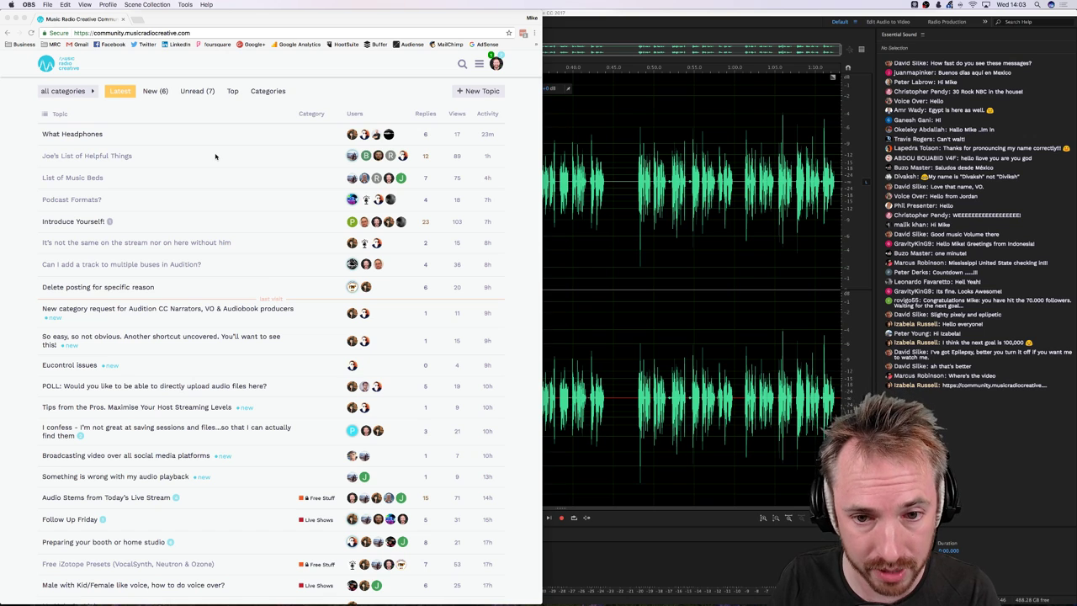
Switch to Adobe Audition and play 221970.wav from just before the voice passage that starts at about 0:16
key("super+Tab")
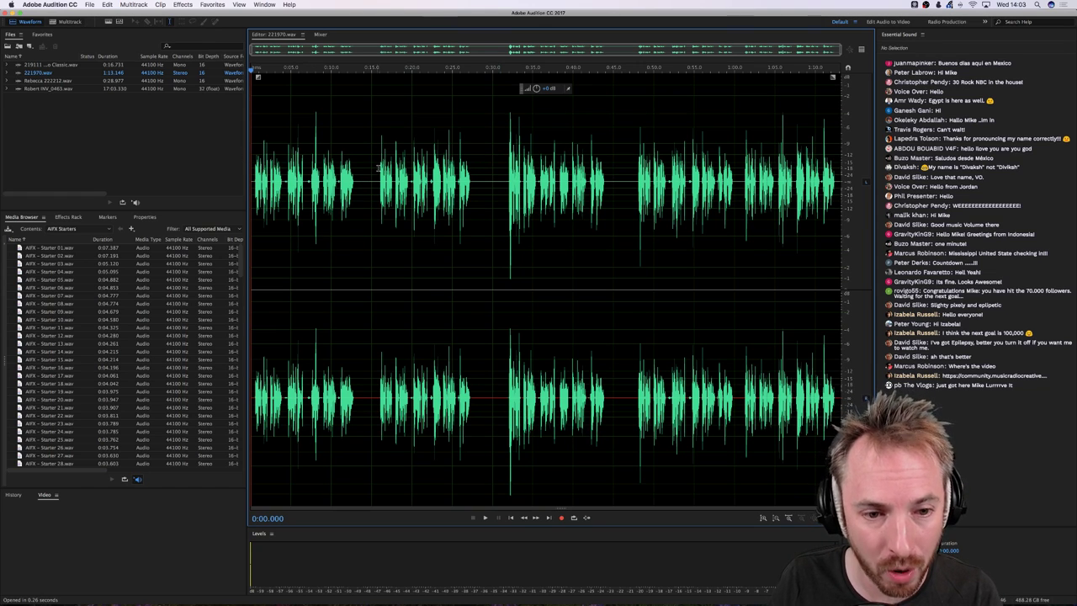
left_click(378, 168)
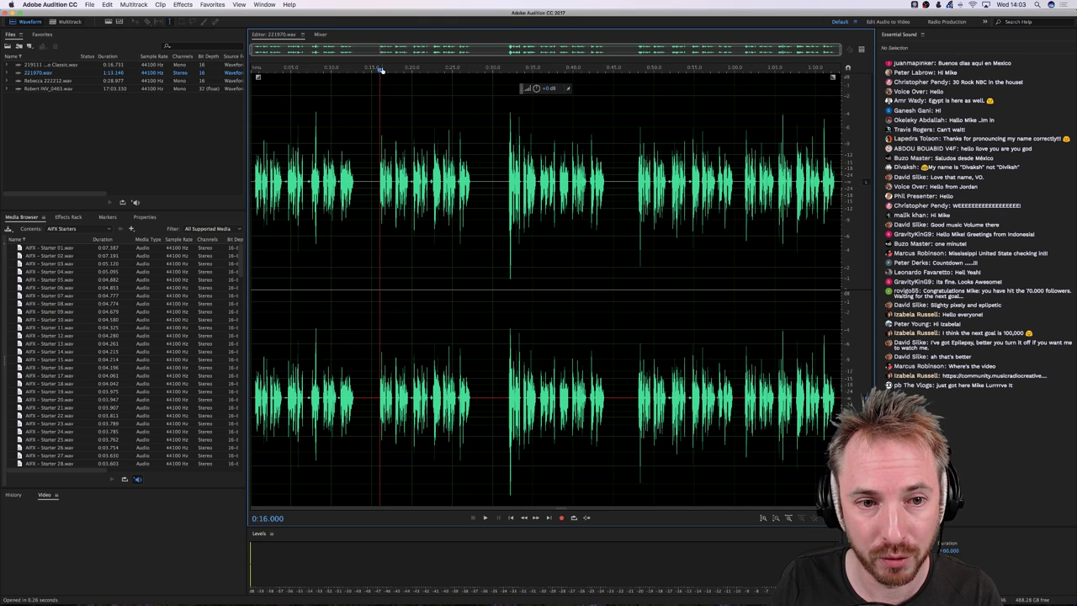
scroll(375, 69, "up", 5)
scroll(360, 69, "down", 2)
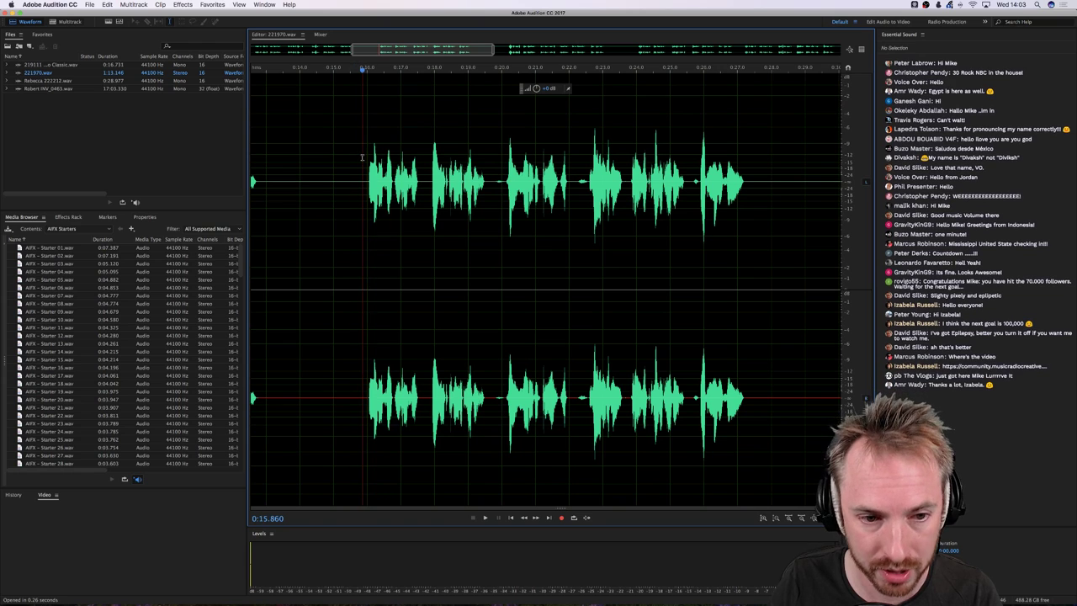
key("space")
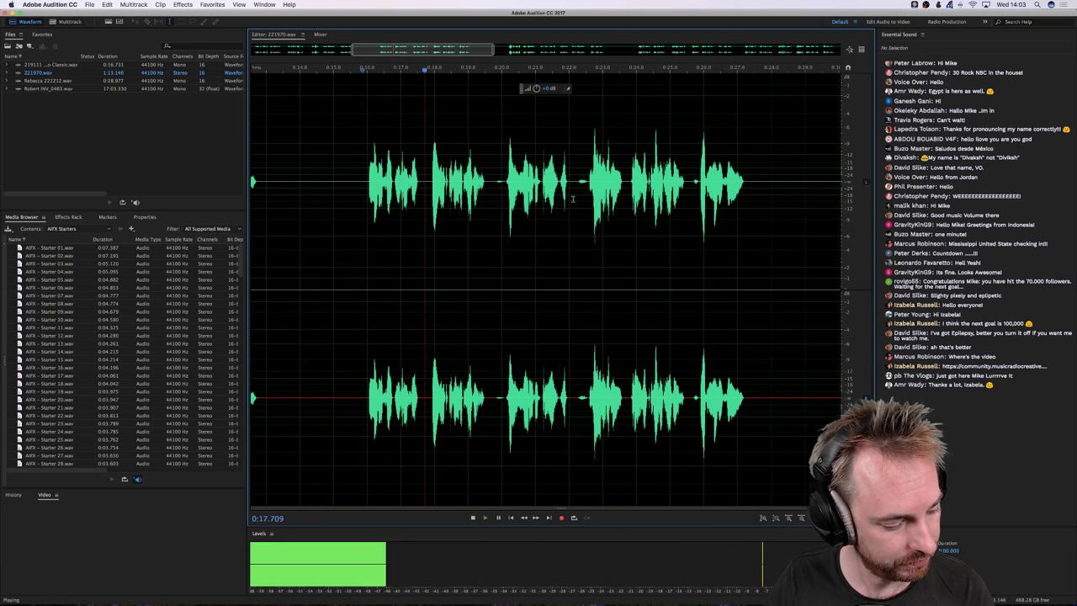
key("space")
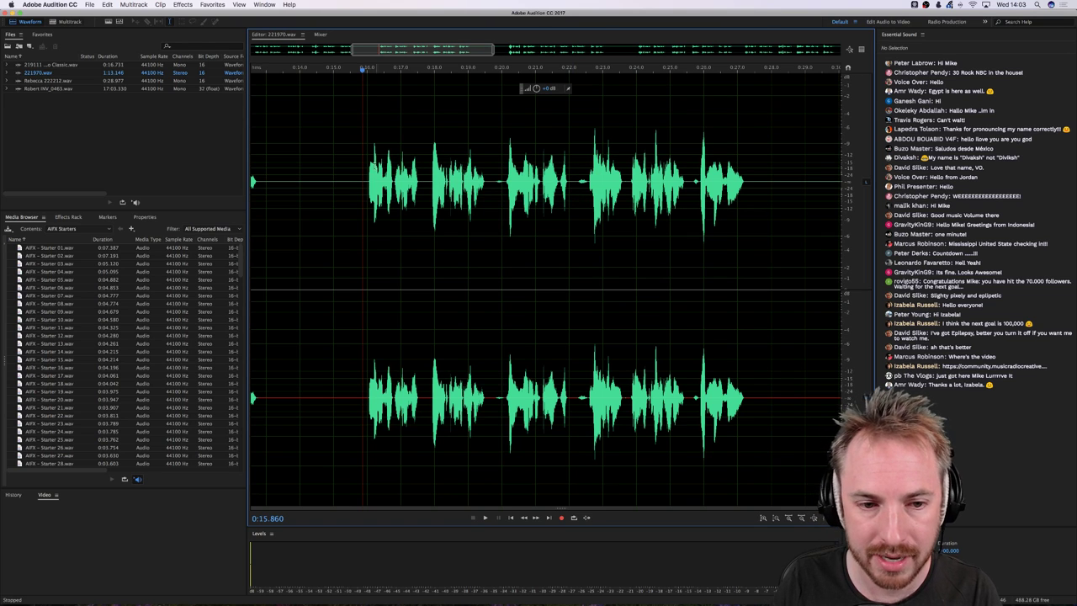
Copy the roughly 11.9-second voice passage starting at about 0:15.9 and paste it into a new 44100 Hz stereo 32-bit audio file
left_click_drag(363, 167, 762, 180)
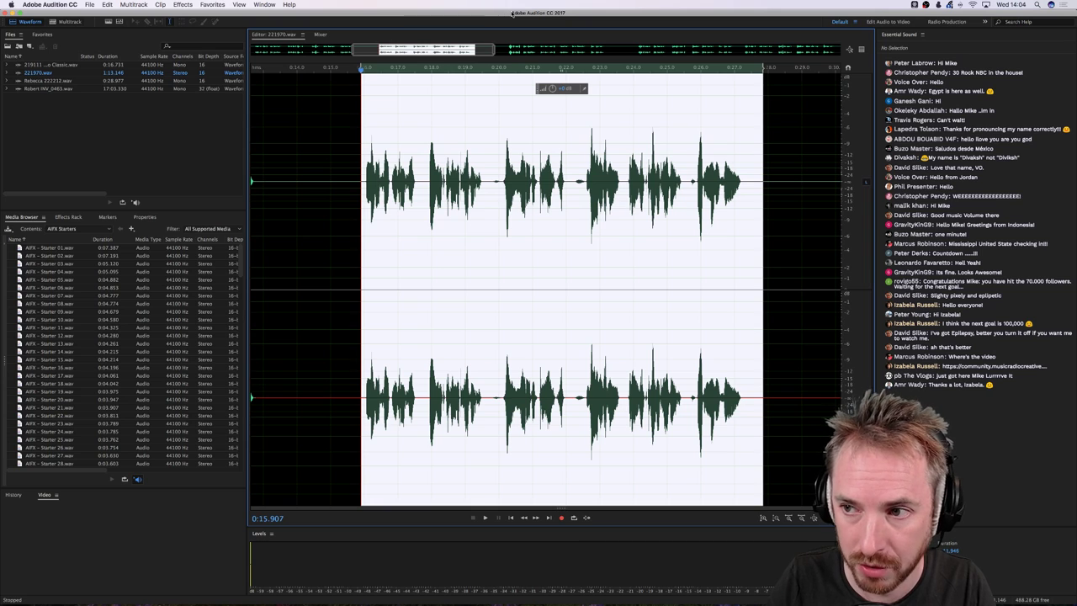
key("super+c")
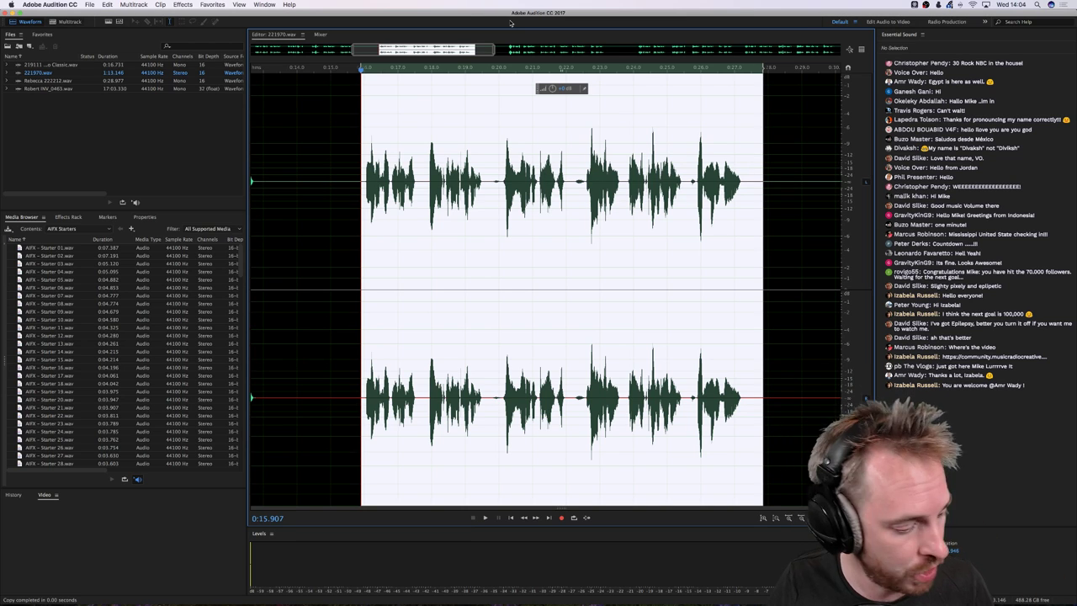
key("super+shift+n")
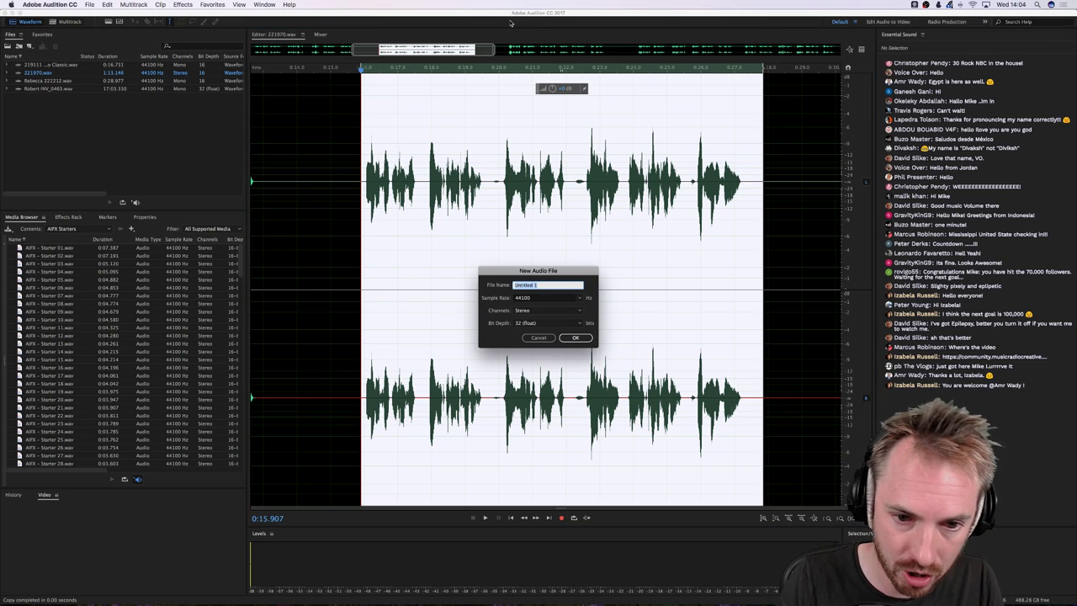
key("Return")
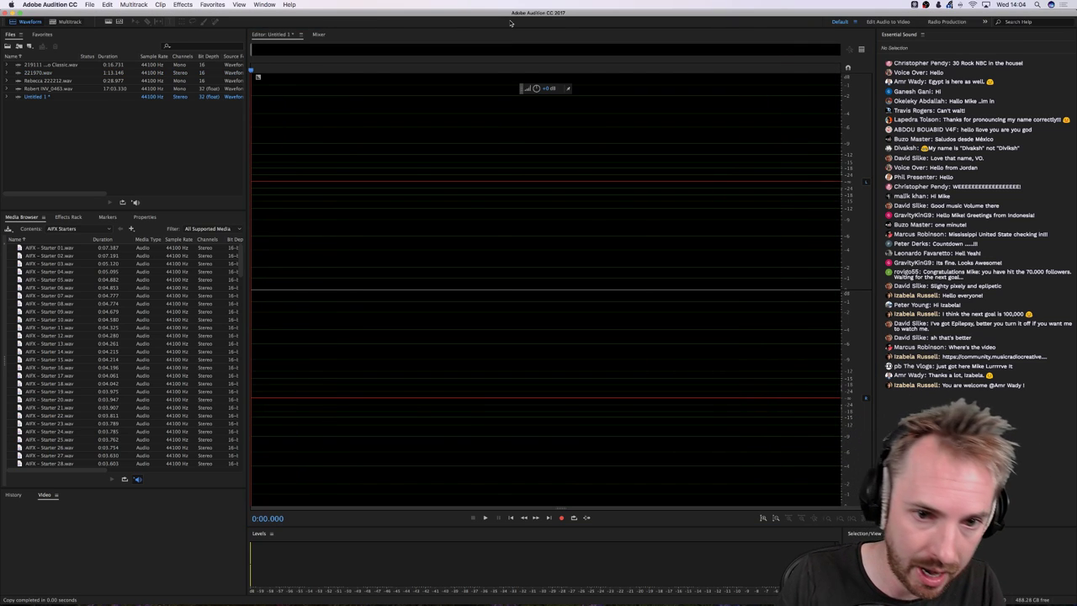
key("super+v")
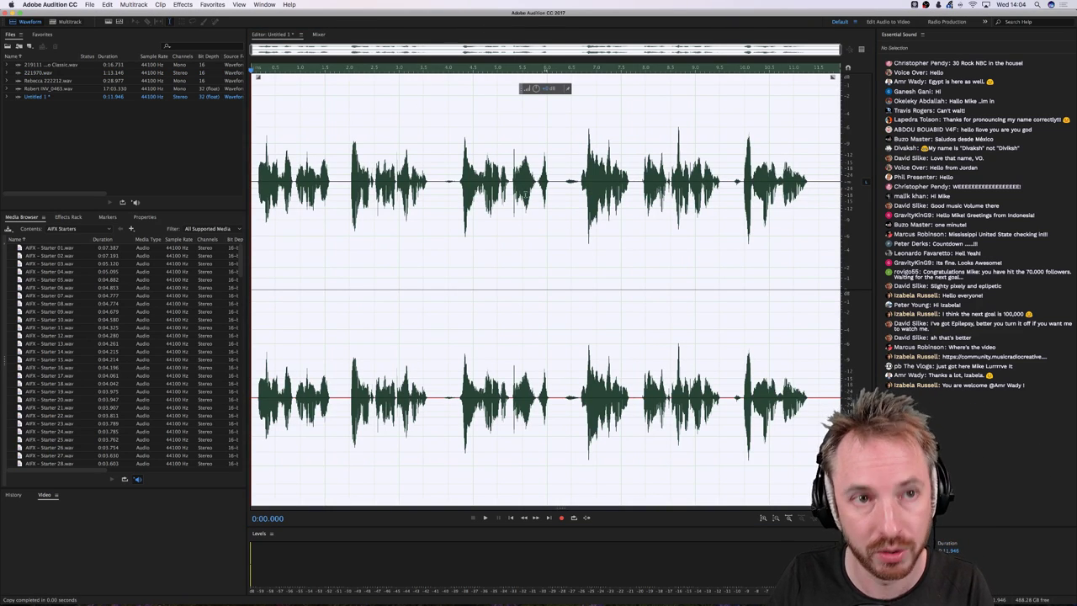
left_click(334, 160)
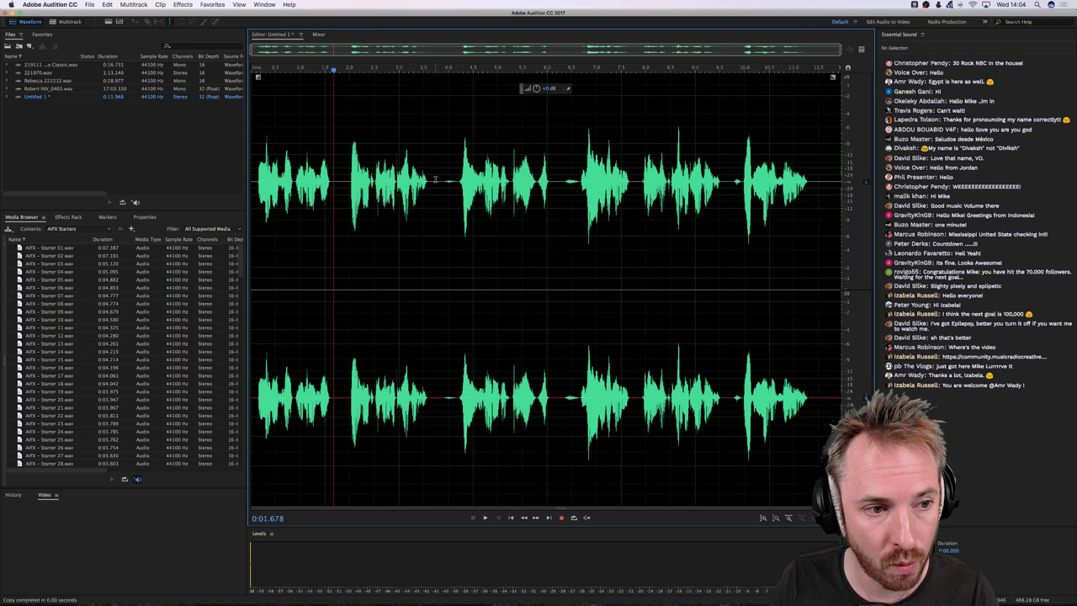
Create a multitrack session named Voice Sound Better from the MRC template and place Untitled 1 at the start of the Voice Processed track
left_click(69, 21)
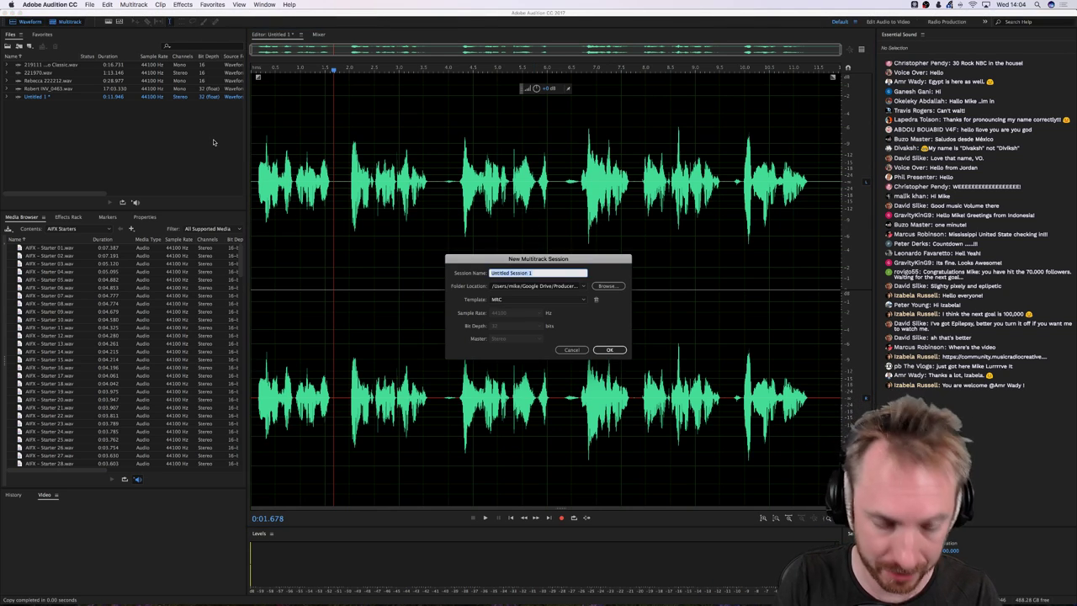
type("Voice Sound Better")
key("Return")
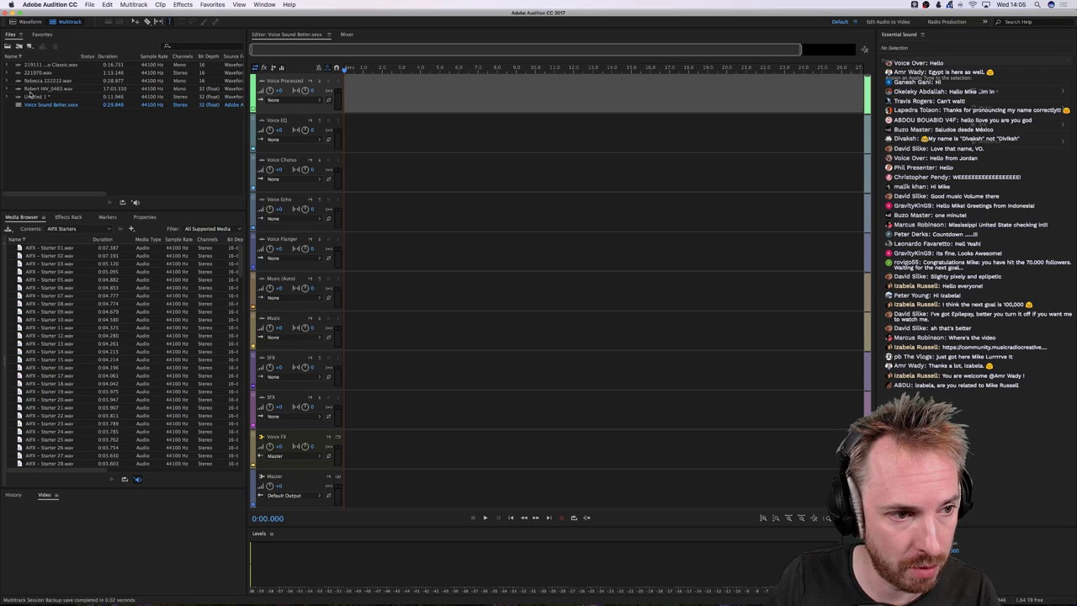
left_click_drag(32, 96, 357, 111)
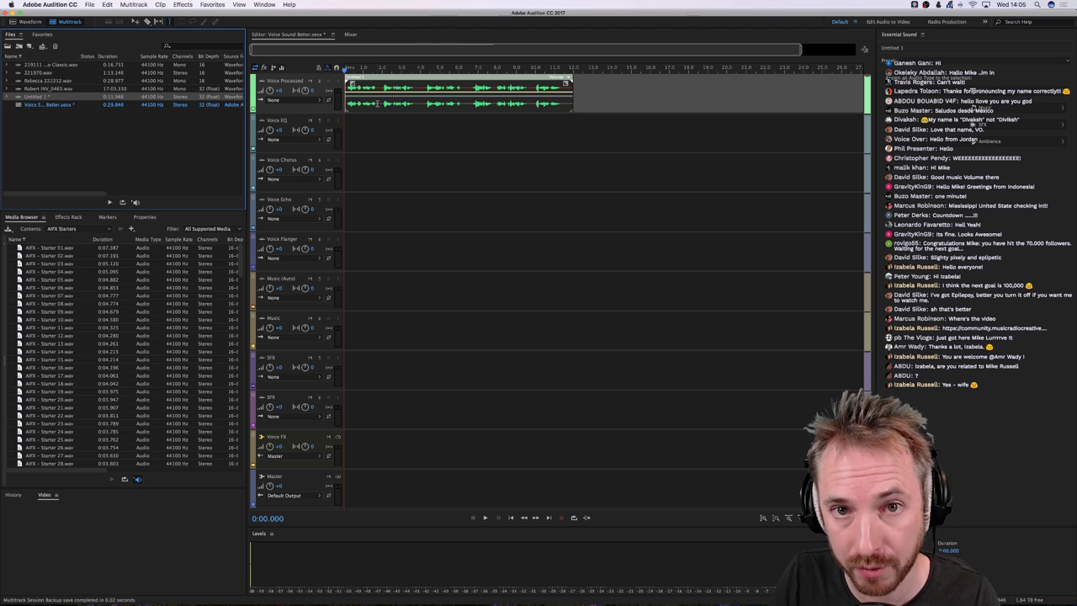
Open the Untitled 1 clip in the waveform editor and select about 11.7 seconds of it, starting at about 0:00.1
double_click(377, 103)
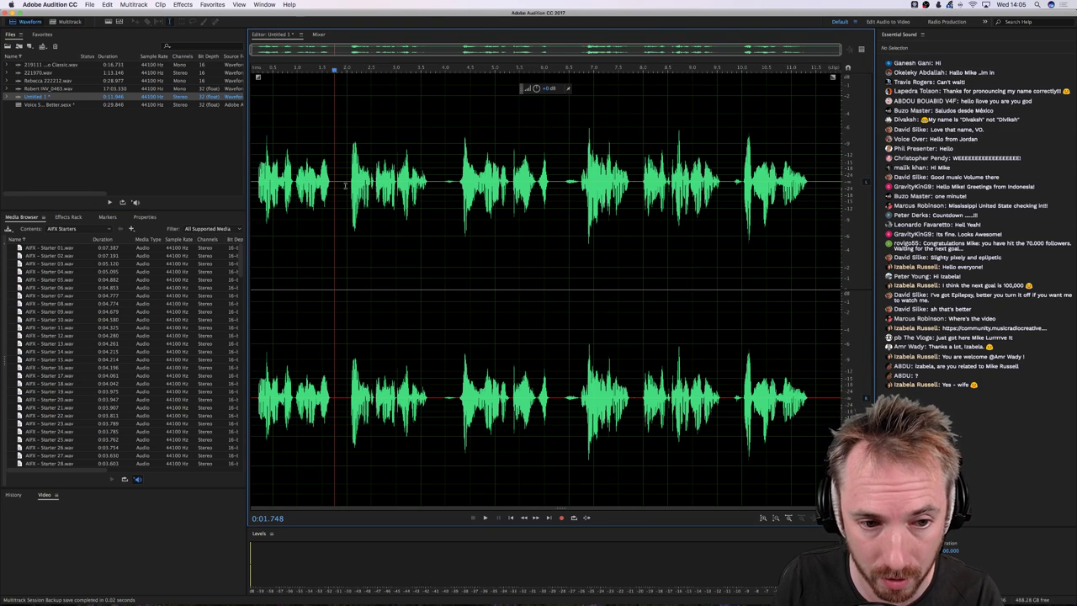
left_click(255, 178)
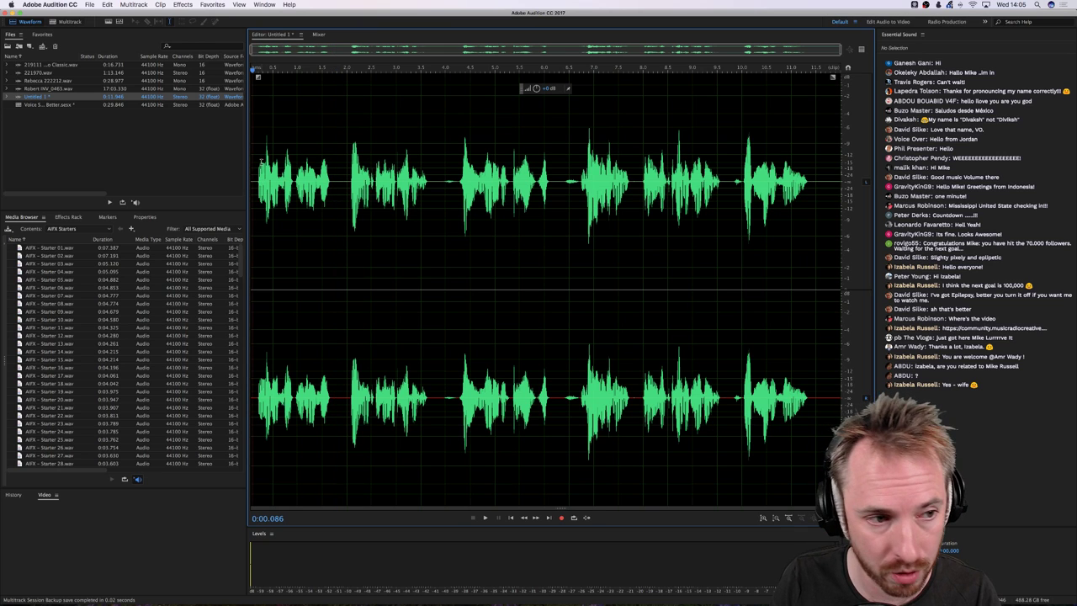
left_click_drag(255, 166, 835, 168)
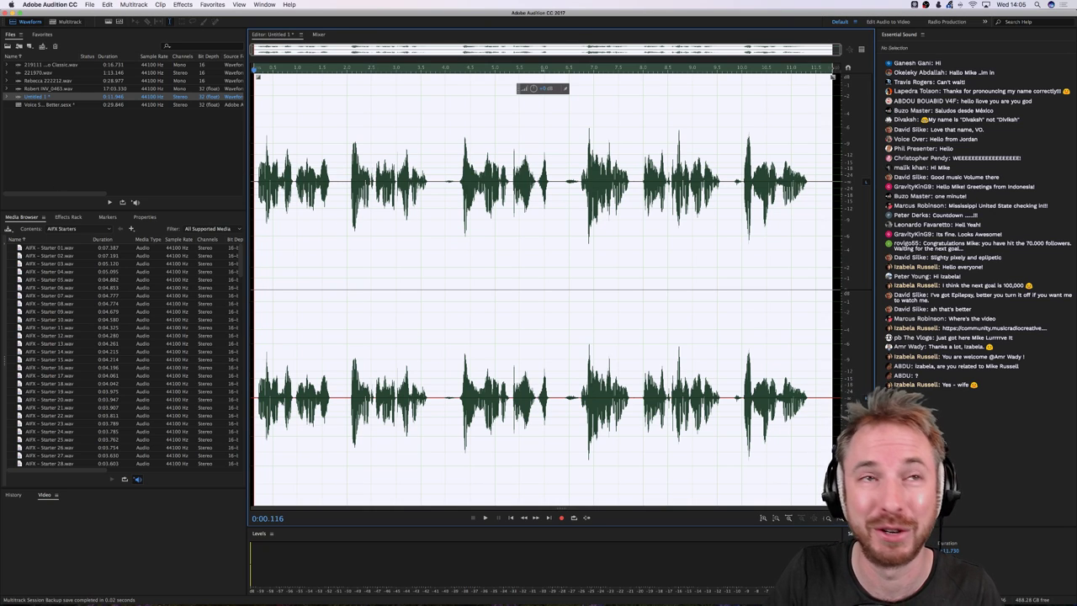
Switch to Chrome, search the YouTube channel for "how to make your voice sound better", and return to Audition after closing the pages
key("super+Tab")
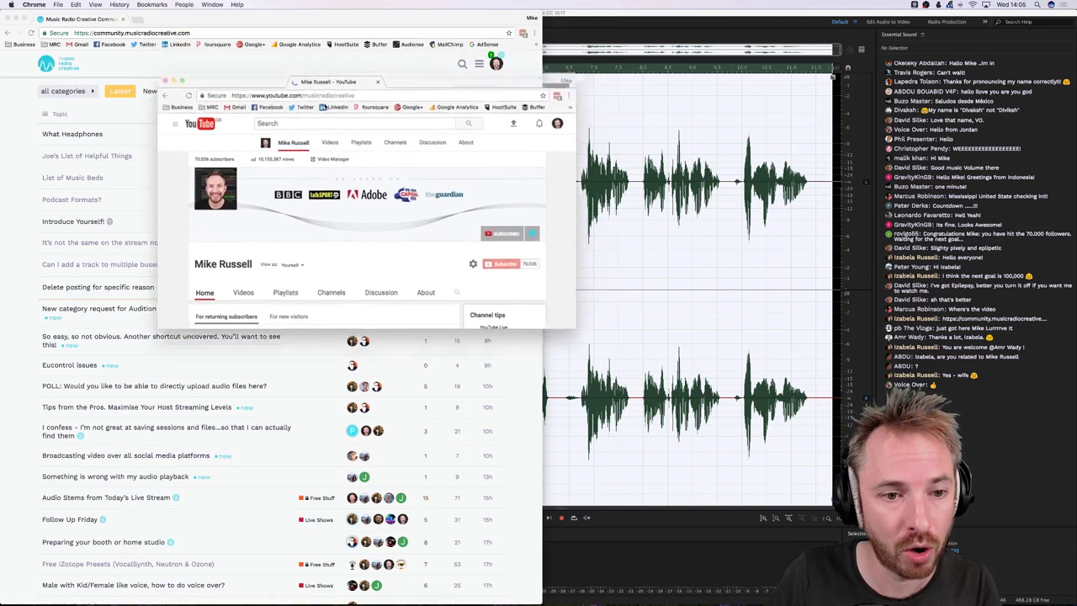
left_click_drag(252, 94, 237, 24)
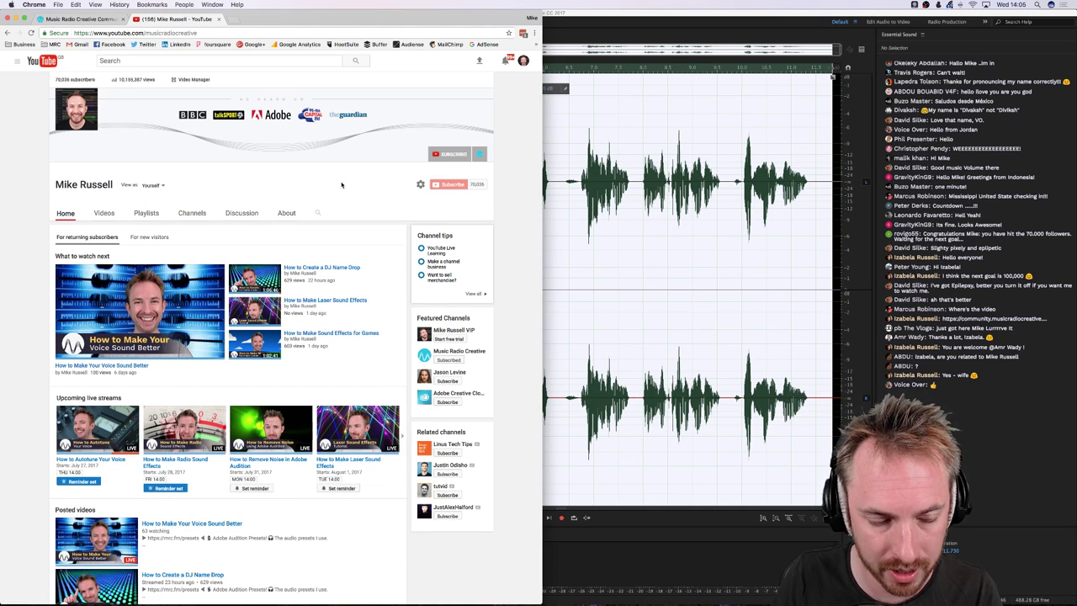
left_click(319, 214)
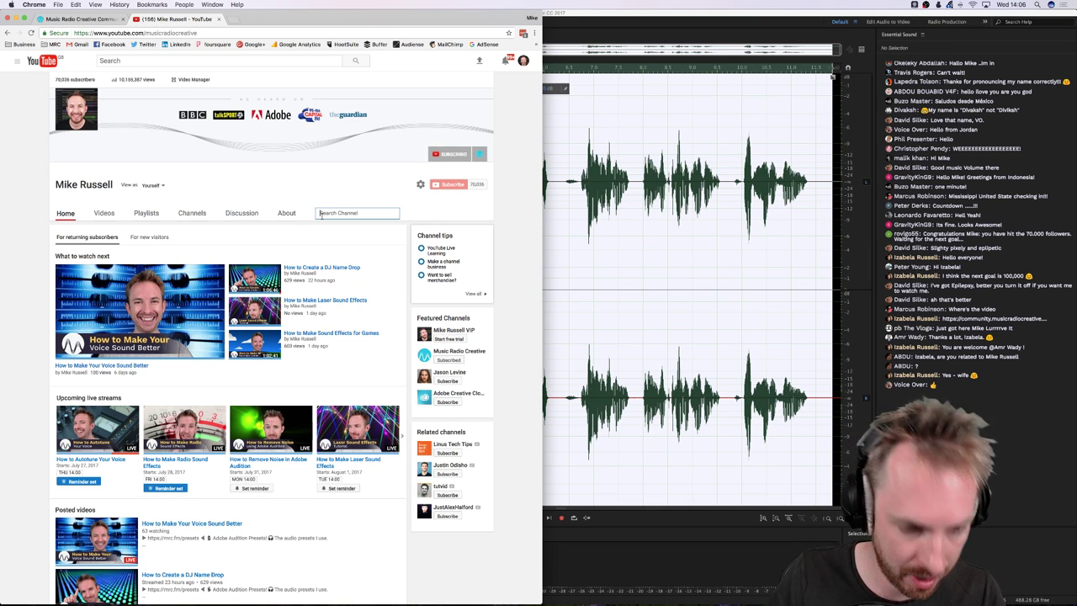
type("ho")
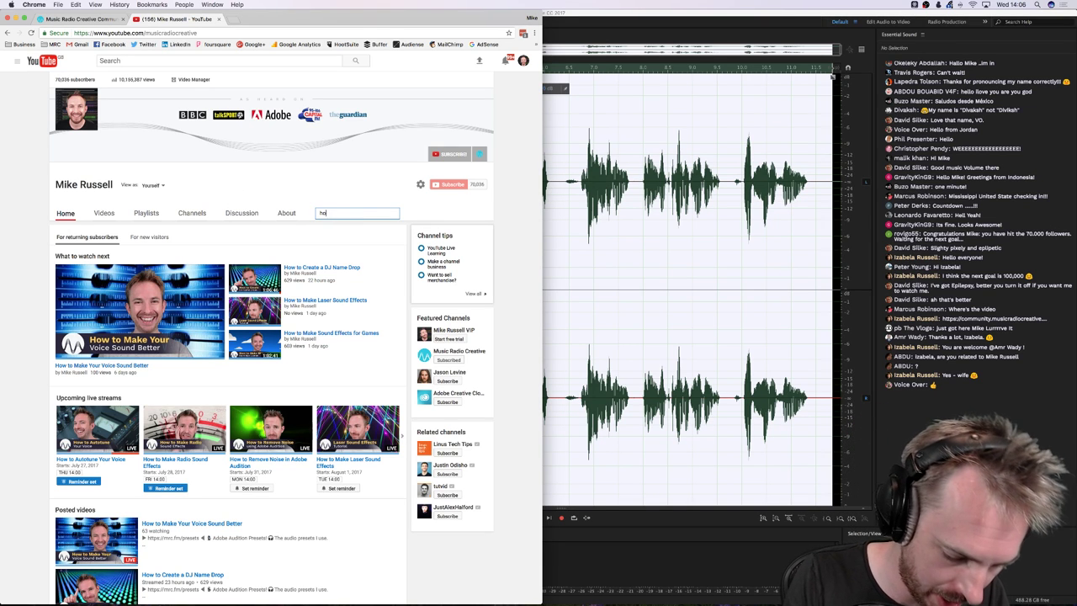
type("w to make your voice sound better")
key("Return")
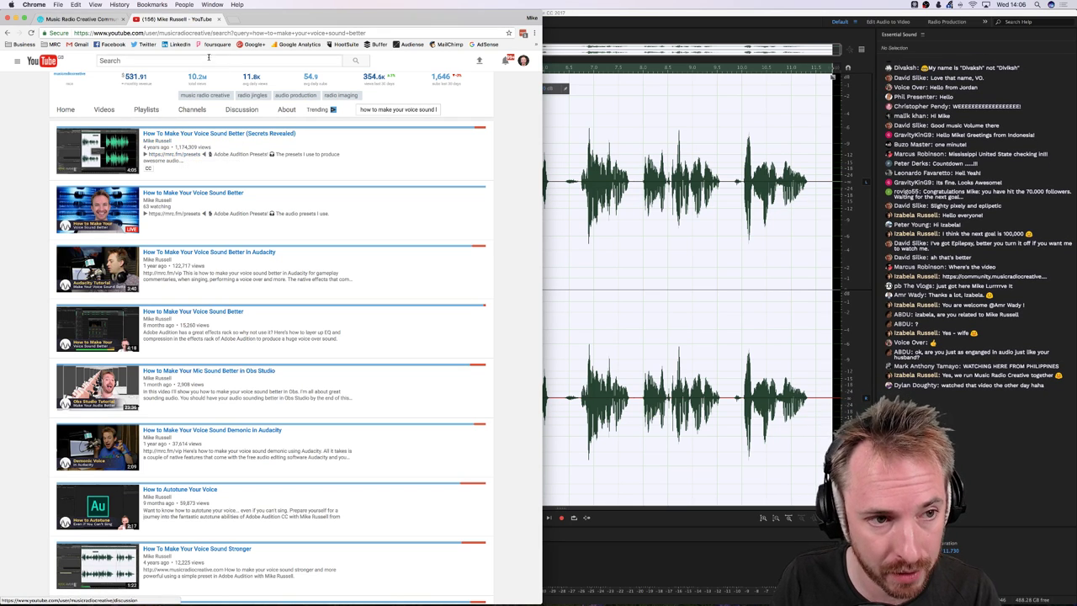
left_click(218, 18)
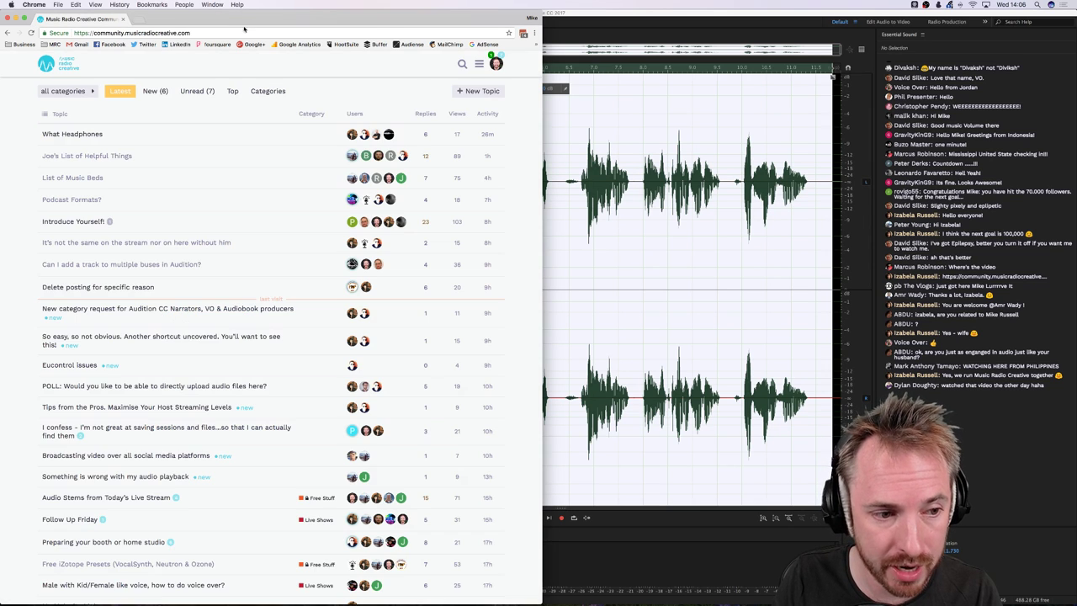
key("super+w")
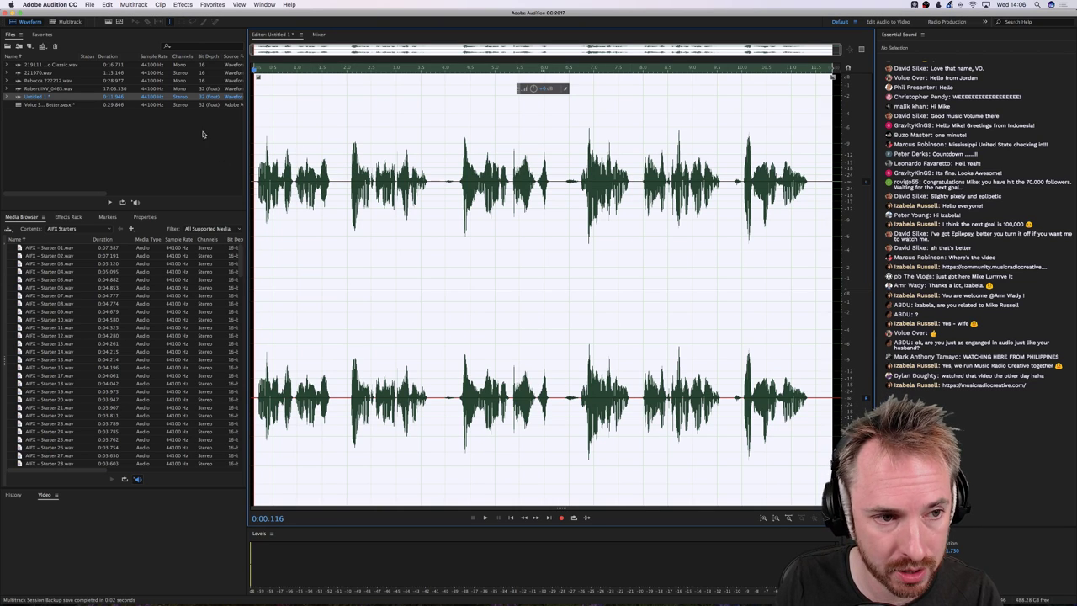
With the 20-band Graphic Equalizer, boost 2.8k by 4.4, 4k by 6.2, 5.6k by 7.2, 8k by 7.6, 11.3k by 4.6 and 16k by 3.1 dB
left_click(180, 5)
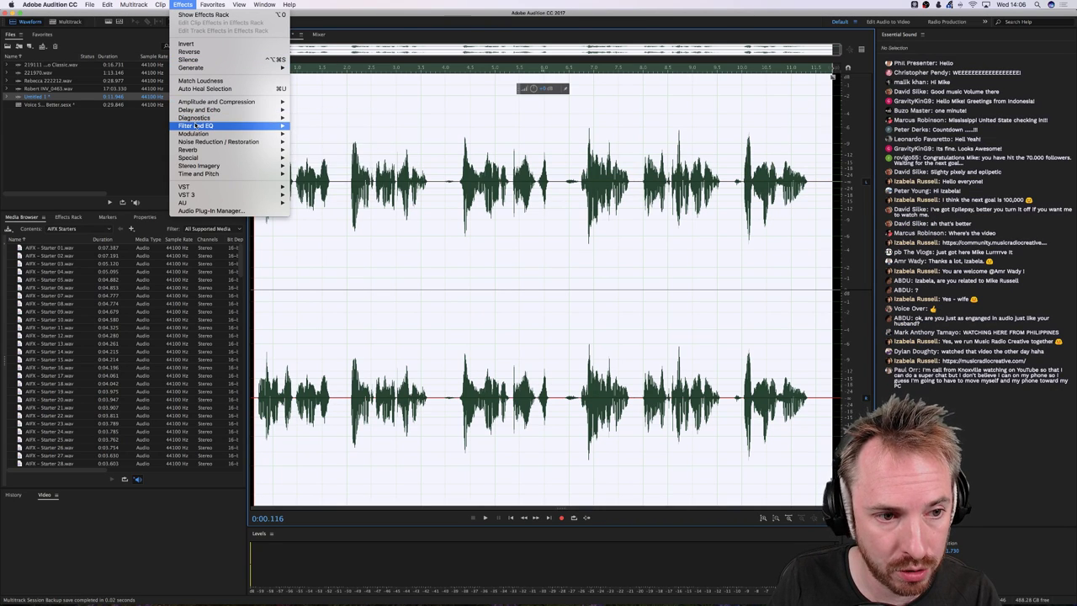
mouse_move(195, 125)
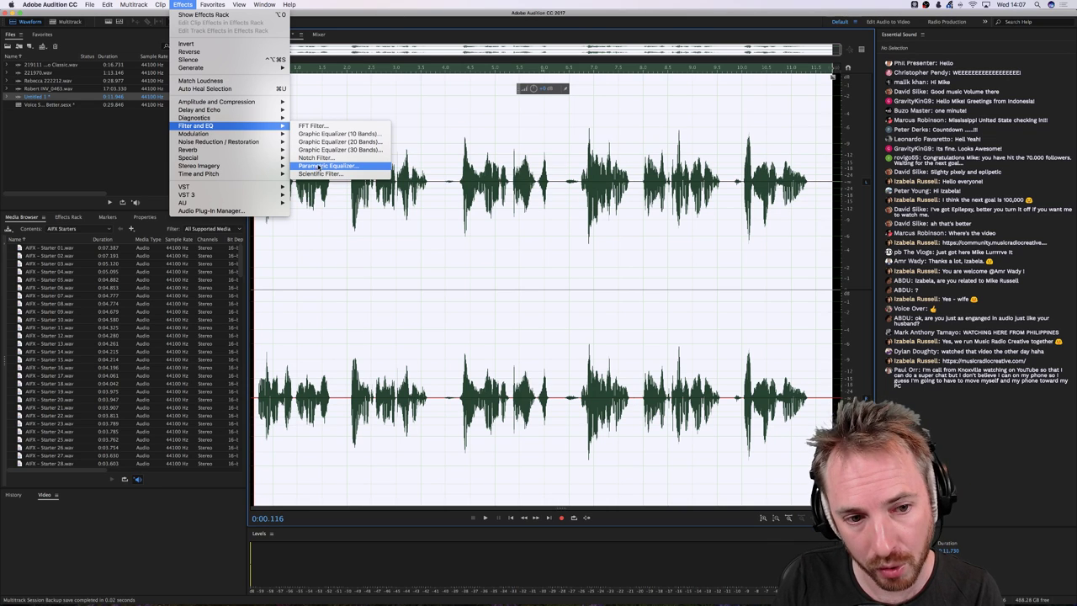
left_click(332, 142)
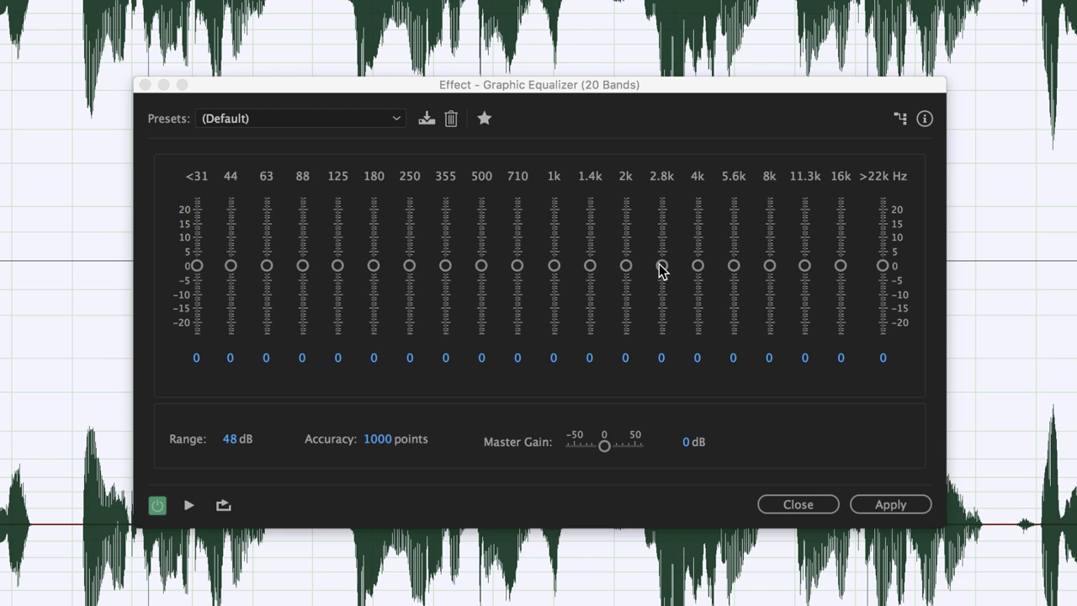
left_click_drag(661, 267, 768, 252)
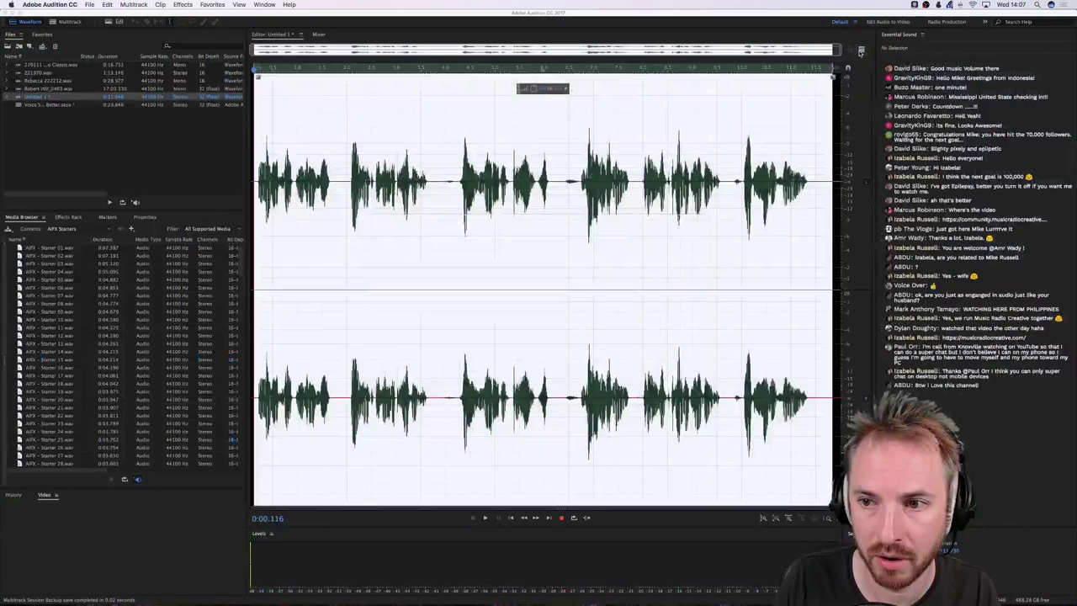
key("space")
left_click_drag(574, 215, 708, 140)
left_click_drag(783, 217, 771, 210)
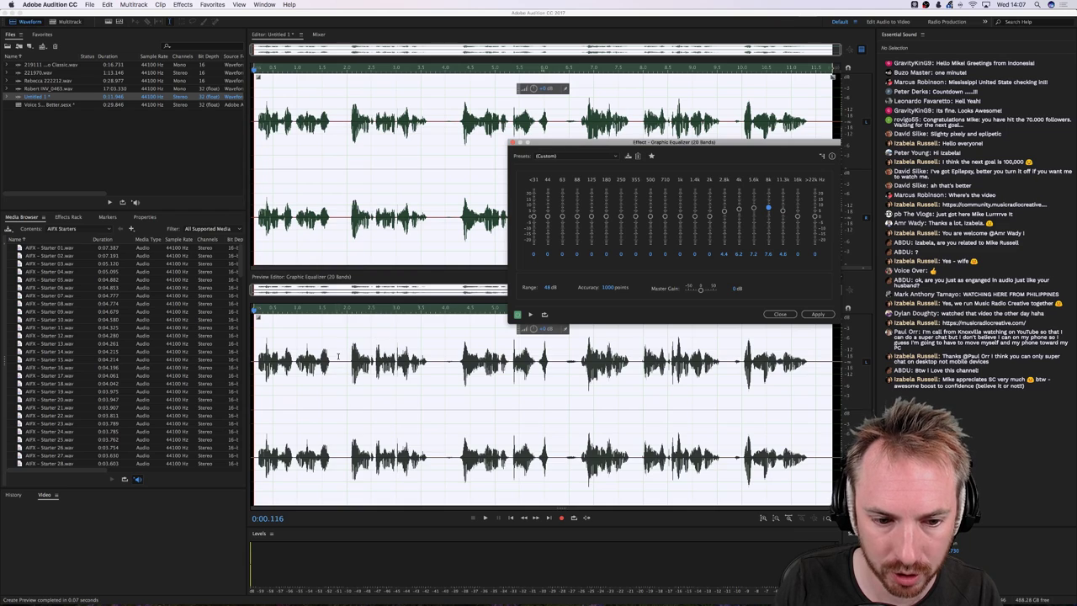
left_click_drag(798, 217, 798, 211)
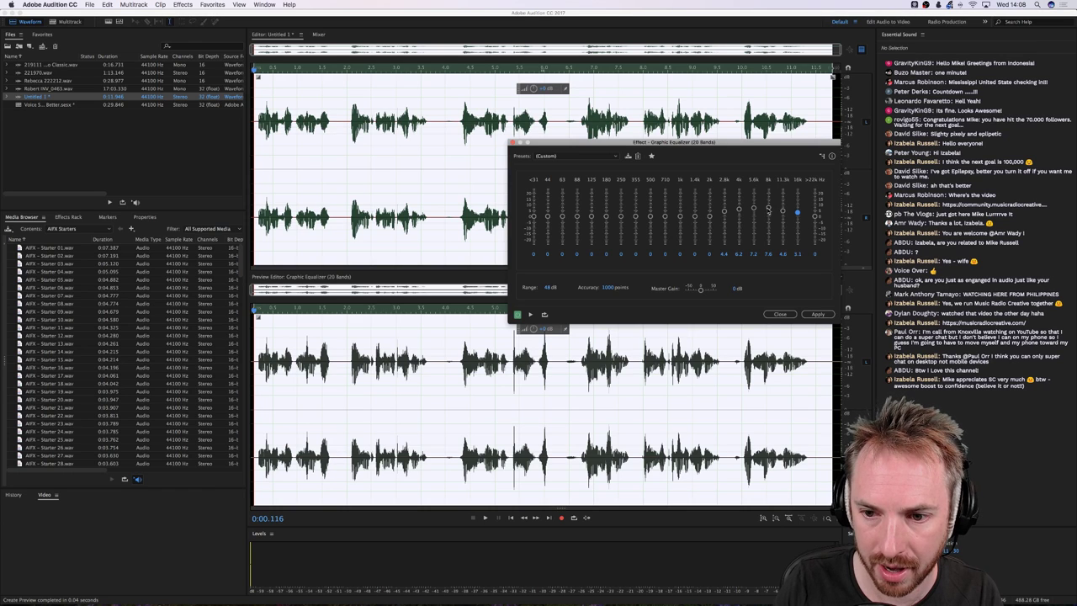
Compare playback of the selected voice with the graphic equalizer switched on and bypassed
key("space")
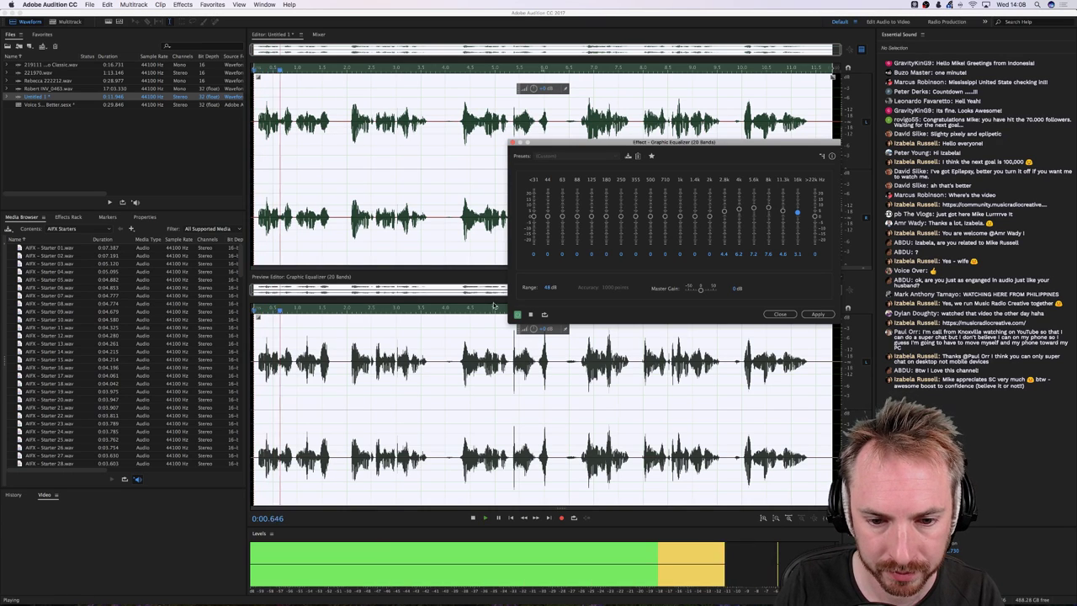
key("space")
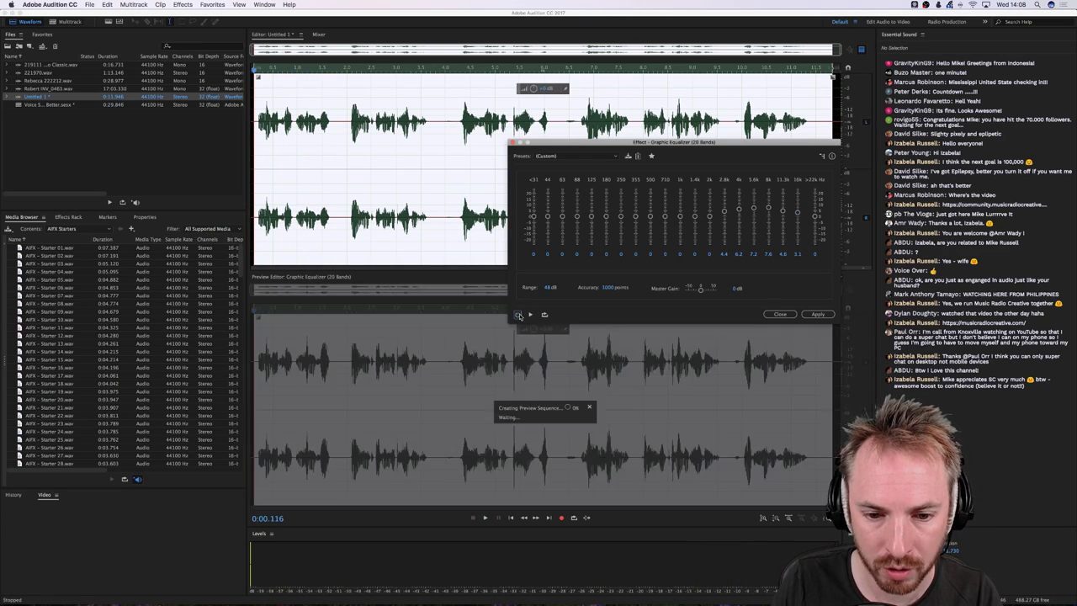
key("space")
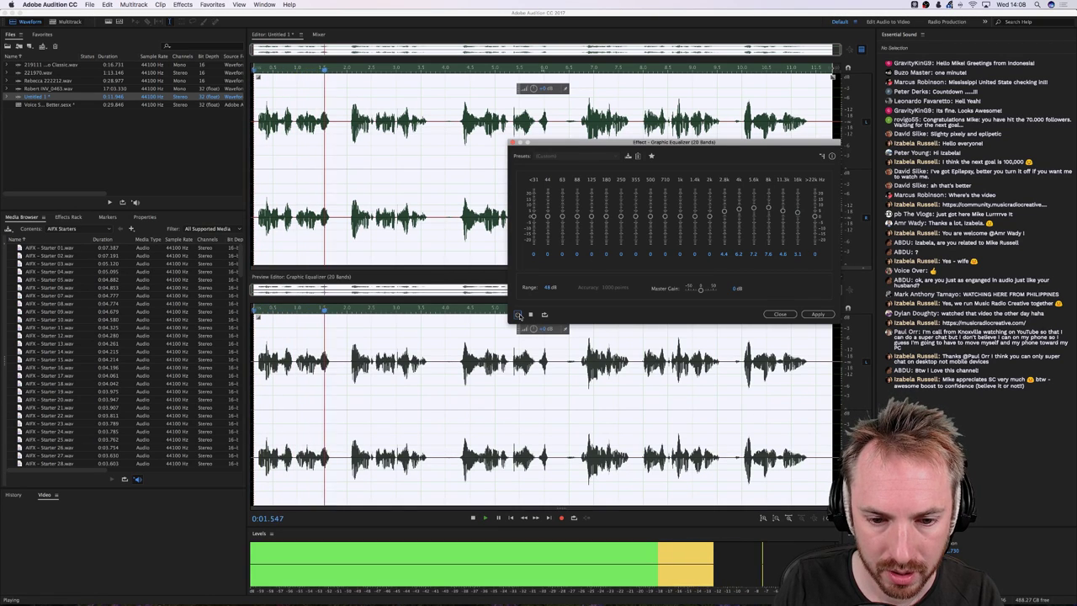
key("space")
Raise the 11.3k equalizer band to 7.2 dB and preview the voice with the effect on
left_click_drag(782, 212, 783, 207)
key("space")
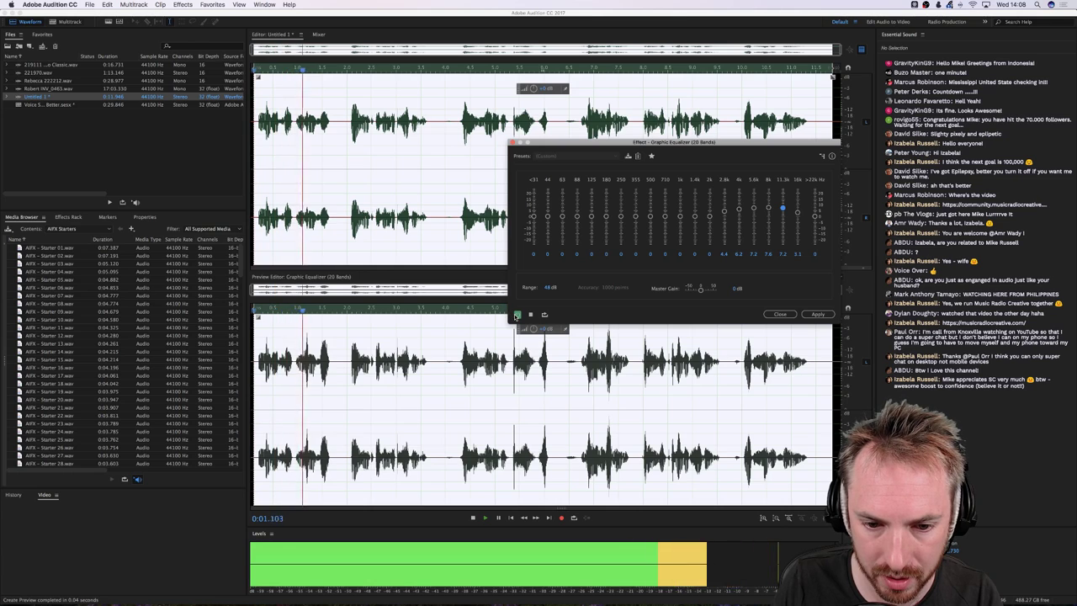
key("space")
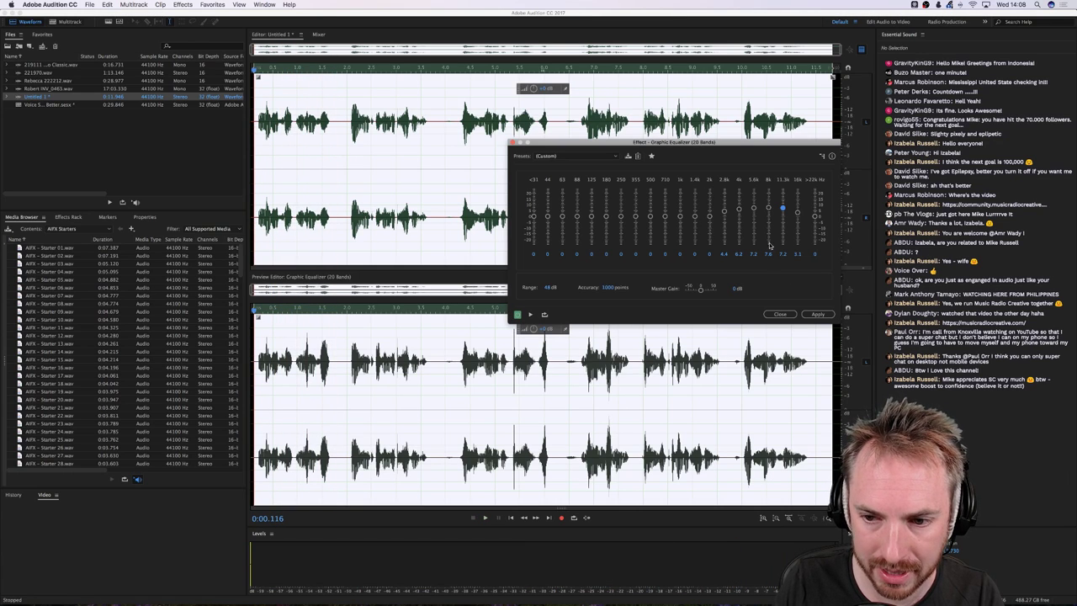
Close the graphic equalizer without applying it and open the Parametric Equalizer with the (Default) preset
left_click_drag(648, 143, 475, 189)
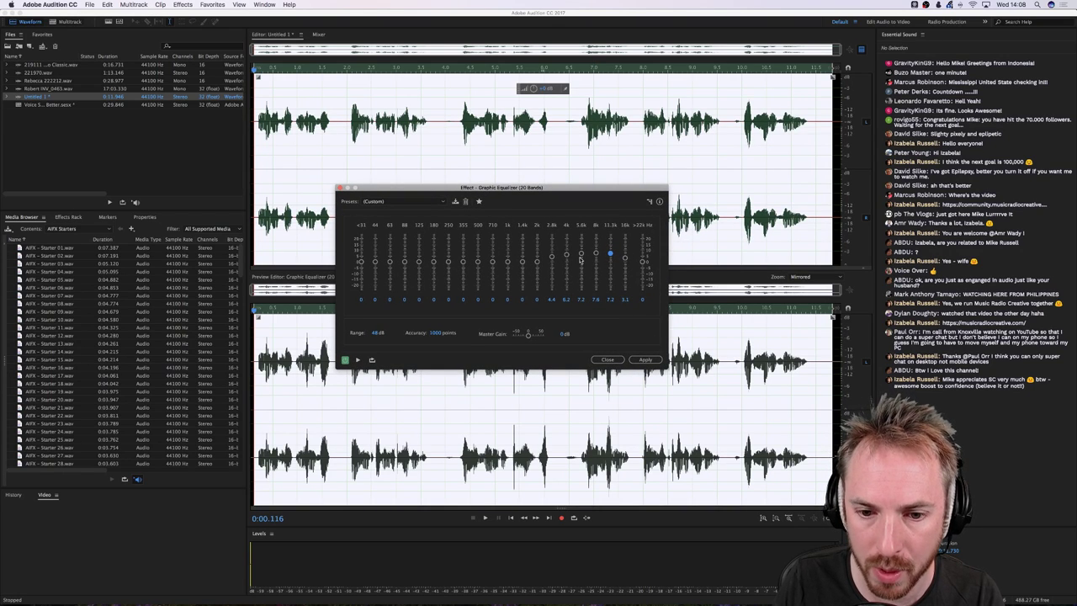
left_click(609, 360)
left_click(184, 5)
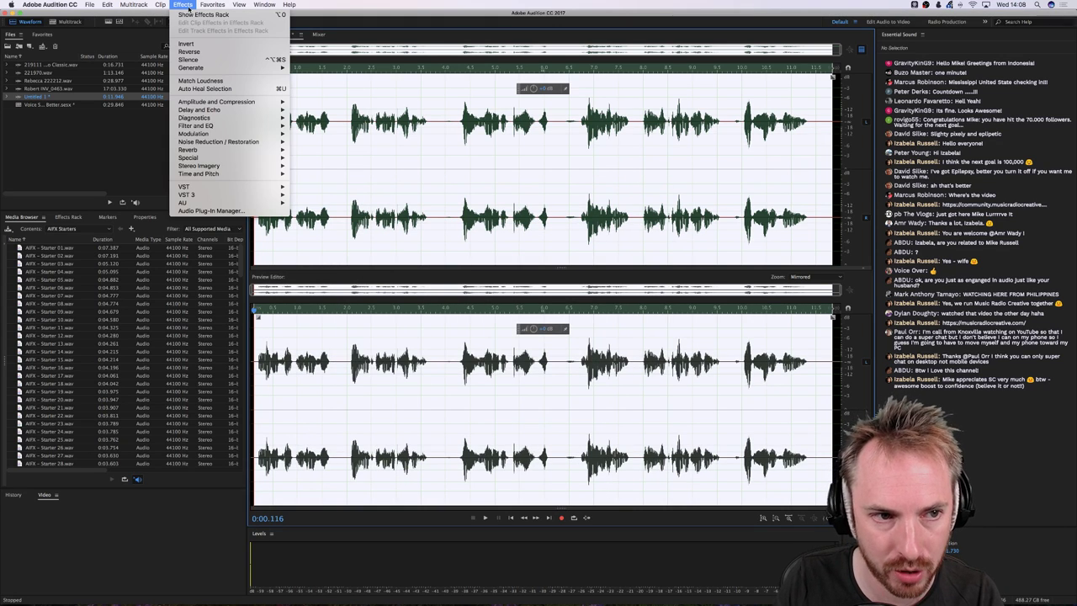
mouse_move(210, 125)
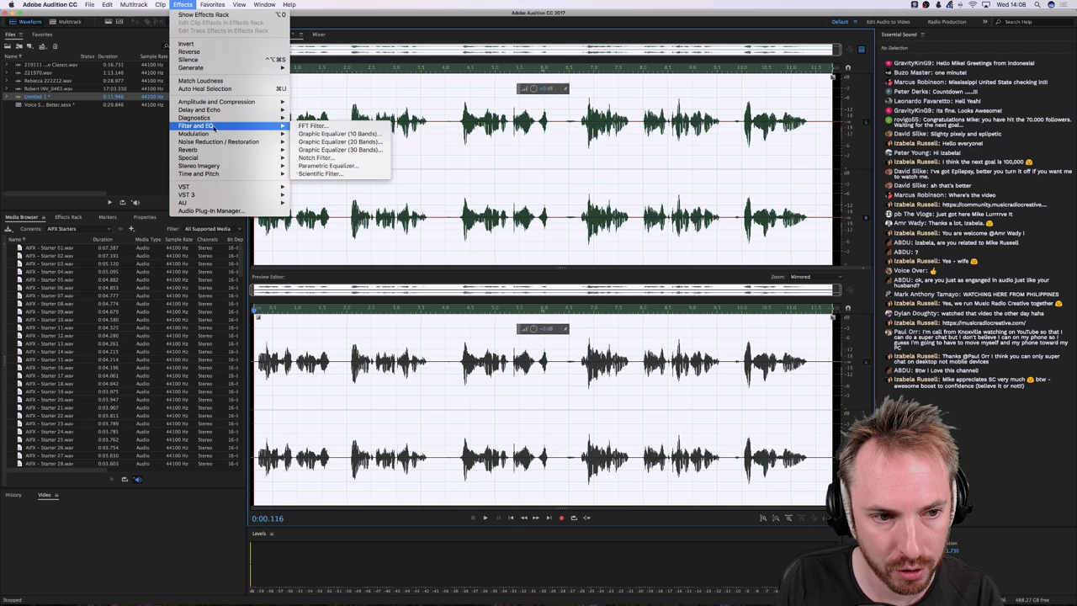
left_click(325, 167)
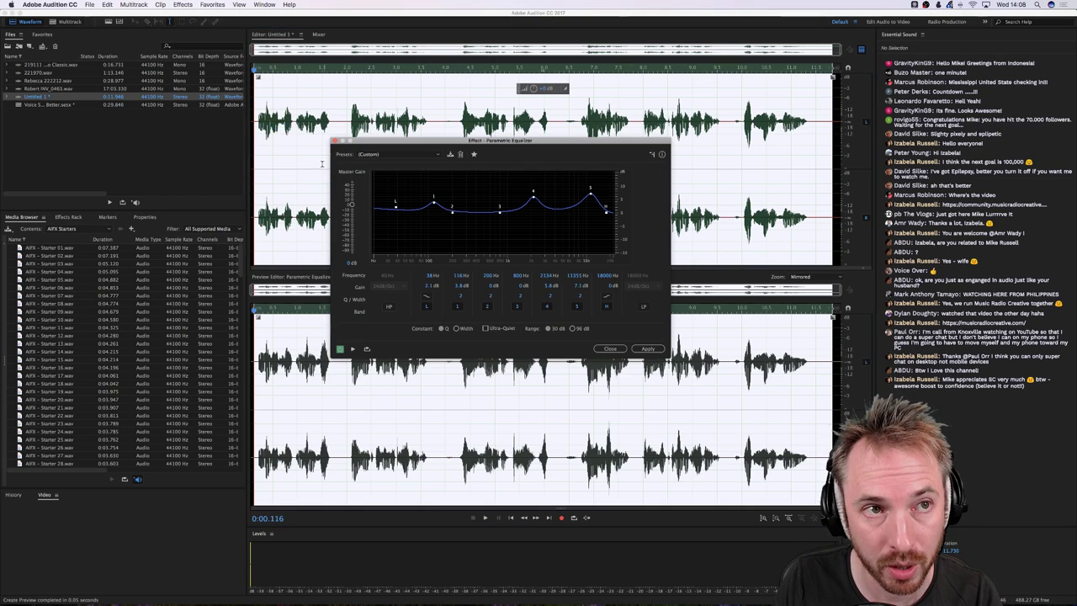
left_click(413, 158)
left_click(411, 162)
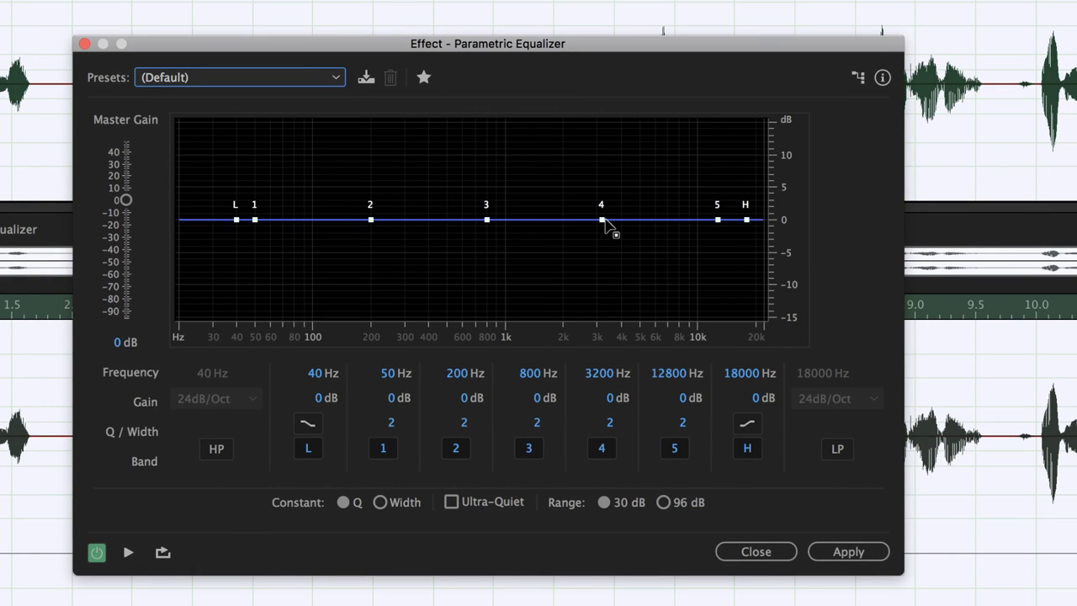
Boost band 3 to about 3 dB at 2663 Hz, band 4 to 5.5 dB at 5567 Hz and band 5 to 3.5 dB at 10944 Hz
mouse_move(601, 221)
left_click_drag(601, 221, 627, 222)
left_click_drag(490, 218, 644, 188)
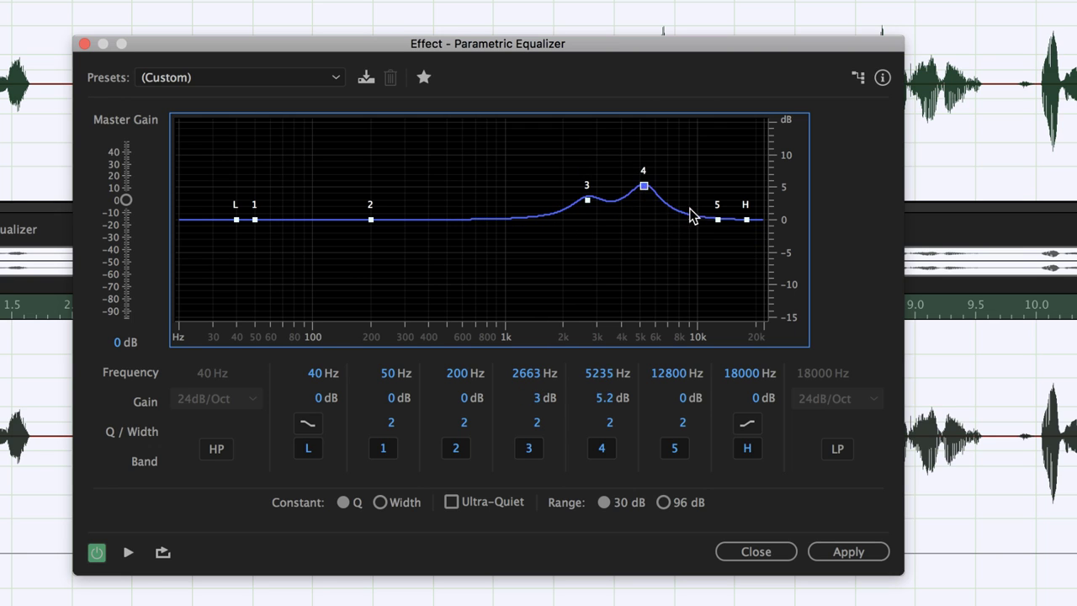
left_click_drag(717, 220, 706, 200)
left_click_drag(642, 192, 648, 183)
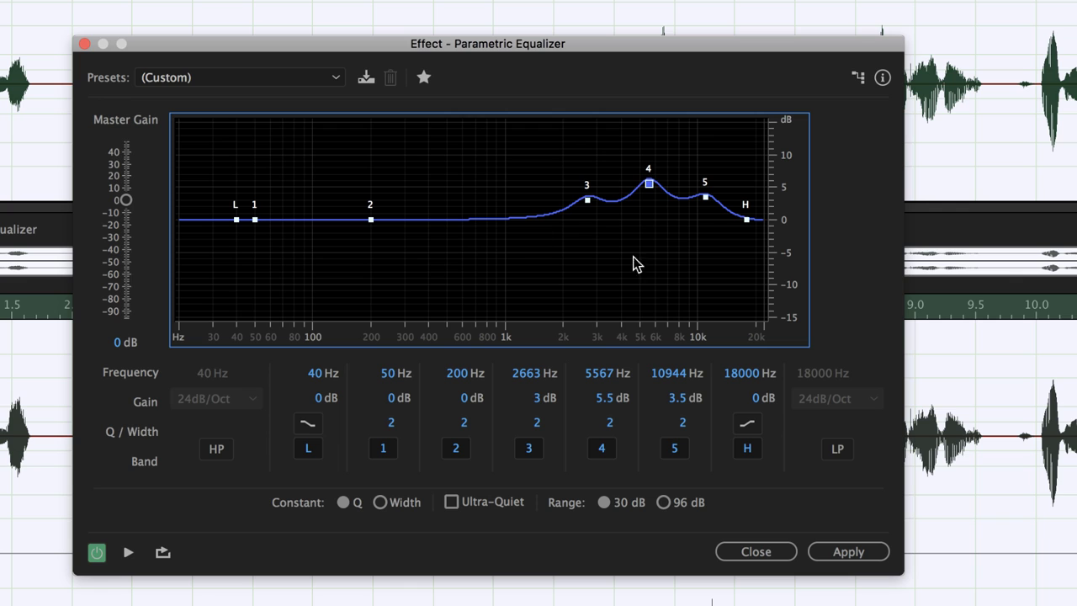
Raise equalizer band 5 to about 8.4 dB at 17245 Hz, previewing the voice along the way
mouse_move(703, 204)
key("space")
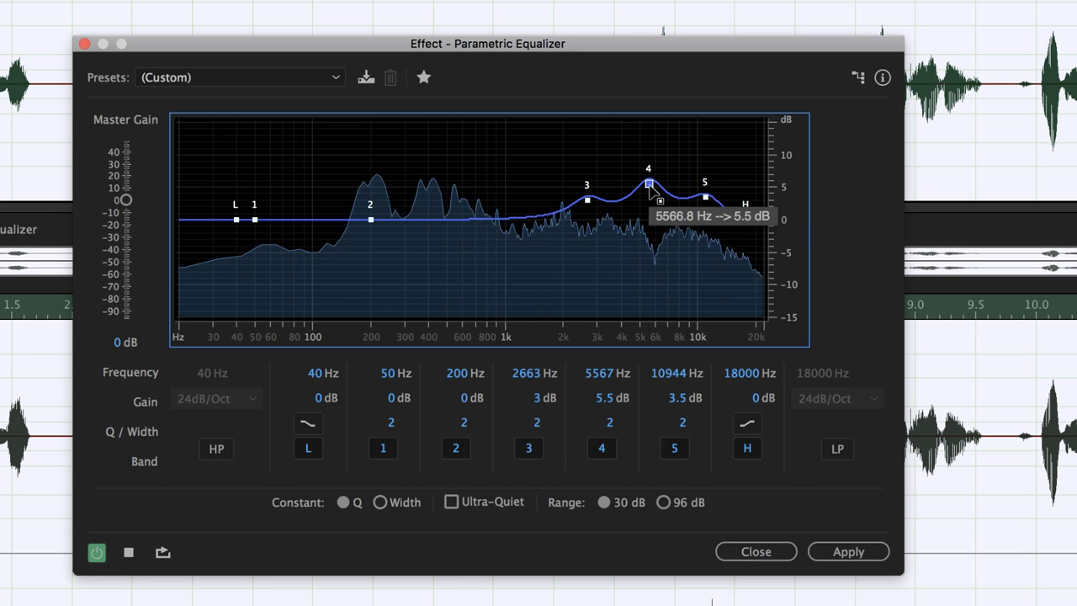
left_click_drag(705, 196, 729, 175)
key("space")
key("space")
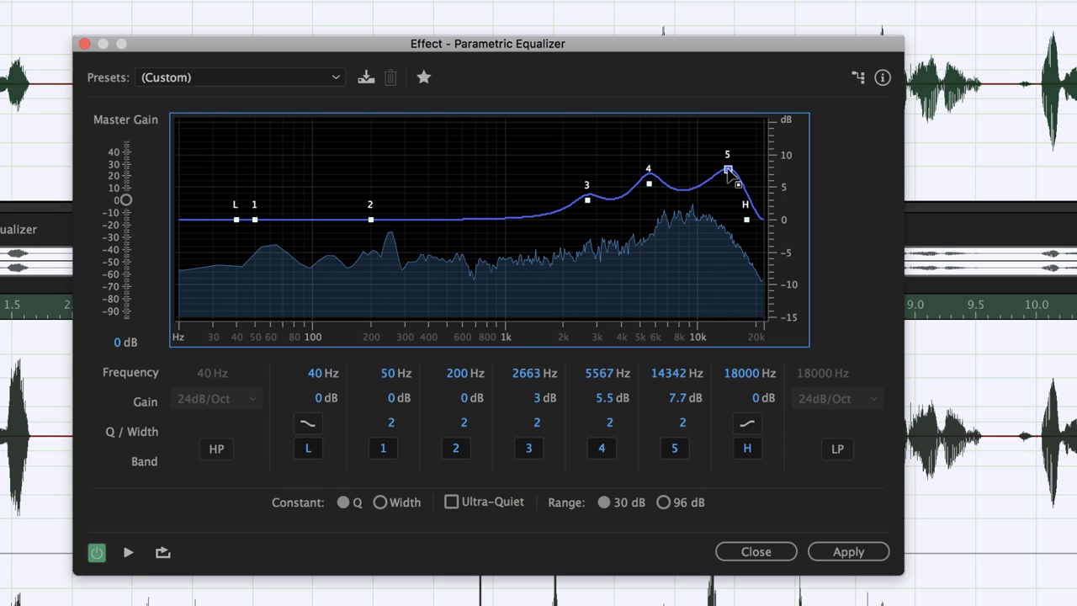
key("space")
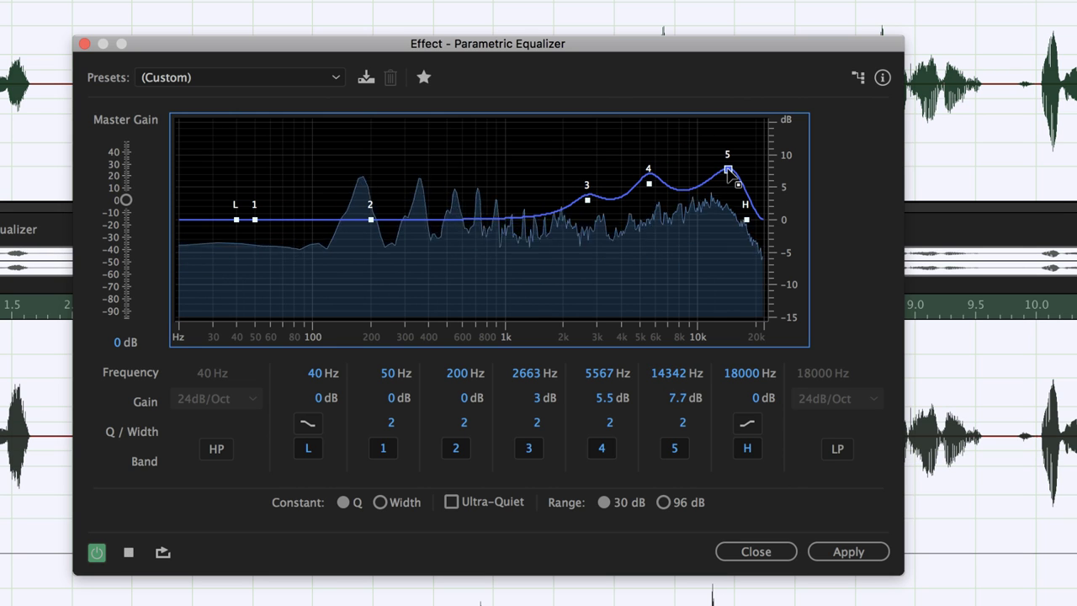
mouse_move(729, 172)
left_mouse_down()
mouse_move(745, 174)
mouse_move(739, 167)
left_mouse_up()
key("space")
key("space")
Raise equalizer band 4 to about 6.9 dB at 6295 Hz and preview the voice
mouse_move(649, 183)
left_mouse_down()
mouse_move(661, 161)
mouse_move(649, 162)
mouse_move(658, 174)
left_mouse_up()
key("space")
key("space")
Boost band 3 to about 9 dB at 1046 Hz, preview it, and narrow its Q to 6.4
left_click_drag(586, 201, 512, 165)
key("space")
key("space")
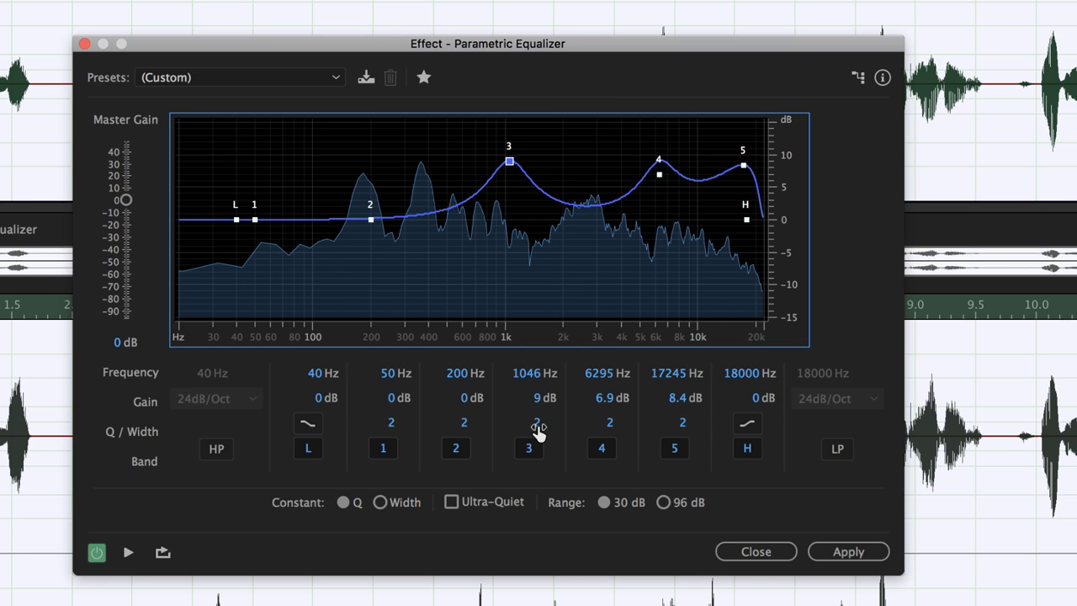
left_click(531, 454)
left_click(530, 454)
left_click(531, 454)
left_click(531, 454)
left_click(531, 455)
left_click(531, 454)
left_click_drag(536, 420, 539, 379)
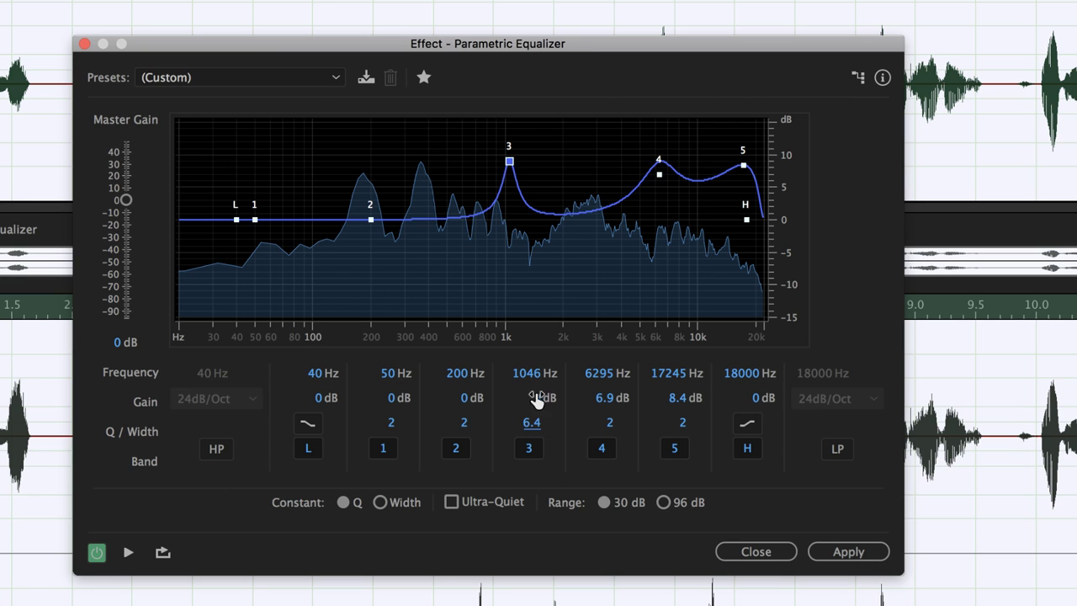
Sweep the narrow band 3 upward to about 10944 Hz at 5.1 dB, previewing the voice at each stop
mouse_move(511, 163)
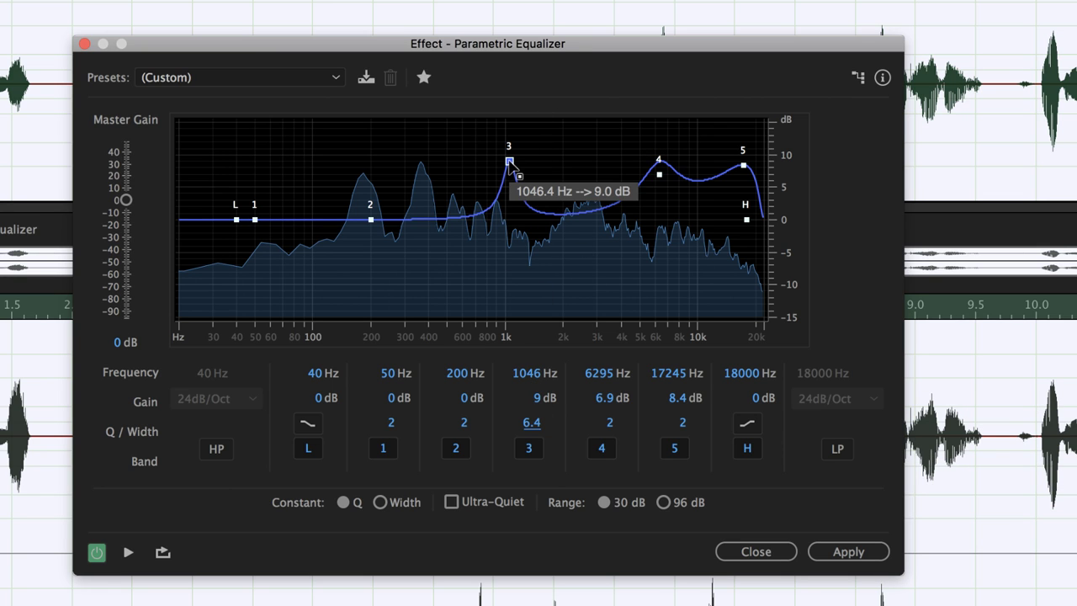
key("space")
left_click_drag(510, 162, 599, 175)
key("space")
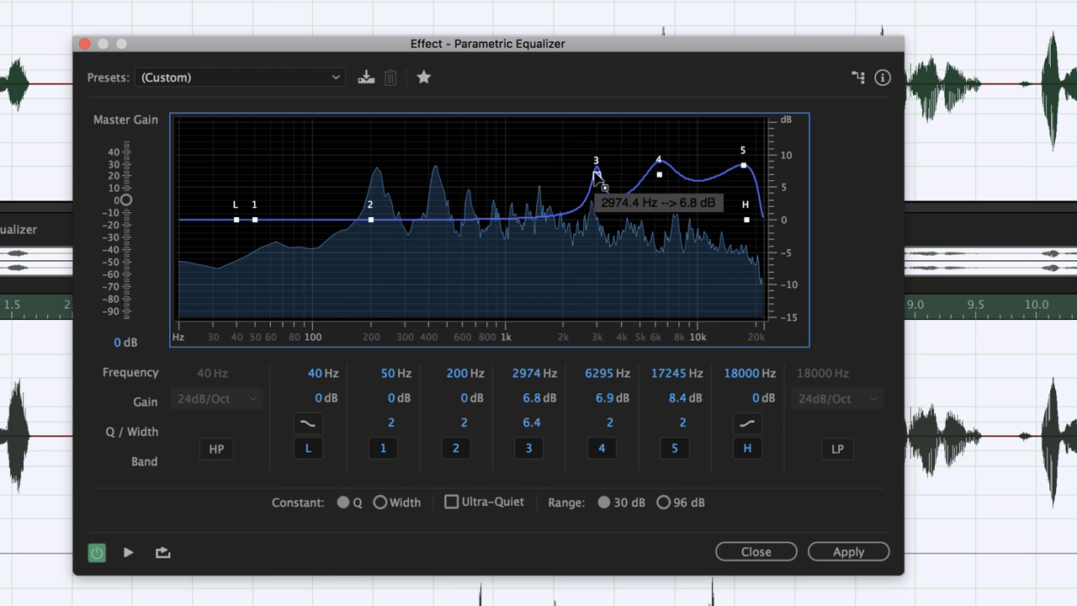
key("space")
left_click_drag(596, 174, 705, 187)
key("space")
key("space")
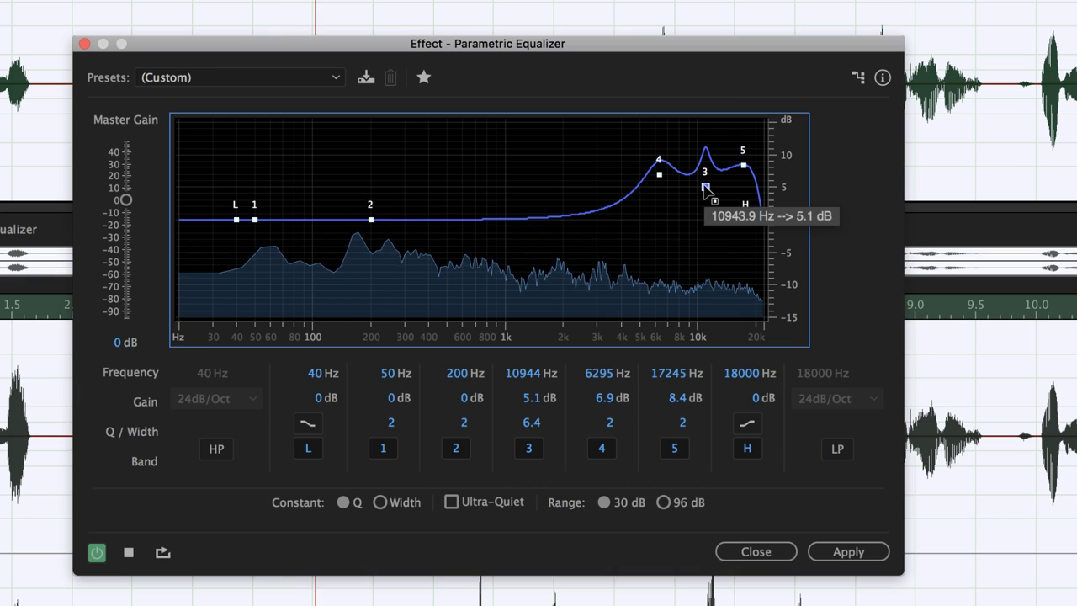
key("space")
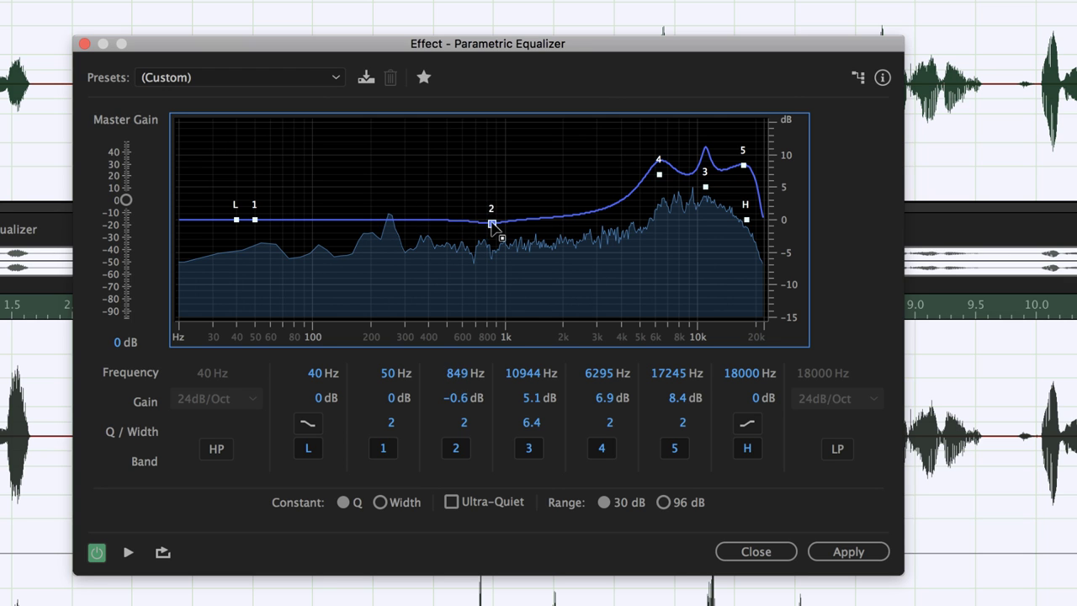
Cut band 2 to about -2.1 dB at 416 Hz and set the low shelf to -15 dB at 58 Hz with the steeper slope
left_click_drag(499, 211, 412, 188)
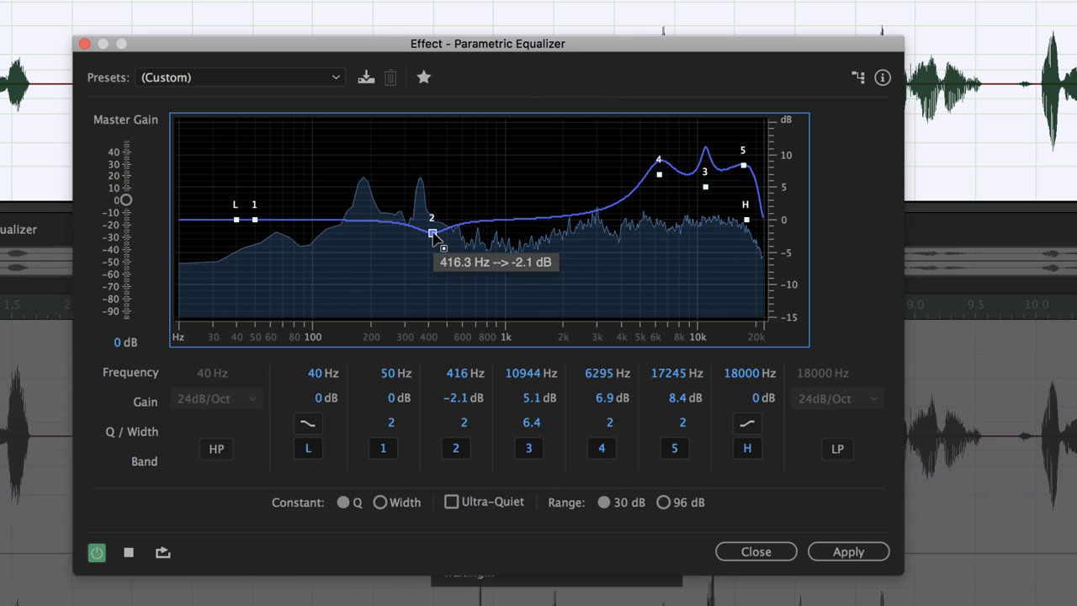
left_click(310, 427)
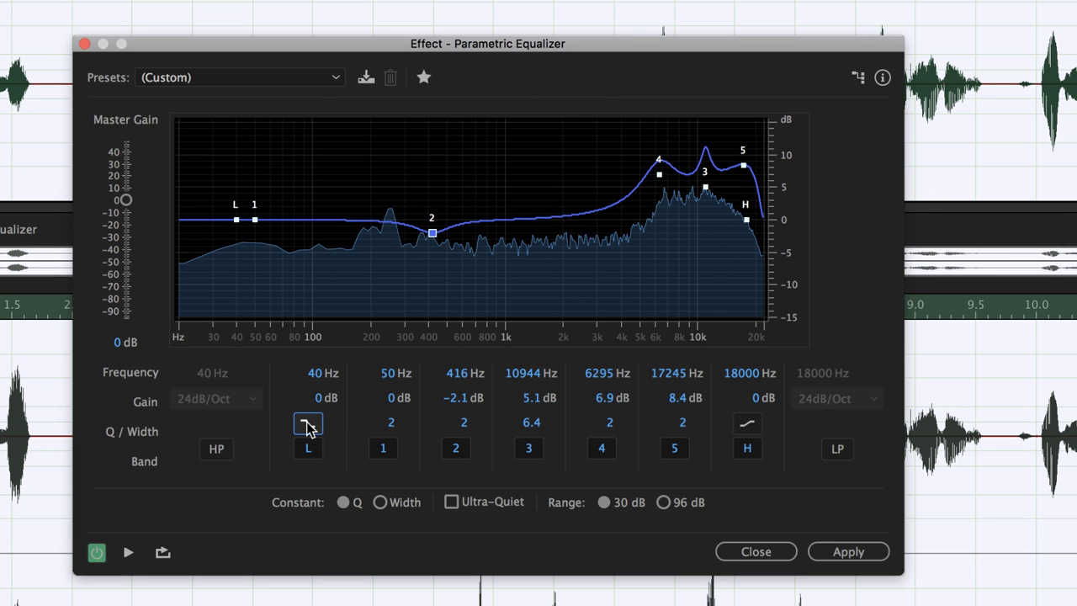
left_click_drag(236, 219, 267, 341)
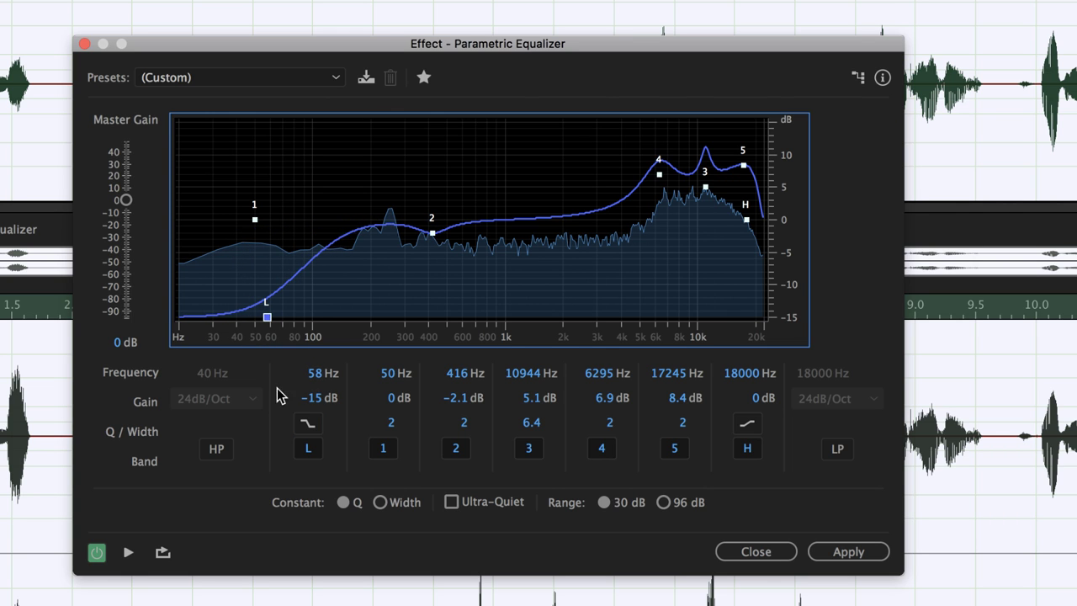
left_click(308, 424)
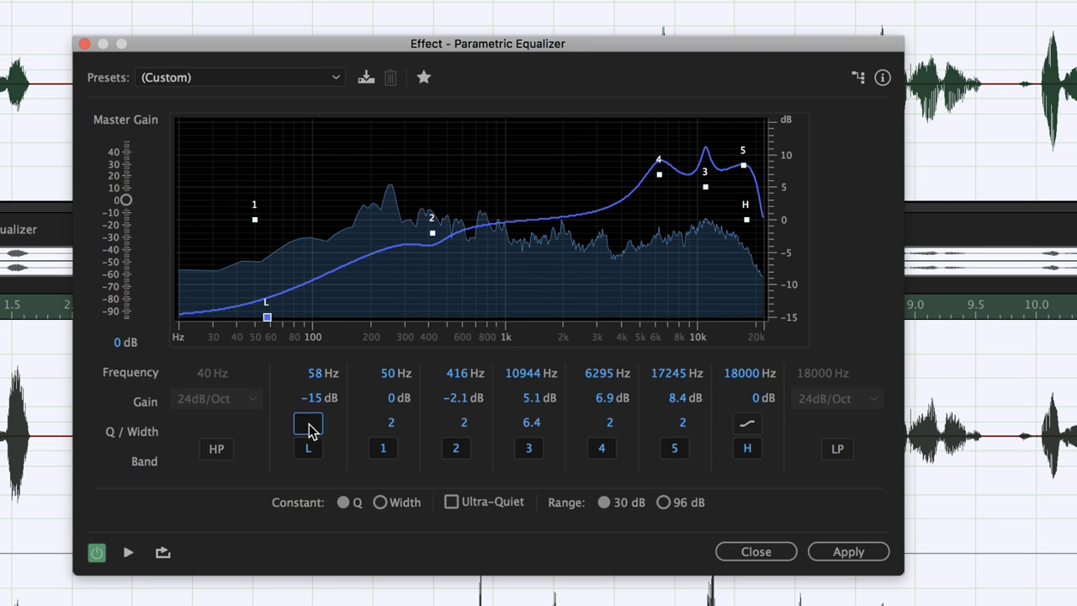
left_click(308, 425)
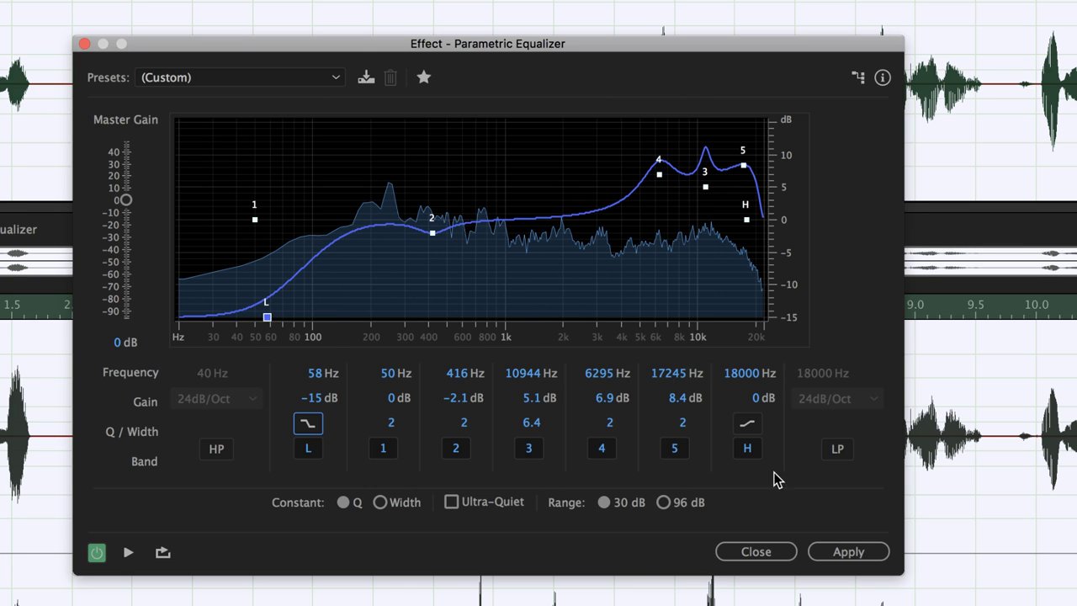
Apply the parametric equalizer to the voice passage and normalize it to -0.1 dB
left_click(861, 565)
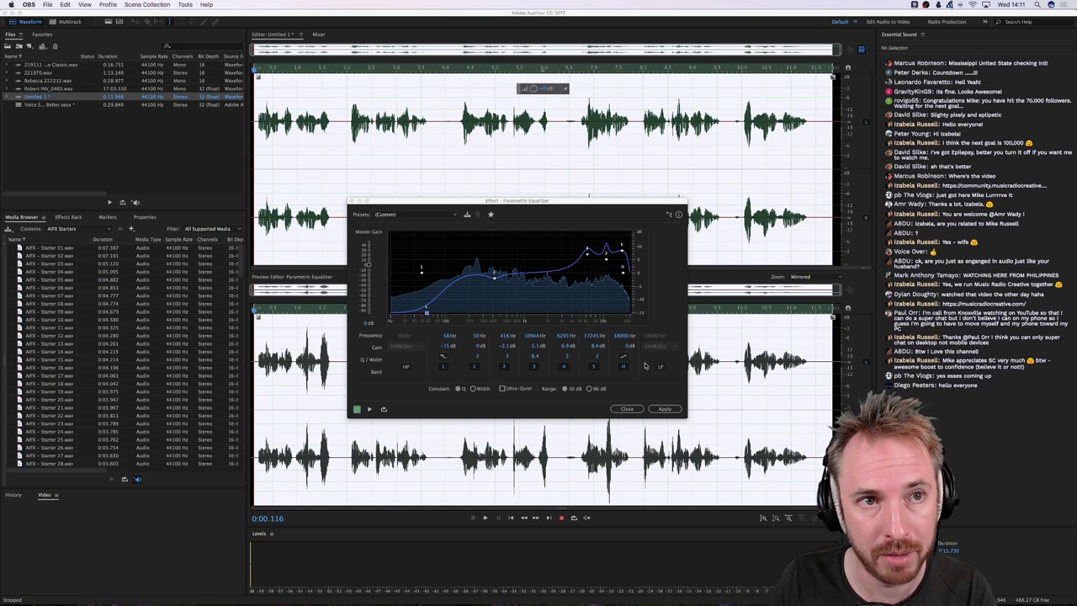
left_click(665, 410)
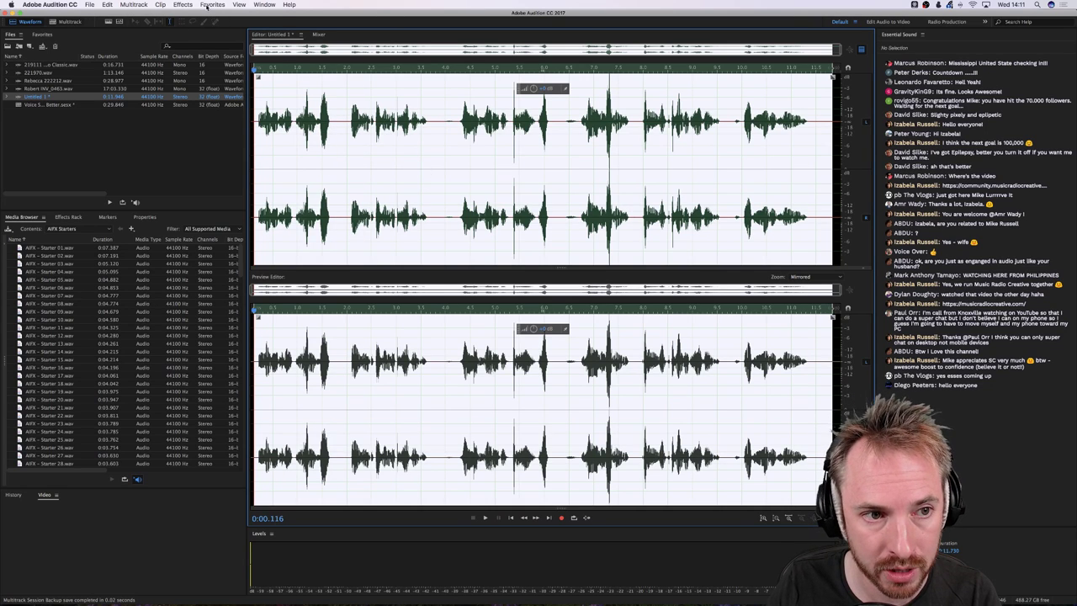
left_click(210, 5)
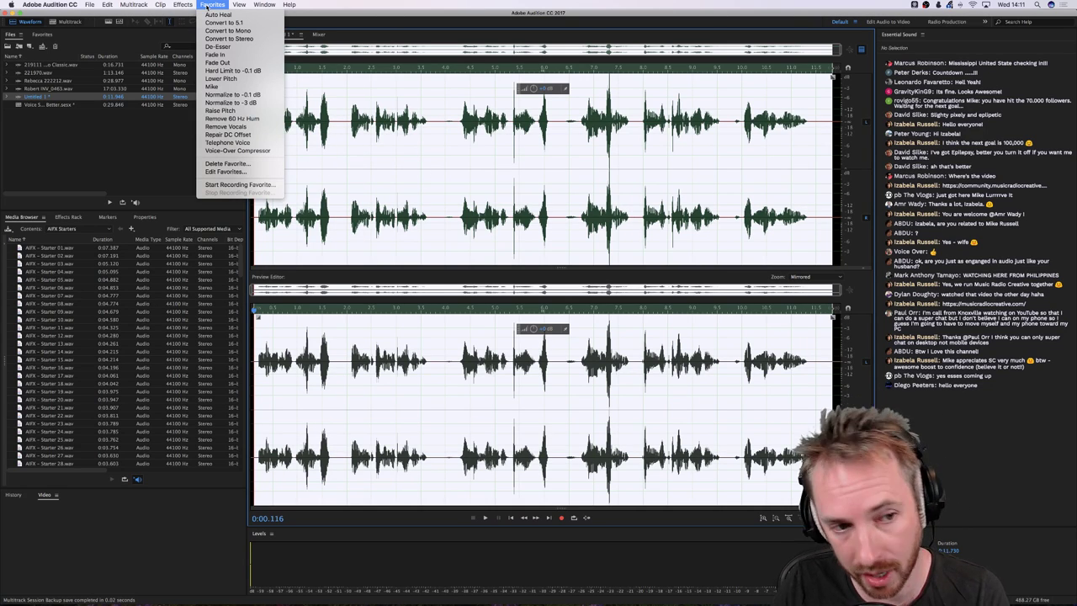
left_click(217, 94)
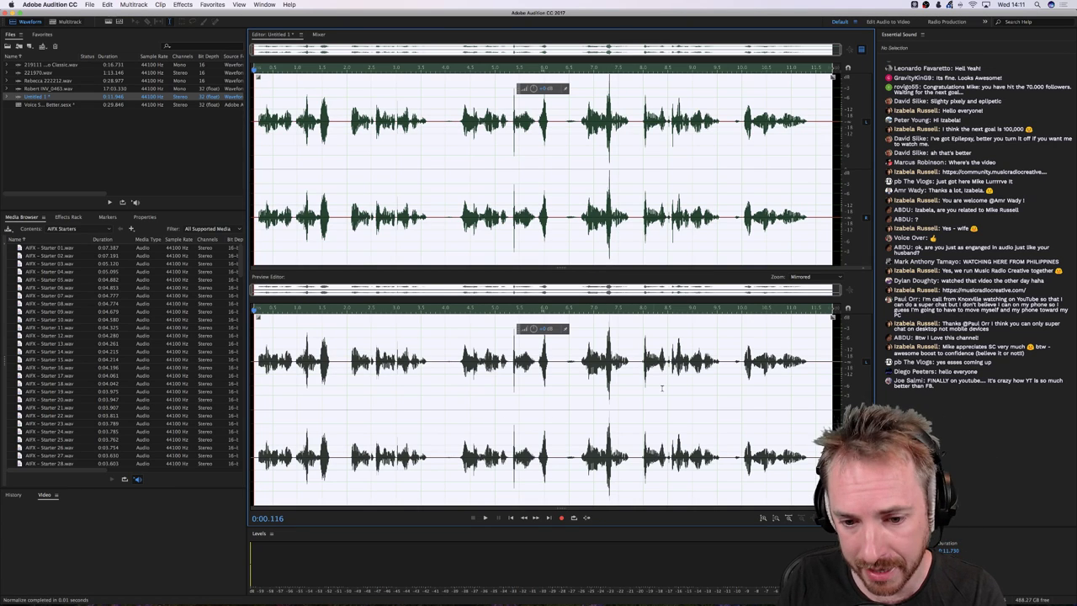
Amplify the whole passage into overload, play it briefly, and normalize it back to -0.1 dB
left_click_drag(532, 88, 554, 78)
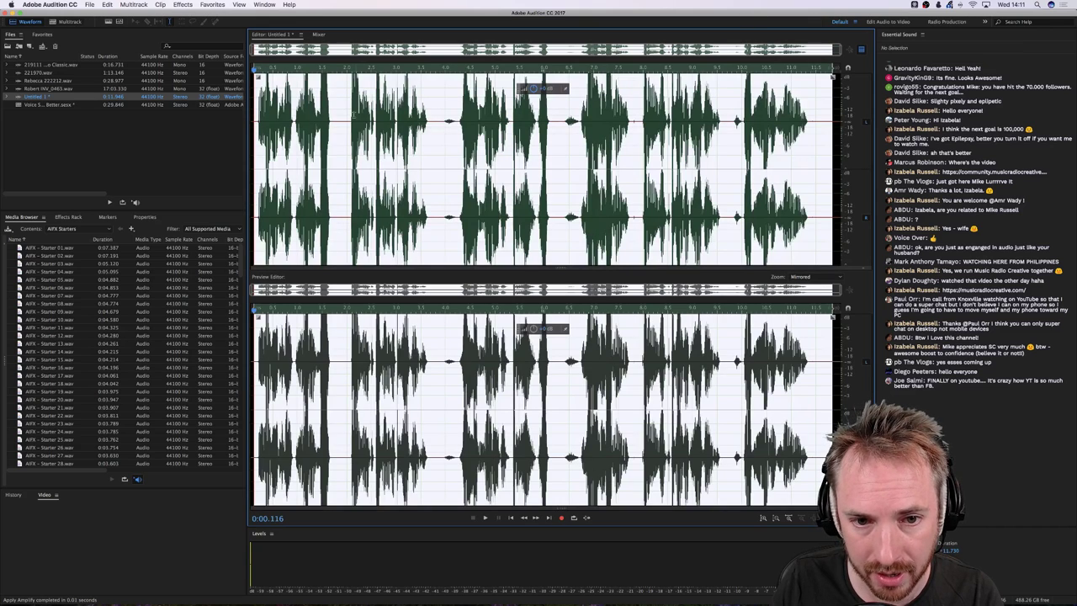
key("space")
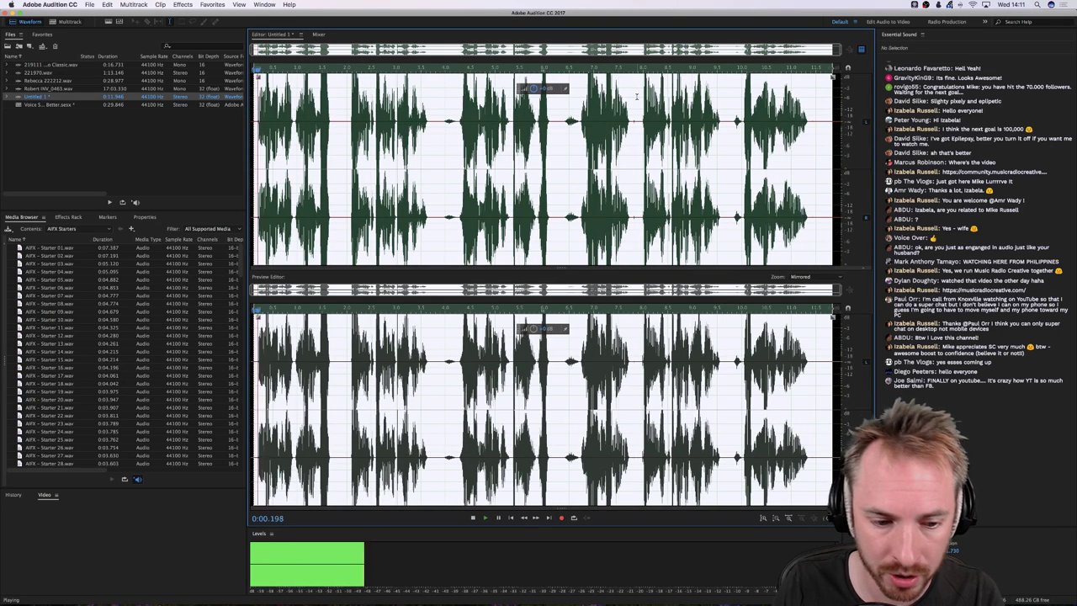
key("space")
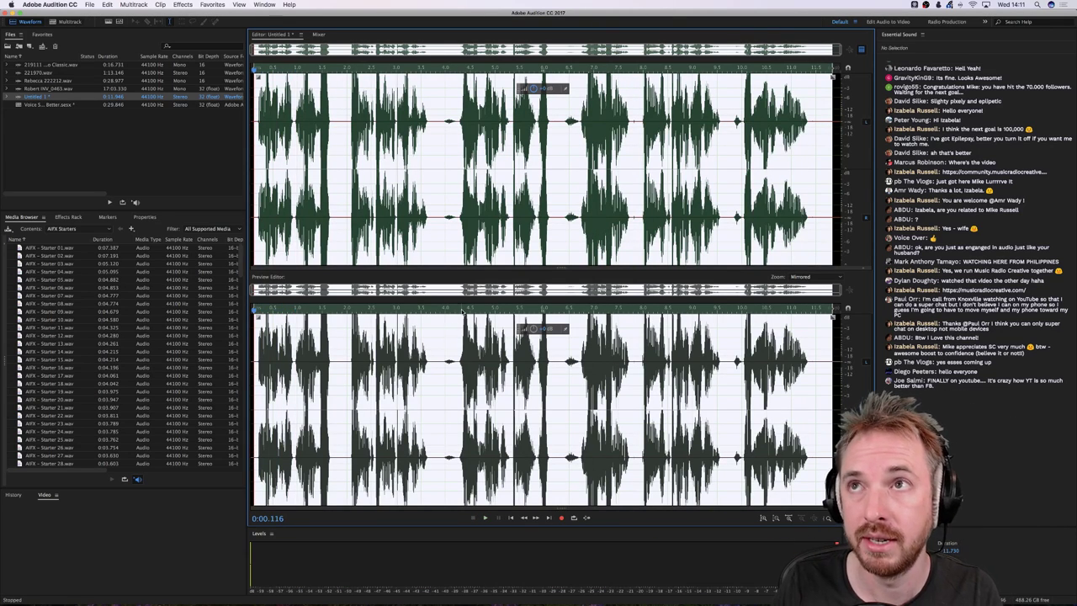
left_click(212, 4)
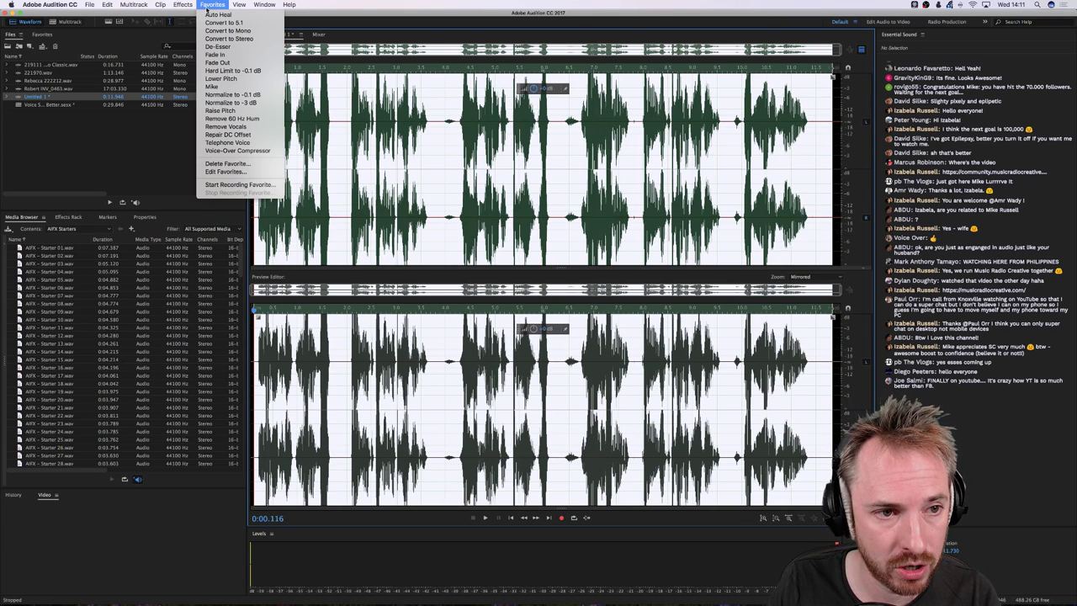
left_click(227, 96)
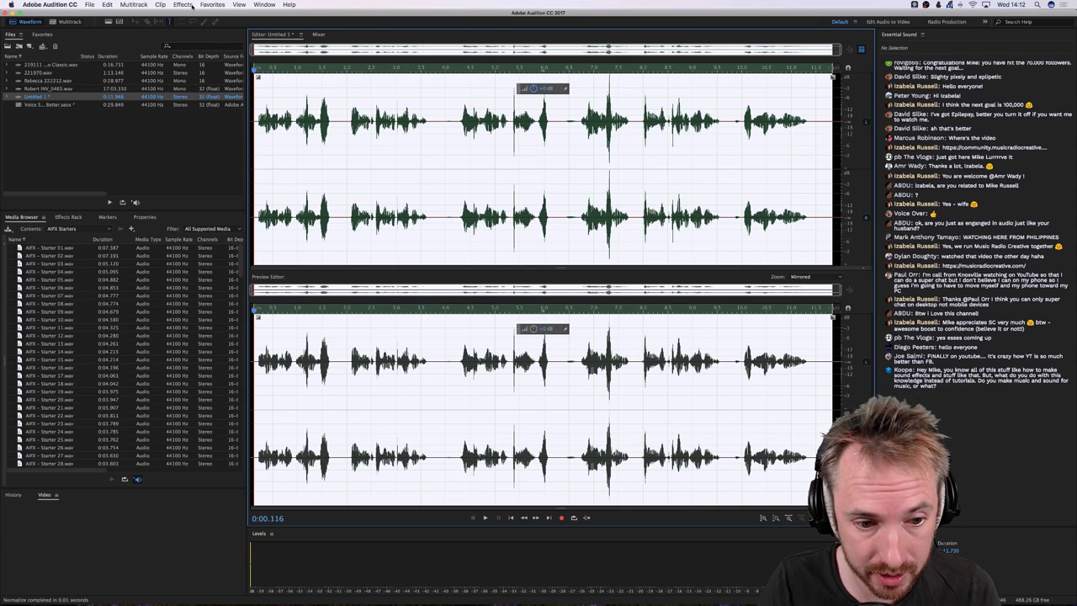
Open Dynamics Processing for the voice passage and reset it to the preset with a neutral 1:1 curve
left_click(192, 6)
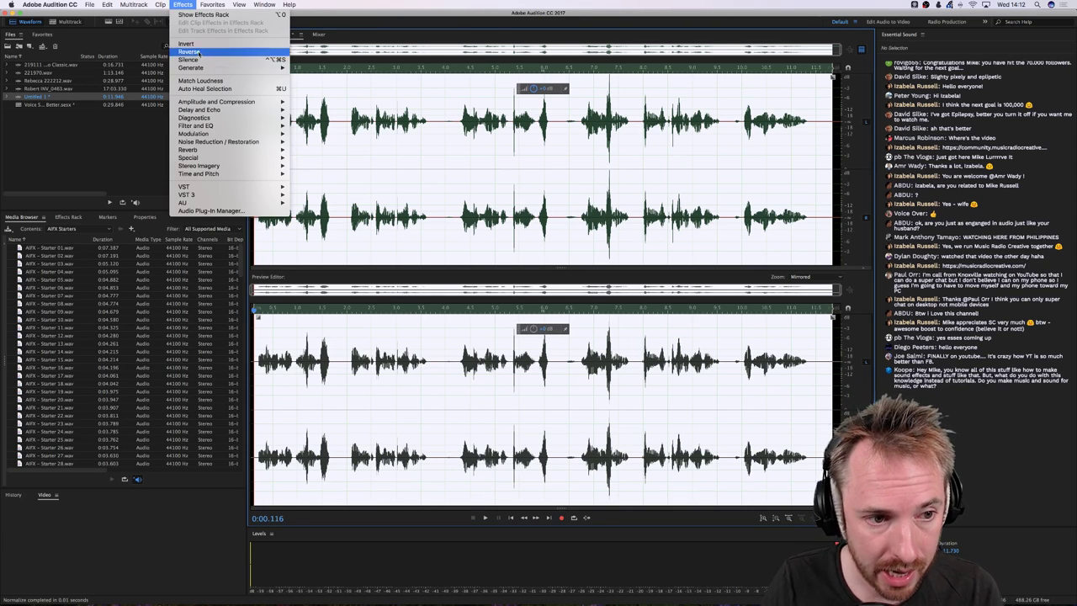
mouse_move(206, 102)
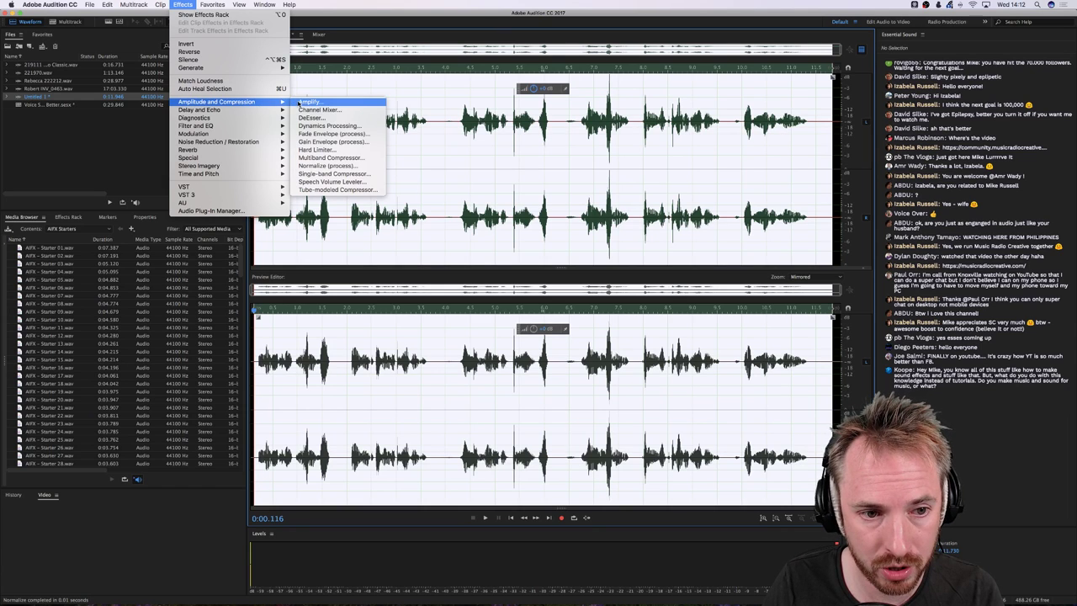
left_click(322, 126)
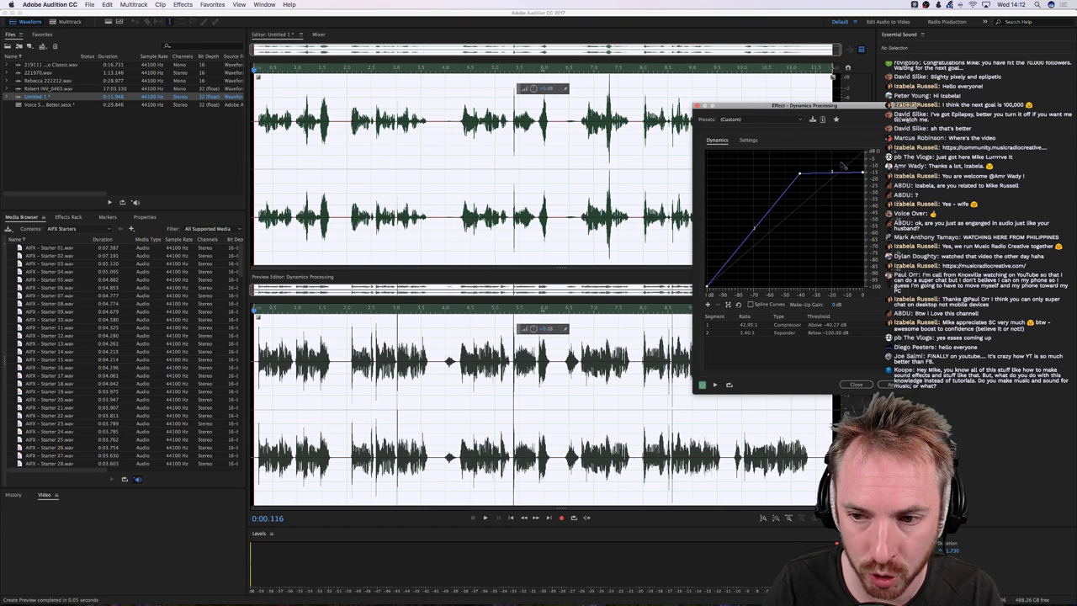
left_click(748, 119)
left_click(750, 127)
left_click_drag(821, 107, 558, 150)
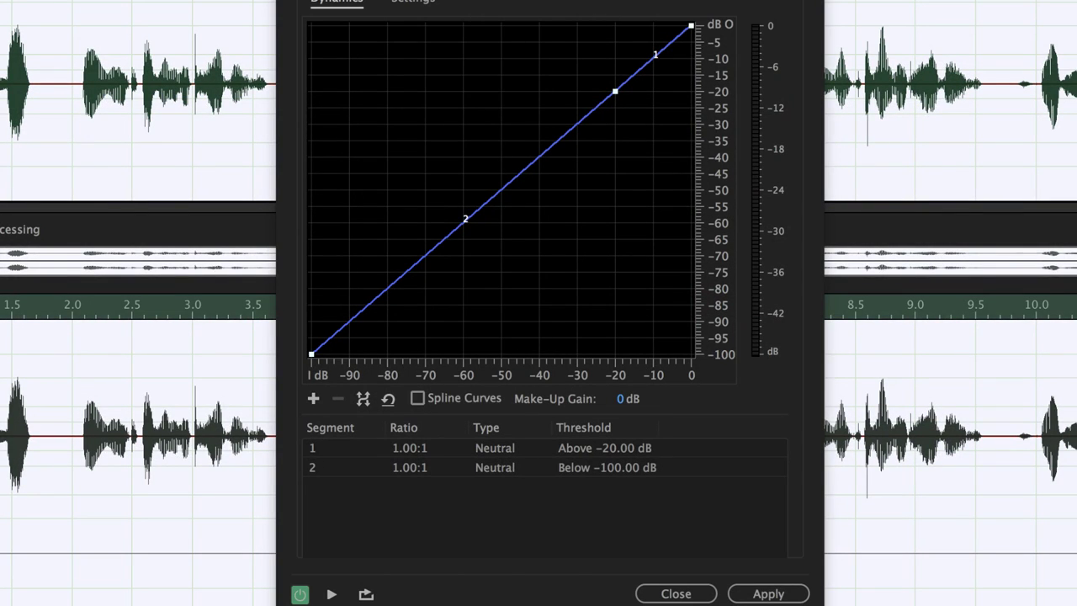
left_click_drag(572, 0, 568, 18)
Shape the dynamics curve into a compressor of about 6.52:1 above a threshold of -26.49 dB
mouse_move(611, 197)
left_click_drag(688, 128, 691, 182)
mouse_move(610, 195)
left_click_drag(611, 195, 587, 195)
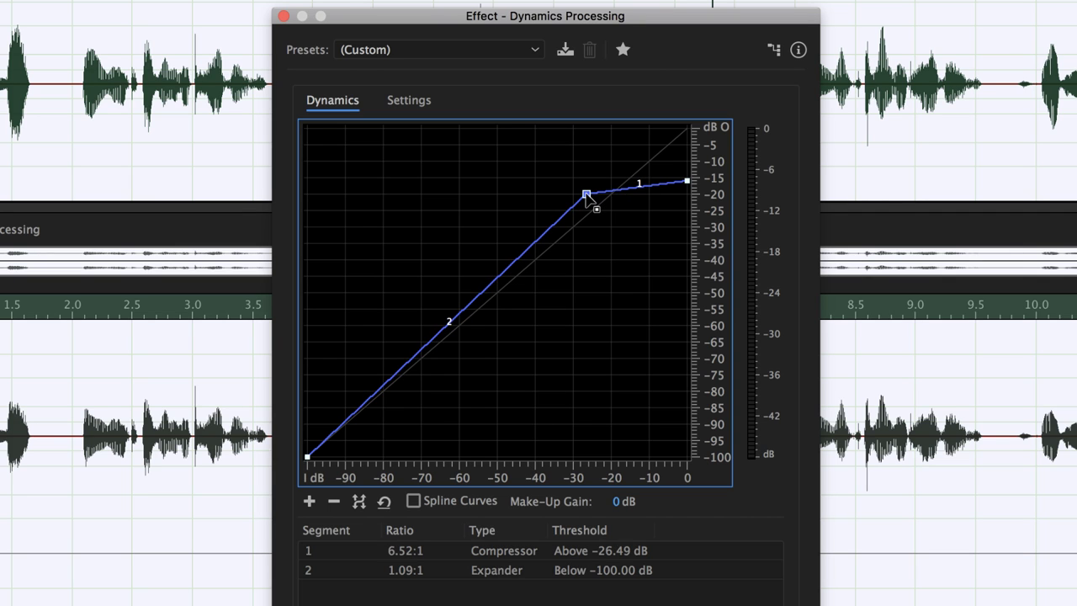
Compare the compressor curve with Spline Curves on and off, including during playback, and leave the option off
left_click(413, 502)
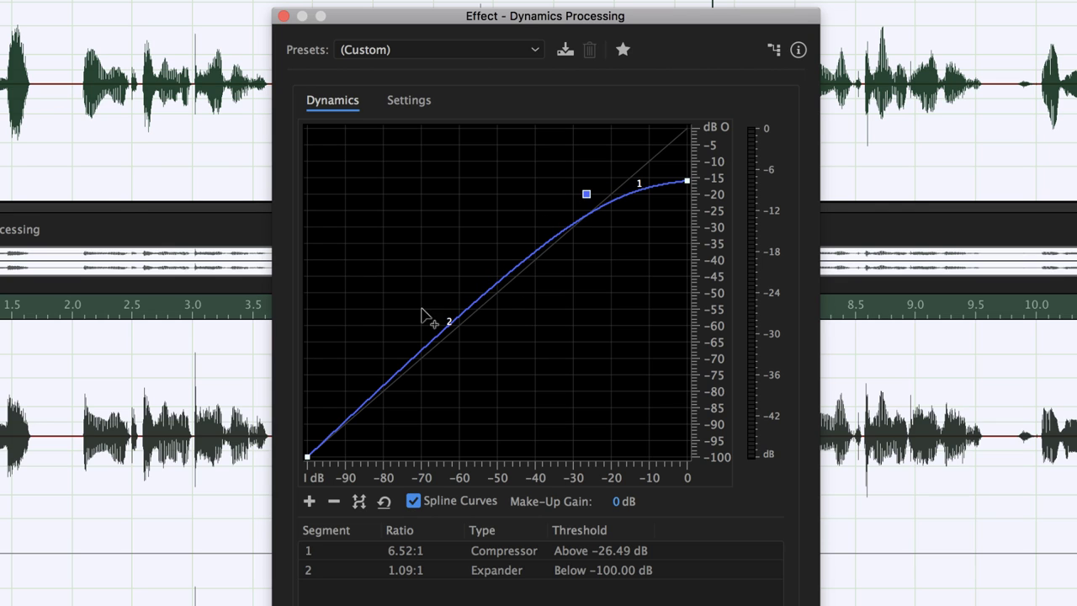
left_click(413, 502)
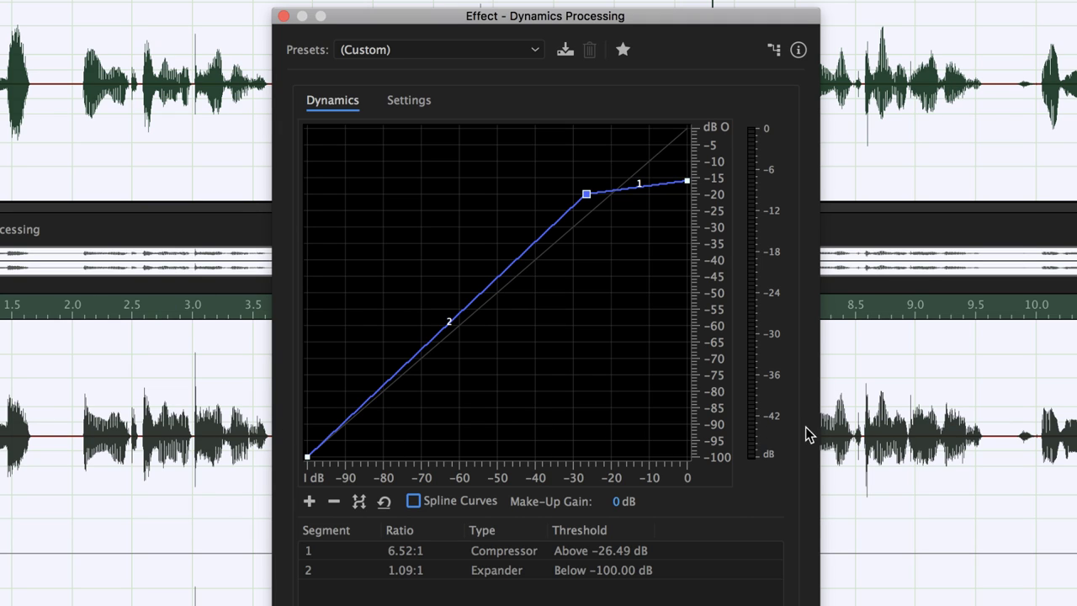
left_click(413, 500)
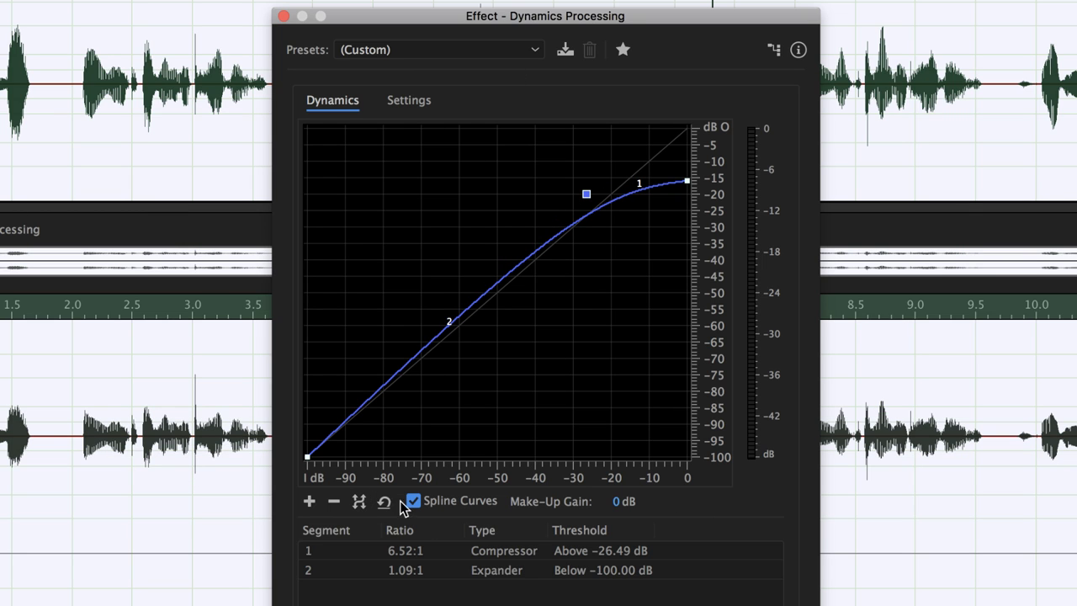
left_click(412, 501)
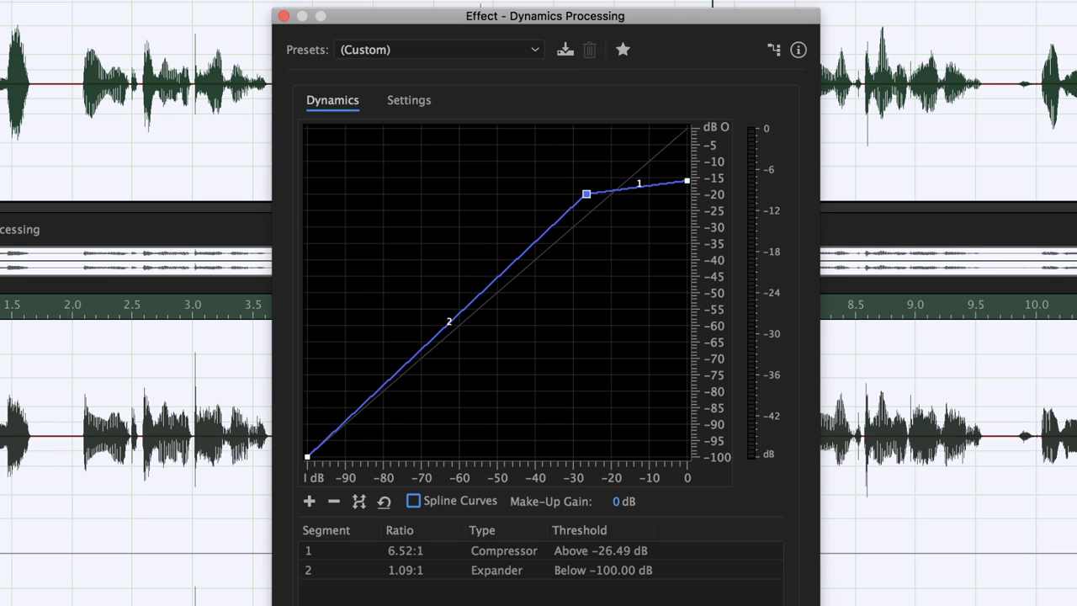
key("space")
left_click(460, 502)
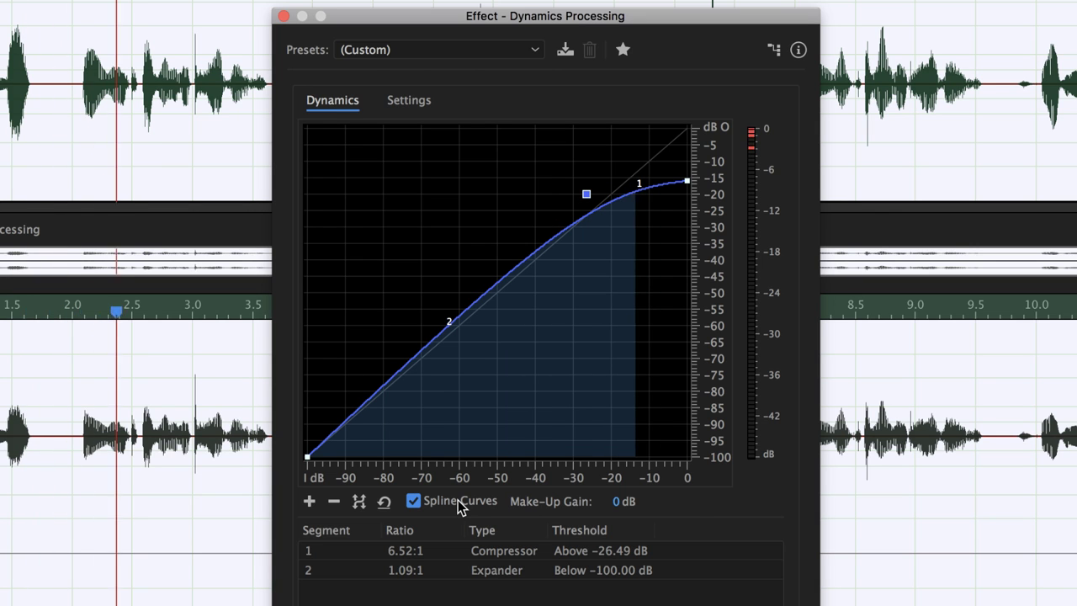
left_click(458, 500)
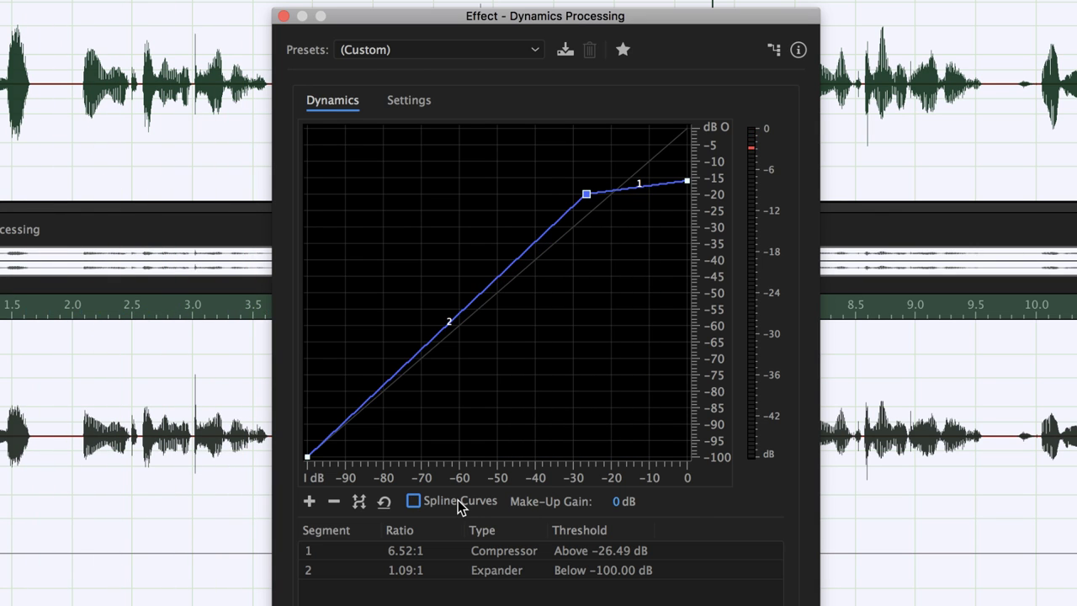
Apply the Dynamics Processing compression and normalize the voice passage to -0.1 dB
key("Return")
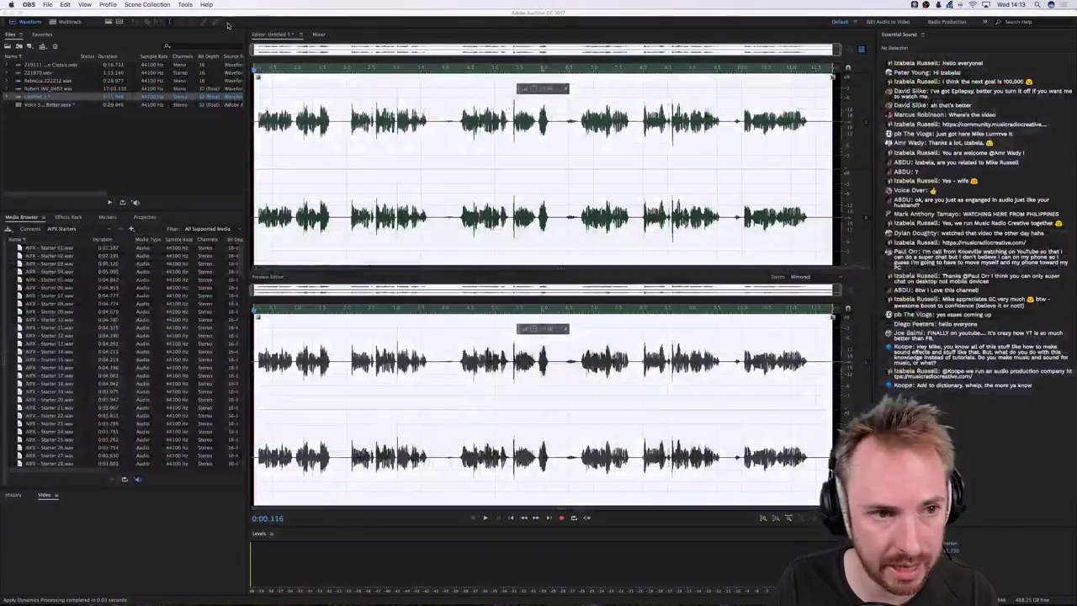
left_click(226, 15)
left_click(212, 4)
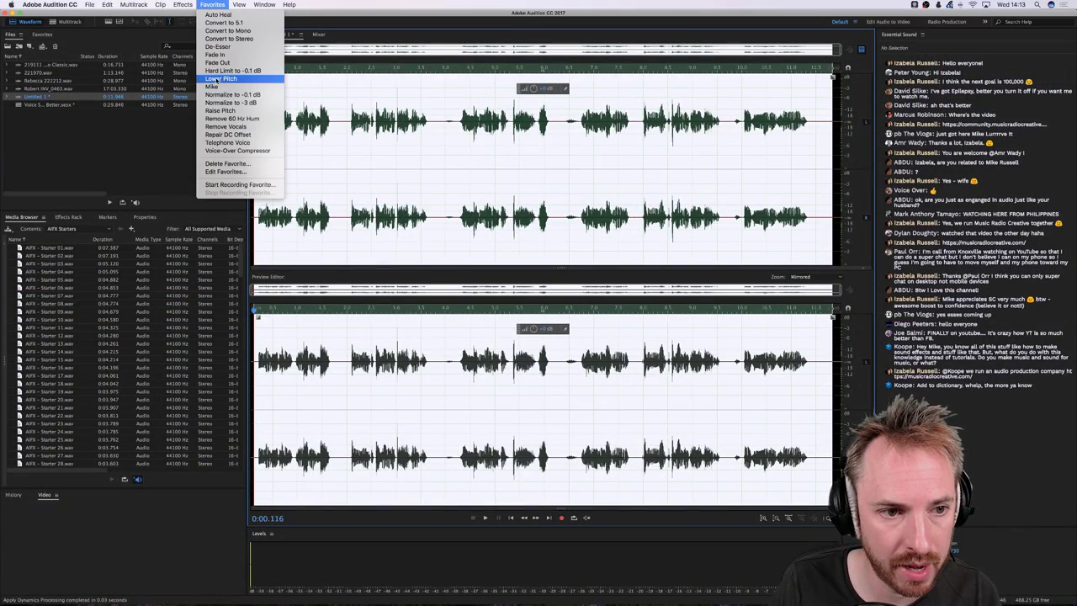
left_click(232, 94)
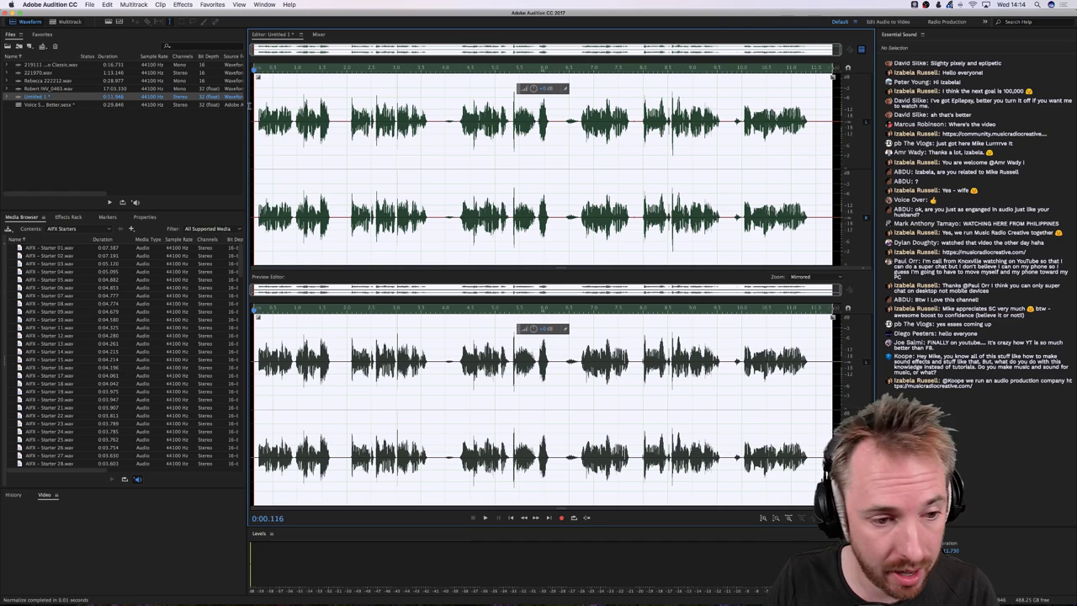
Play the start of the processed Untitled 1 file and the original 221970.wav alternately to compare the voice before and after
left_click(252, 225)
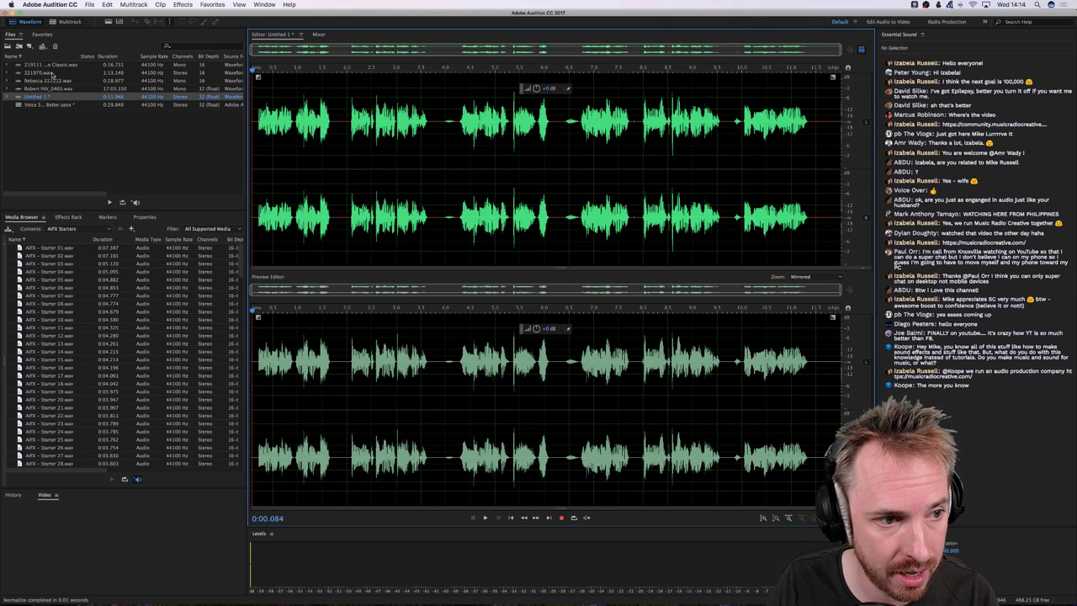
key("space")
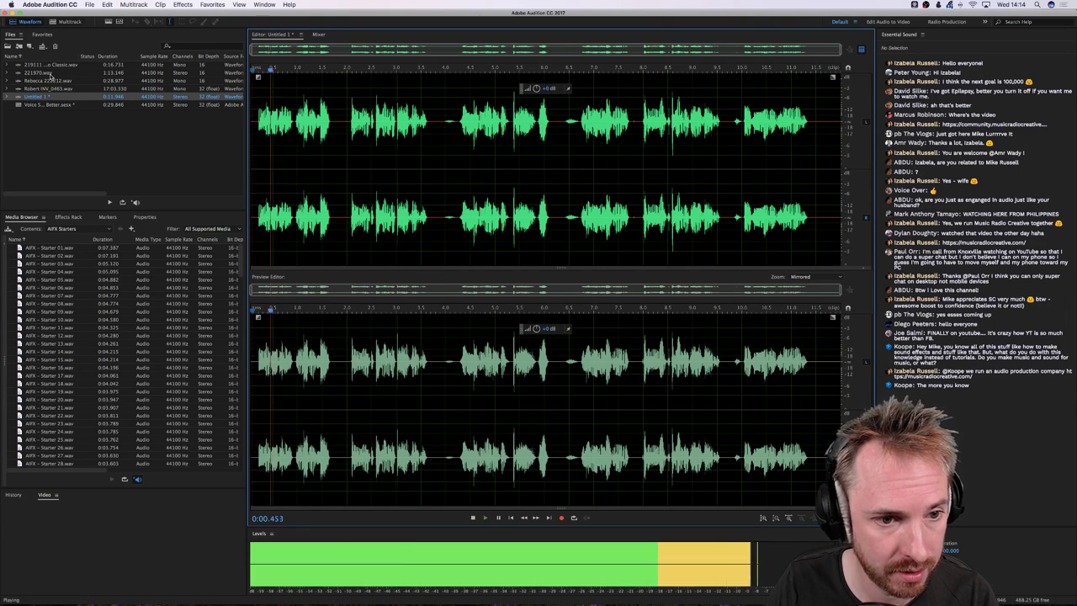
key("space")
double_click(48, 74)
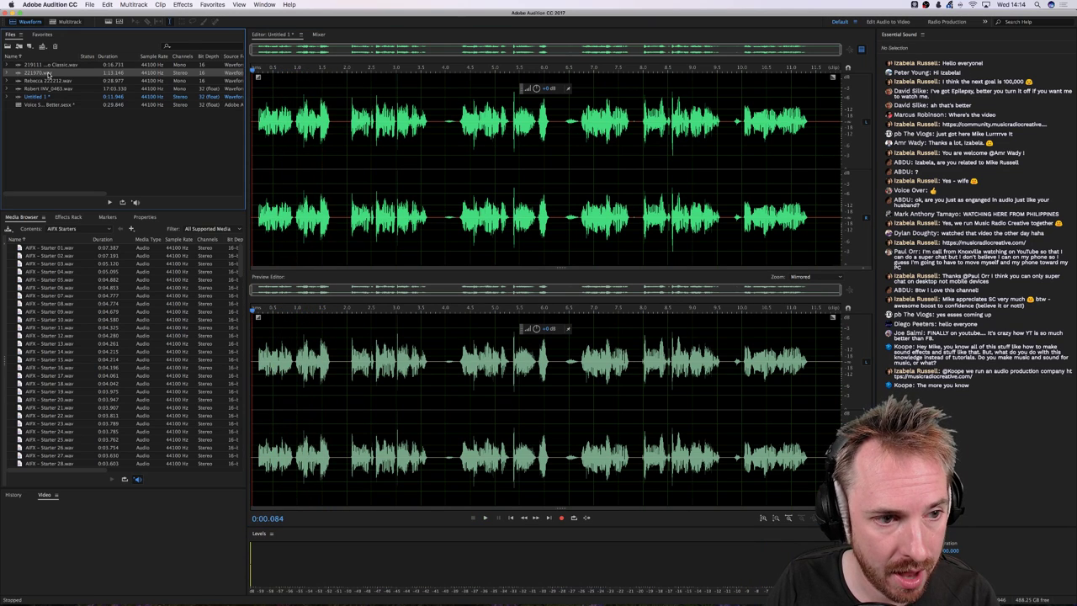
key("space")
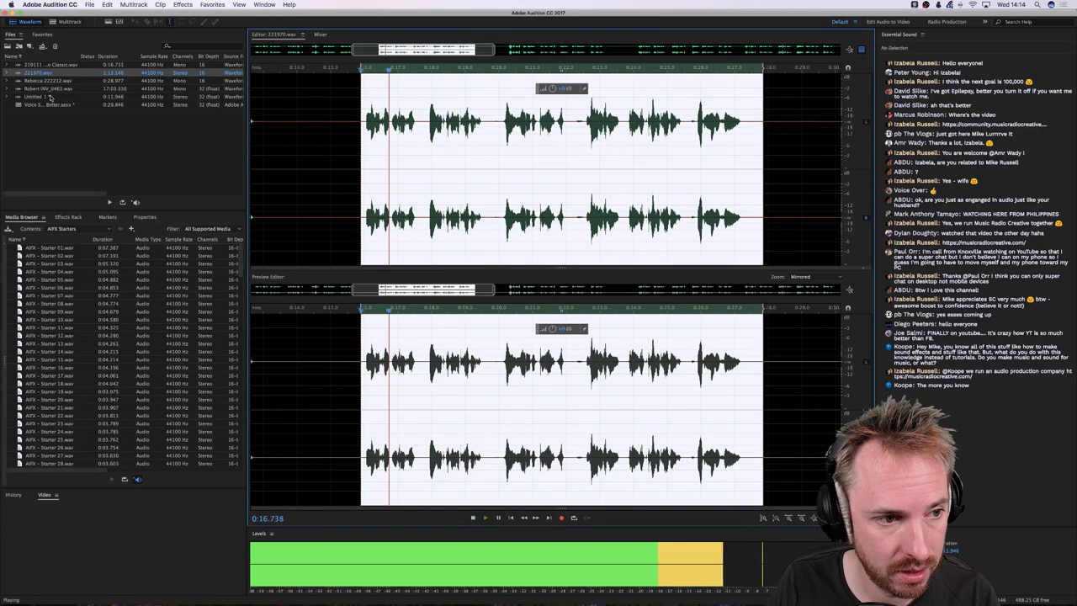
key("space")
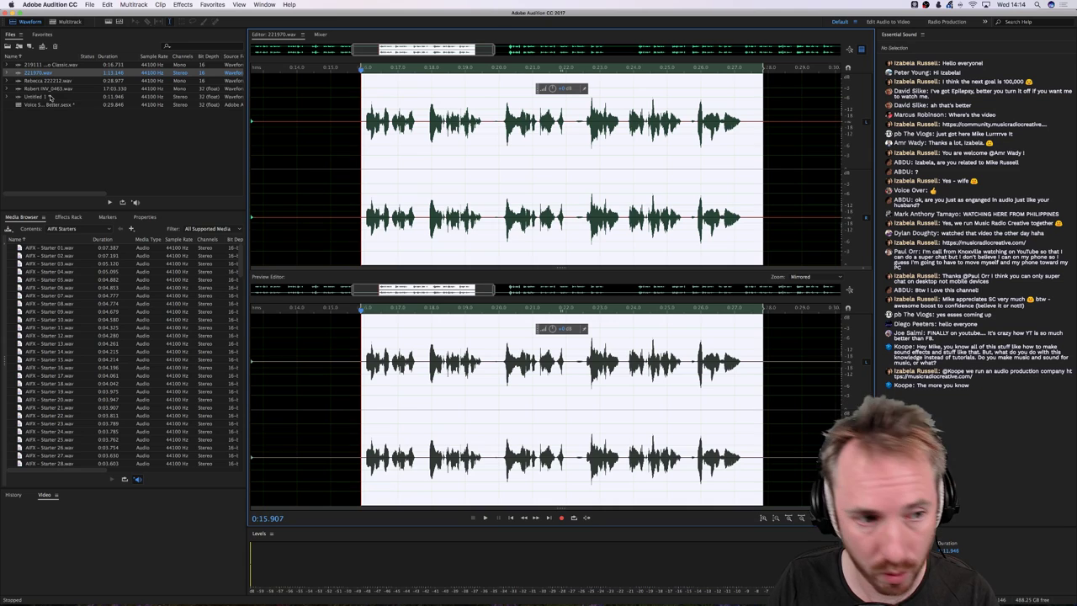
double_click(50, 97)
key("space")
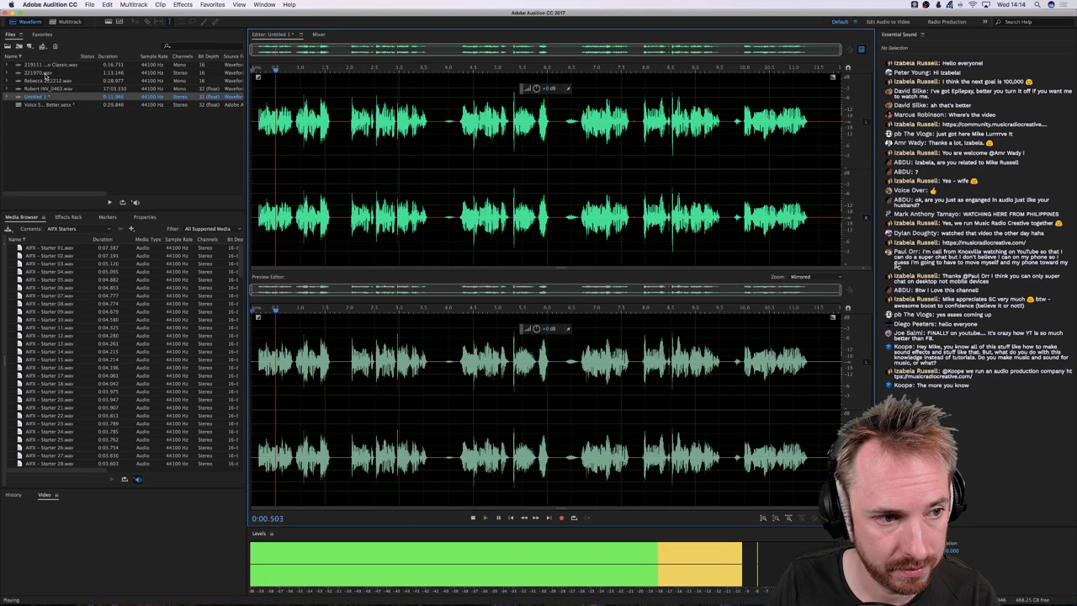
key("space")
double_click(46, 74)
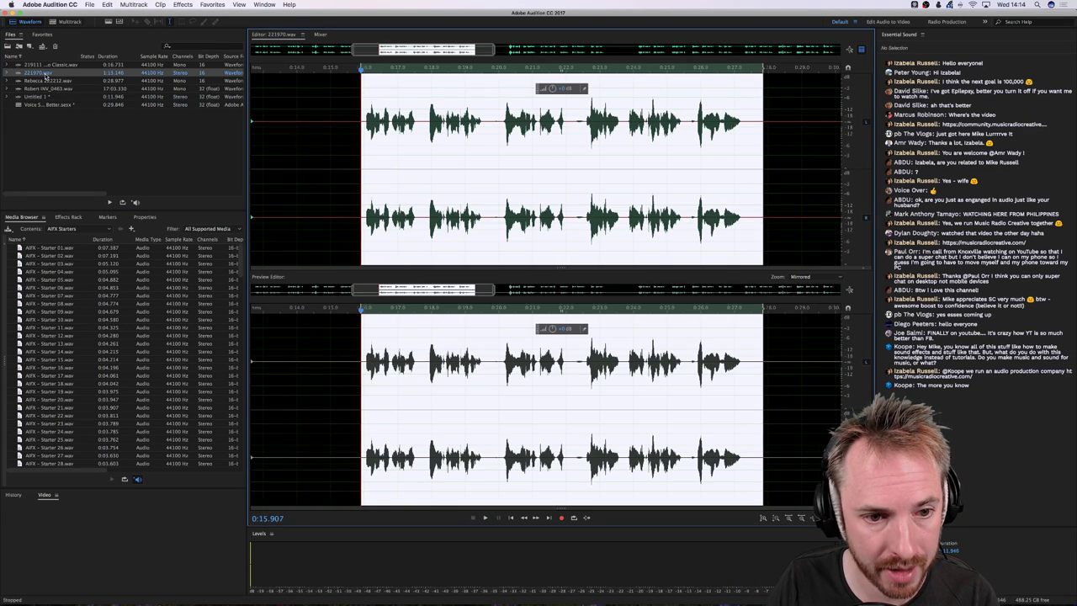
key("space")
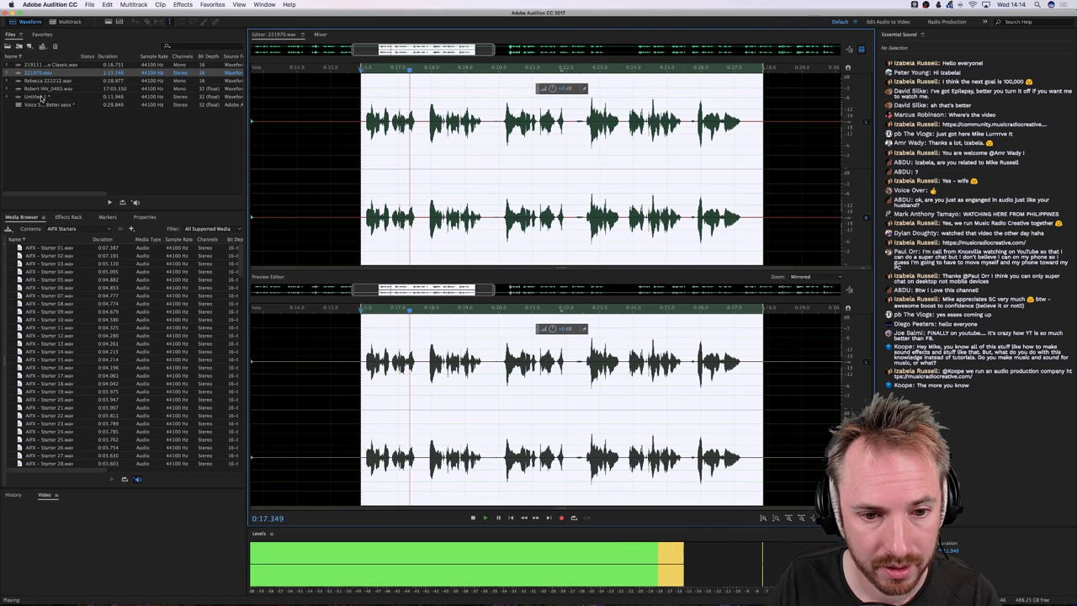
key("space")
double_click(40, 97)
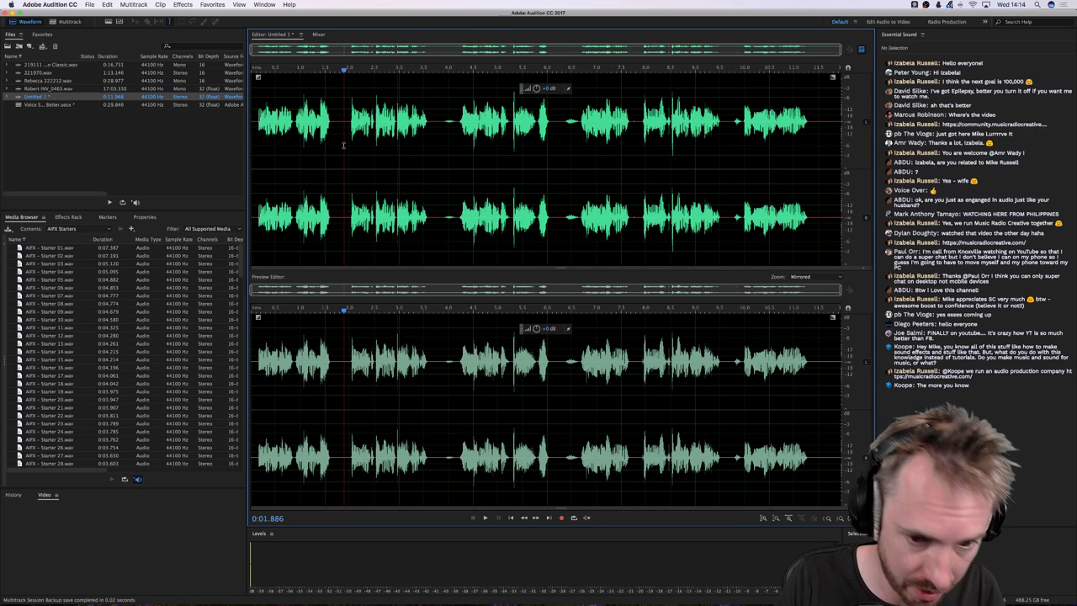
Undo the last normalization and dynamics compression of the voice, and place the playhead at the start of the file
key("super+a")
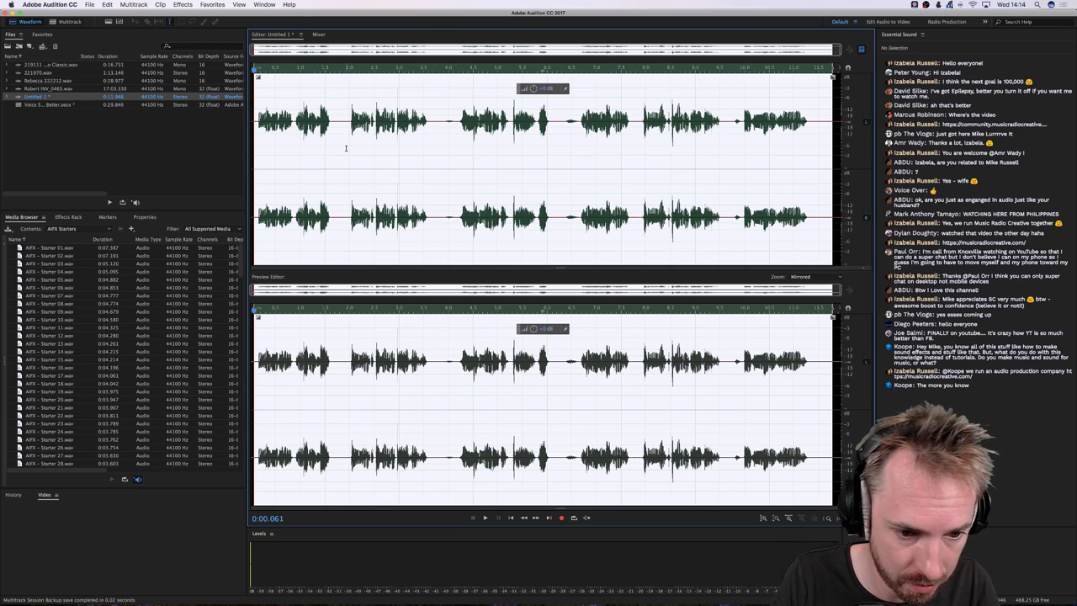
key("super+z")
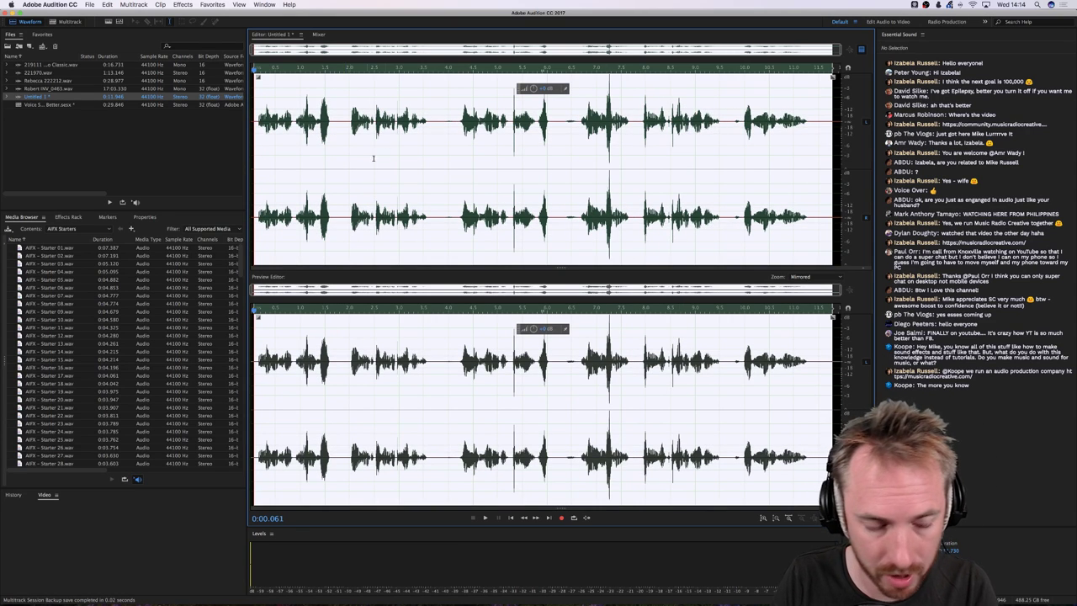
left_click(258, 116)
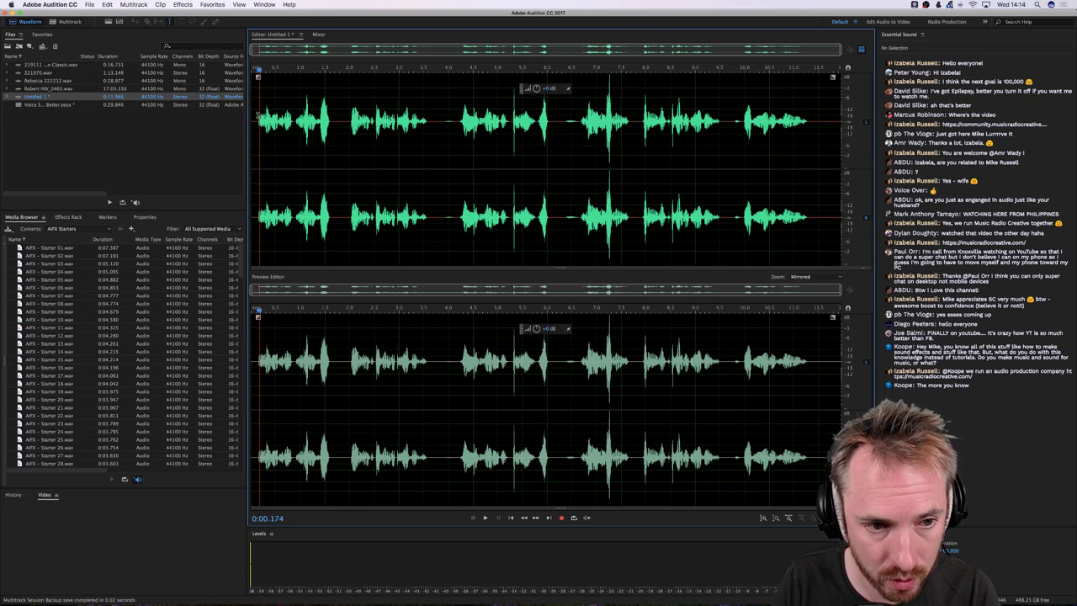
left_click(254, 118)
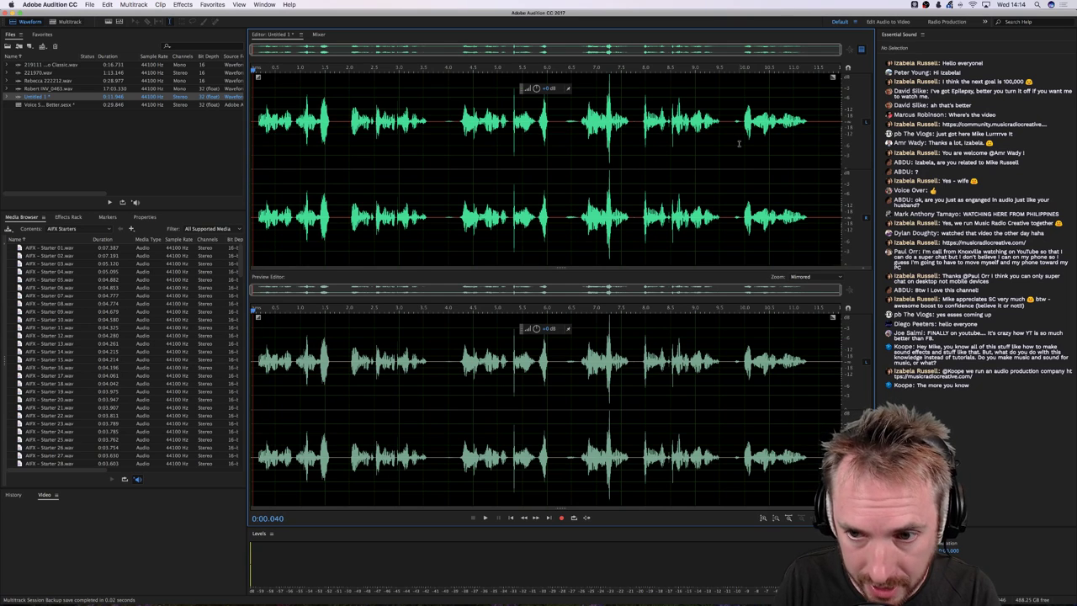
Open the Single-band Compressor for the voice file and move its window clear of the waveform
left_click(180, 5)
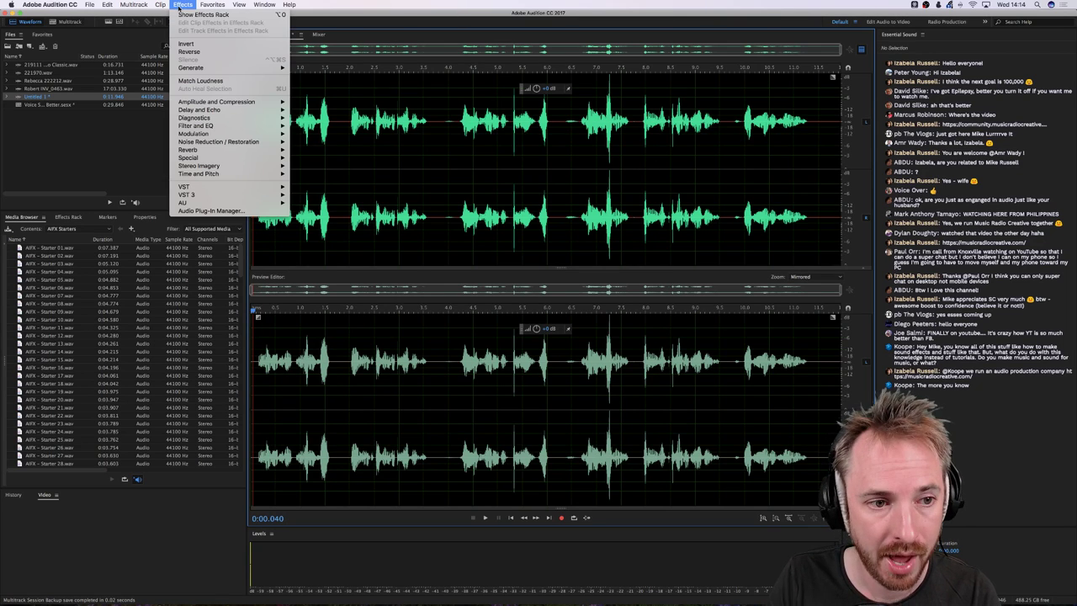
mouse_move(223, 103)
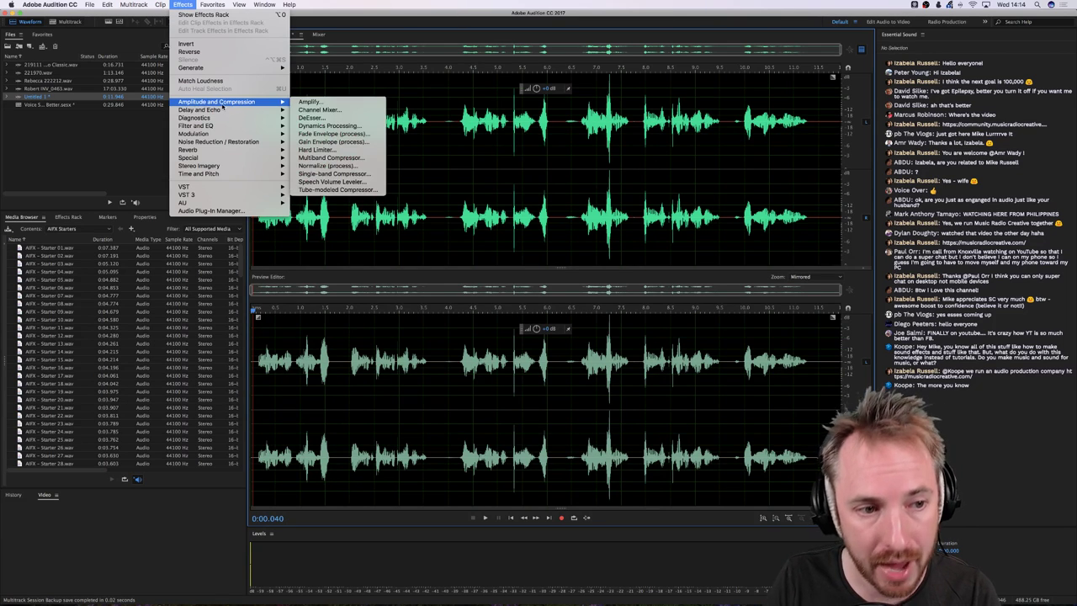
left_click(336, 173)
left_click_drag(754, 243, 508, 223)
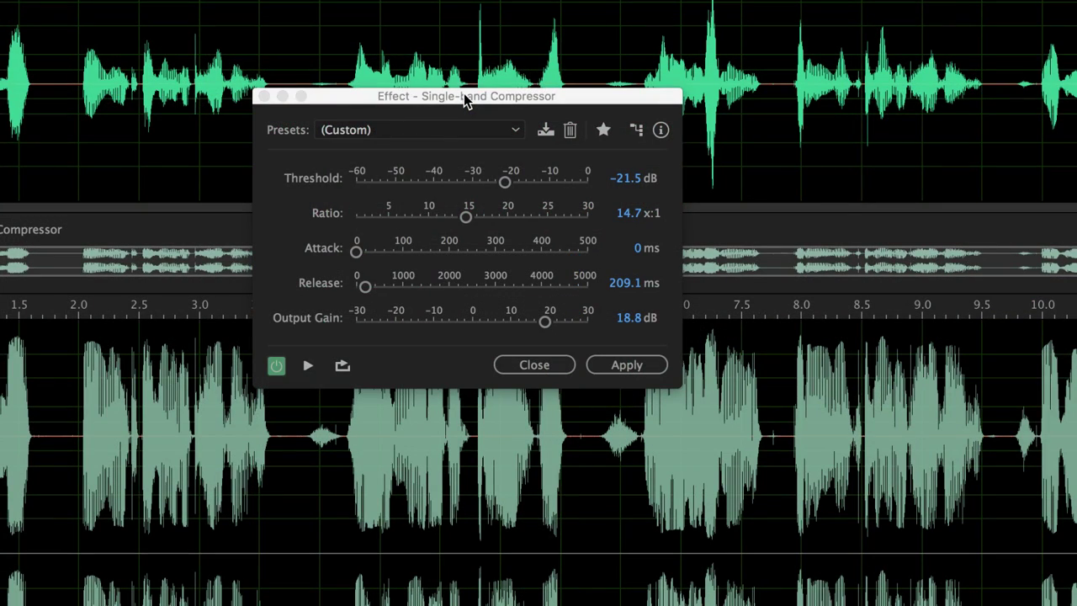
left_click_drag(464, 93, 459, 134)
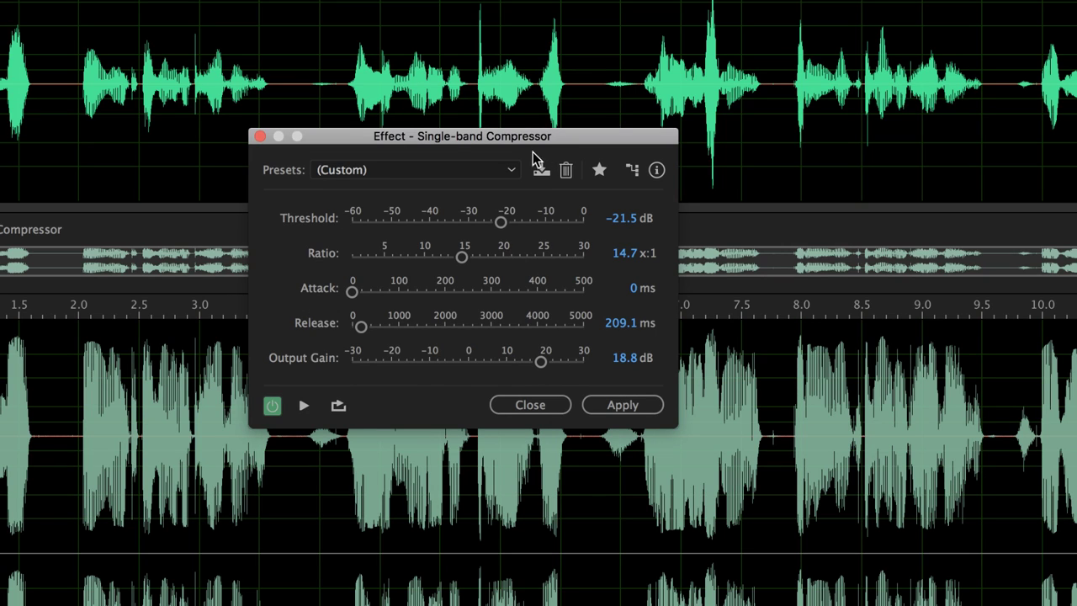
Set the compressor's ratio to 4.2:1 and its output gain to 0 dB
left_click(221, 385)
left_click_drag(461, 258, 435, 261)
left_click_drag(412, 263, 378, 260)
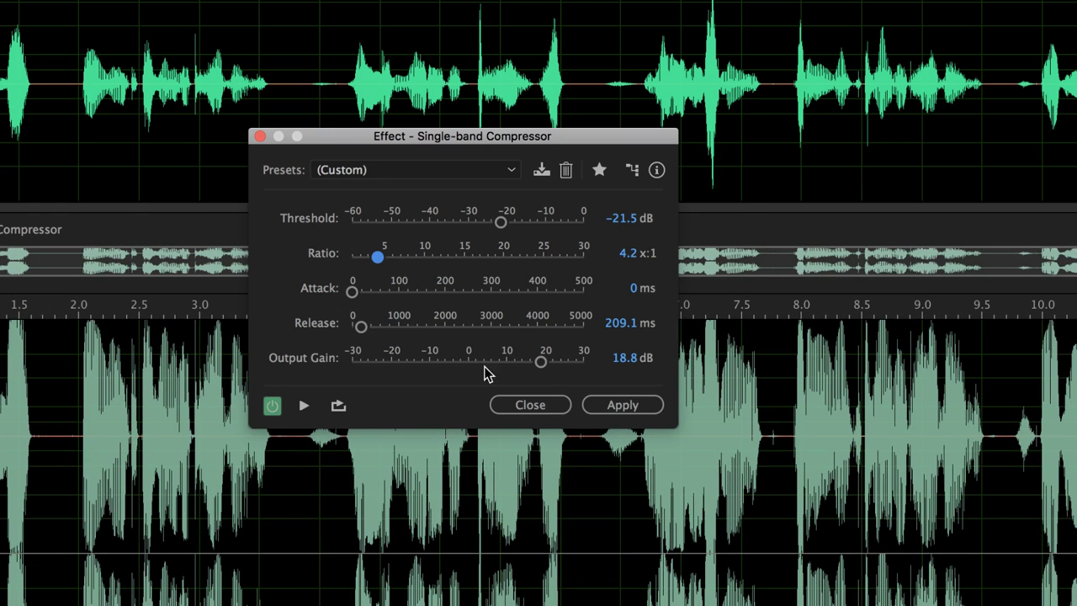
left_click(530, 405)
left_click(623, 358)
type("0")
key("Return")
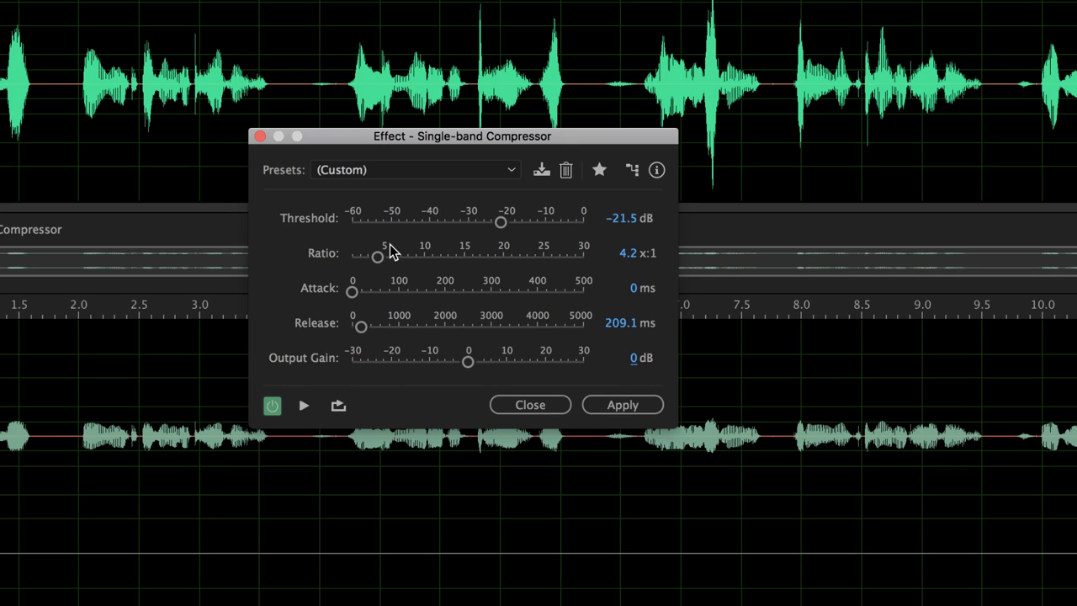
Try a compressor threshold of -9 dB, settle on -20.2 dB, and lower the ratio to 2.4:1
left_click_drag(500, 223, 548, 223)
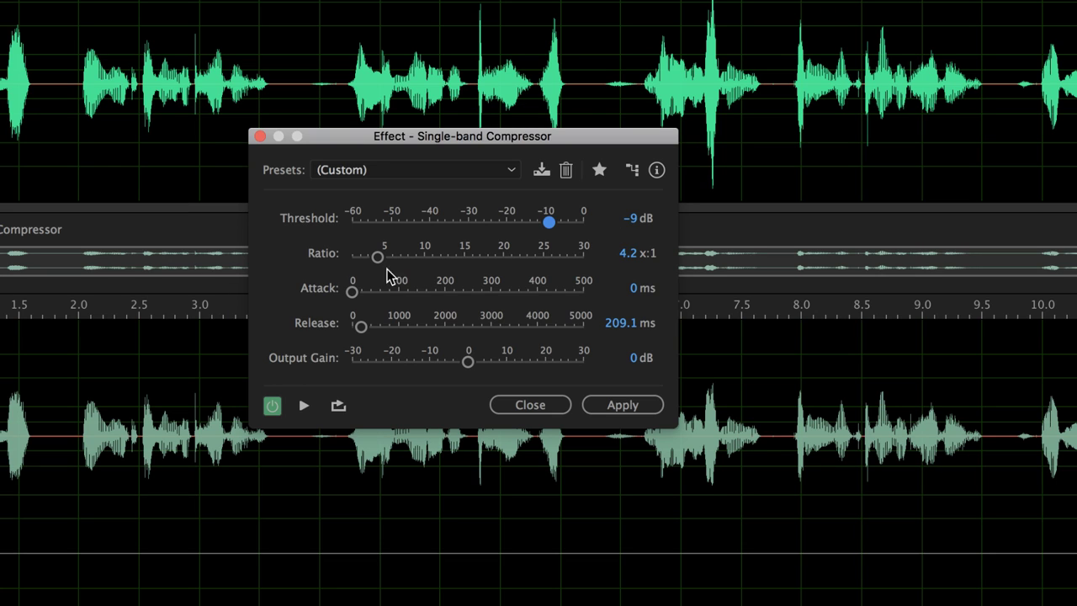
left_click_drag(548, 221, 505, 231)
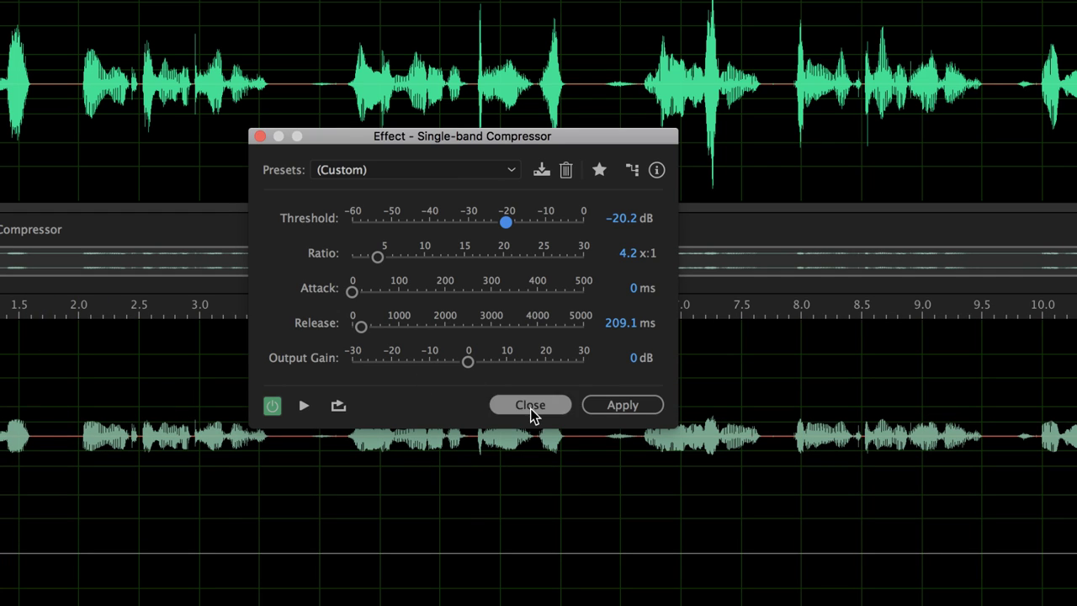
left_click_drag(378, 258, 366, 267)
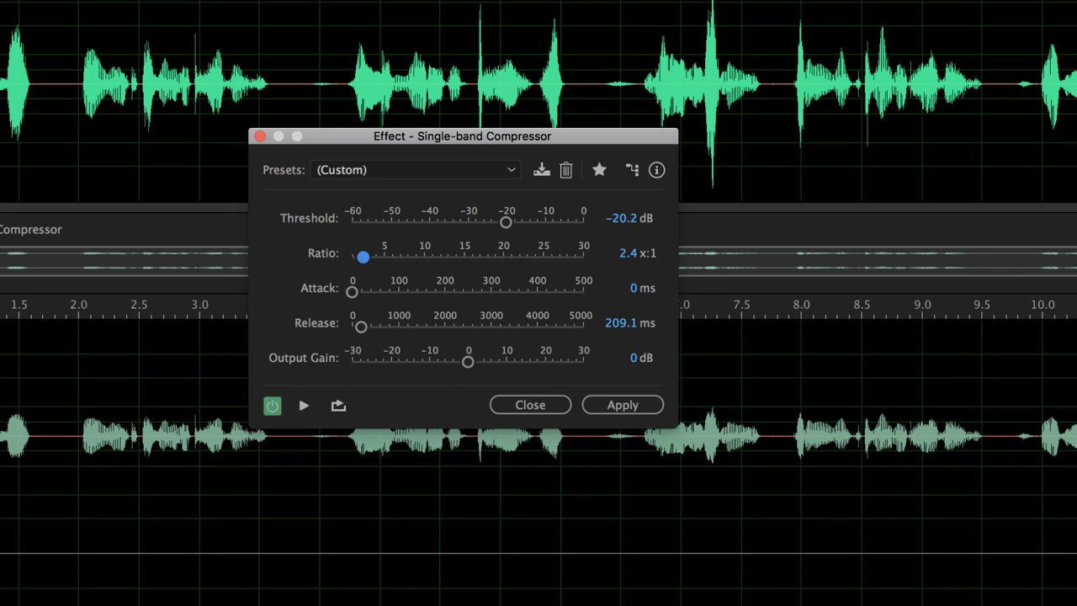
Set the compressor's attack to 0.3 ms and release to 138.7 ms, with an output gain of about 9 dB
left_click(60, 425)
left_click_drag(355, 297, 349, 336)
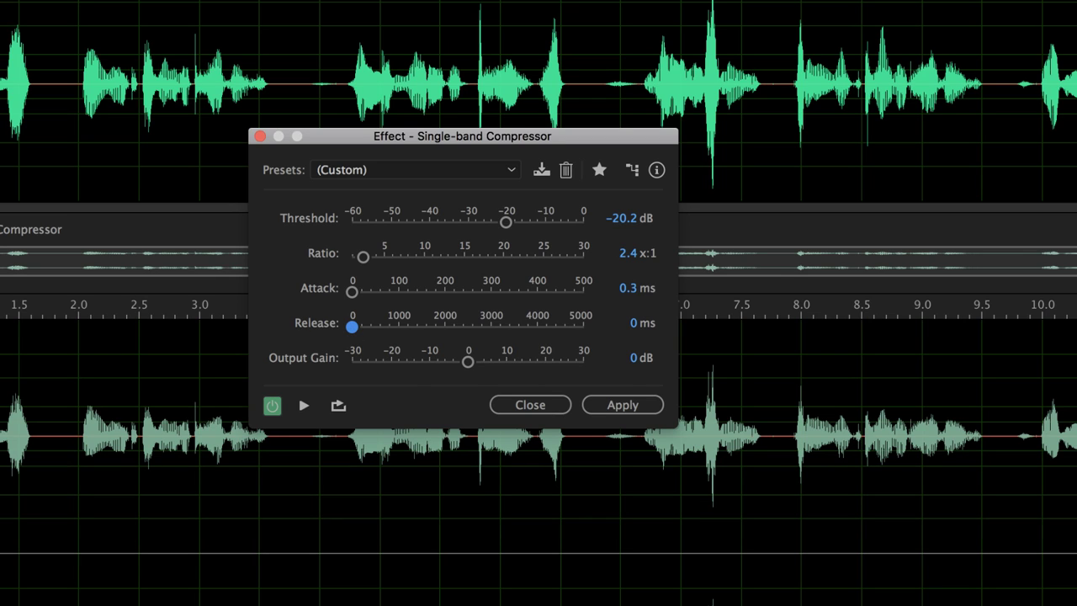
left_click(353, 327)
left_click_drag(353, 329, 358, 329)
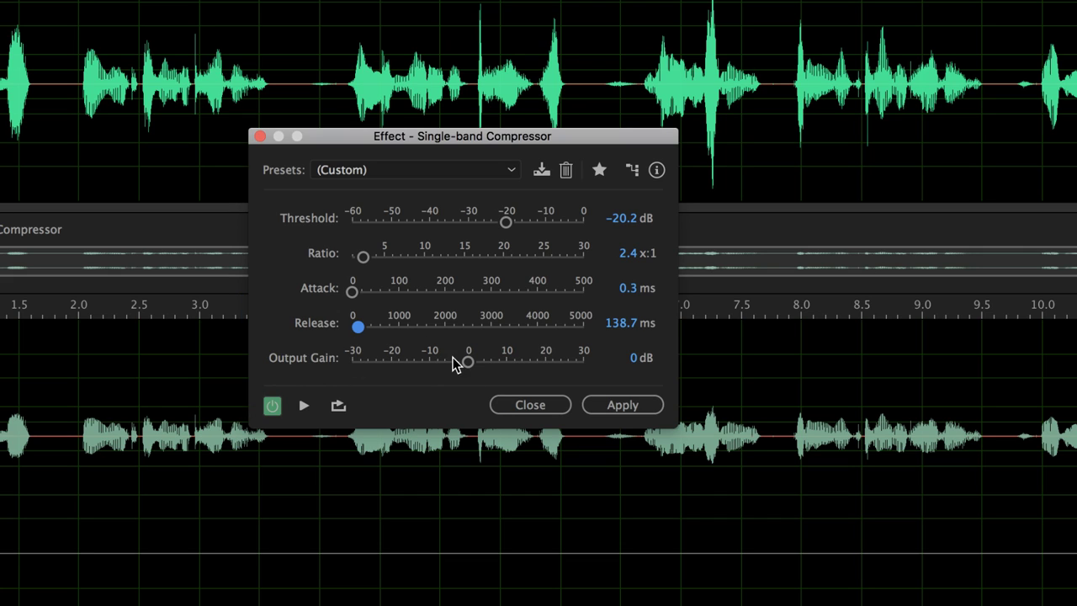
left_click_drag(467, 362, 508, 367)
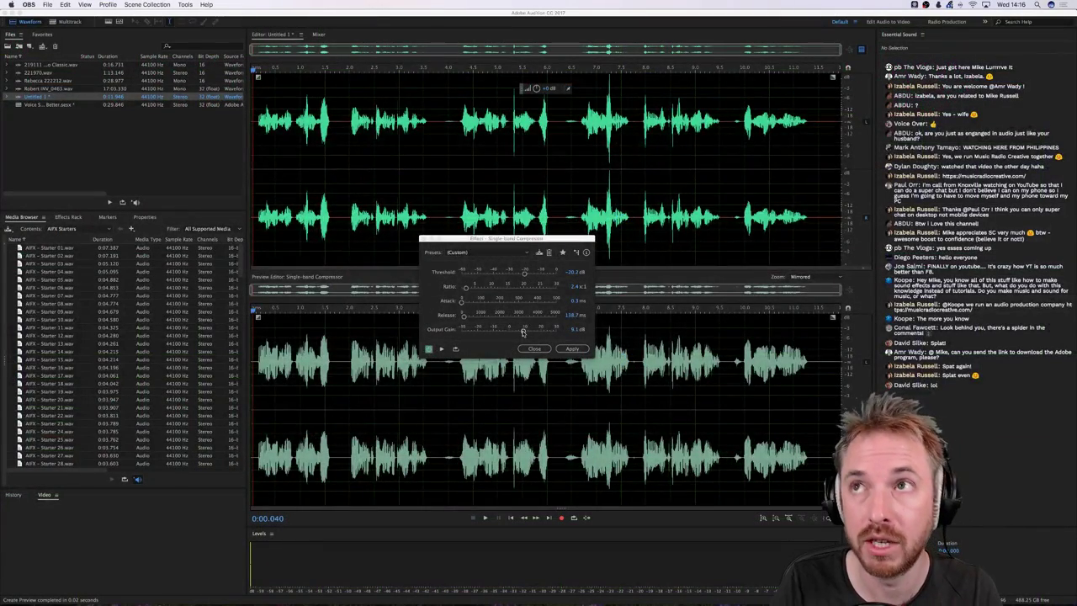
left_click(522, 332)
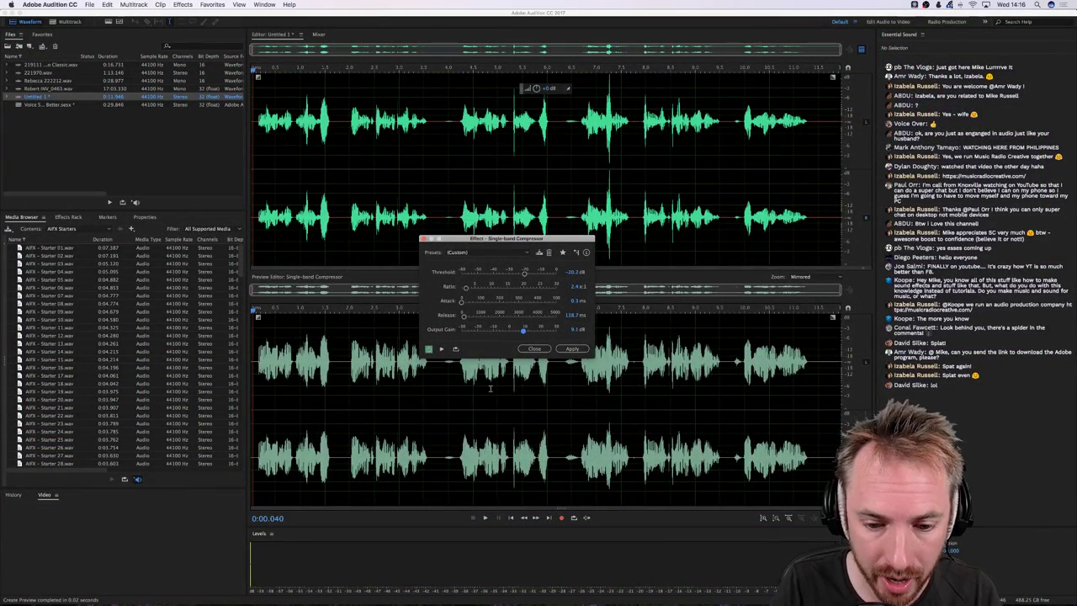
Apply the Single-band Compressor to the voice file and hide the preview waveform
left_click(571, 349)
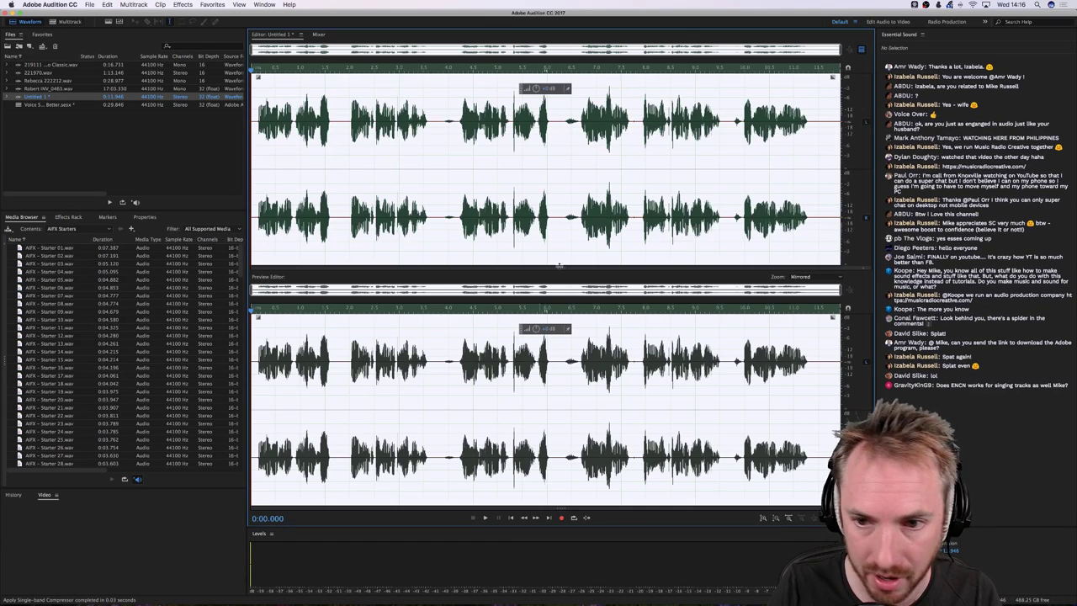
left_click(861, 50)
Play the compressed voice file and the original 221970.wav in turn to compare how they sound
key("space")
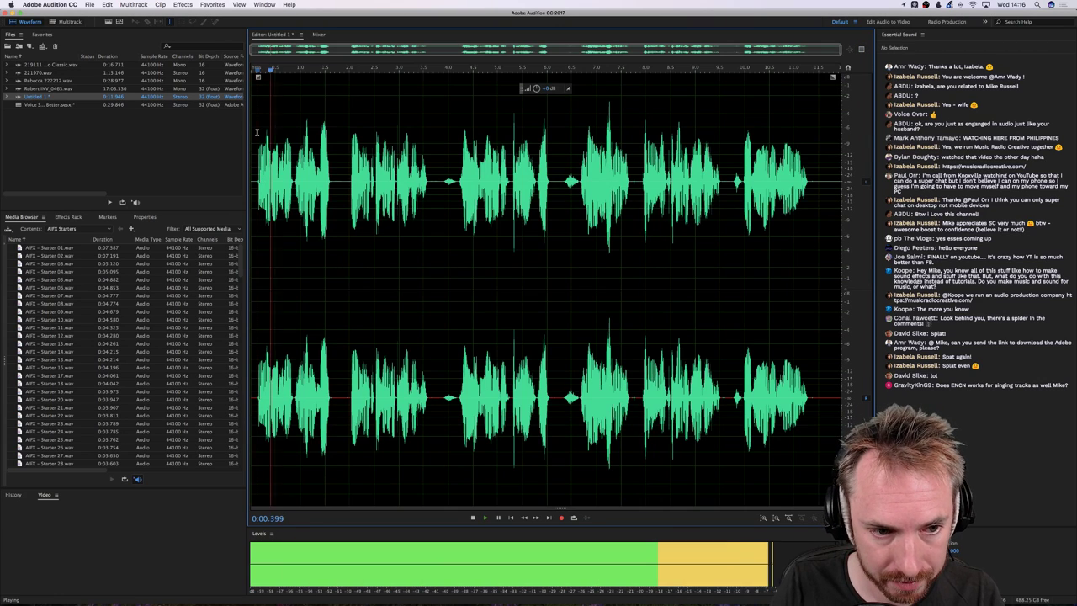
left_click(37, 73)
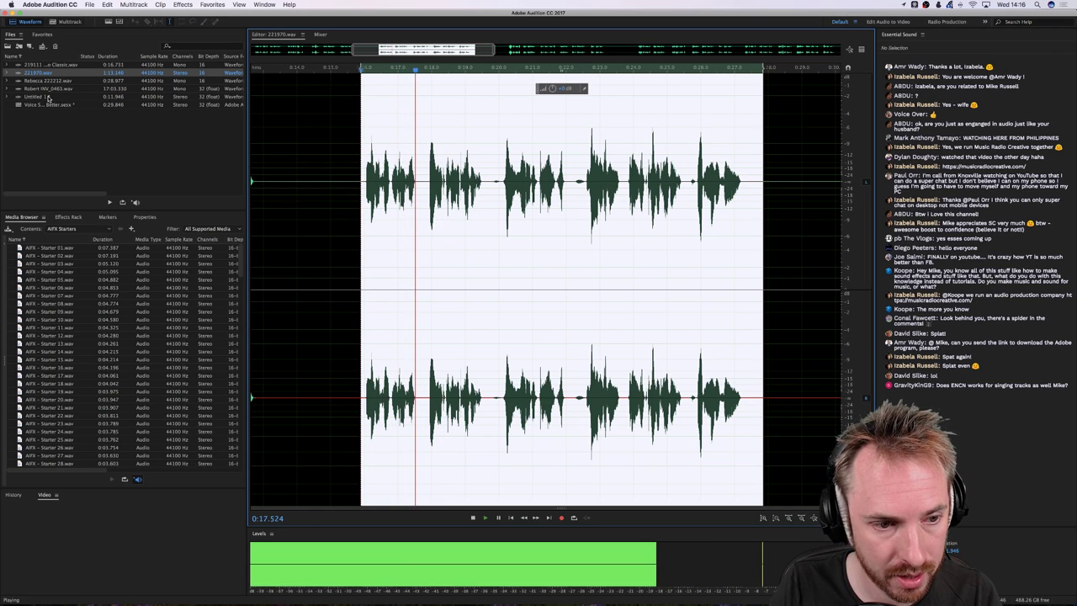
key("space")
left_click(48, 97)
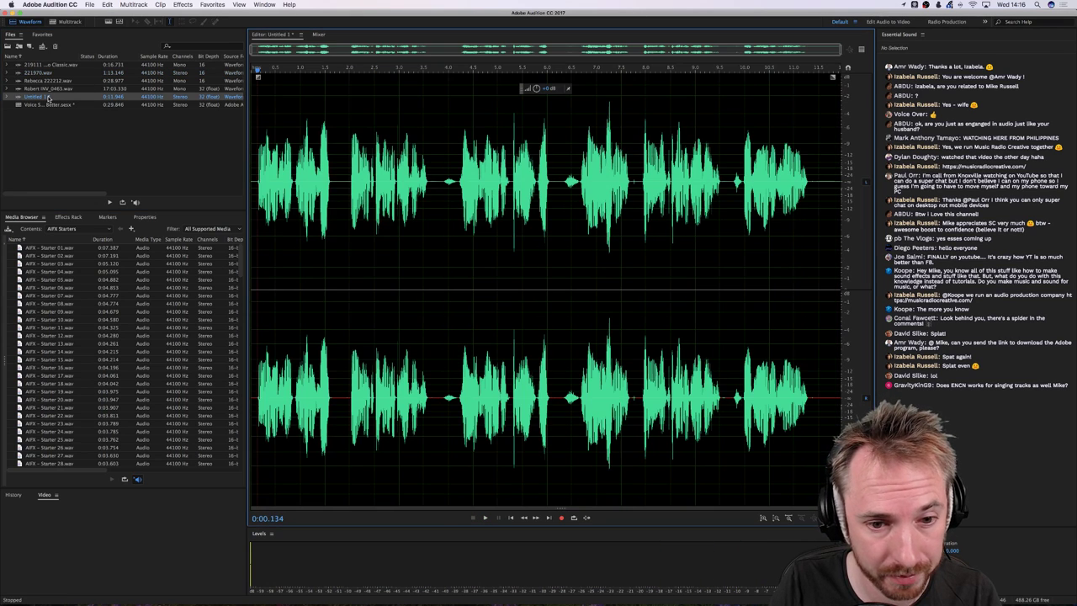
key("space")
key("space")
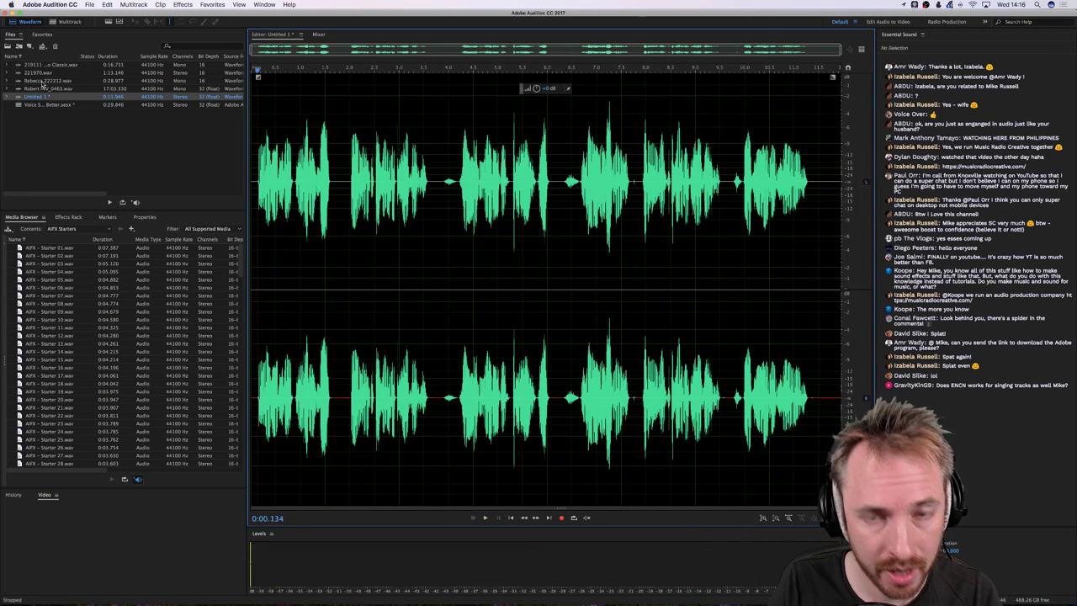
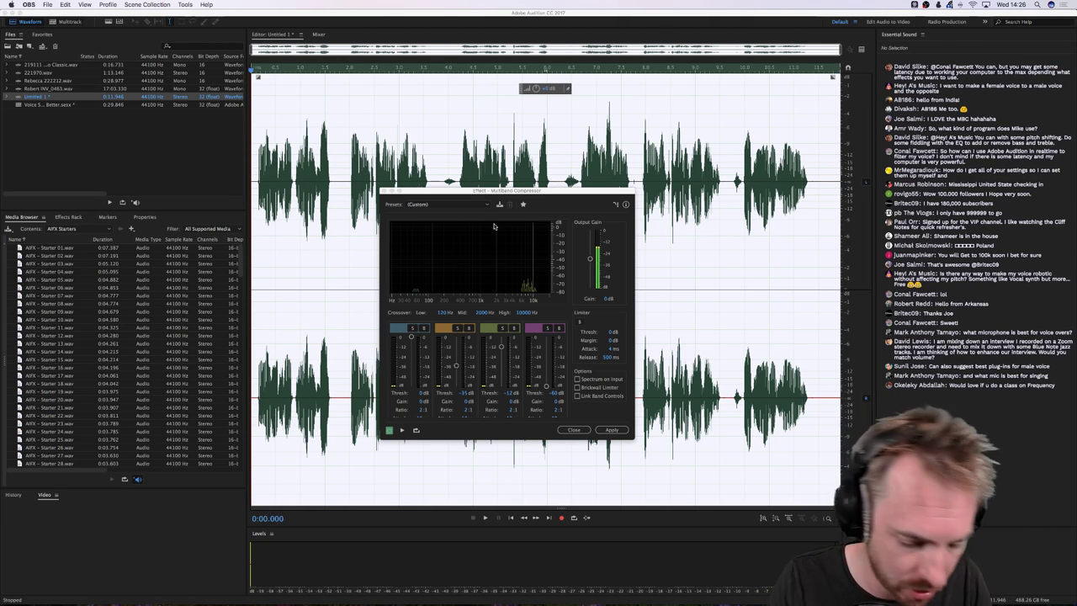
Open Loopback, examine which audio sources can be added to the Live Stream Audio device, and close it again
key("super+space")
type("loopback")
key("Return")
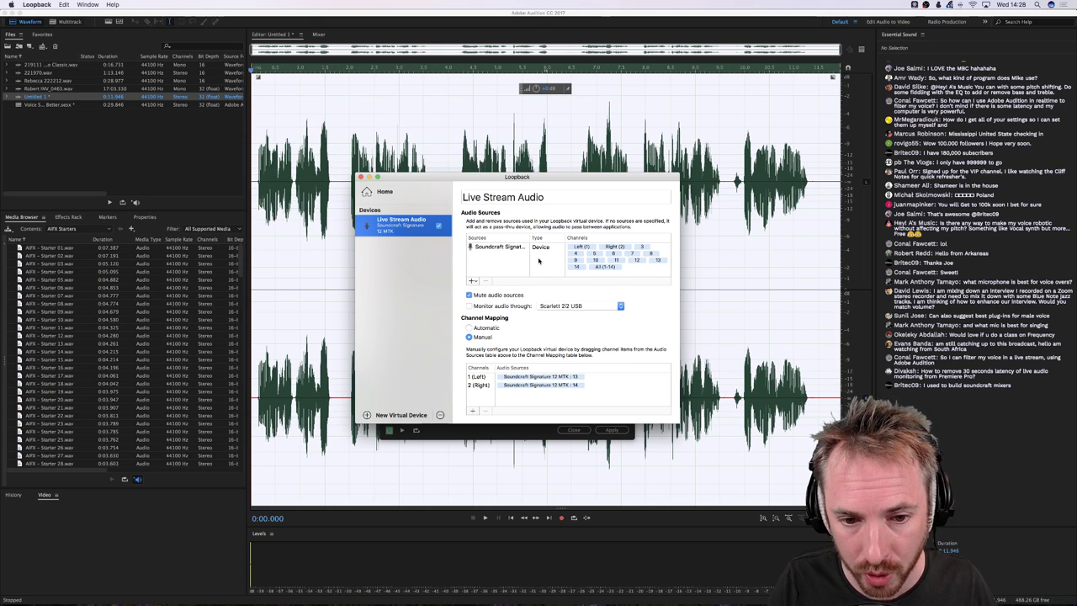
left_click(474, 282)
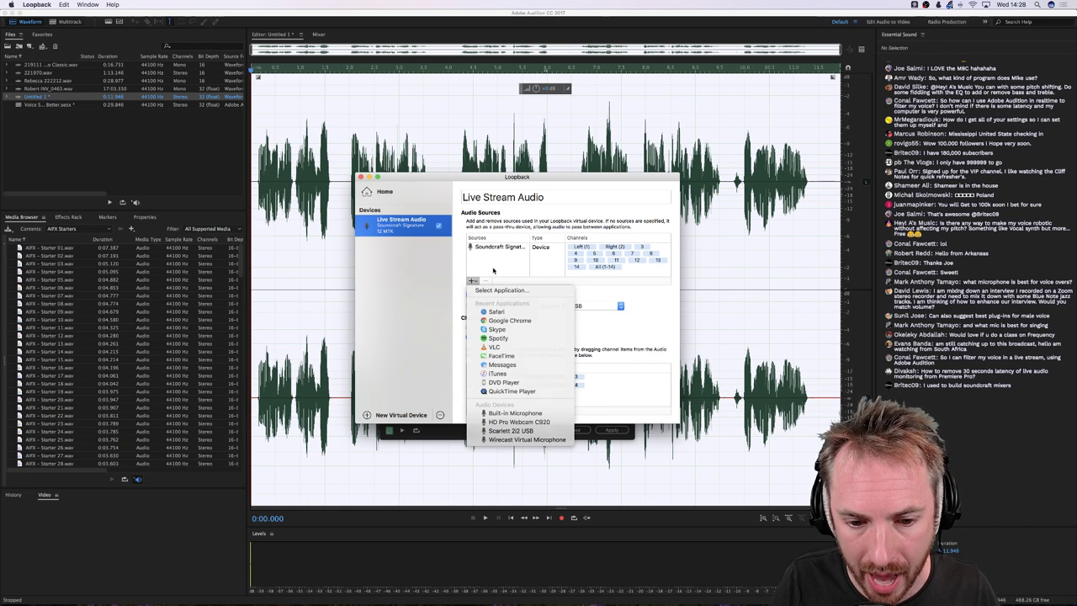
left_click(492, 269)
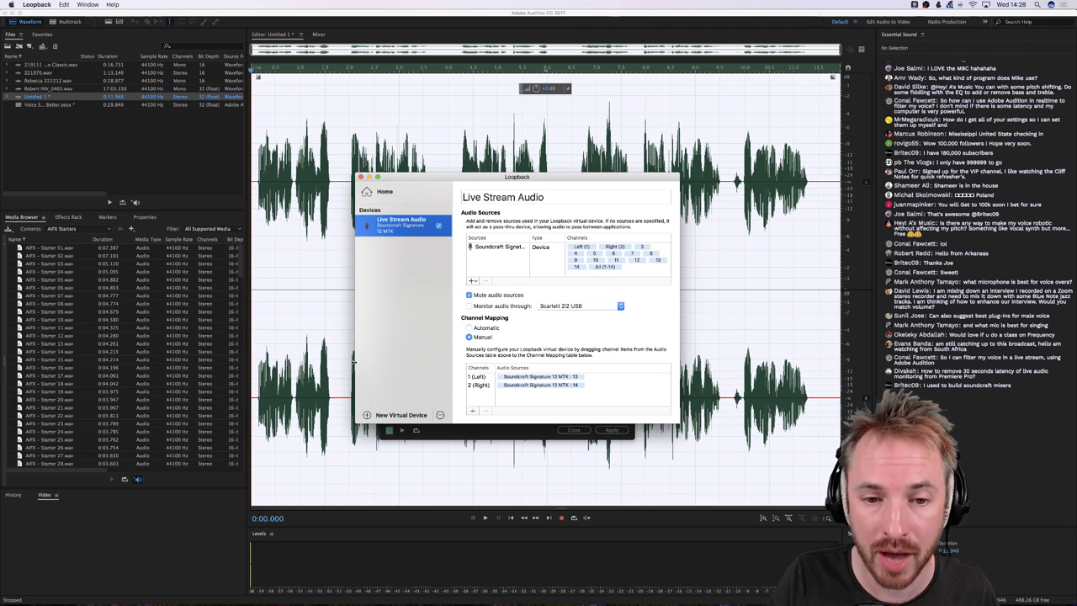
left_click(360, 177)
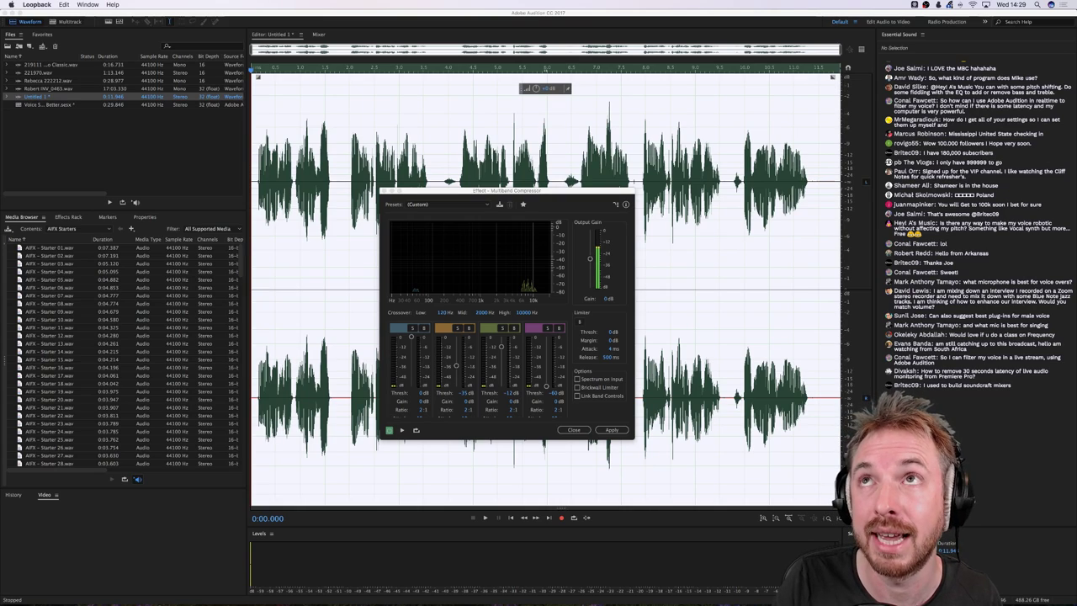
Switch to OBS and examine the input device in the Mic/Aux properties, leaving the settings as they are
key("super+Tab")
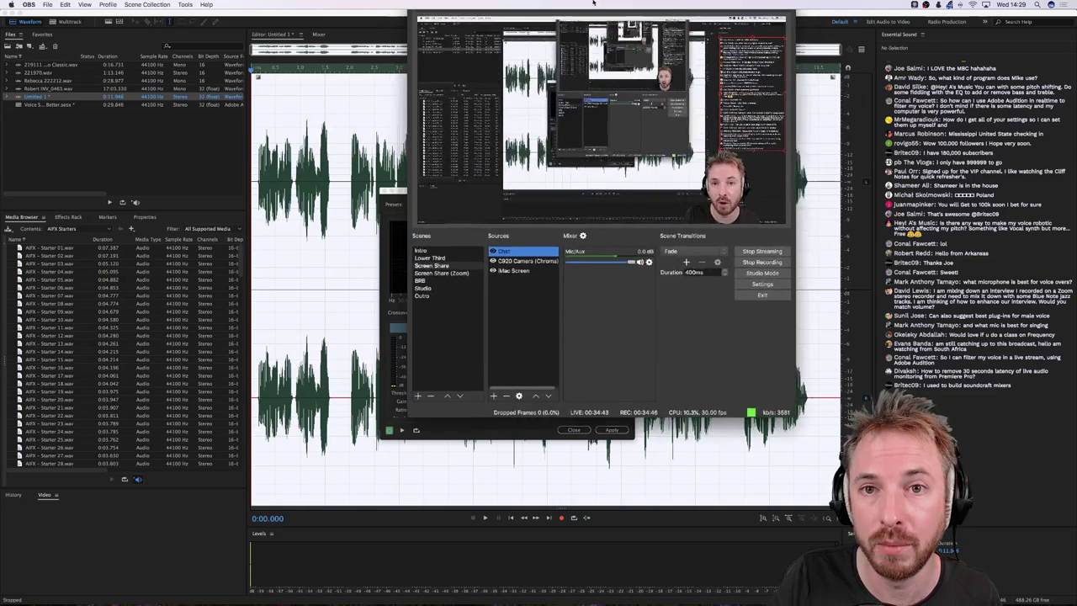
left_click_drag(594, 7, 602, 30)
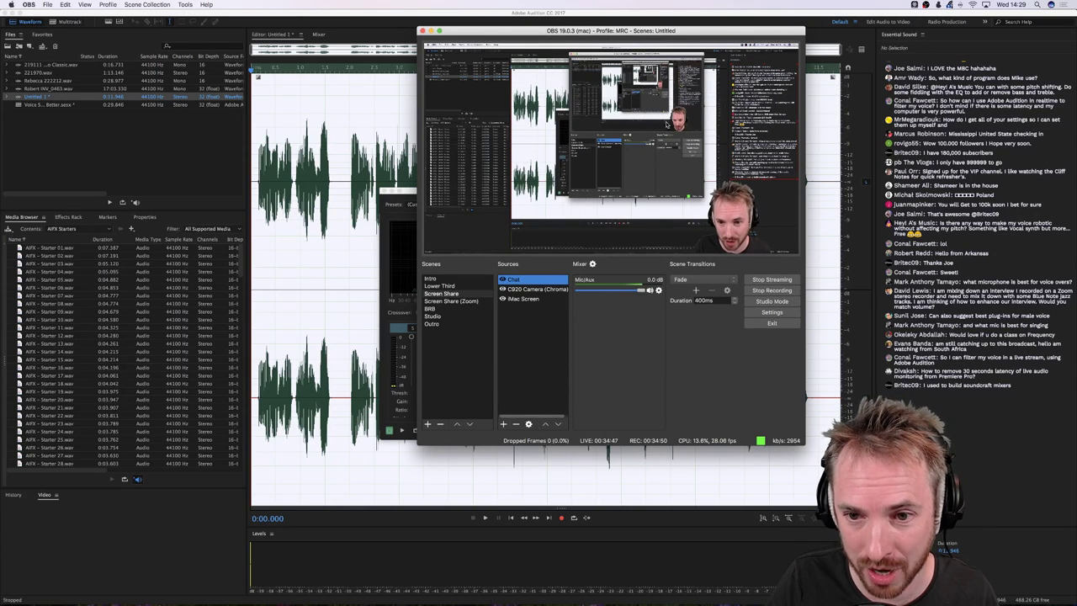
left_click(658, 289)
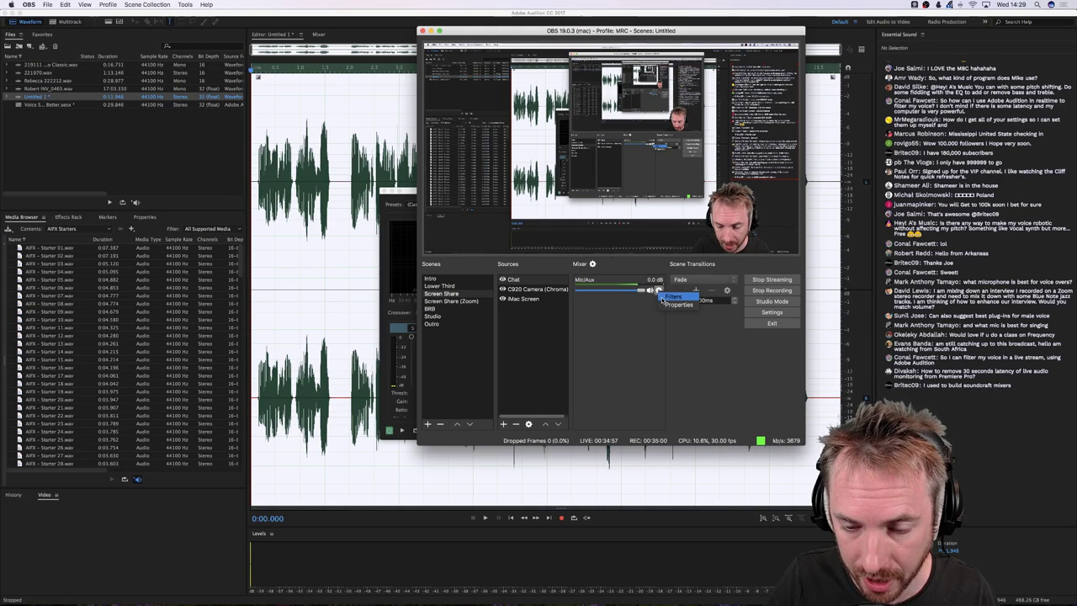
left_click(668, 304)
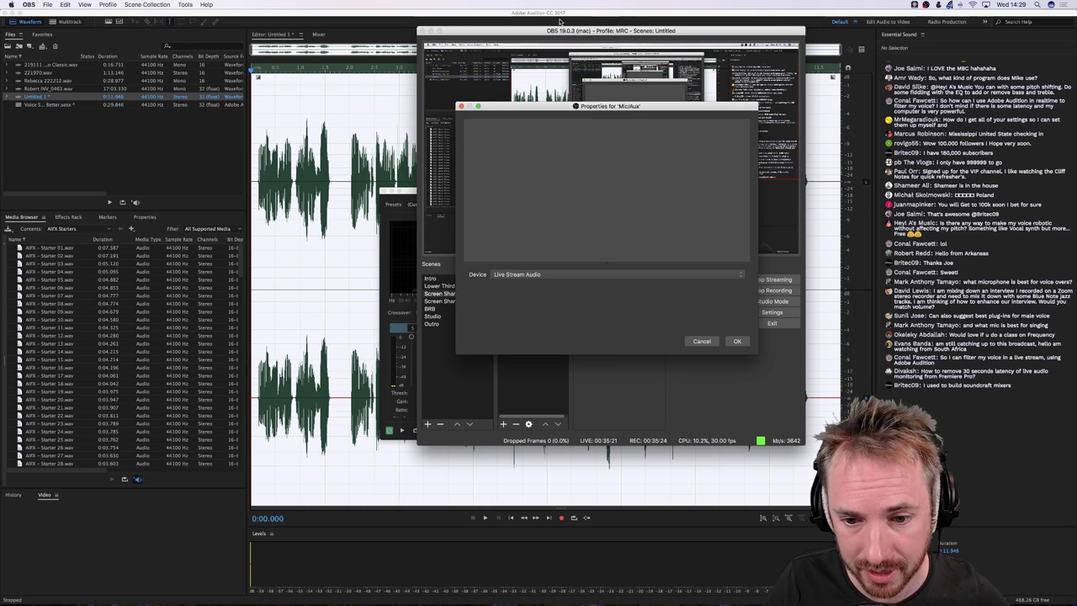
left_click(703, 341)
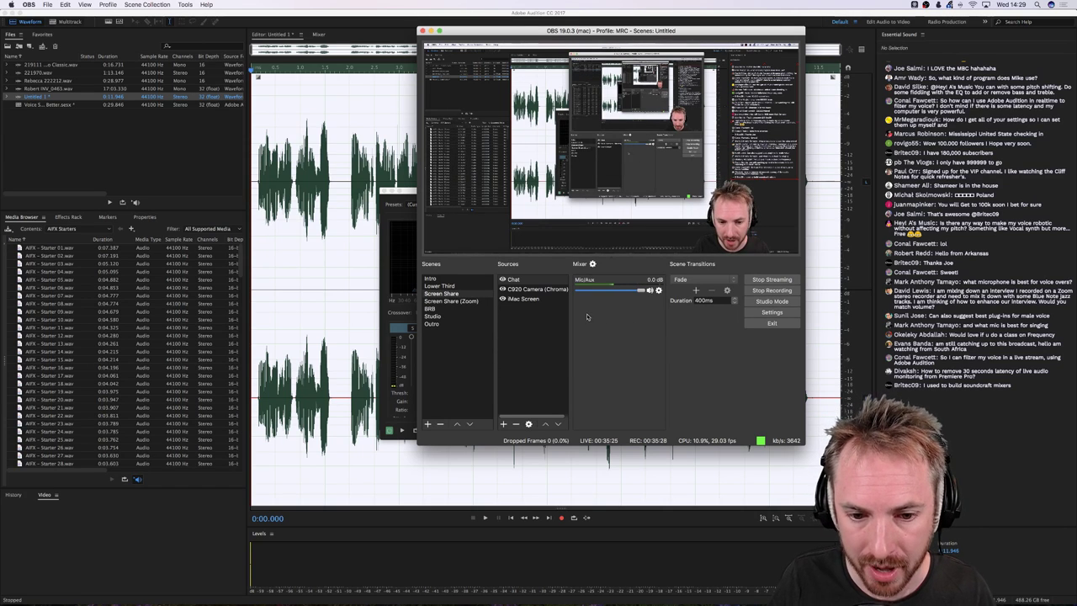
left_click(658, 290)
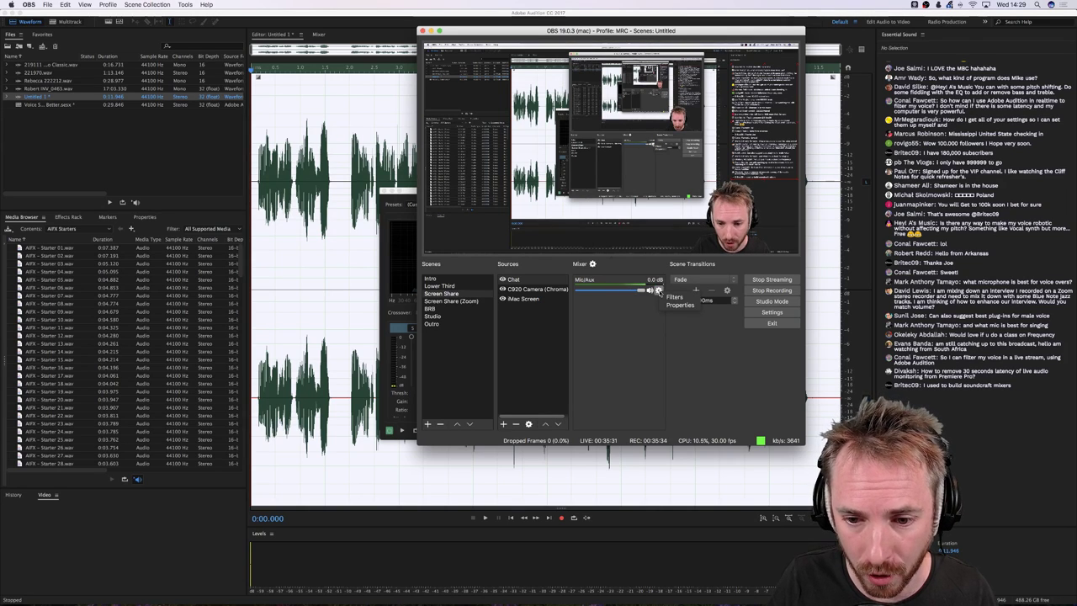
left_click(668, 305)
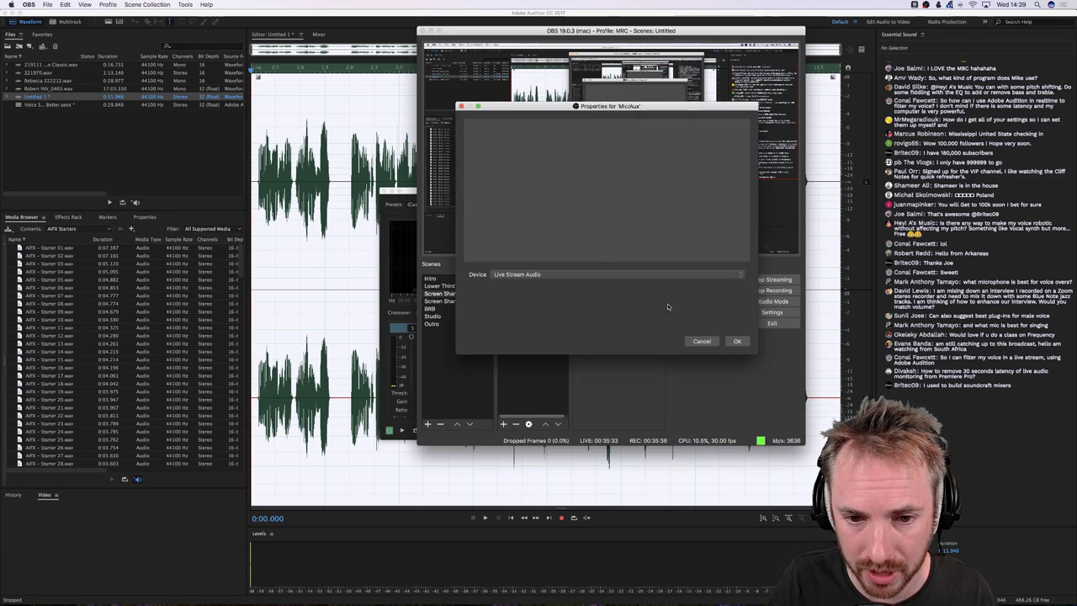
left_click(699, 340)
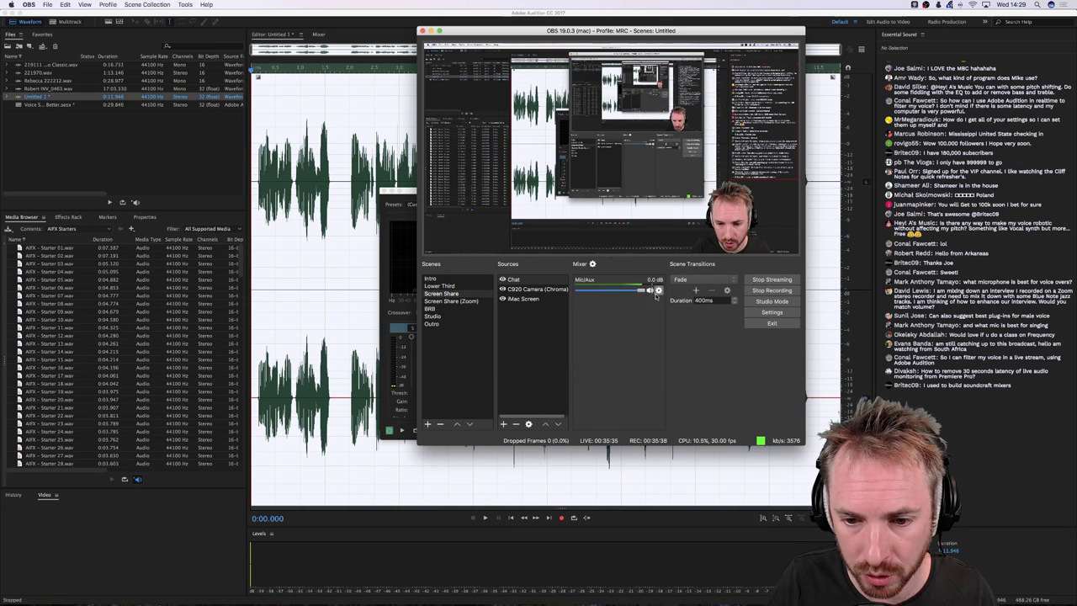
Examine the audio filter types available for Mic/Aux without adding one, and leave OBS
left_click(658, 290)
left_click(666, 295)
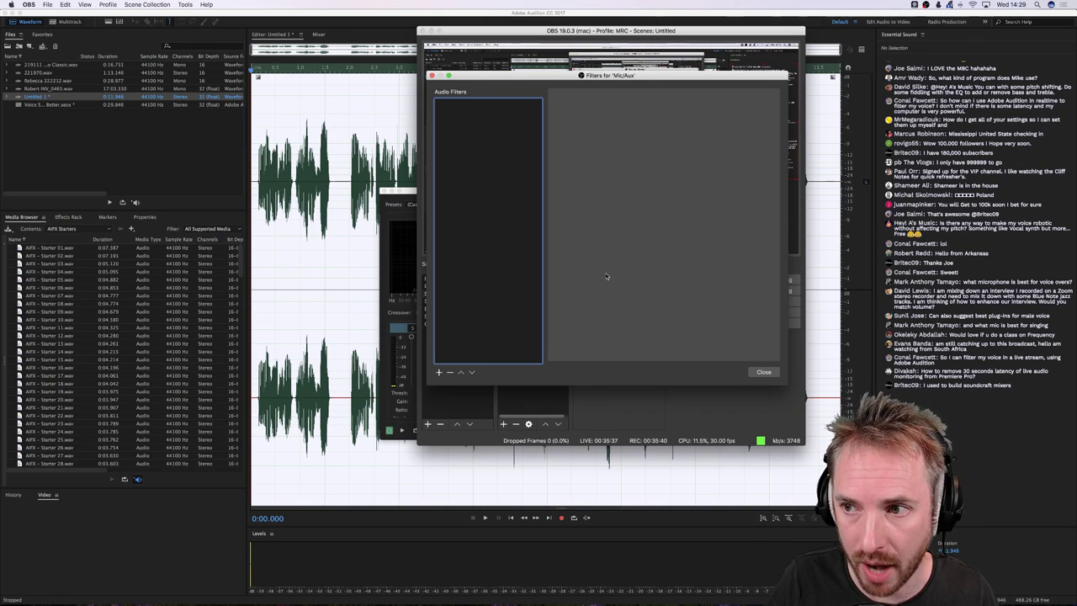
left_click(439, 371)
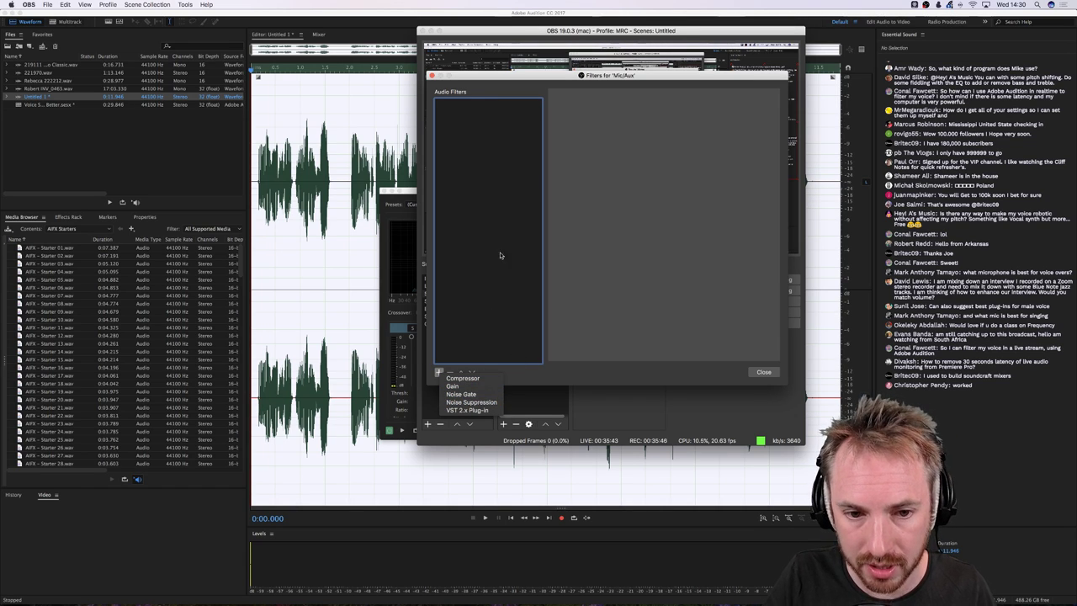
left_click(495, 138)
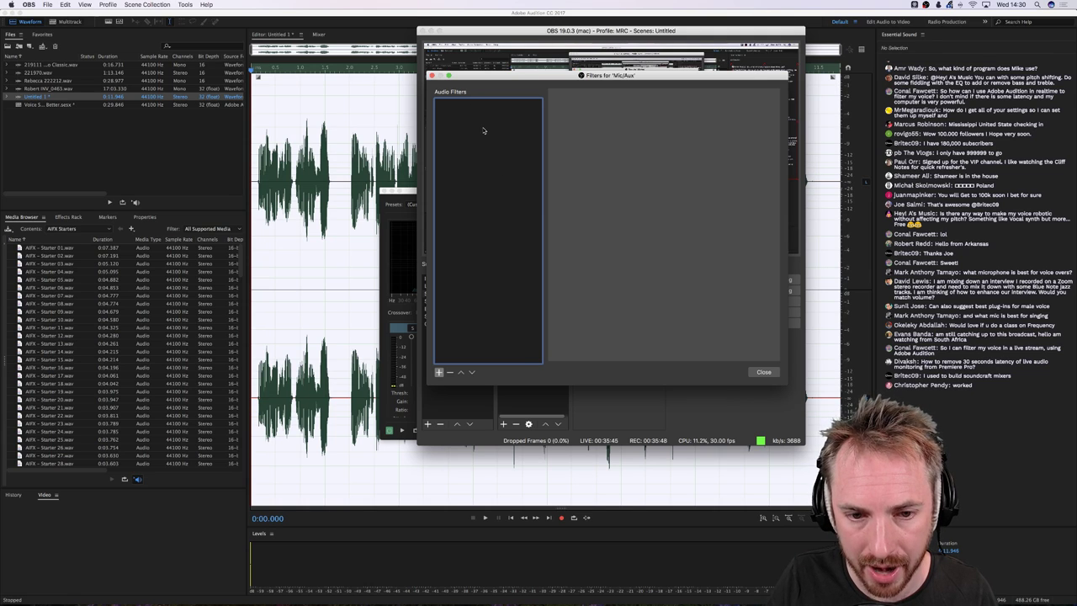
left_click(762, 372)
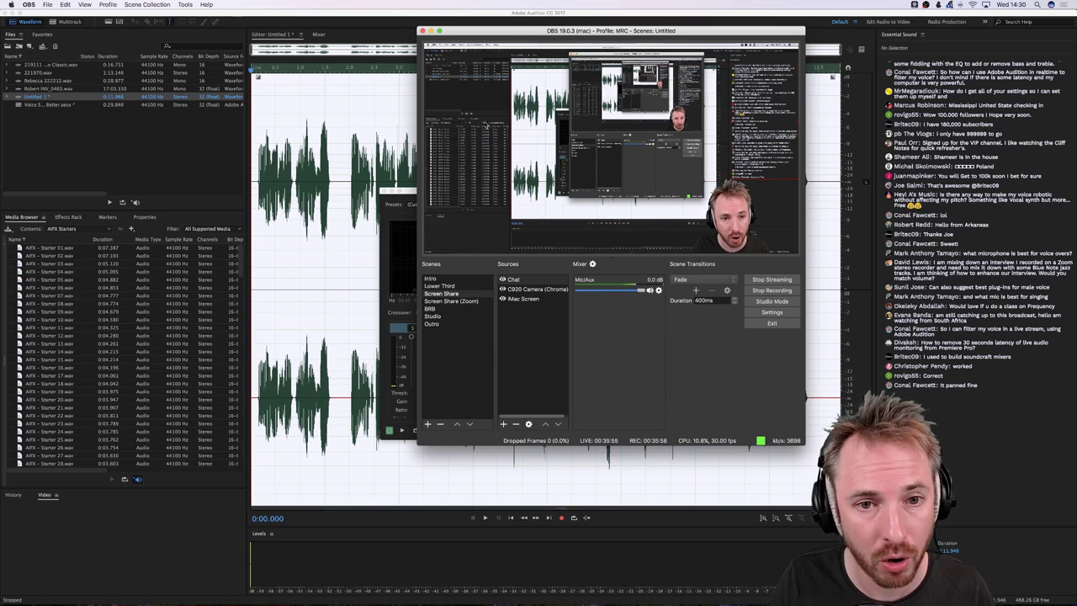
key("super+Tab")
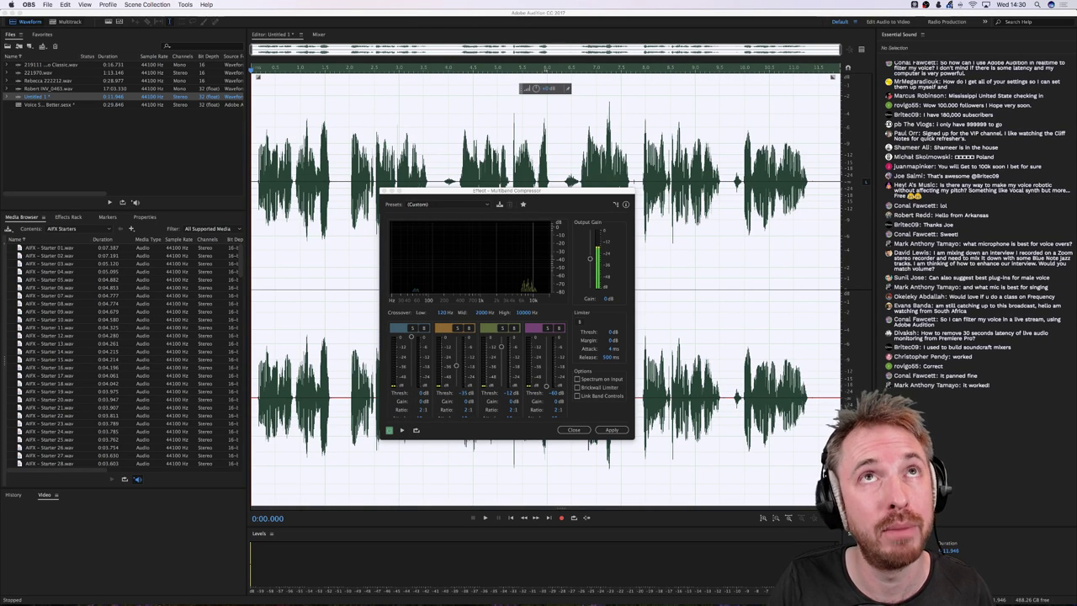
Close the Multiband Compressor without applying it and return to the voice file in Audition
key("super+Tab")
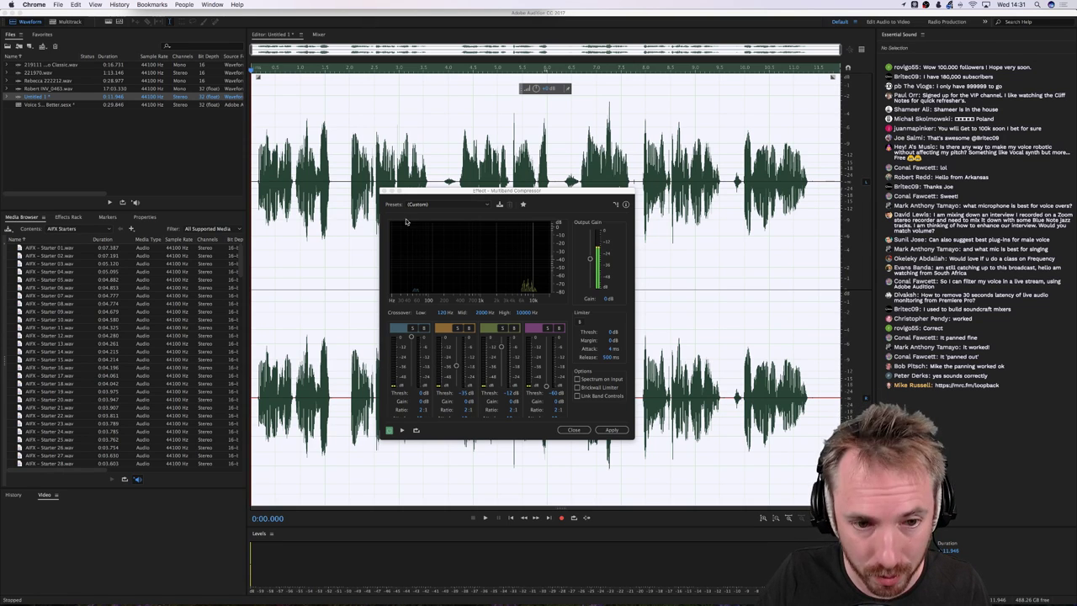
left_click(384, 191)
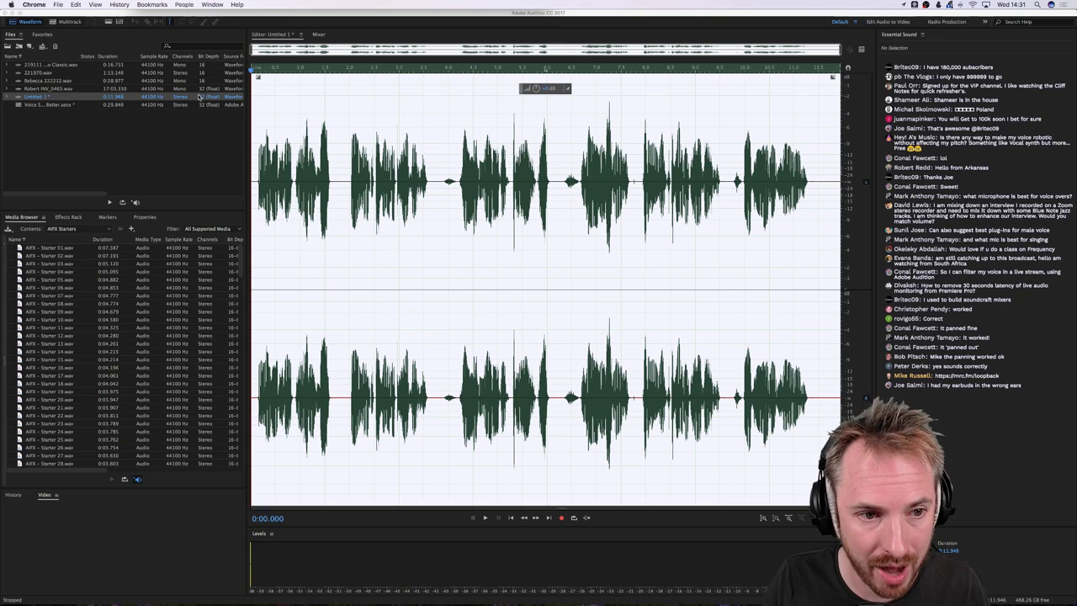
left_click(162, 28)
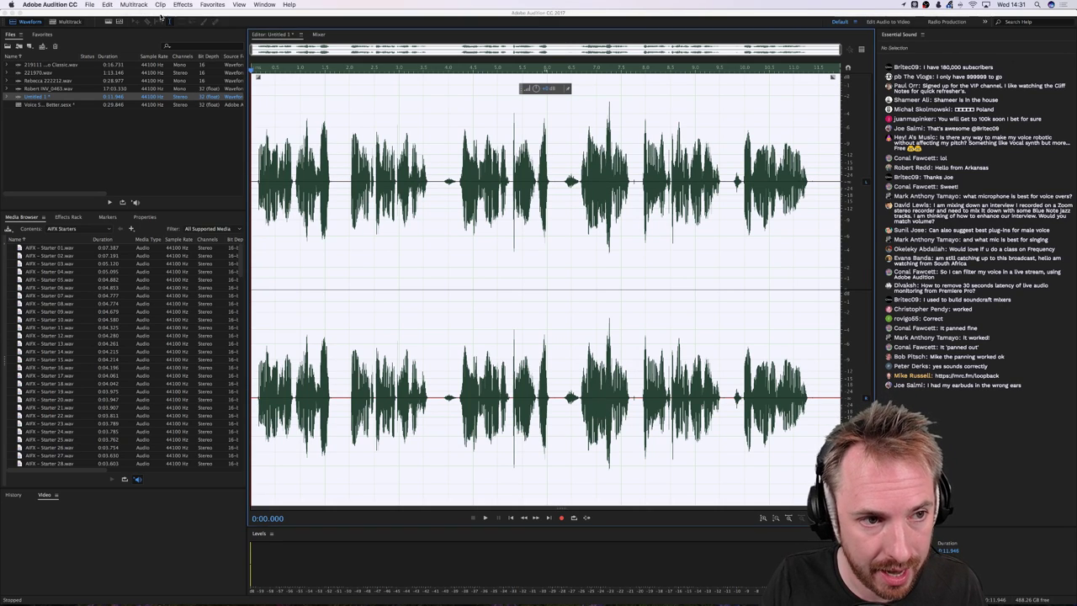
Open the Mastering effect for the voice file and load its Default preset
left_click(185, 4)
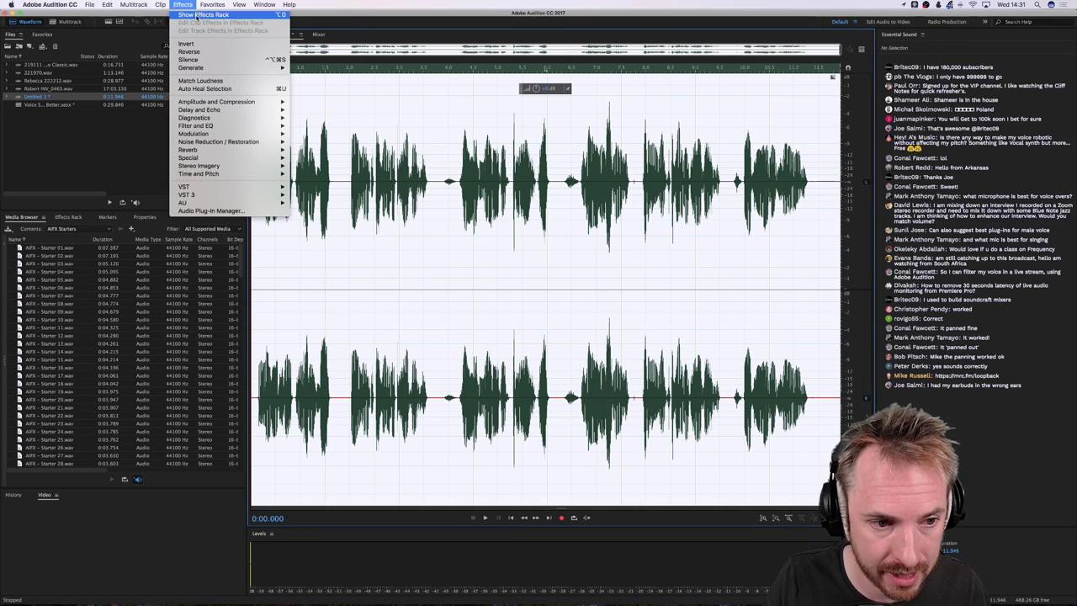
mouse_move(202, 158)
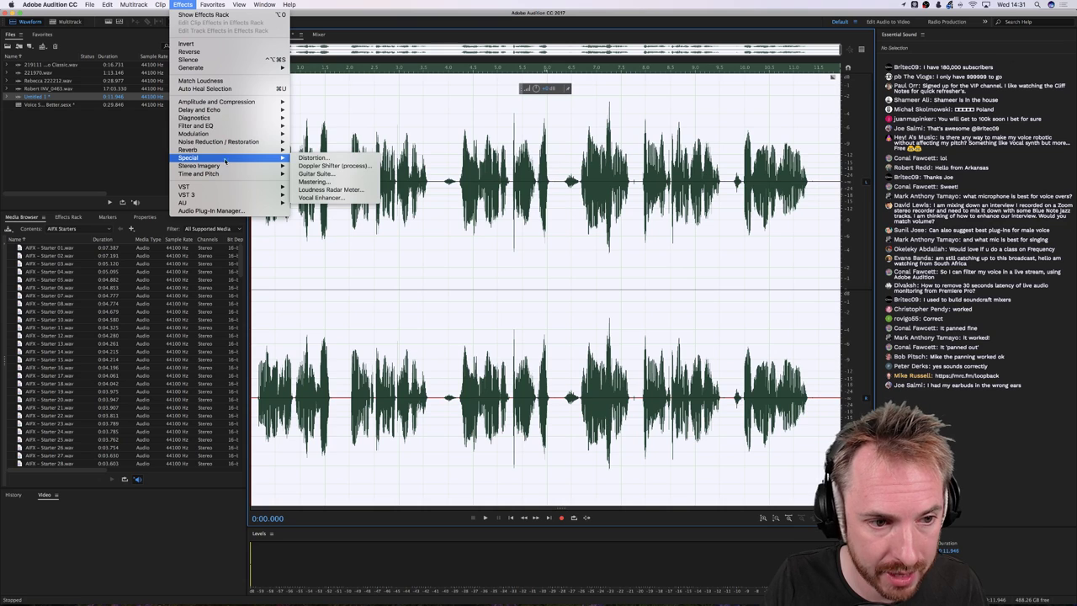
left_click(313, 182)
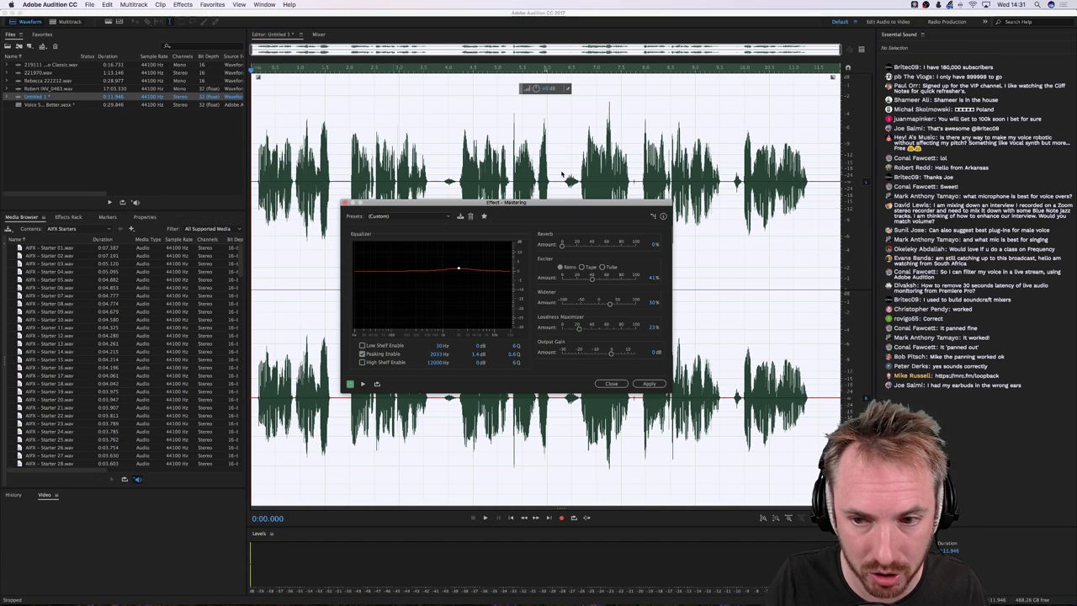
left_click(408, 217)
left_click(388, 221)
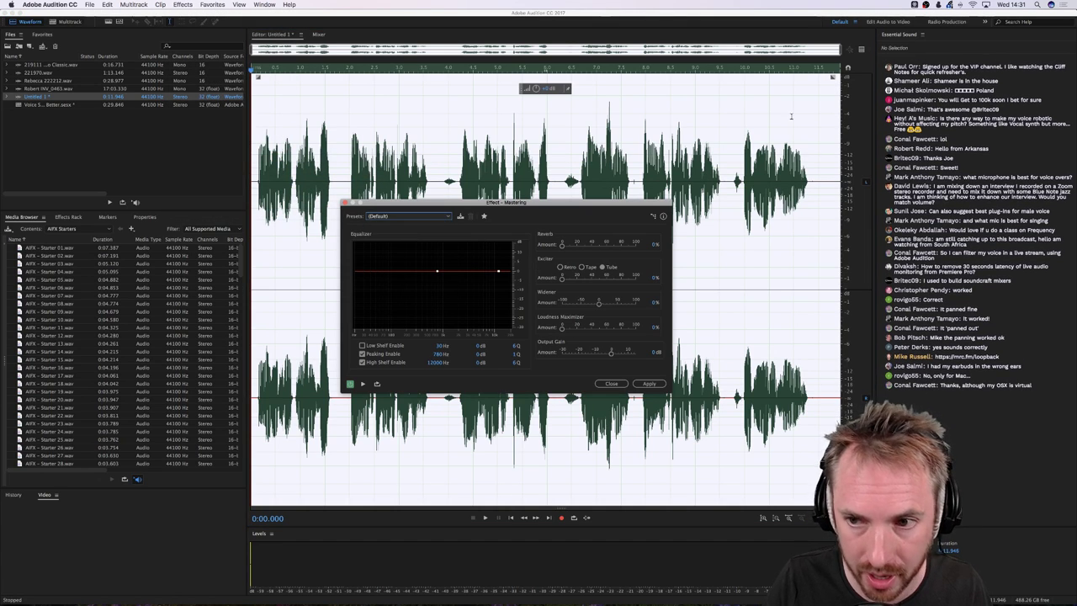
Show the preview waveform, set the Mastering effect's Loudness Maximizer to 71%, and listen briefly to the result
left_click(377, 384)
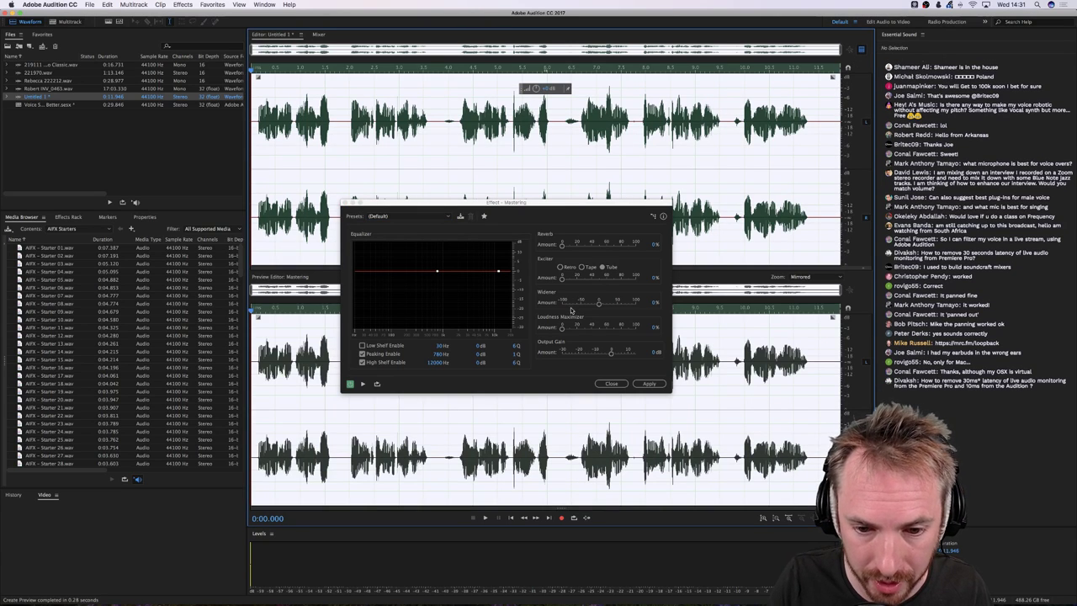
left_click_drag(562, 327, 614, 328)
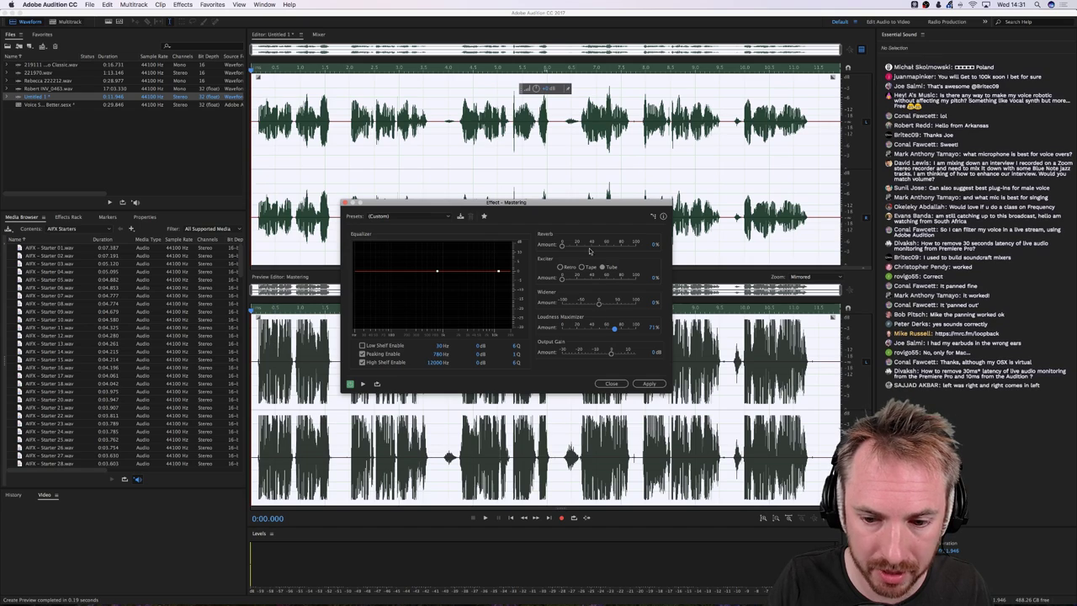
left_click_drag(555, 200, 696, 108)
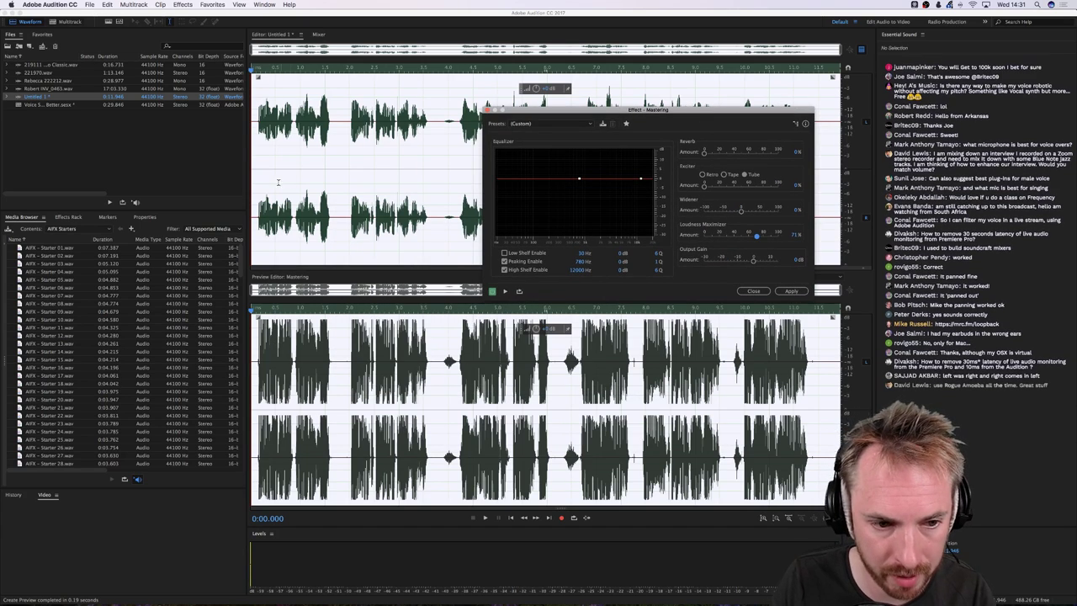
key("space")
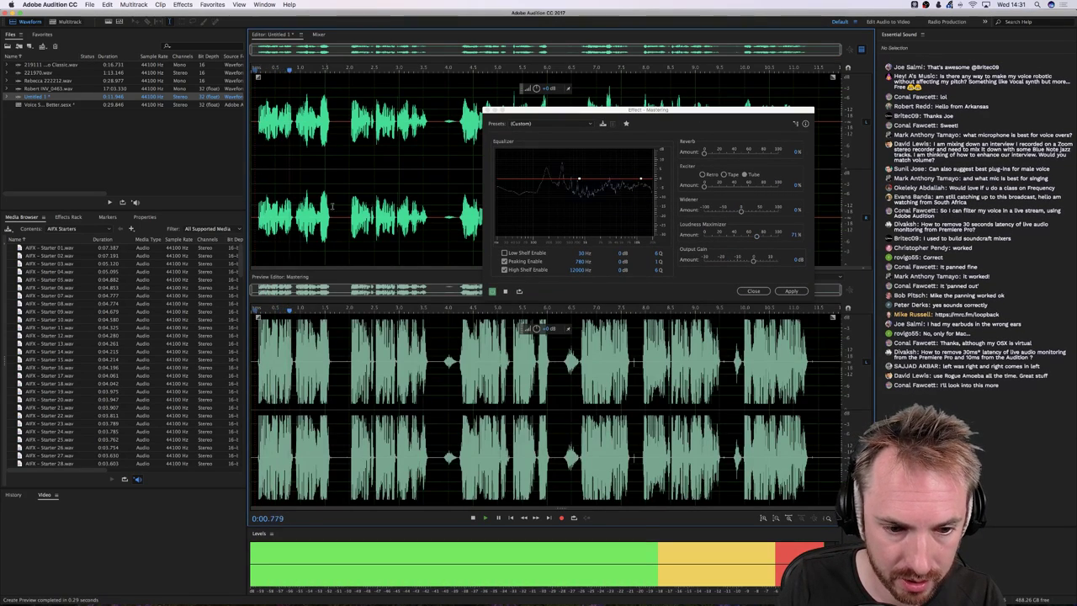
key("space")
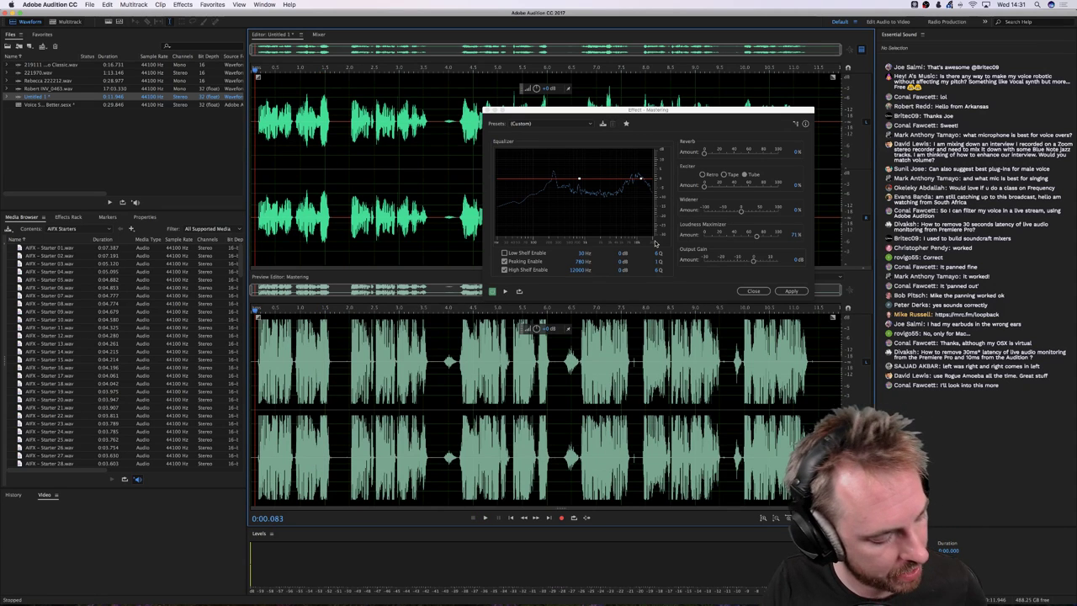
Lower the Mastering effect's Loudness Maximizer to 37% and its Output Gain to -3.3 dB, listening to the result
key("space")
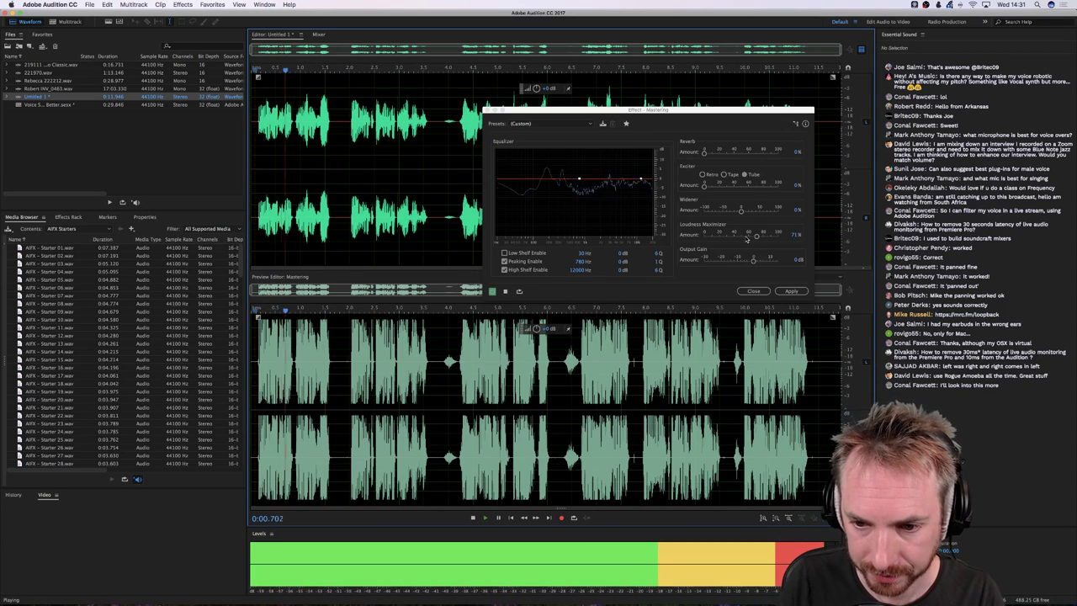
key("space")
left_click_drag(744, 237, 721, 238)
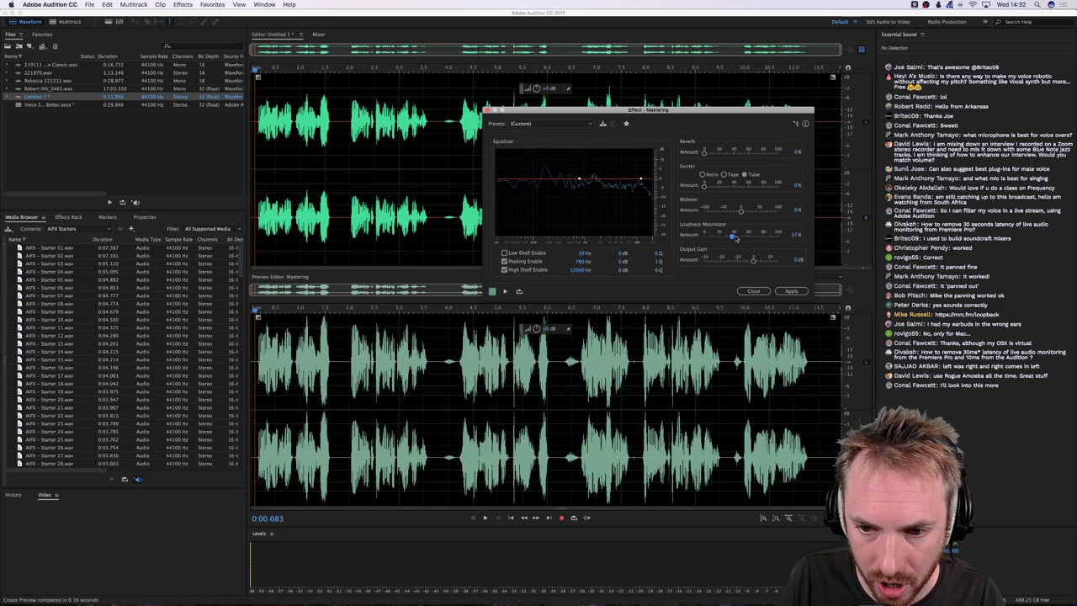
key("space")
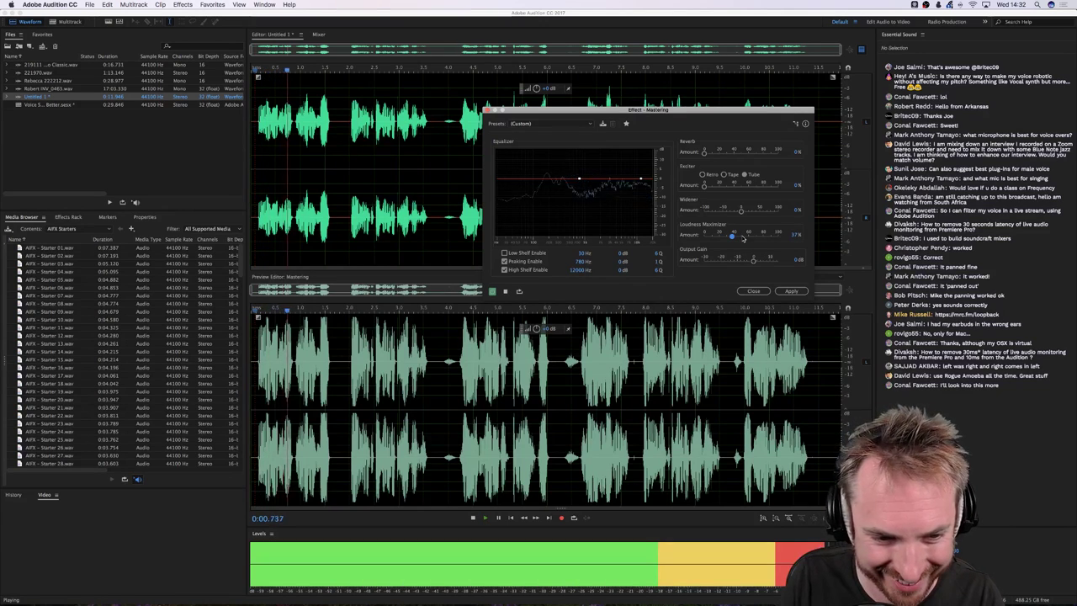
key("space")
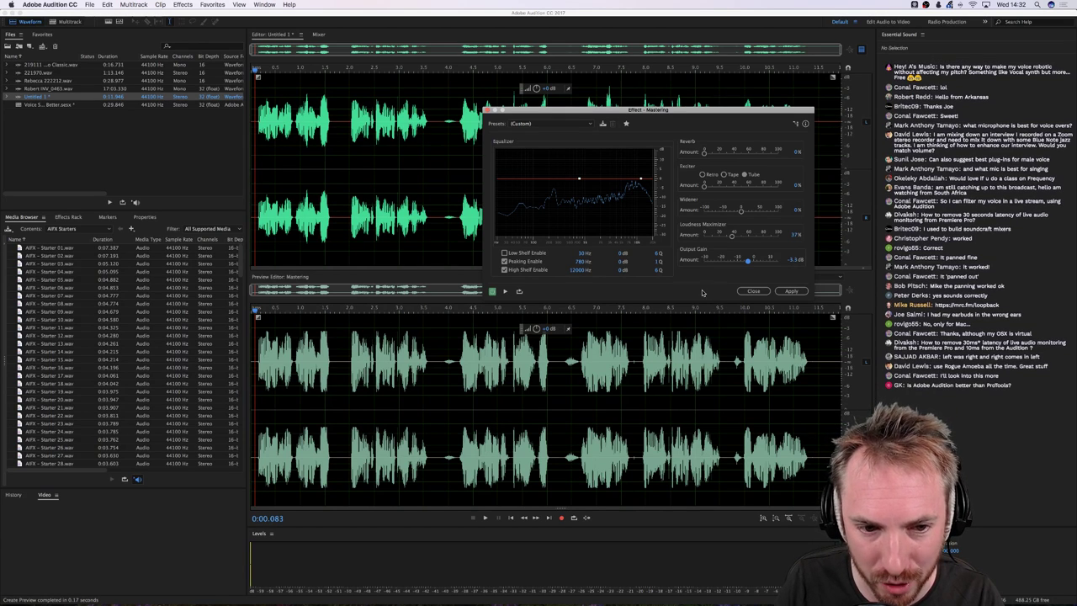
Close the Mastering effect without applying it and hide the preview waveform
left_click(753, 290)
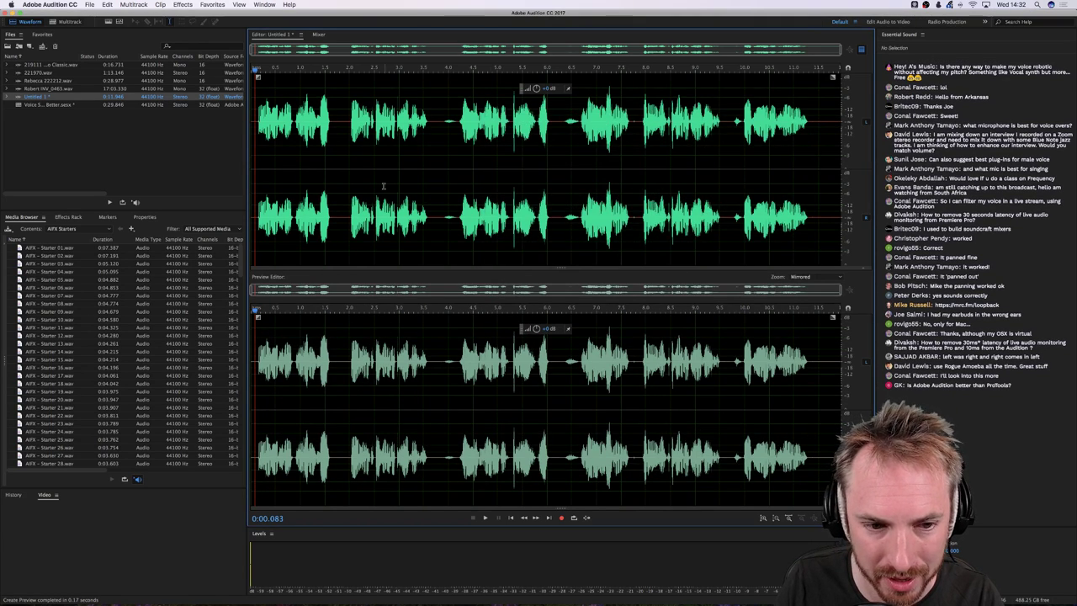
key("super+a")
left_click(861, 49)
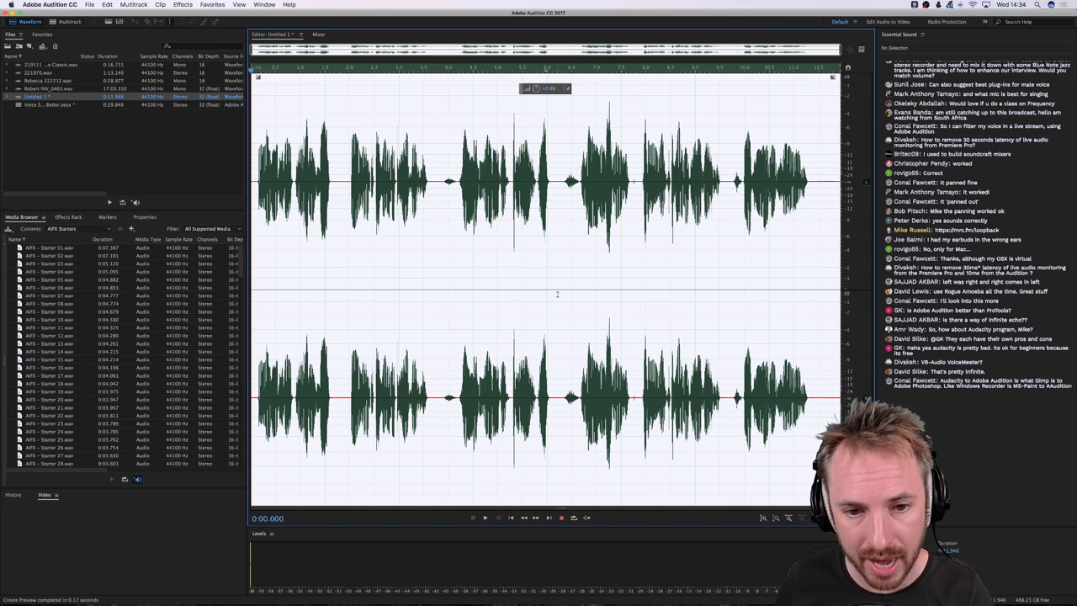
left_click(457, 231)
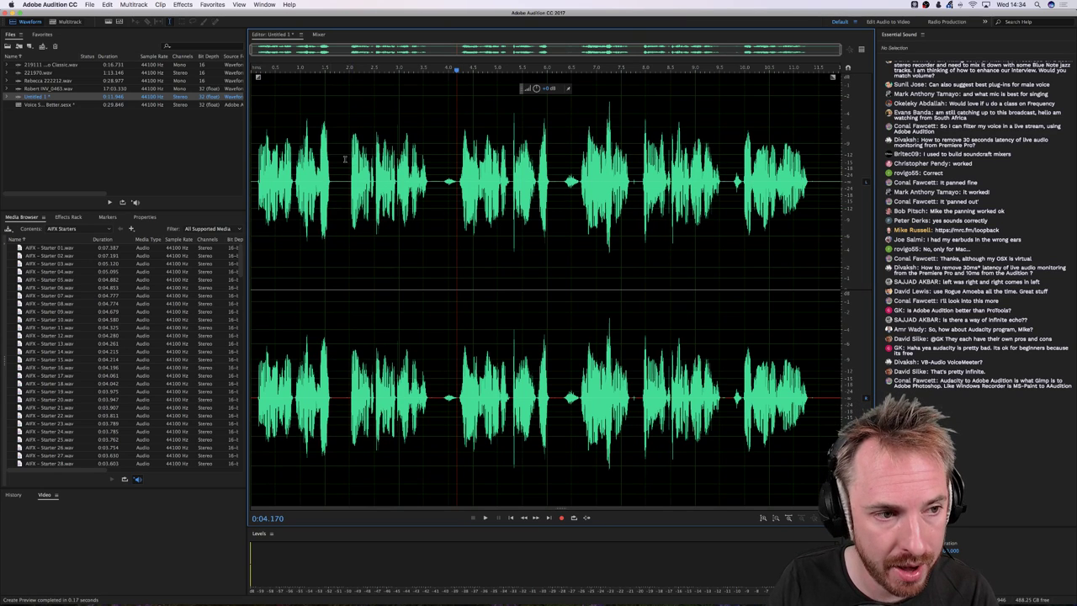
Open the 219111 Synthphony Radio Classic file and listen to its first phrase from about 1.4 s
left_click(50, 64)
double_click(50, 65)
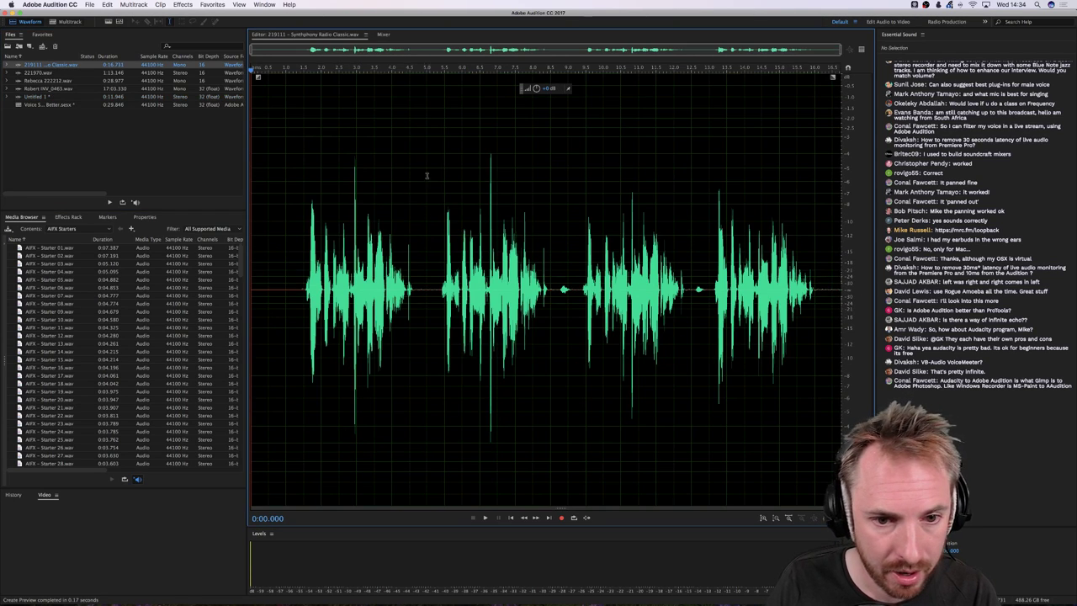
left_click(299, 215)
left_click(301, 196)
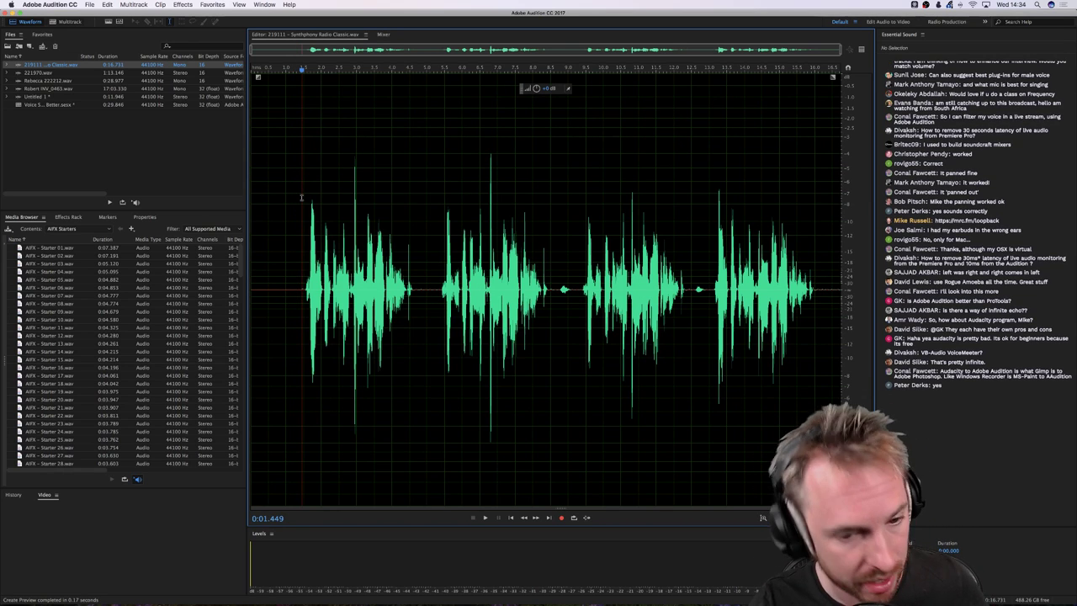
key("space")
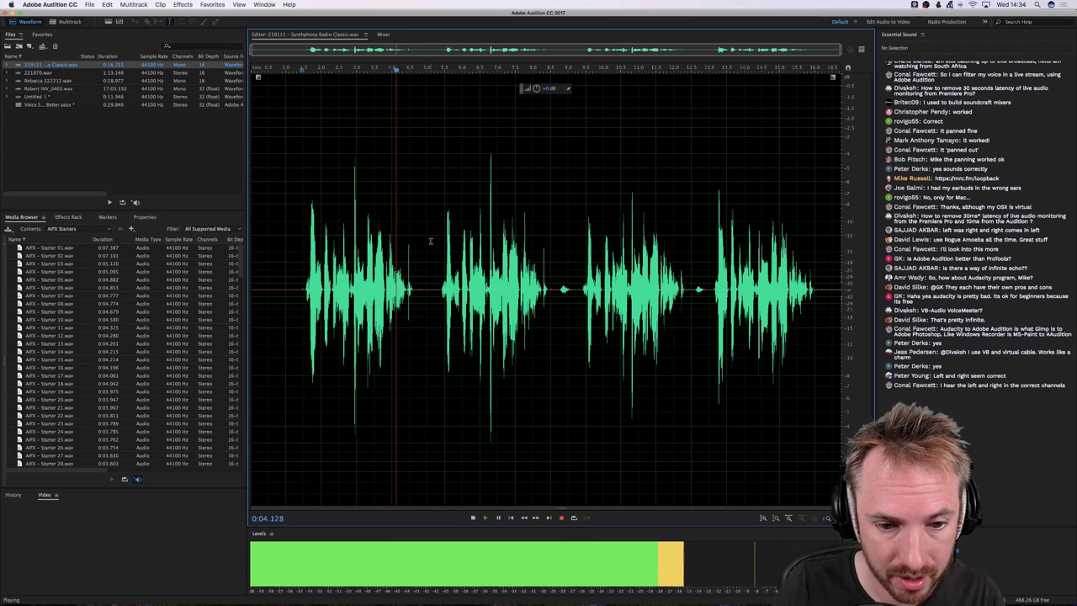
key("space")
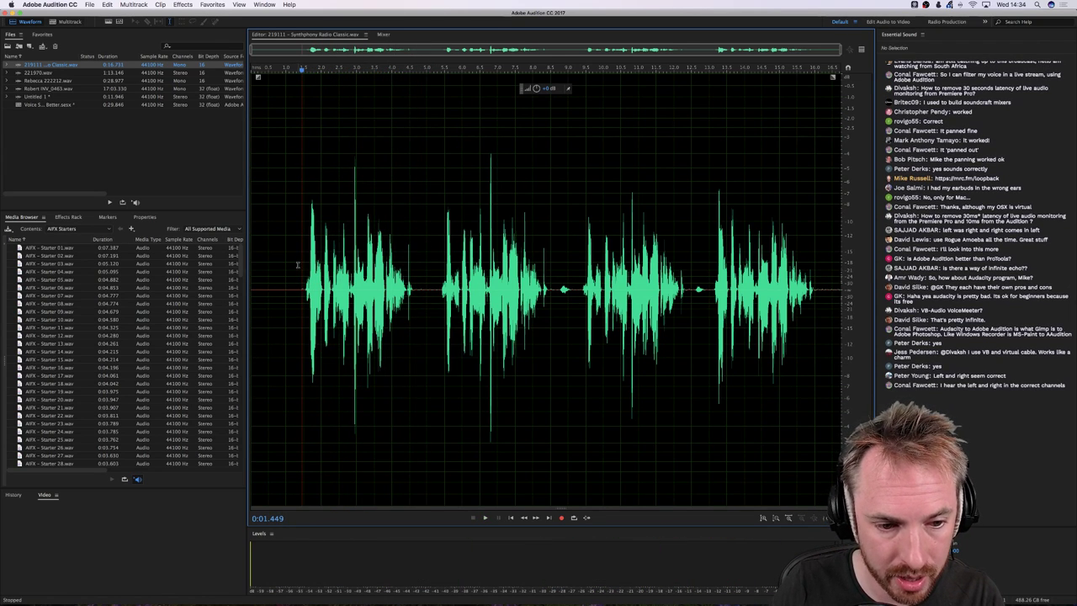
Show the spectral frequency display and inspect the pause between the first two phrases for background noise
key("shift+d")
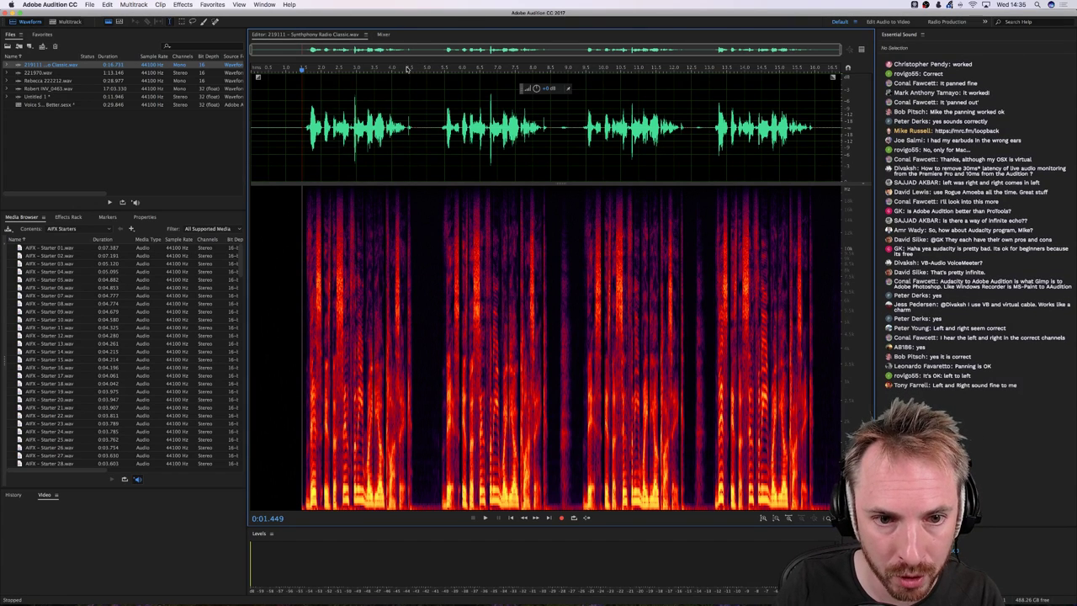
key("shift+d")
scroll(459, 136, "up", 5)
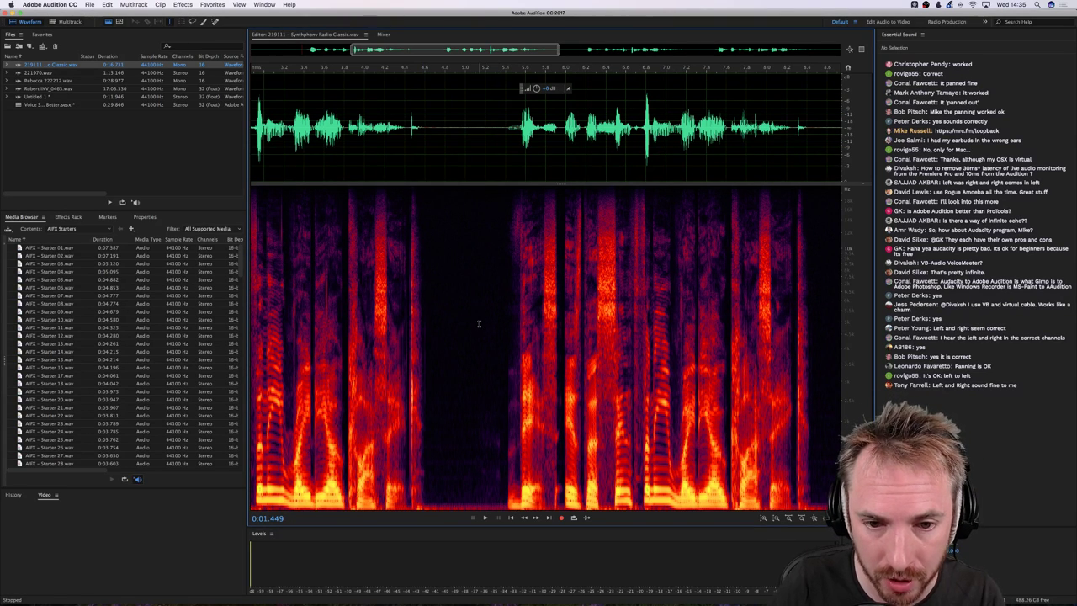
key("backslash")
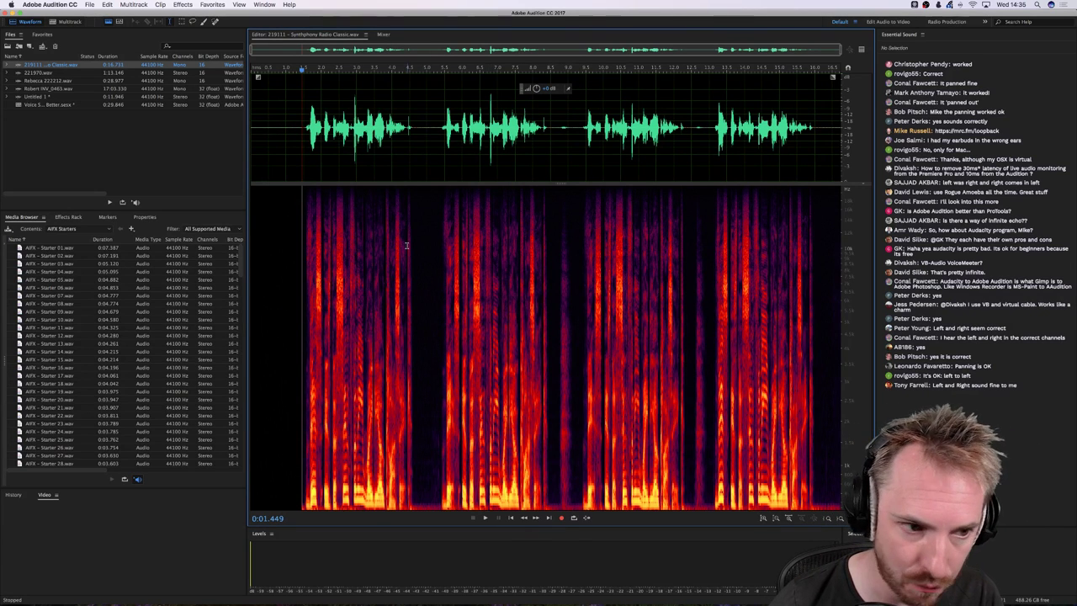
Create a stereo 44100 Hz, 32-bit float audio file named Untitled 2 and record about 5 seconds of voice
key("super+shift+n")
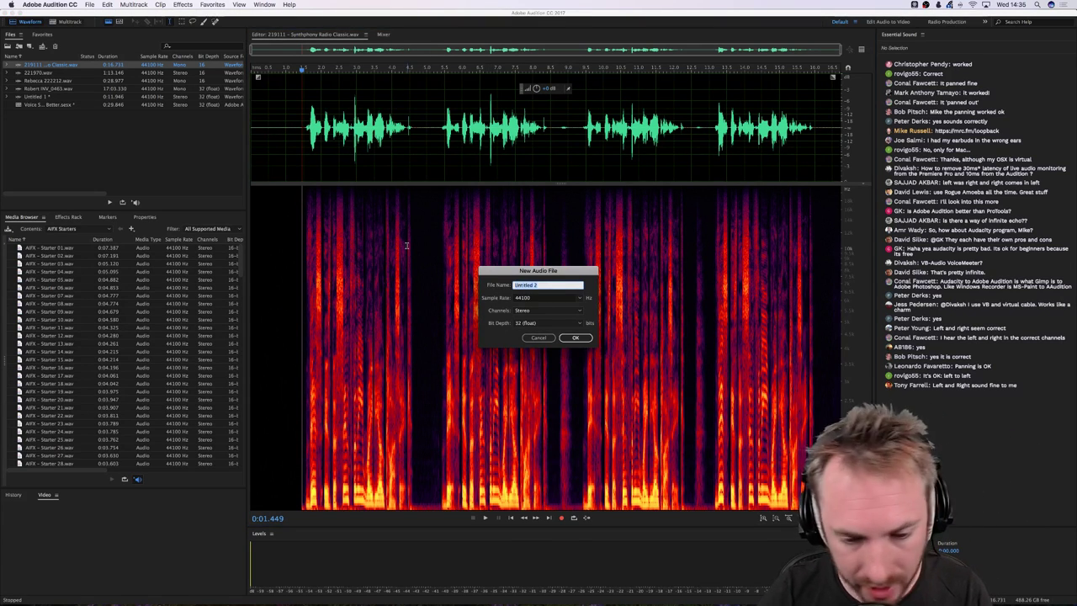
key("Return")
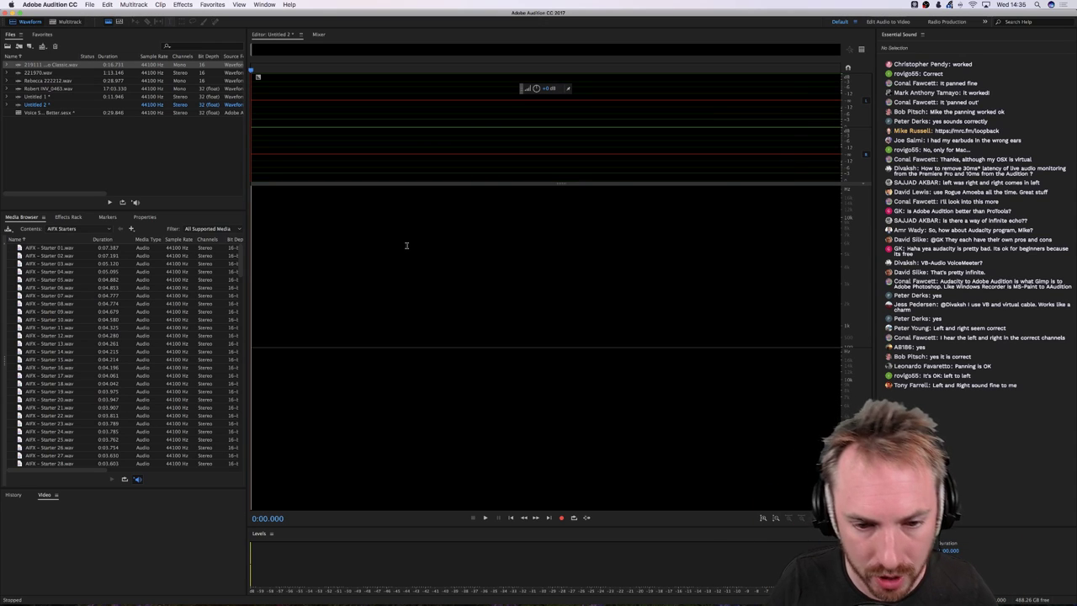
left_click(562, 517)
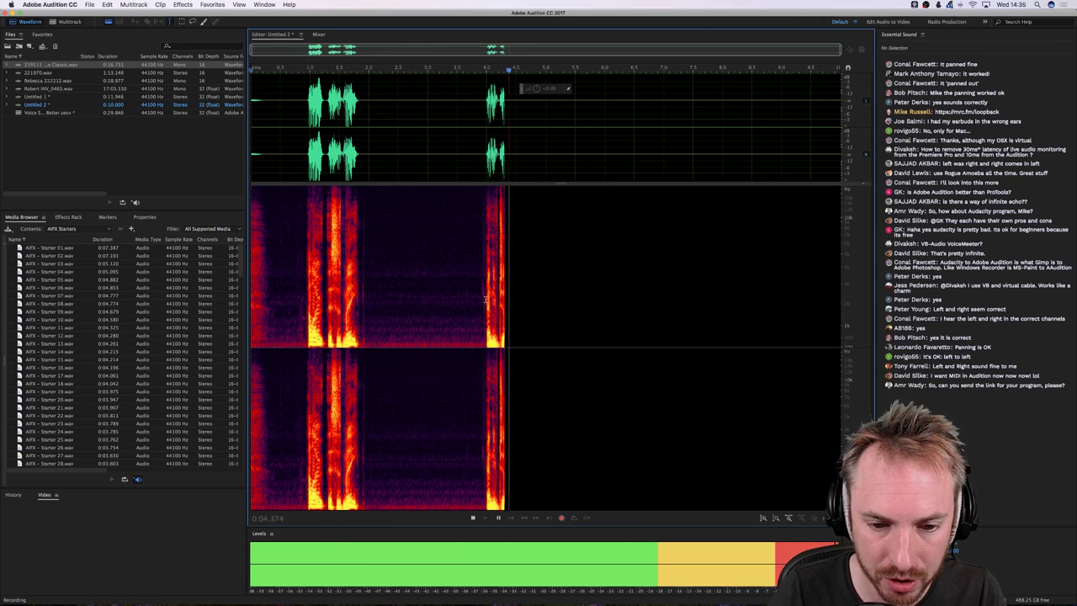
key("space")
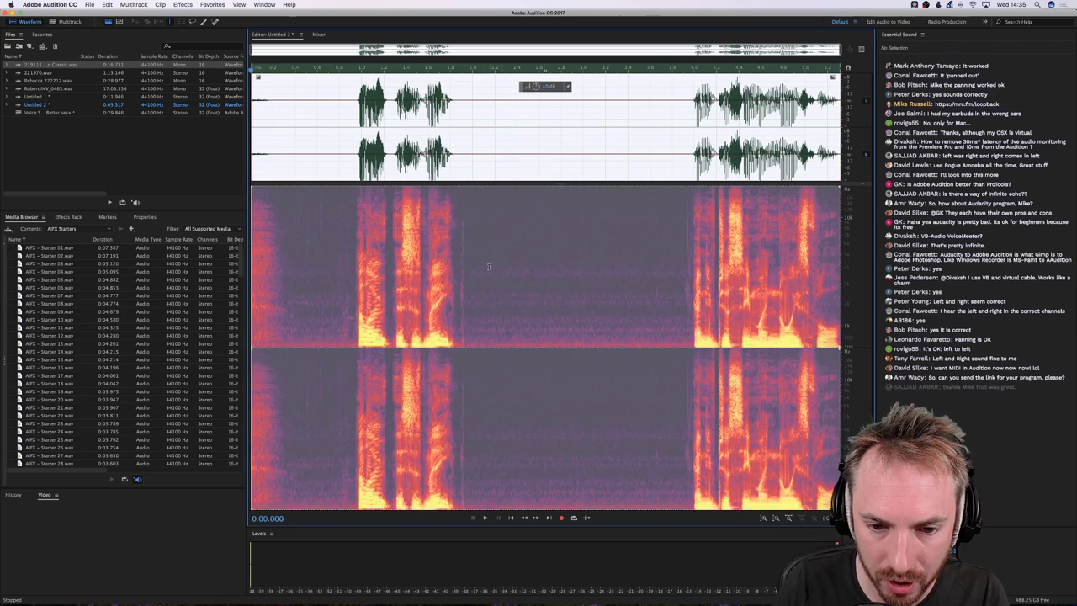
Marquee-select the background noise between the recording's phrases, from about 1.9 s to 4.0 s, and delete it
left_click(479, 268)
scroll(455, 265, "up", 2)
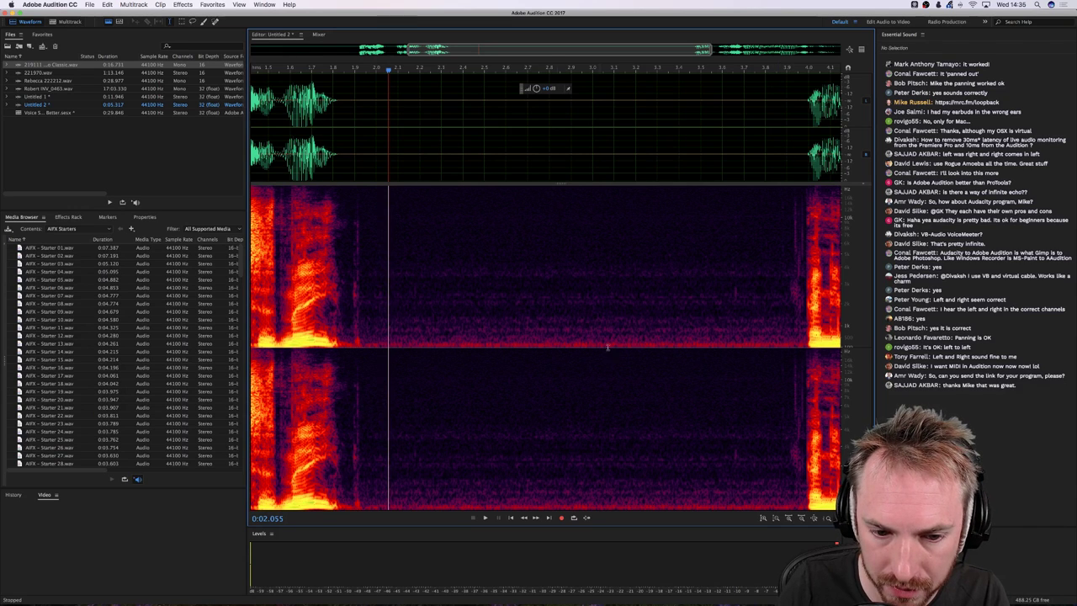
left_click(506, 265)
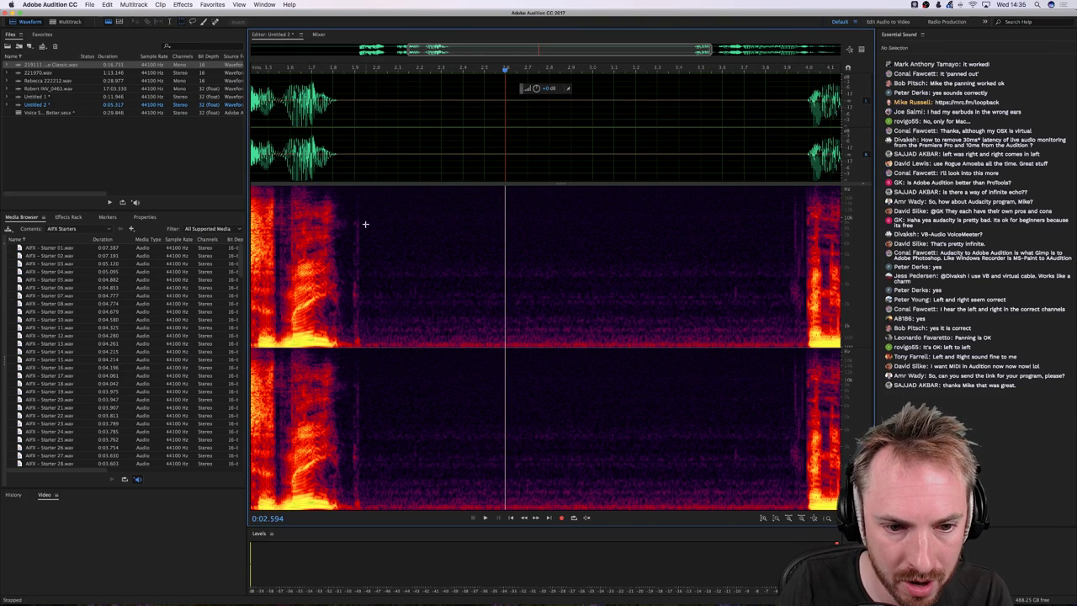
left_click_drag(366, 224, 806, 337)
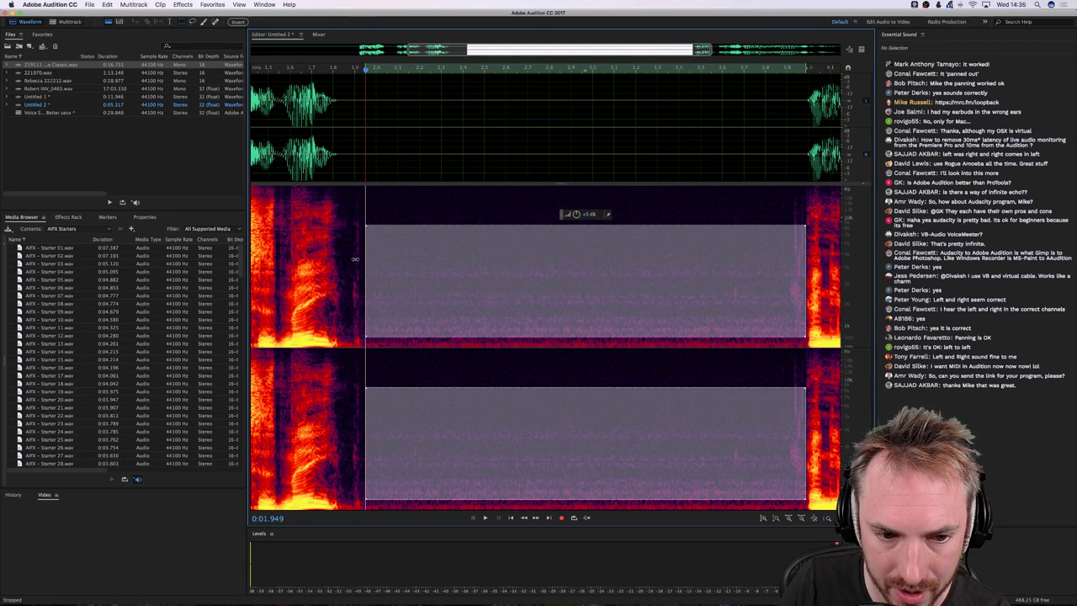
left_click_drag(365, 257, 343, 257)
key("Delete")
left_click(296, 265)
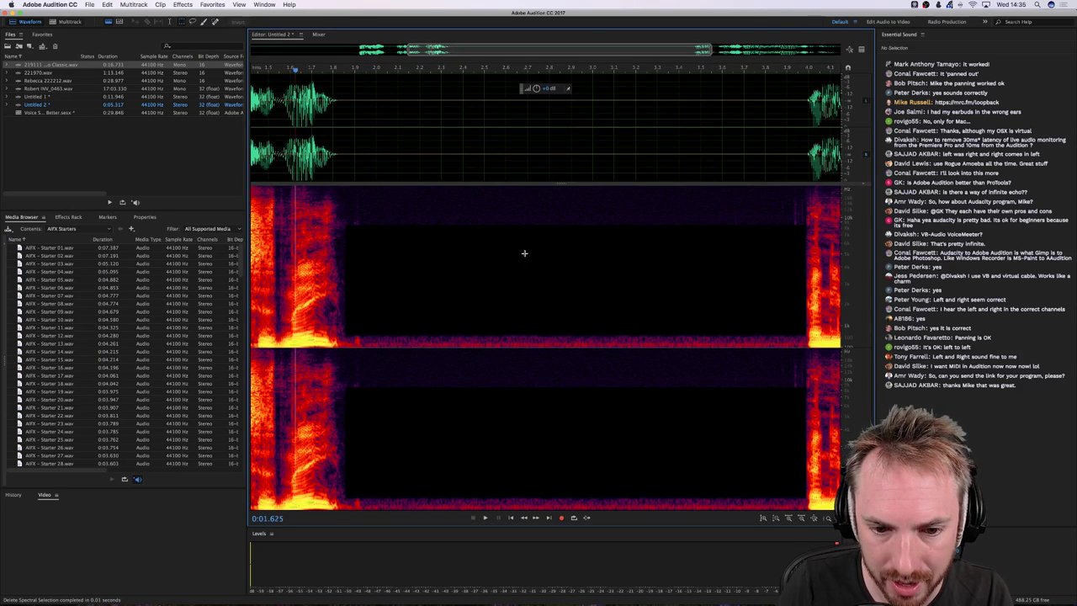
Play the recording across the silenced pause, and undo the noise deletion
key("space")
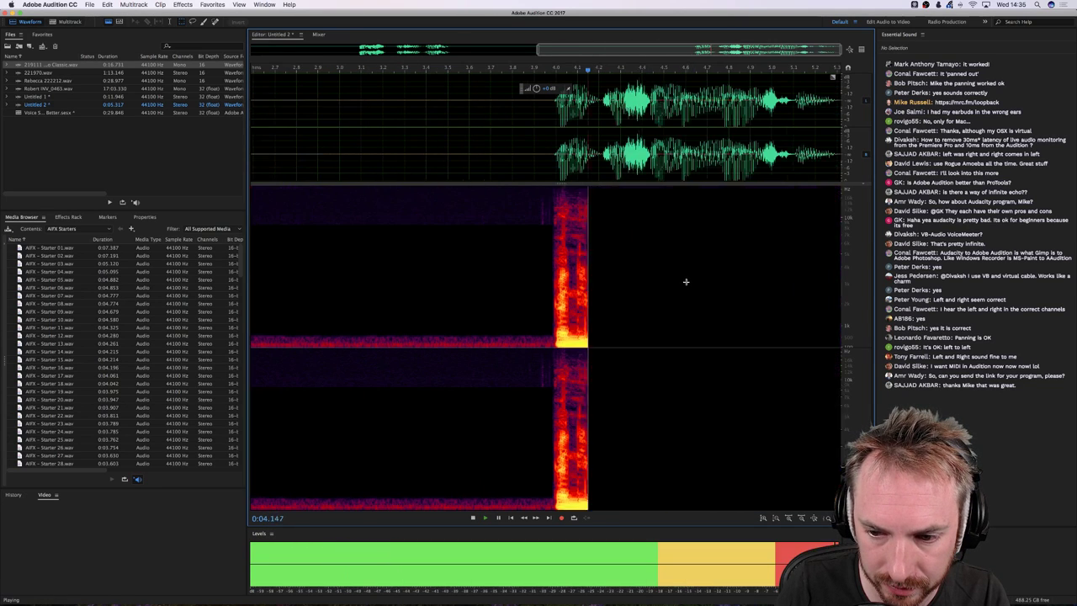
key("space")
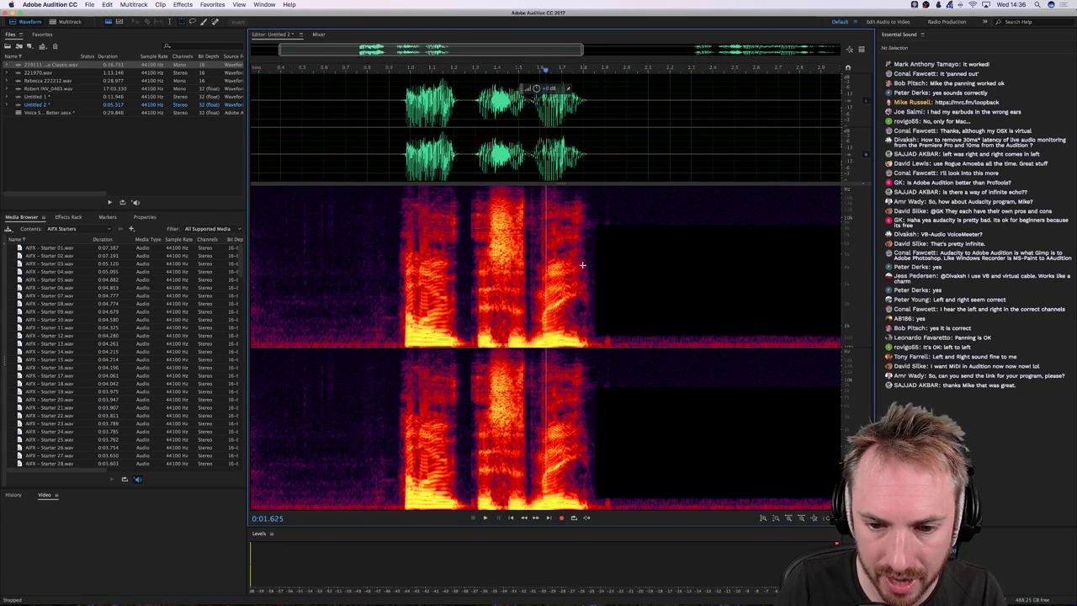
key("ctrl+z")
left_click(533, 235)
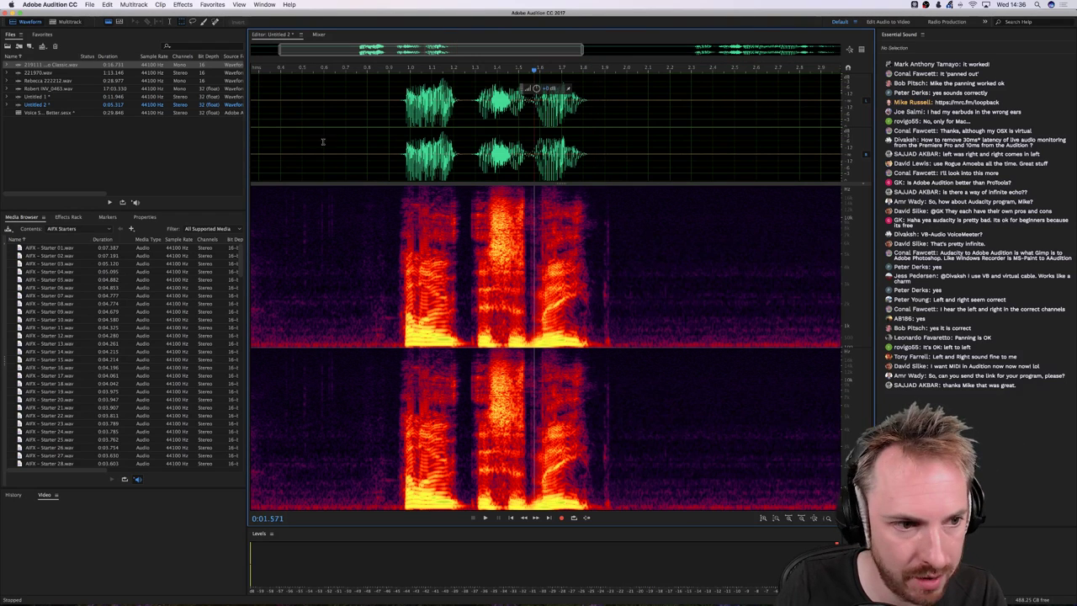
Return to the Synthphony Radio Classic file and inspect the noise in the pause after its first phrase
double_click(53, 65)
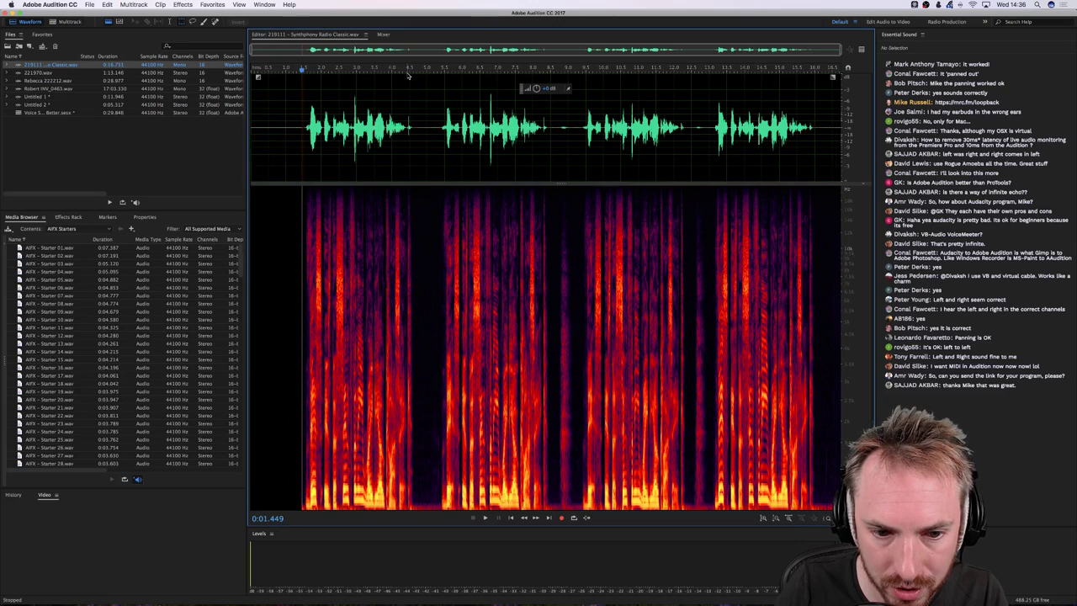
scroll(413, 74, "up", 3)
scroll(424, 74, "up", 5)
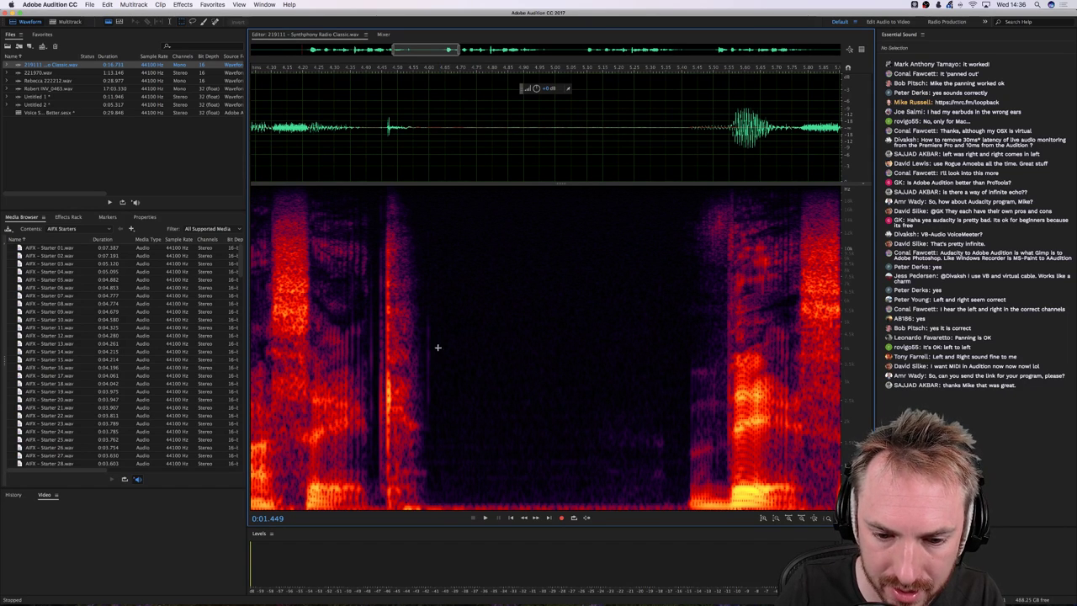
key("backslash")
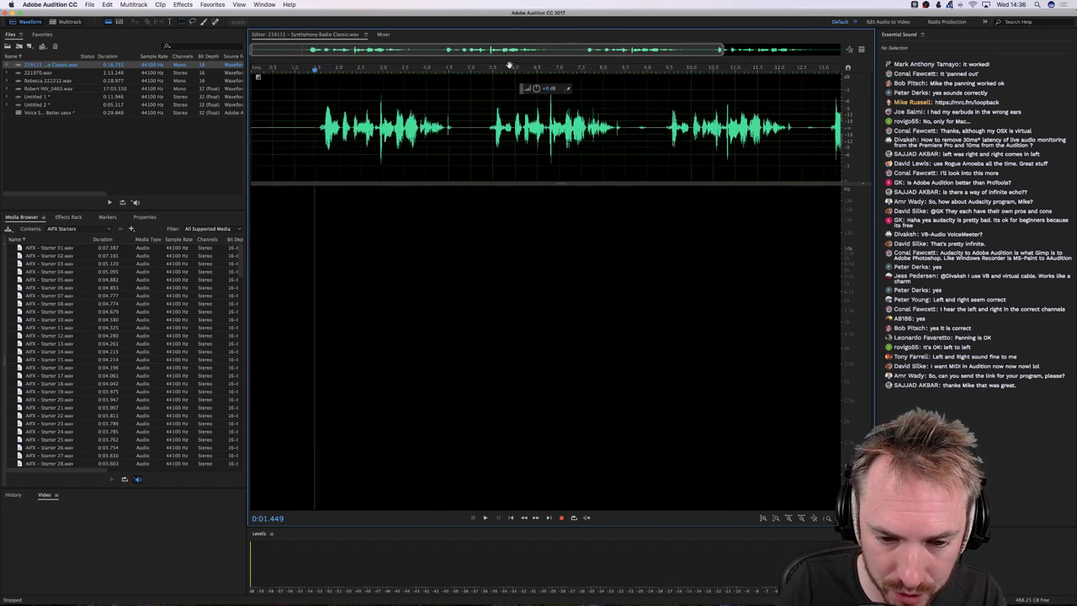
Select the whole Synthphony Radio Classic file, open the Scientific Filter effect for it and load the Default preset
double_click(350, 141)
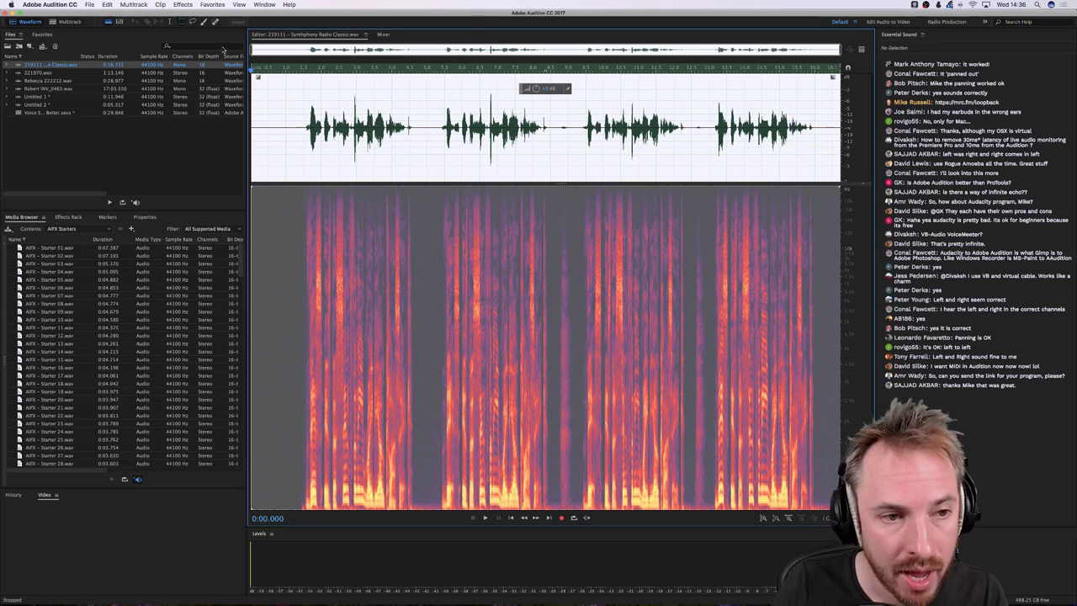
left_click(183, 5)
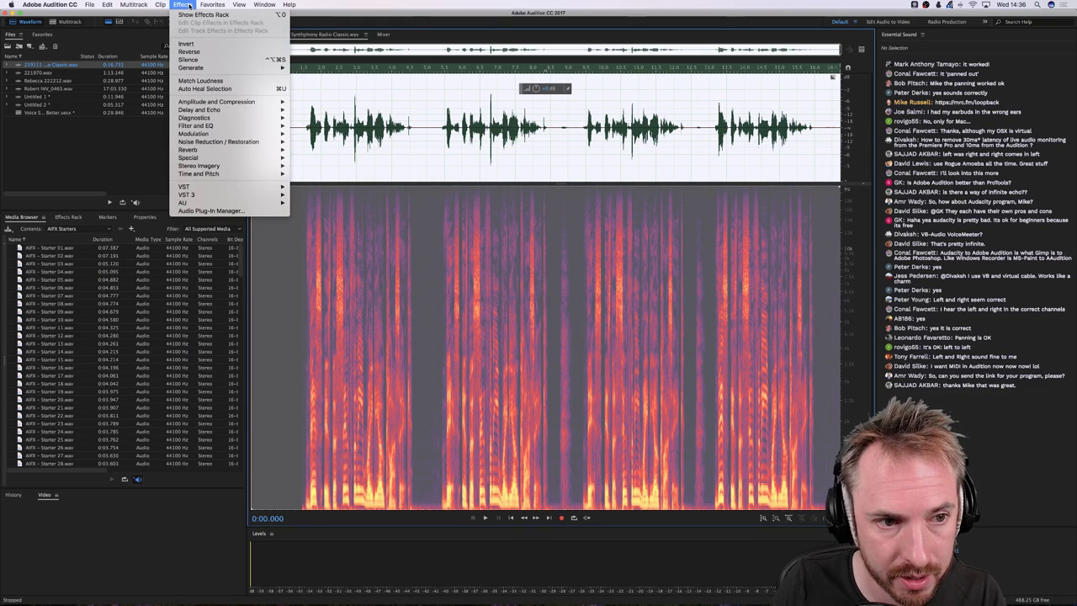
mouse_move(244, 104)
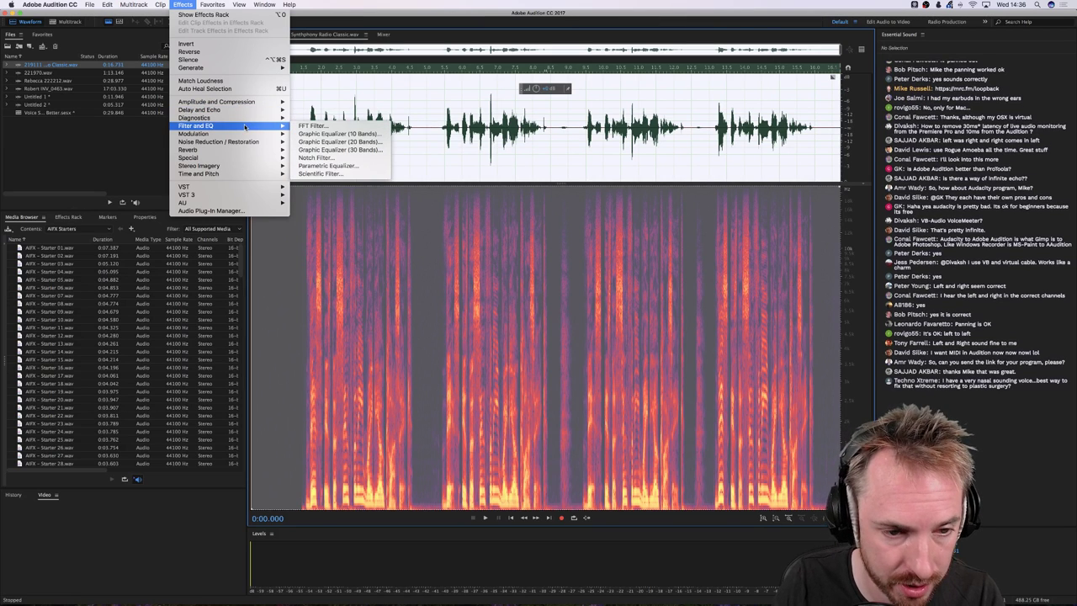
left_click(324, 174)
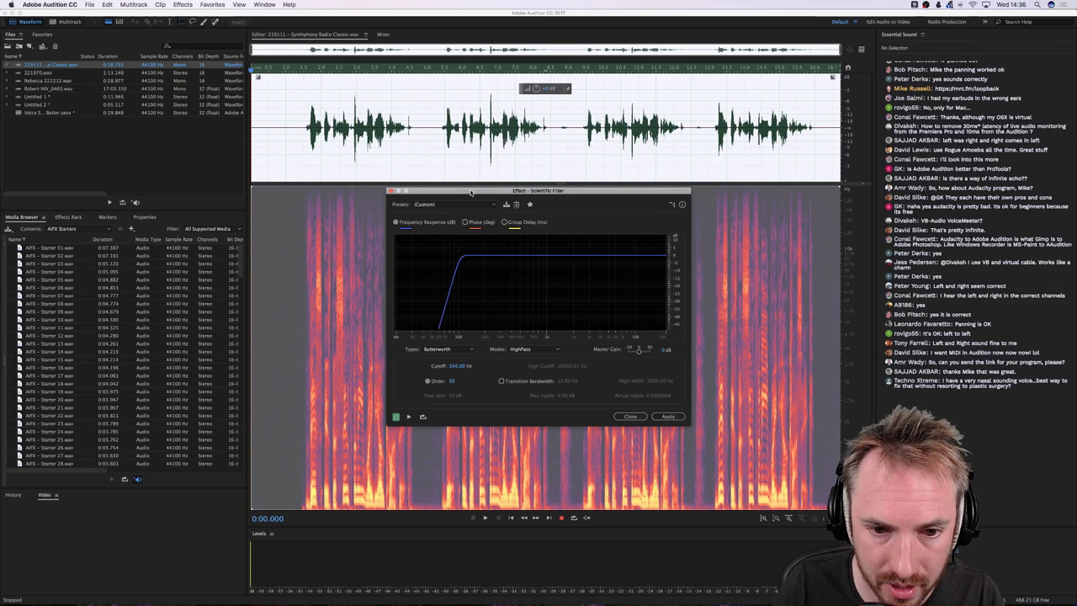
left_click_drag(521, 190, 649, 167)
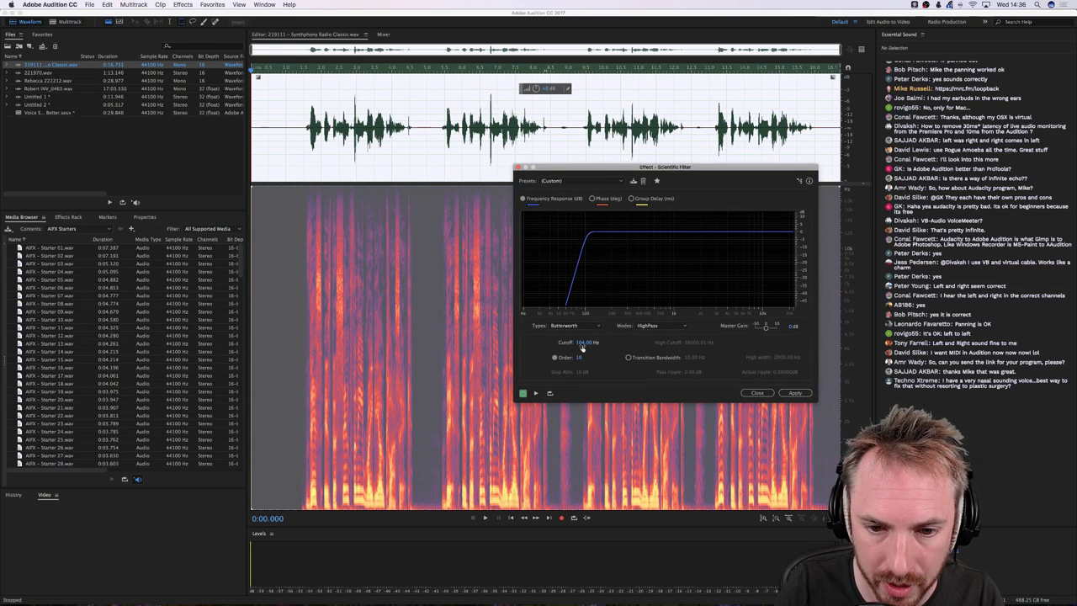
left_click(560, 182)
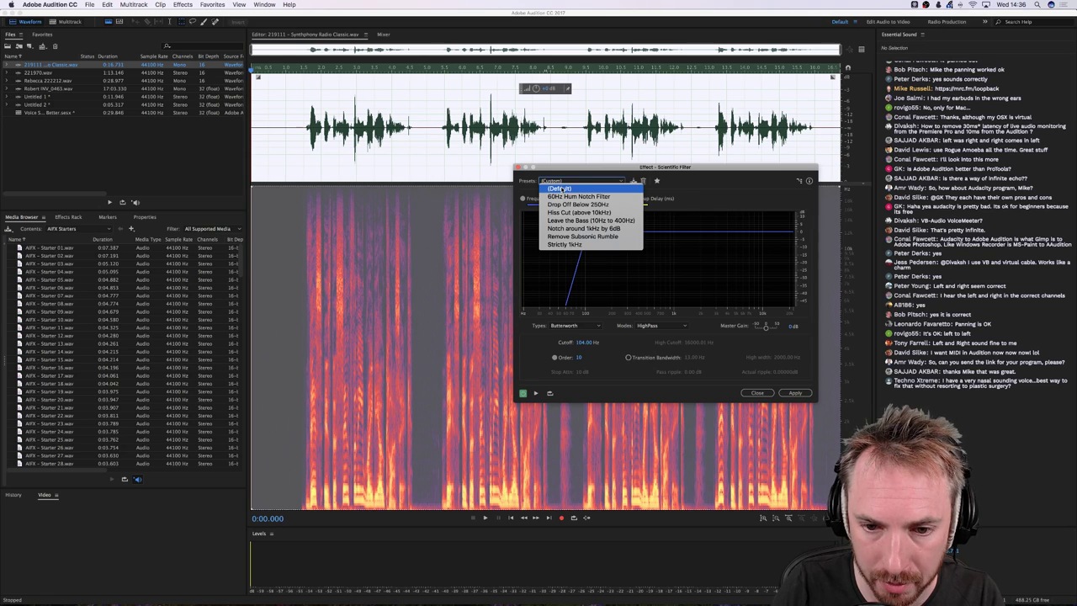
left_click(560, 188)
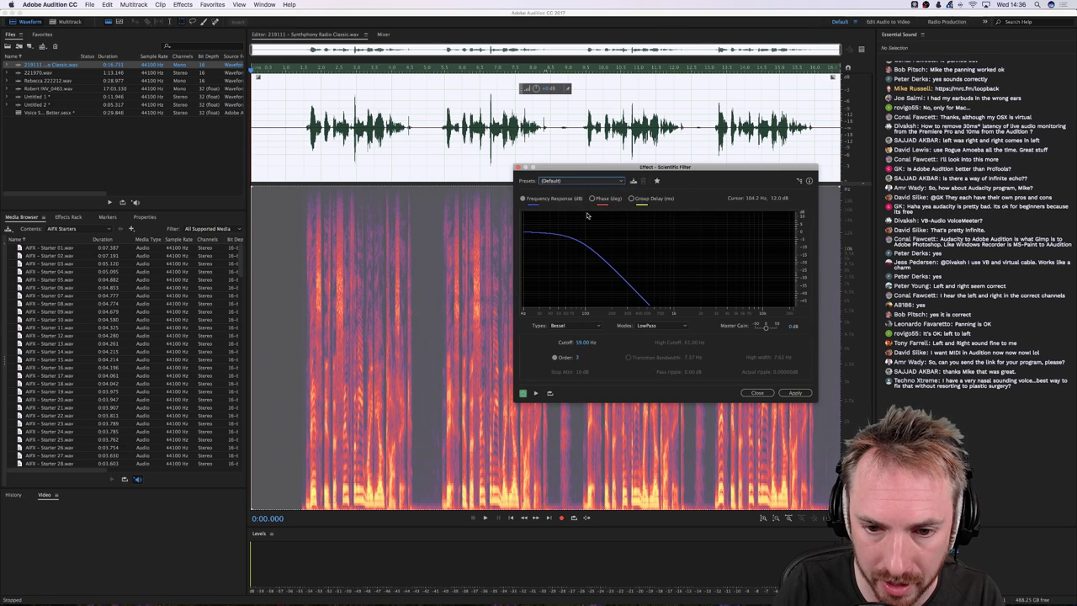
Set the Scientific Filter to HighPass mode with the Butterworth type
left_click(643, 326)
left_click(656, 341)
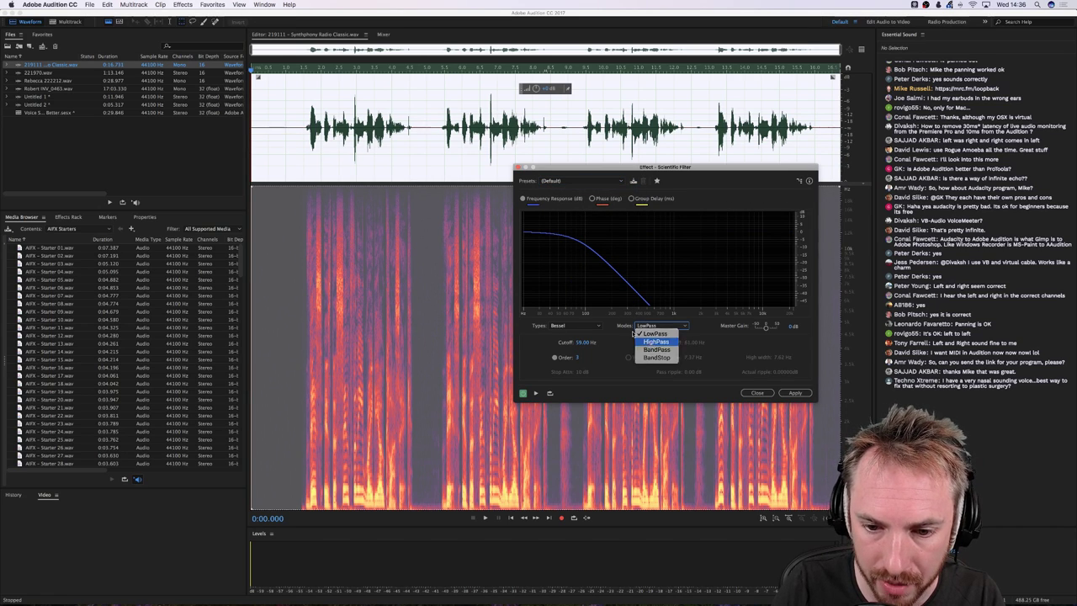
left_click(586, 325)
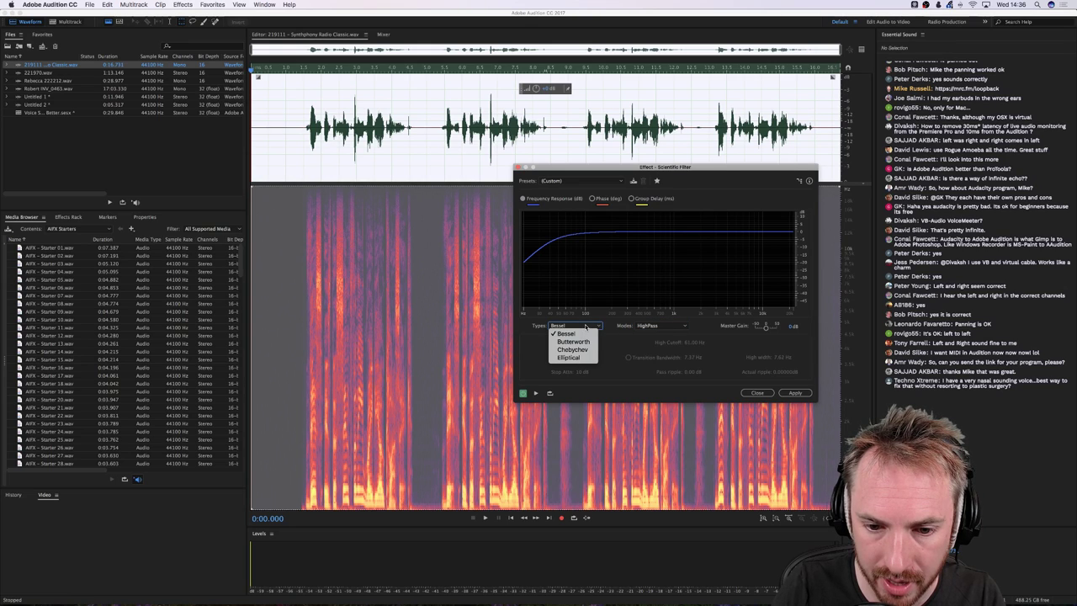
left_click(583, 342)
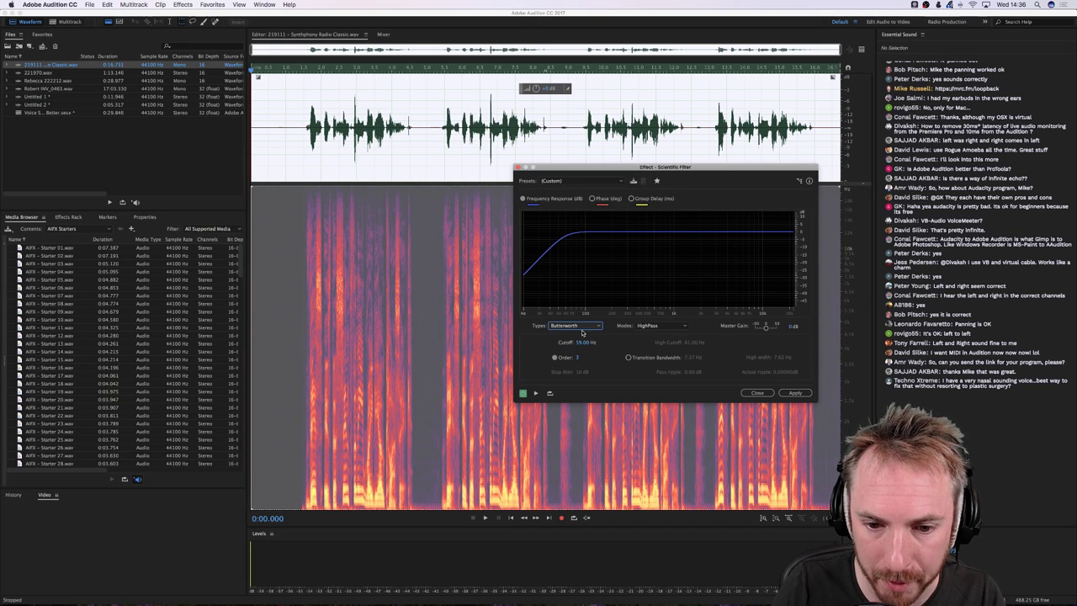
Compare the response curves of the Bessel, Chebychev and Elliptical filter types and return to Butterworth
left_click(561, 326)
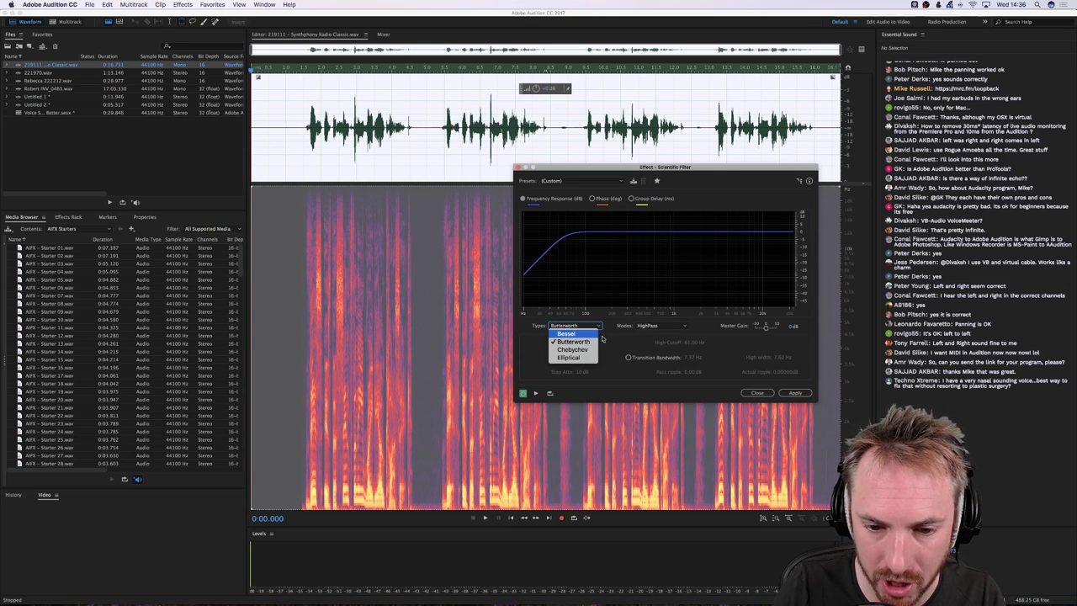
left_click(565, 333)
left_click(575, 326)
left_click(572, 349)
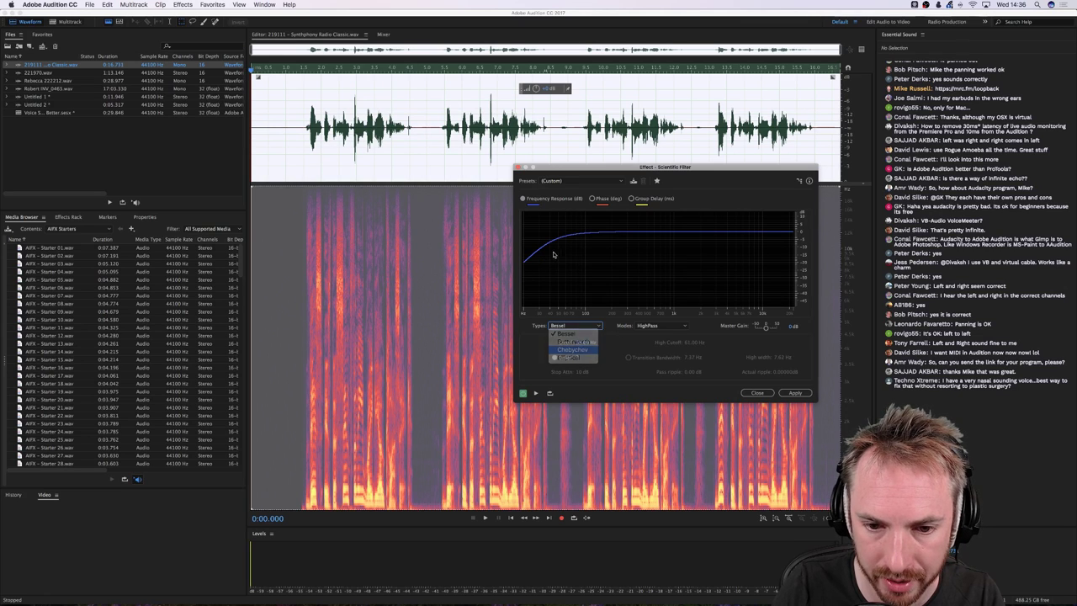
left_click(576, 326)
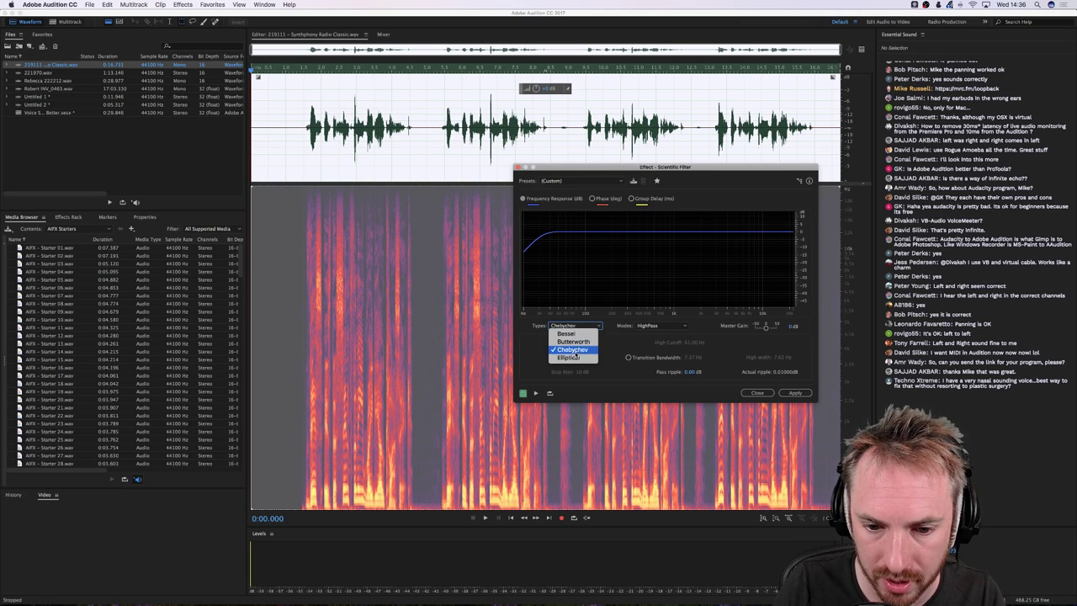
left_click(575, 358)
left_click(574, 326)
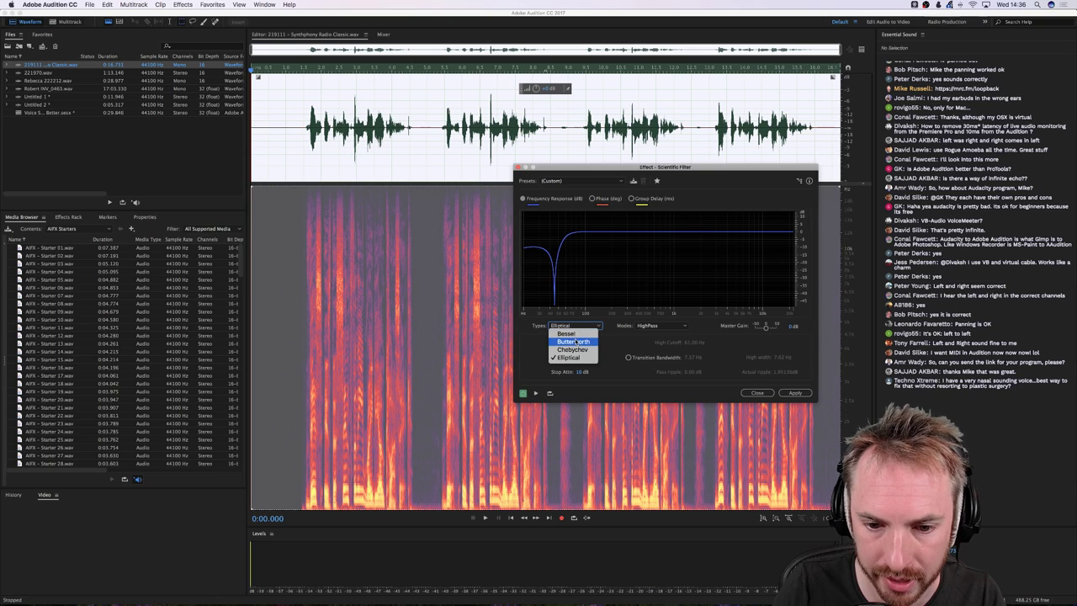
left_click(572, 329)
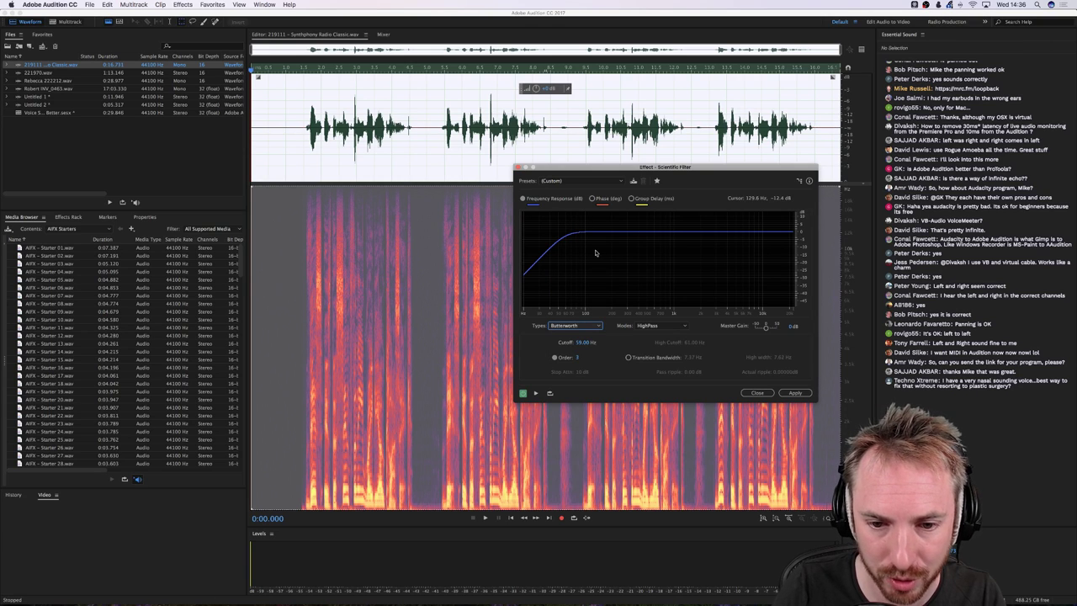
Set the filter's cutoff to 100 Hz and check the pause after the first phrase in the preview editor
left_click(579, 343)
type("100")
key("Return")
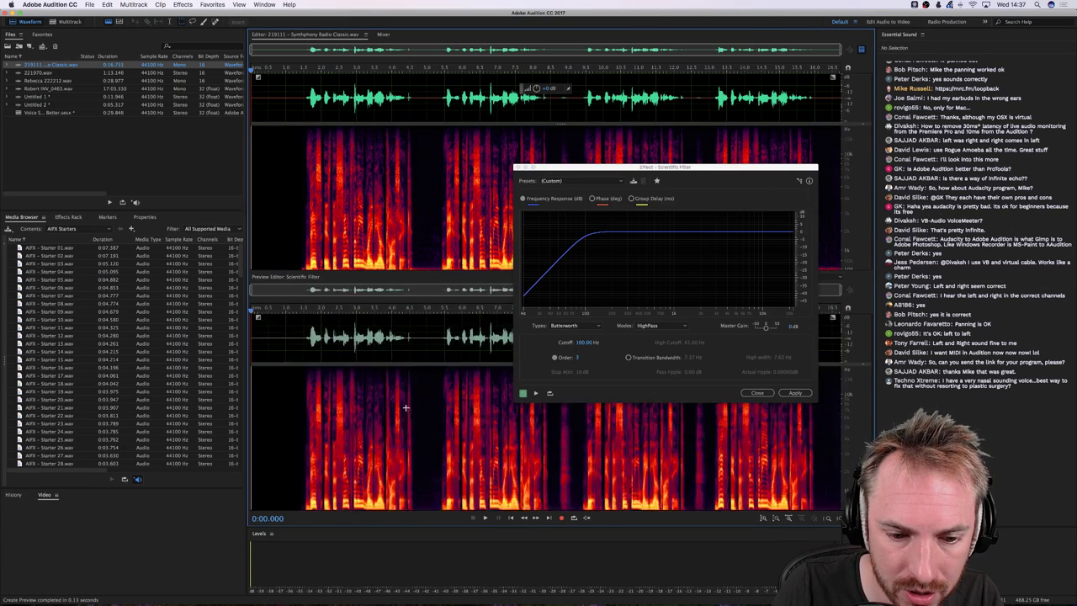
left_click(407, 458)
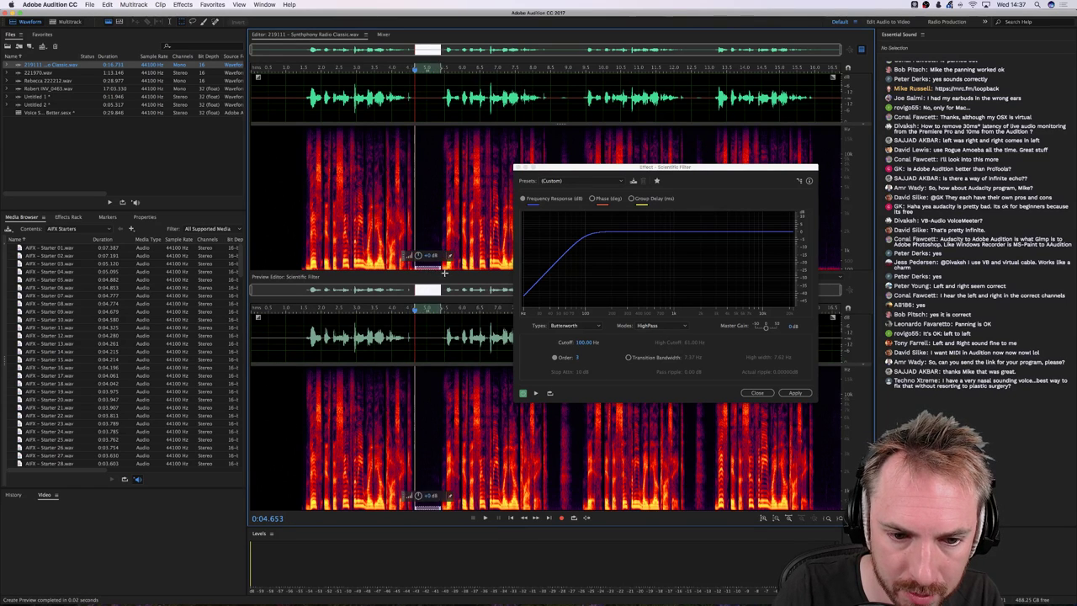
left_click(423, 395)
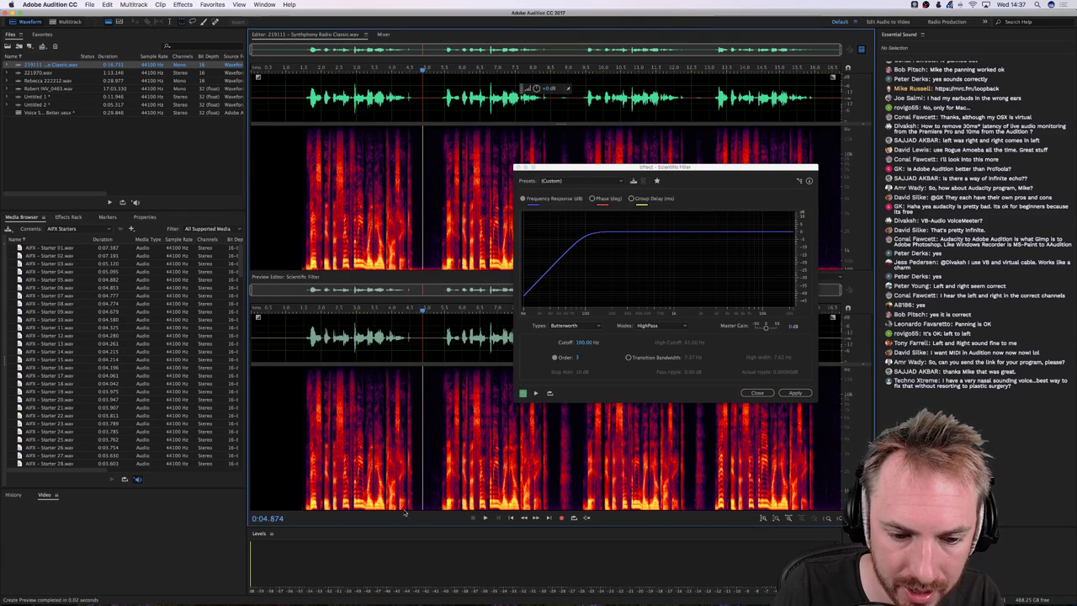
Raise the filter's cutoff to 133 Hz and play the first phrase, comparing it with the effect bypassed and enabled
left_click_drag(581, 345, 579, 347)
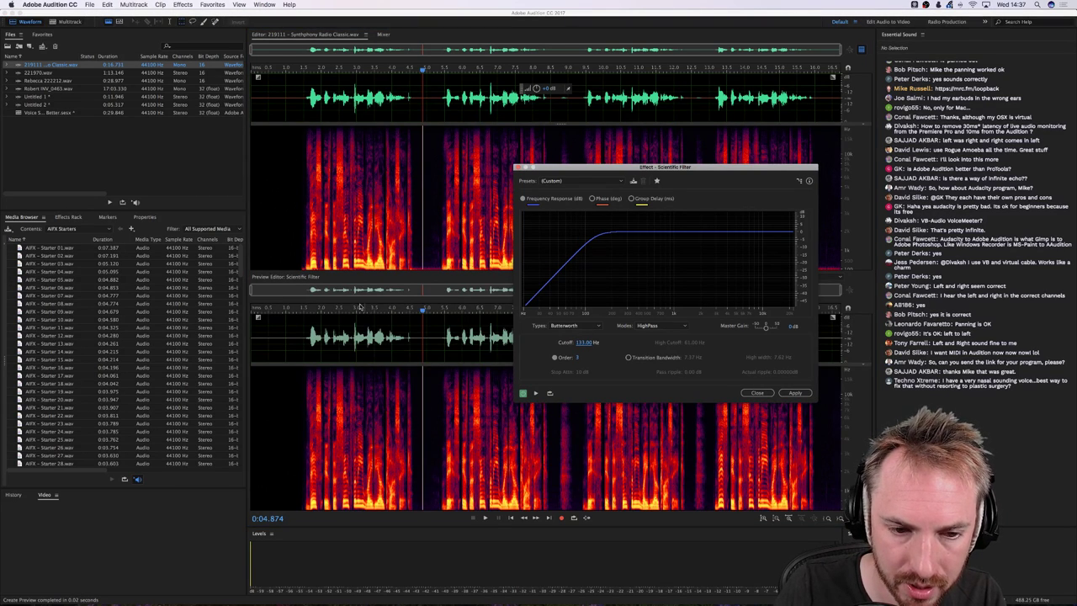
left_click(299, 103)
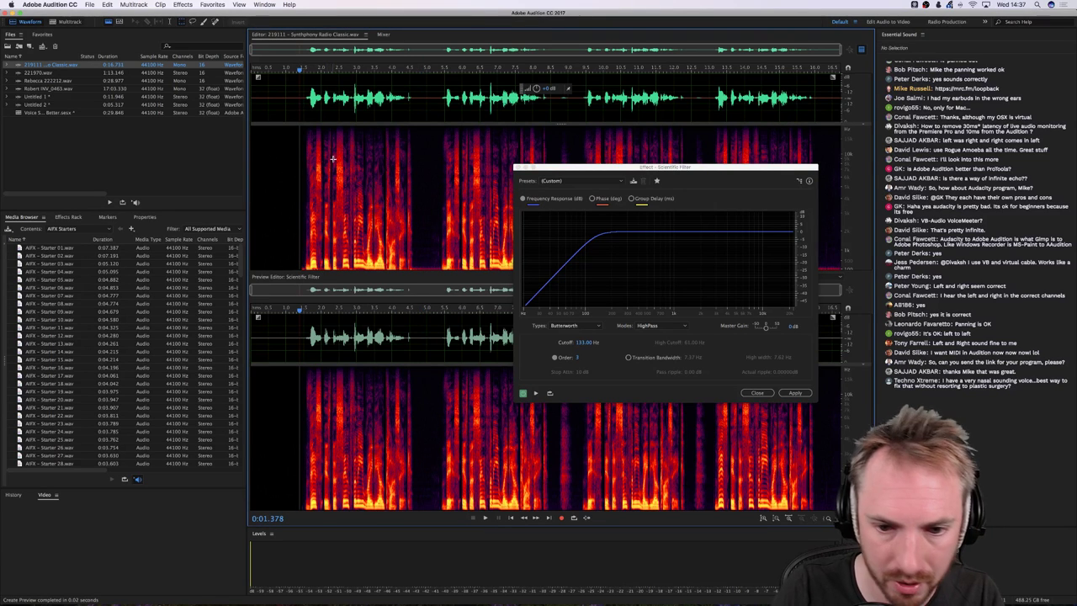
key("space")
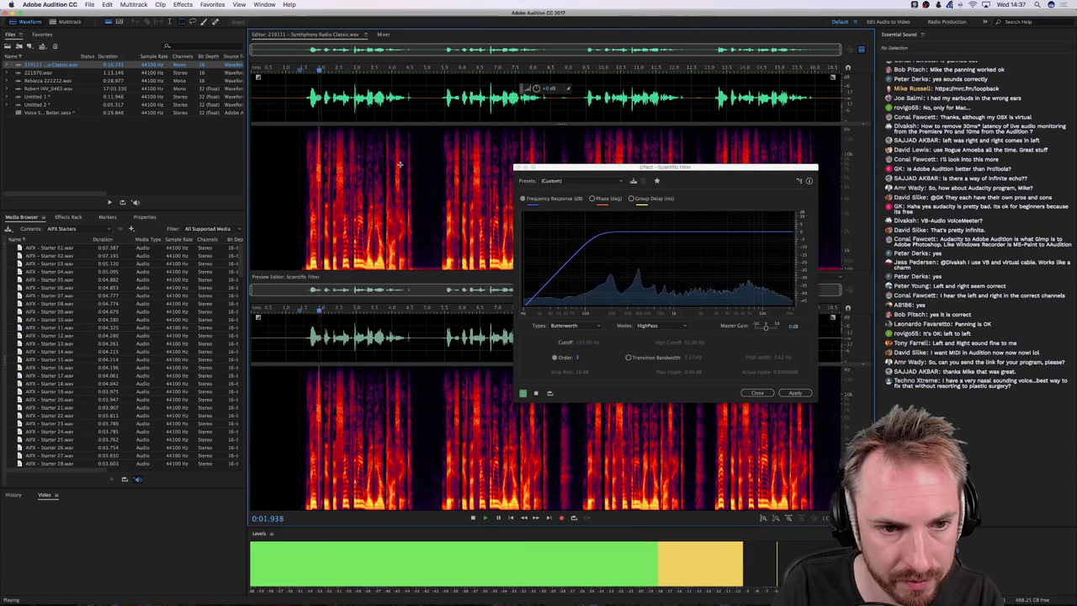
left_click(523, 393)
key("space")
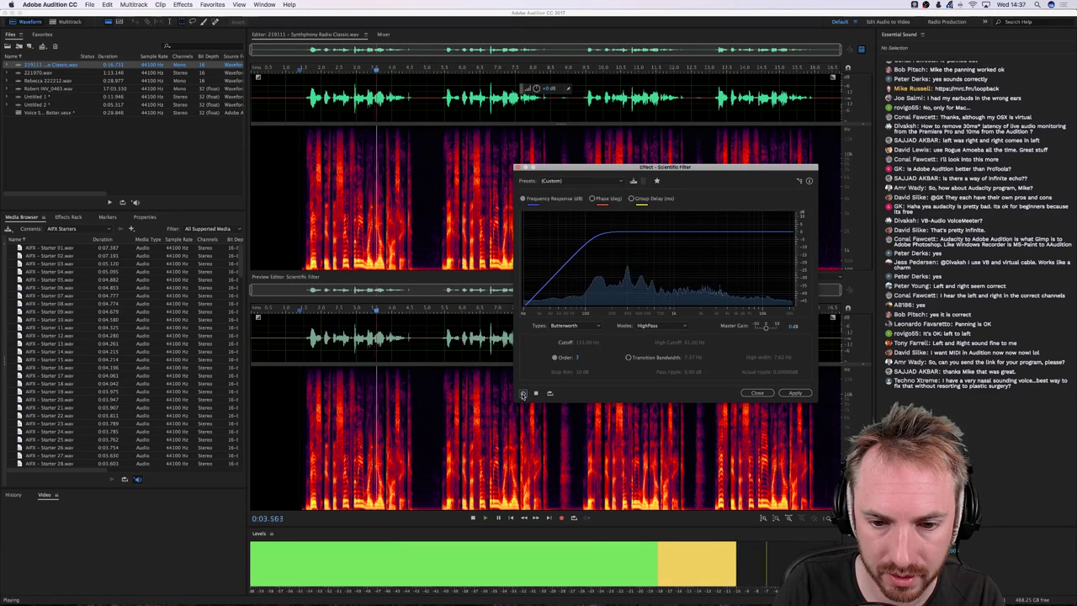
key("space")
left_click(522, 393)
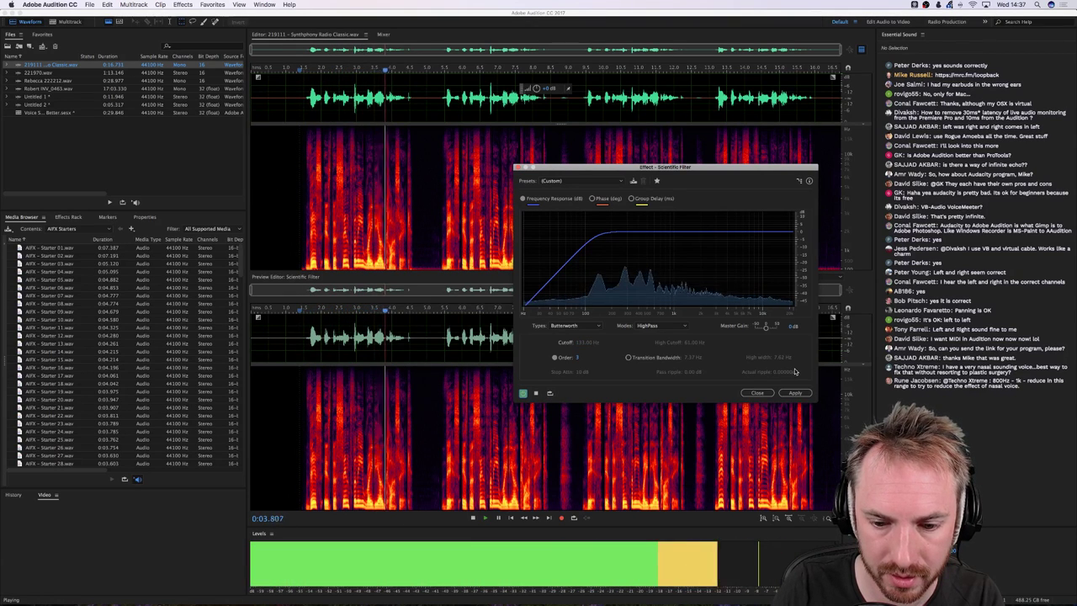
key("space")
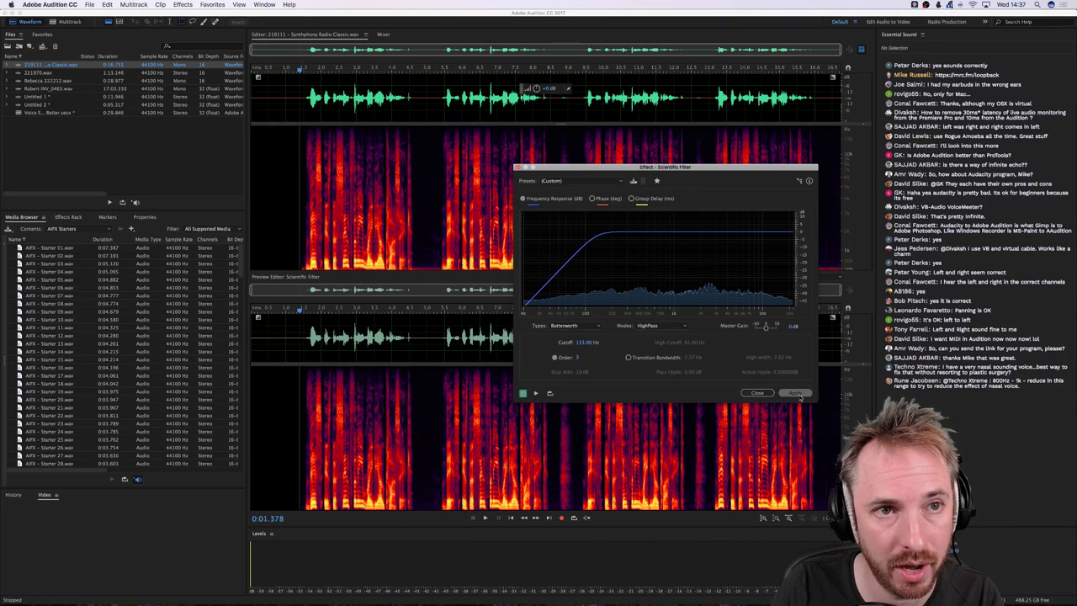
Apply the Scientific Filter to the file and inspect the pause between the first two phrases up close
left_click(796, 393)
left_click(437, 210)
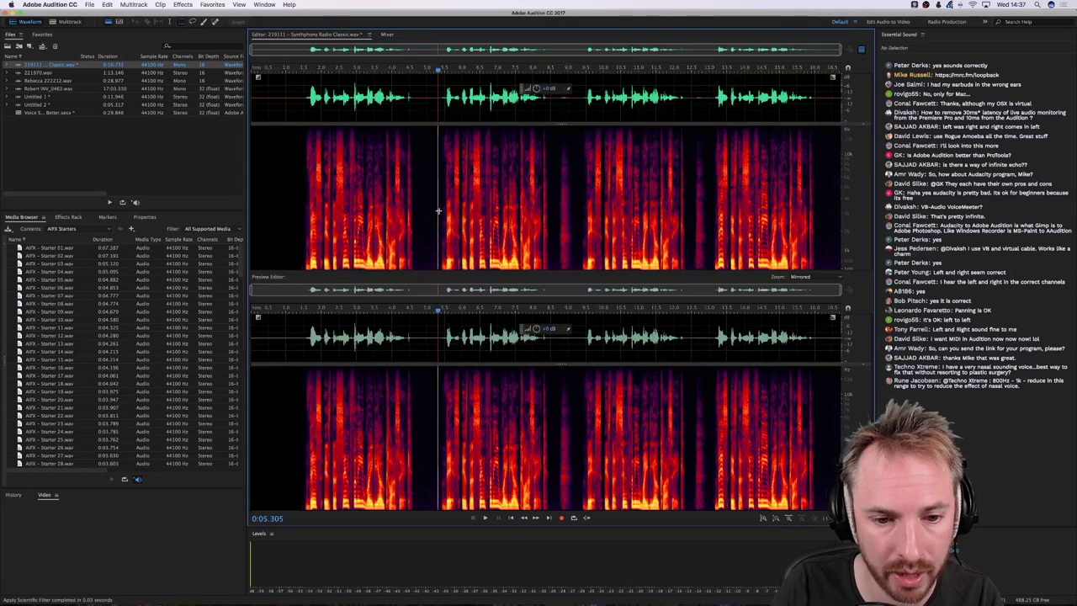
scroll(426, 66, "up", 4)
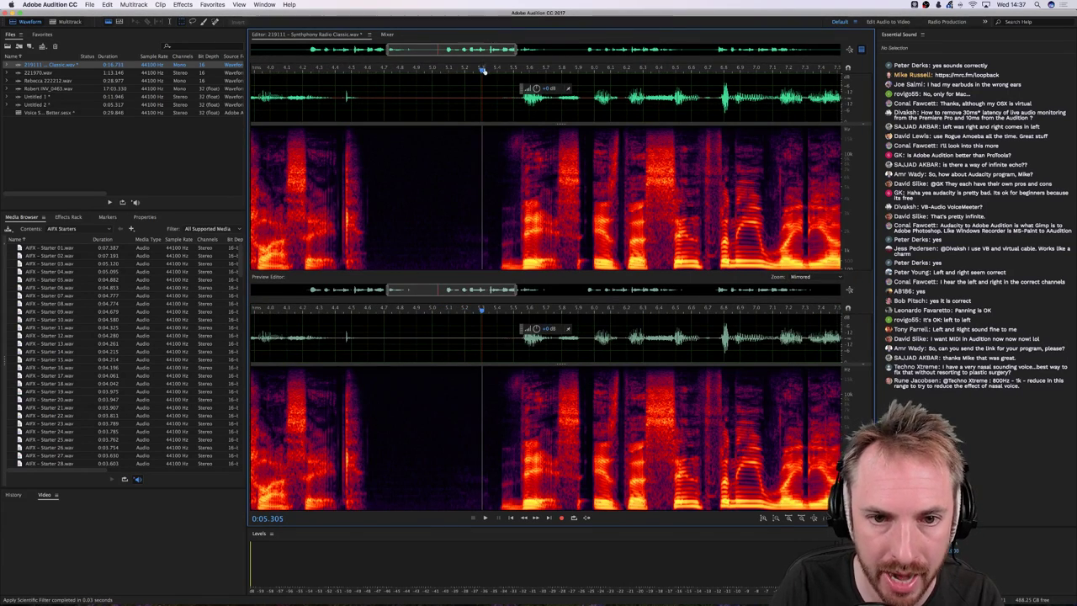
scroll(484, 70, "down", 4)
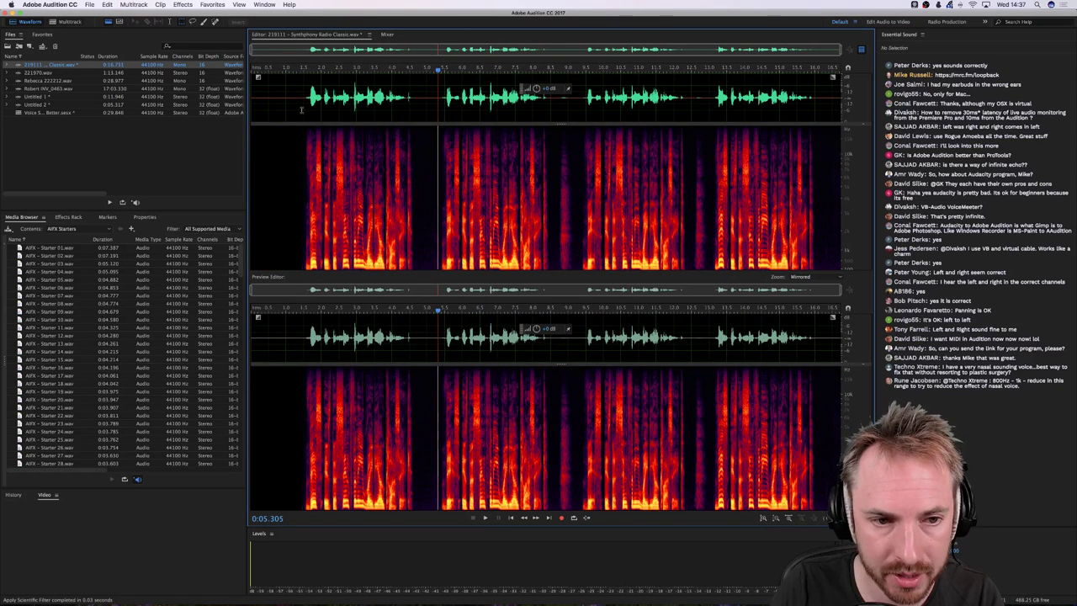
Copy the first phrase, from about 1.4 s to 4.75 s, into a new 44100 Hz, 32-bit float stereo audio file
left_click_drag(301, 100, 419, 99)
key("super+shift+n")
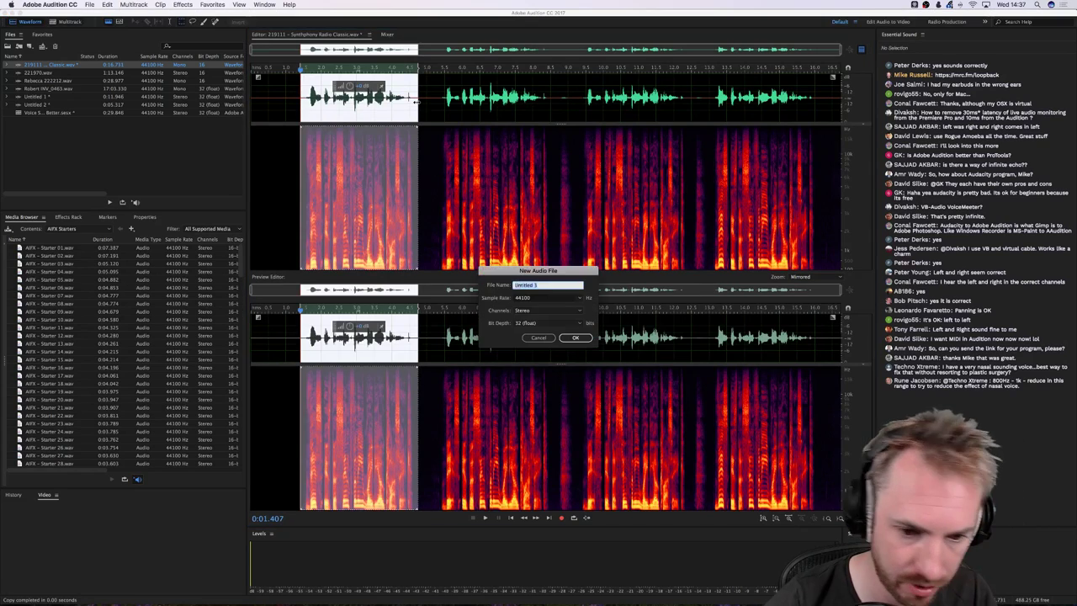
key("Return")
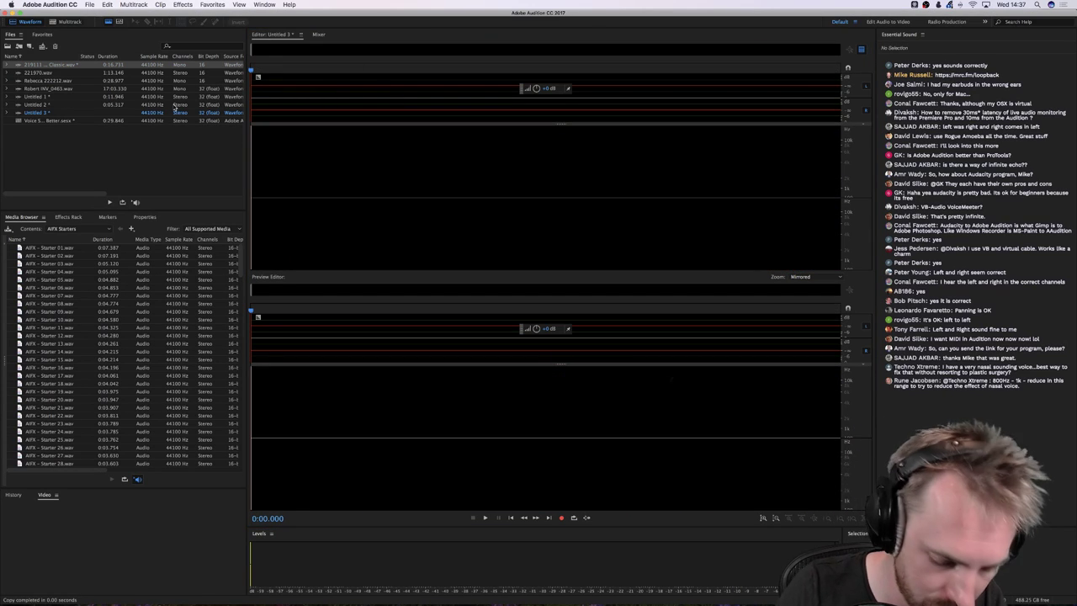
key("super+v")
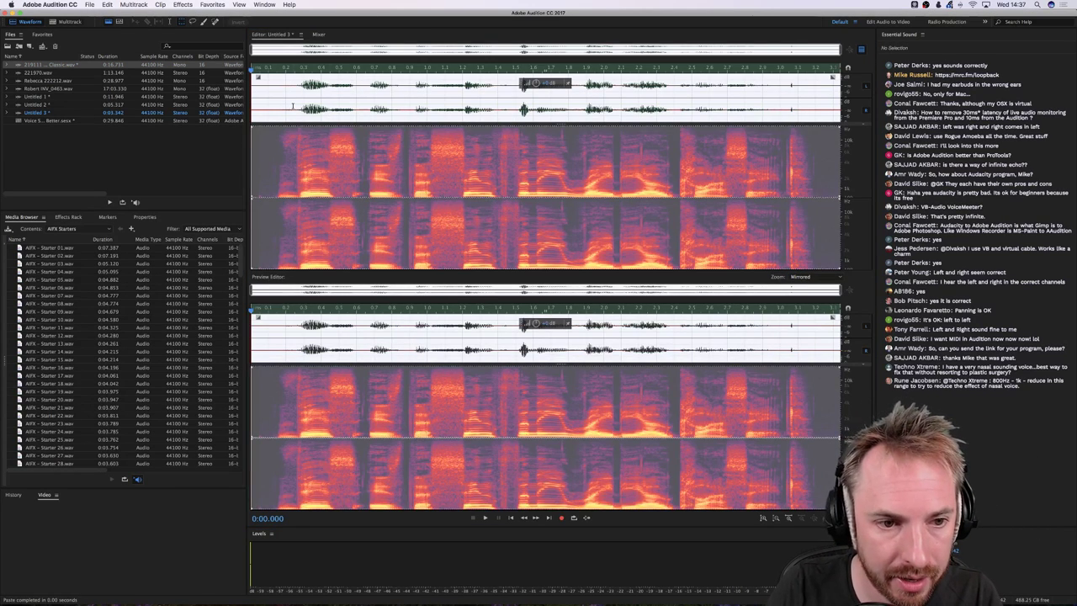
Open the Parametric Equalizer effect for the copied phrase and load its Default preset
left_click(182, 5)
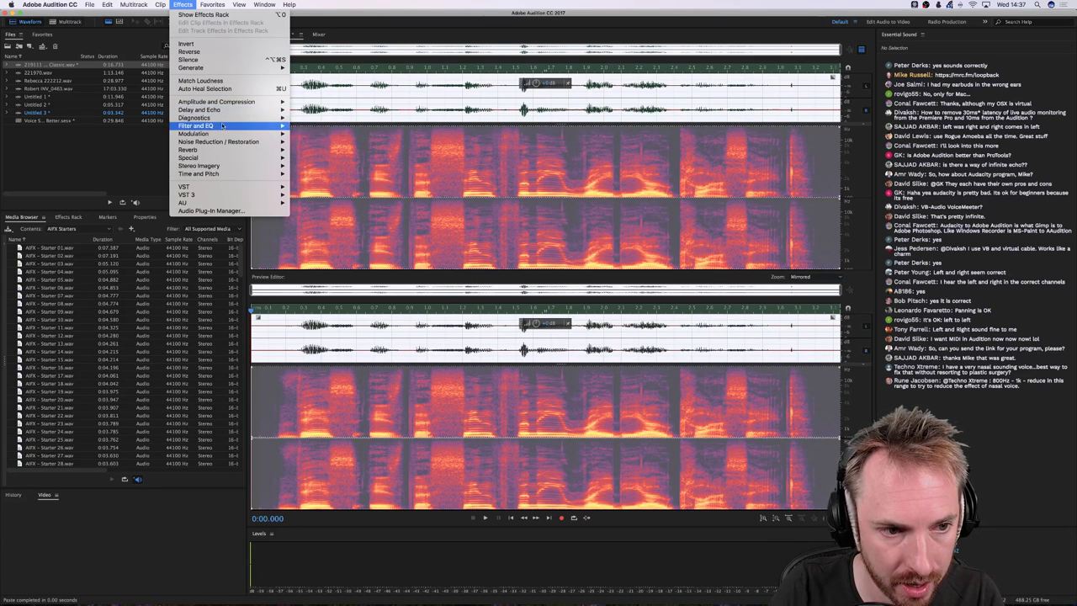
mouse_move(222, 126)
left_click(337, 166)
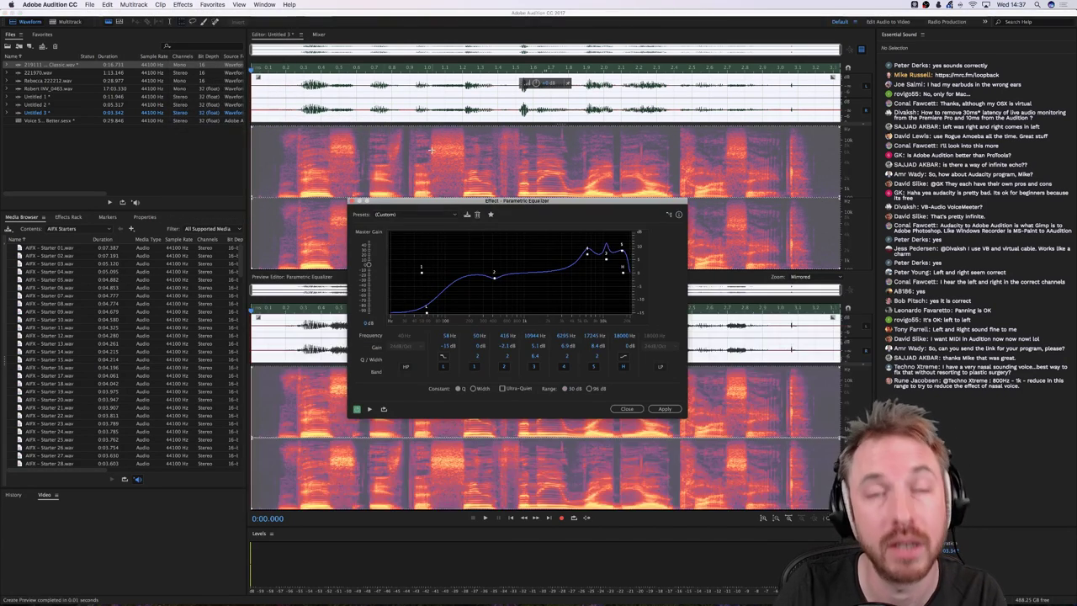
left_click(423, 214)
left_click(400, 221)
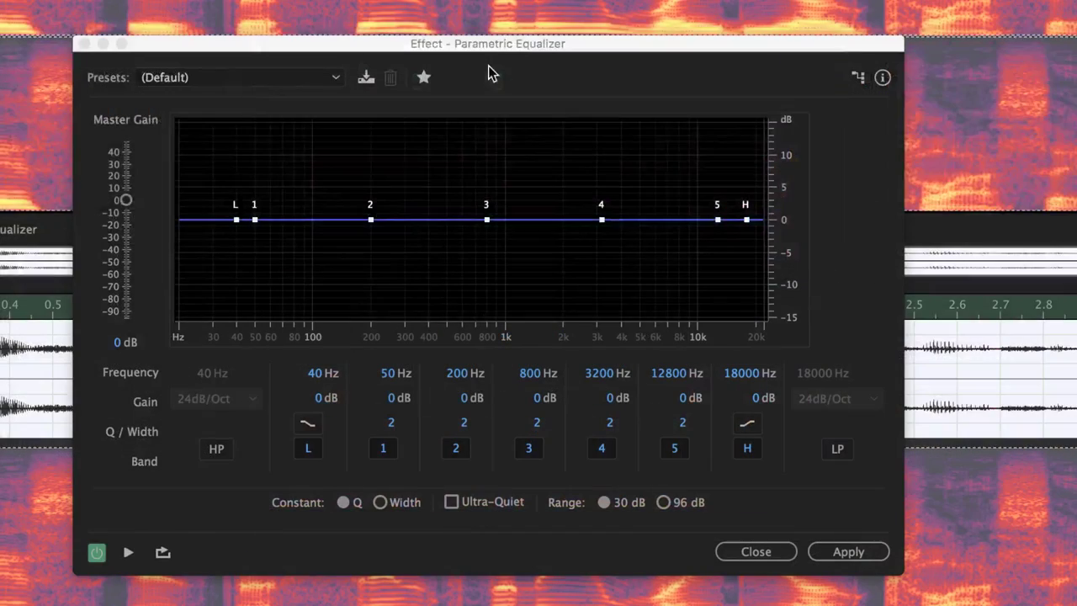
left_click(705, 60)
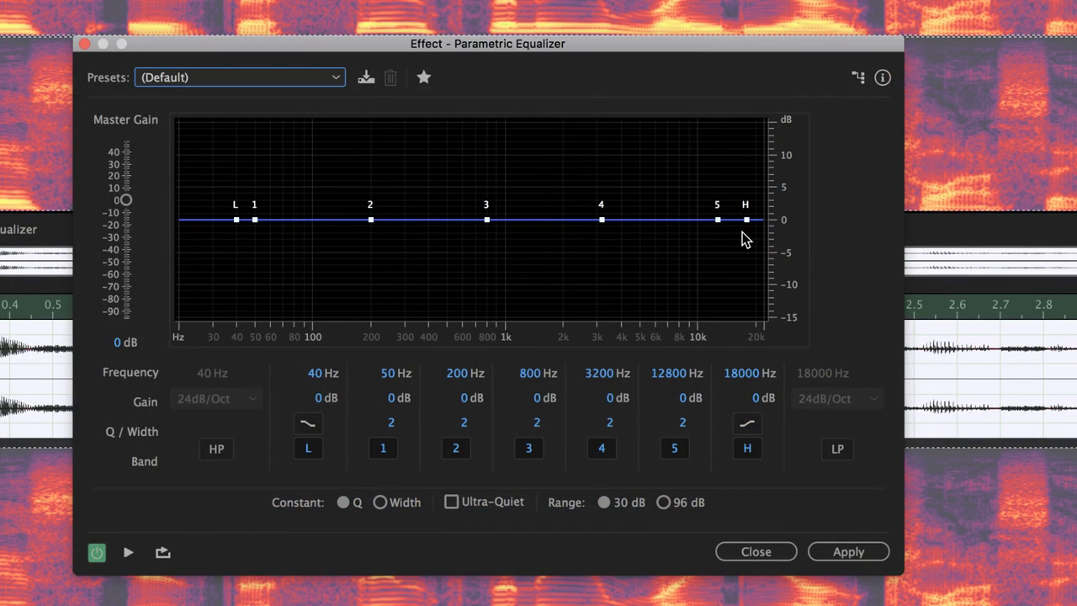
Play the phrase and boost equalizer band 5 by about 10.9 dB at 10678 Hz
key("space")
left_click_drag(716, 220, 706, 169)
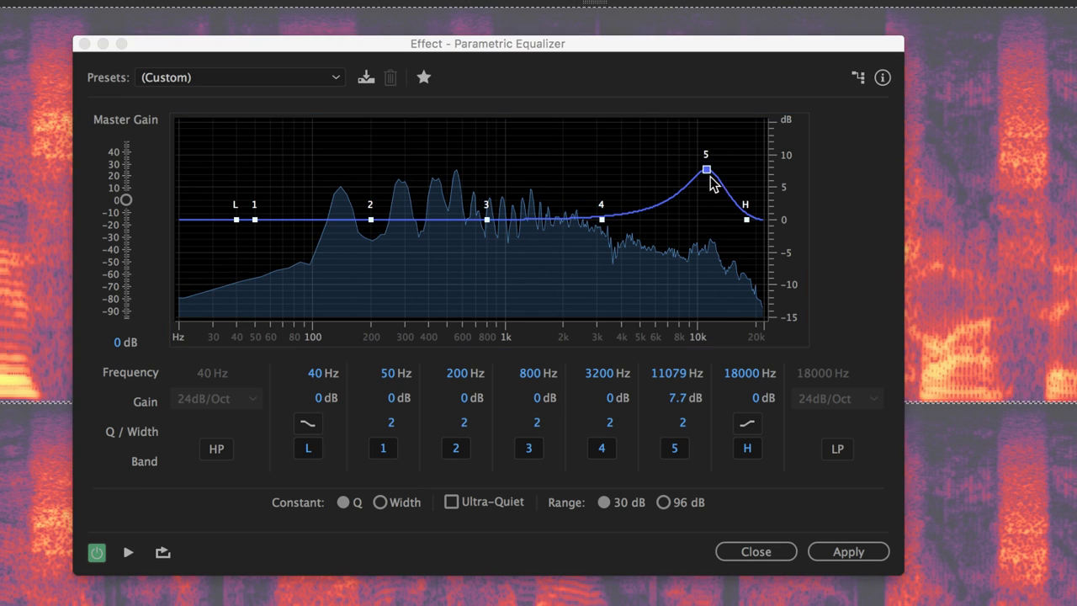
left_click_drag(711, 183, 705, 158)
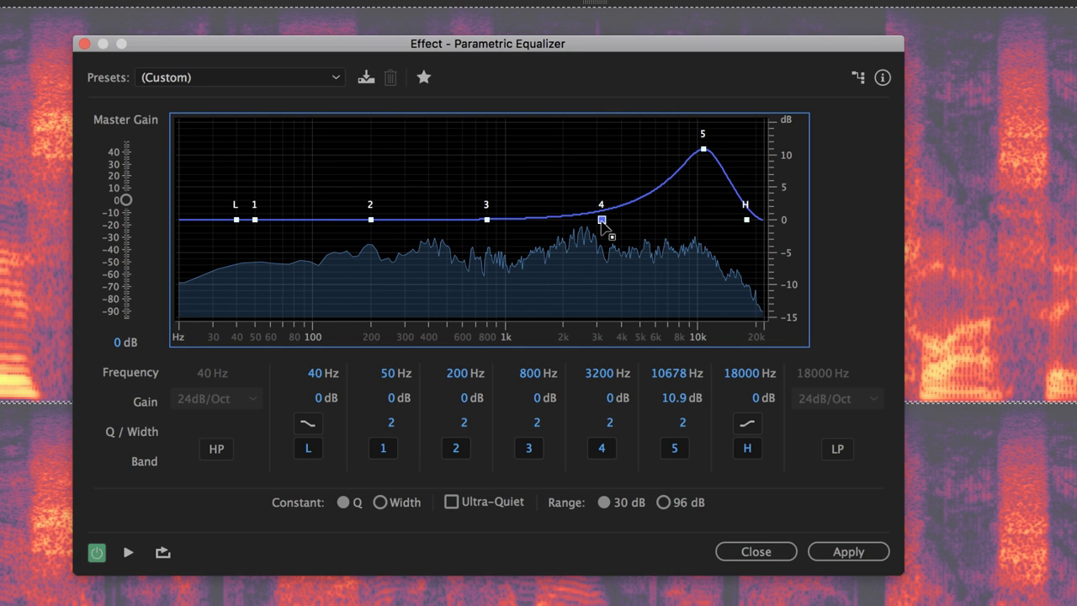
Boost equalizer band 4 by 6 dB at 3665 Hz and cut band 3 to -1.9 dB at 672 Hz while auditioning the phrase
key("space")
left_click_drag(602, 220, 614, 181)
key("space")
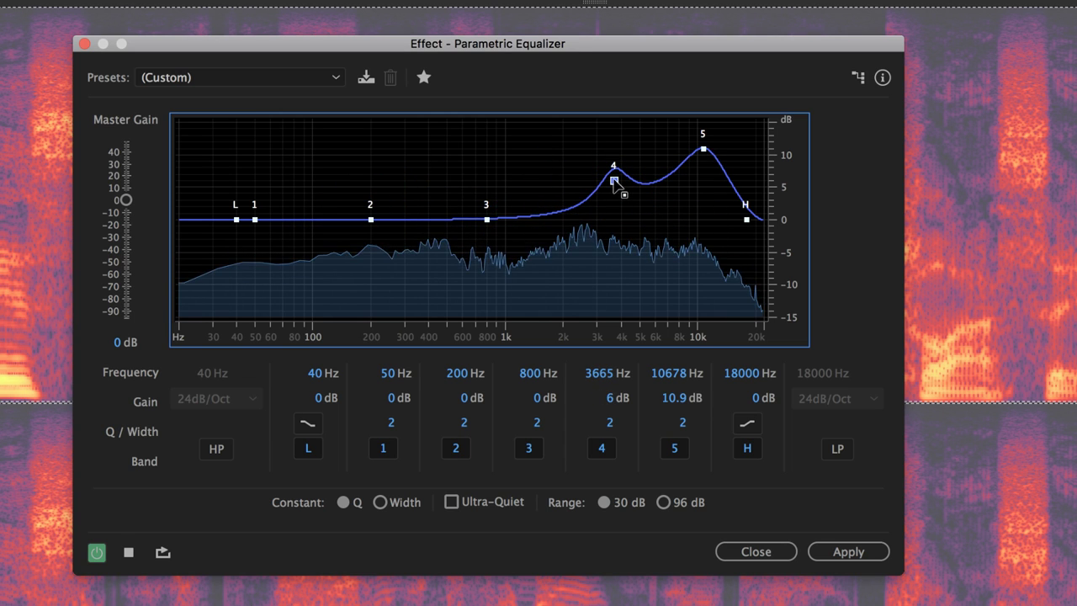
key("space")
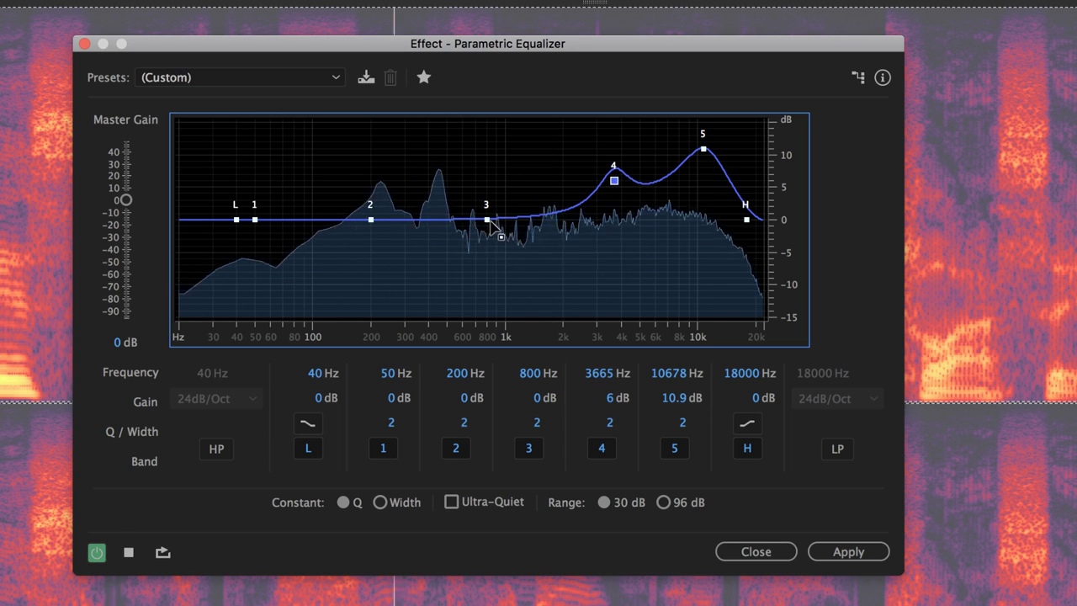
left_click_drag(488, 195, 486, 244)
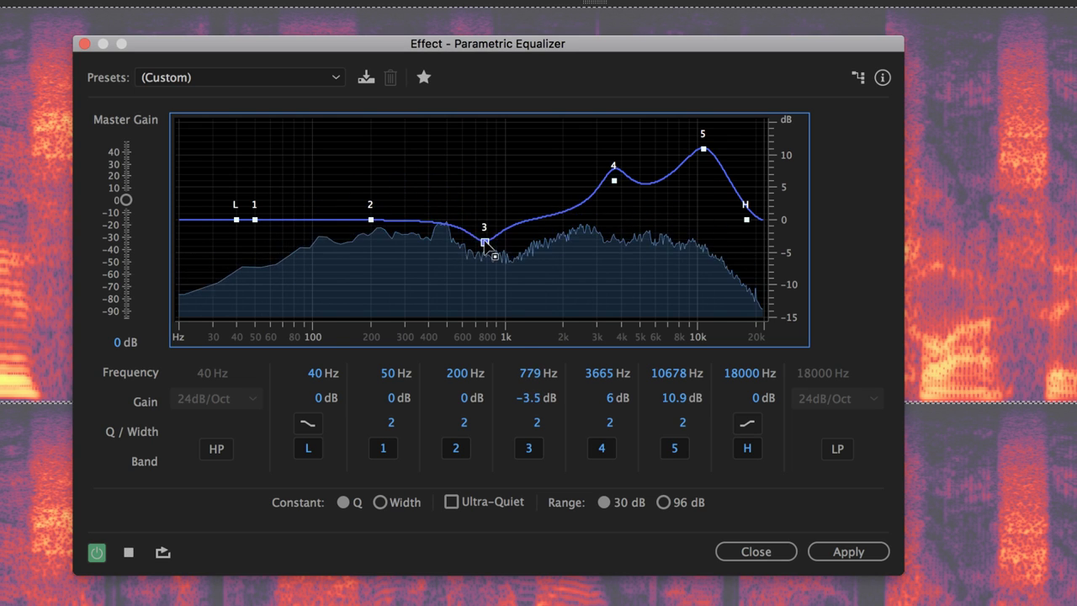
left_click_drag(503, 205, 461, 233)
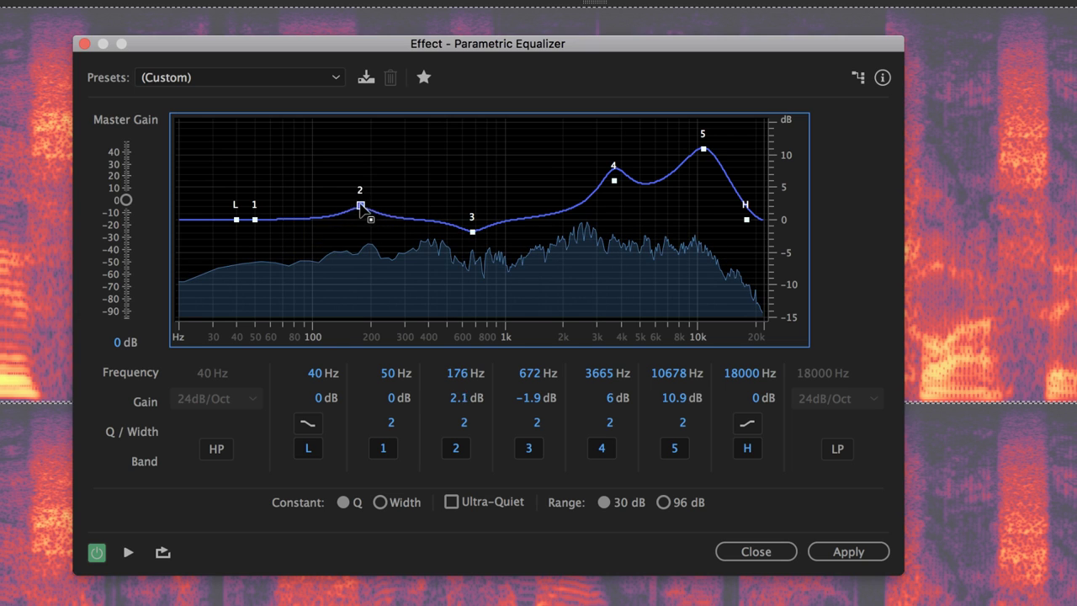
Cut equalizer band 2 to about -1.3 dB at 158 Hz and lower the low shelf to -15 dB at 42 Hz during playback
key("space")
left_click_drag(360, 207, 374, 237)
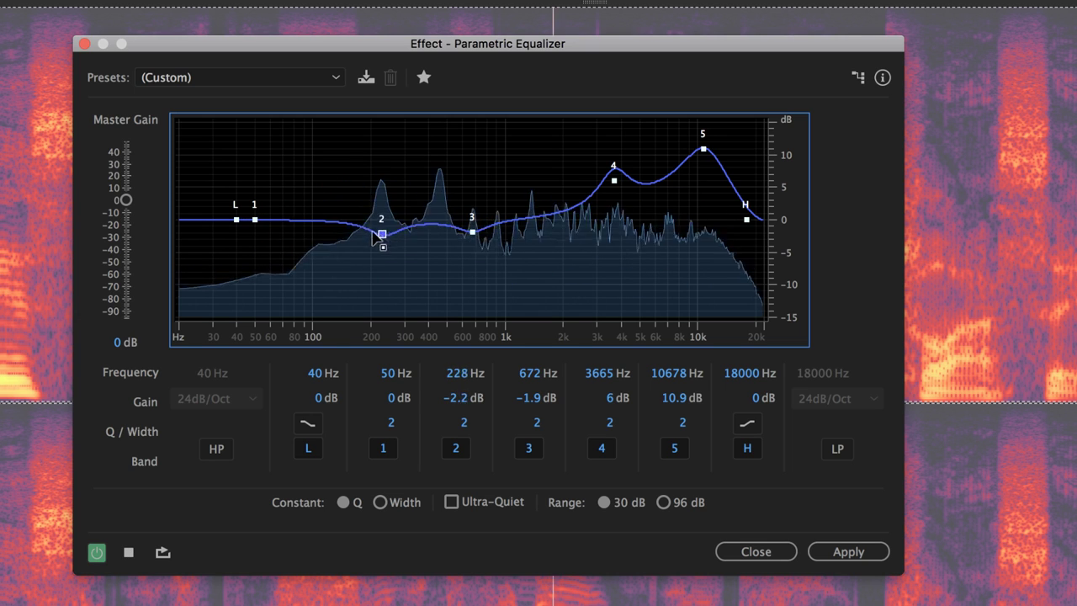
left_click_drag(237, 220, 243, 332)
key("space")
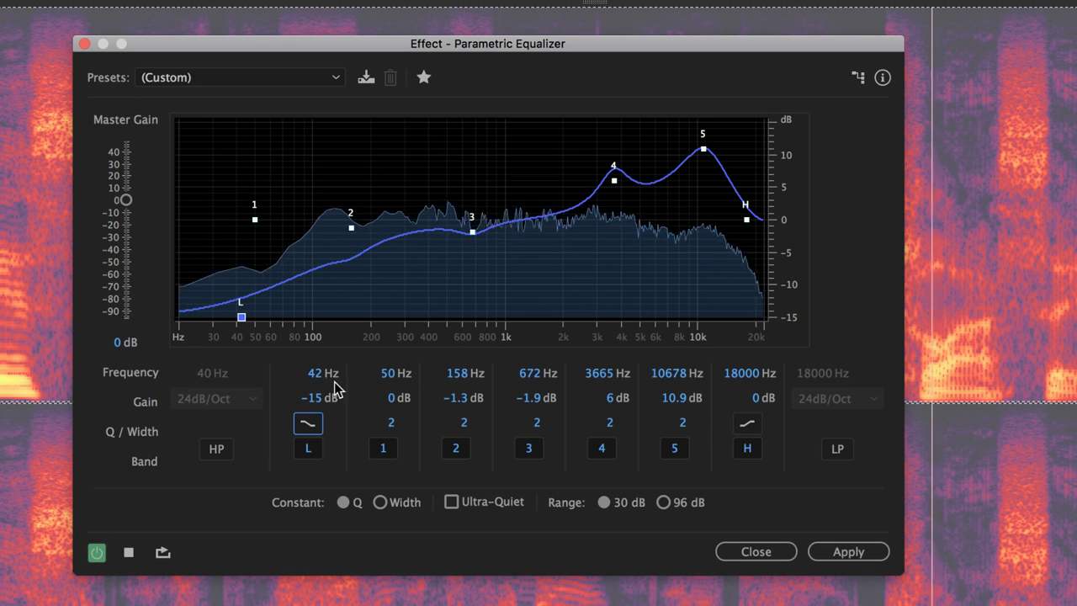
Switch the equalizer's low shelf to its steeper slope and apply the Parametric Equalizer to the phrase
key("space")
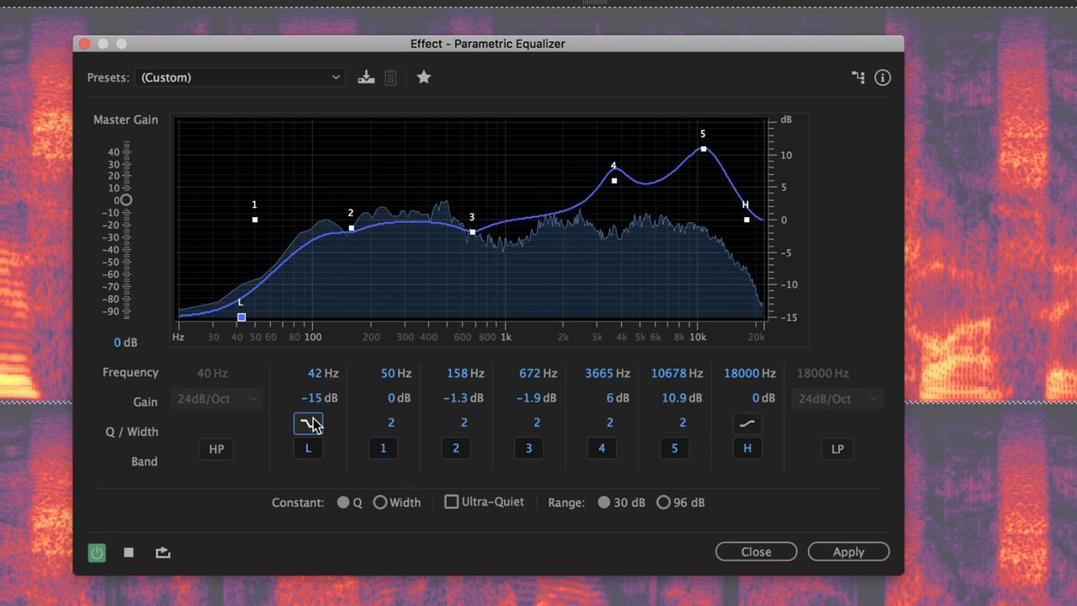
left_click(845, 553)
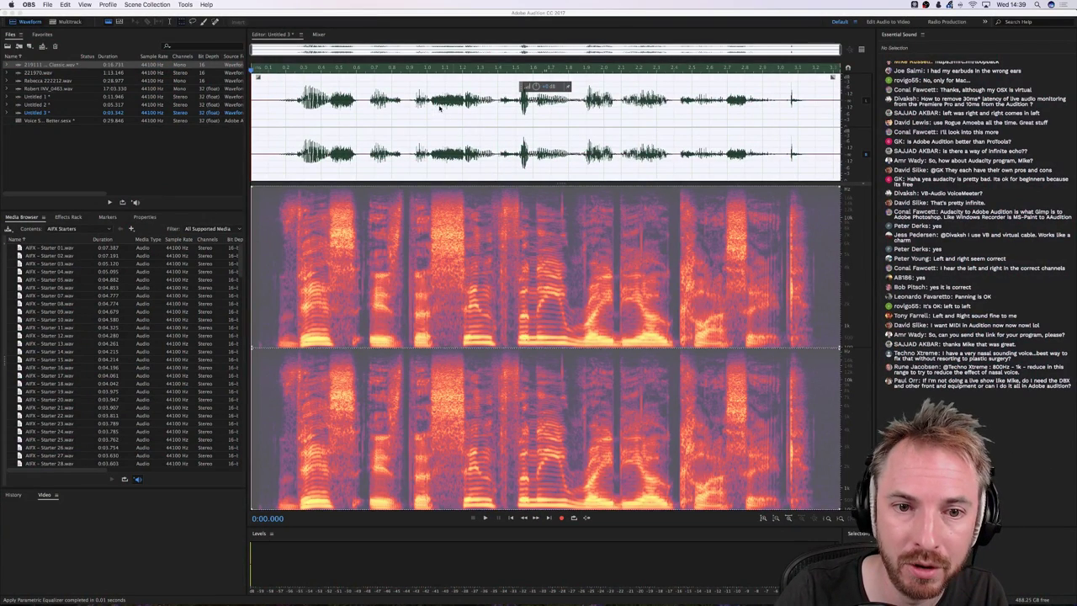
left_click(425, 103)
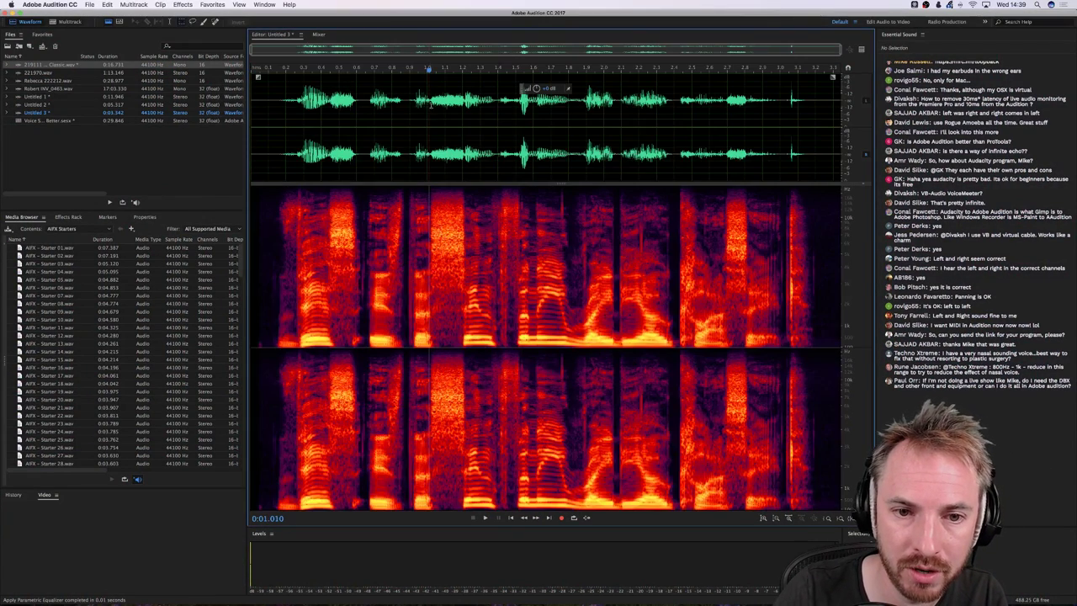
Clear the selection of the whole phrase and hide the spectral frequency display
key("ctrl+z")
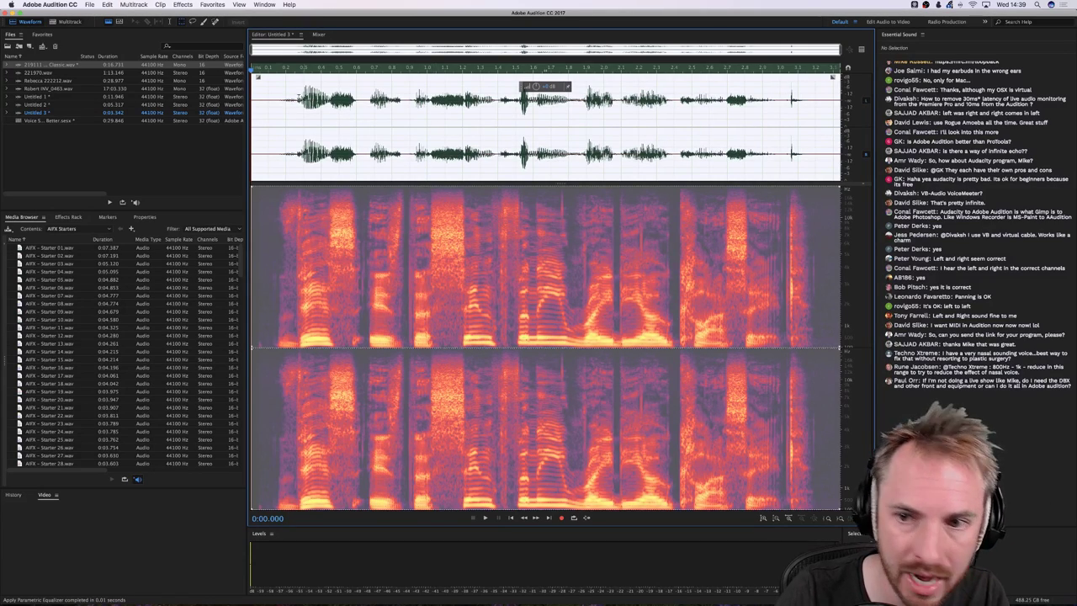
key("ctrl+shift+a")
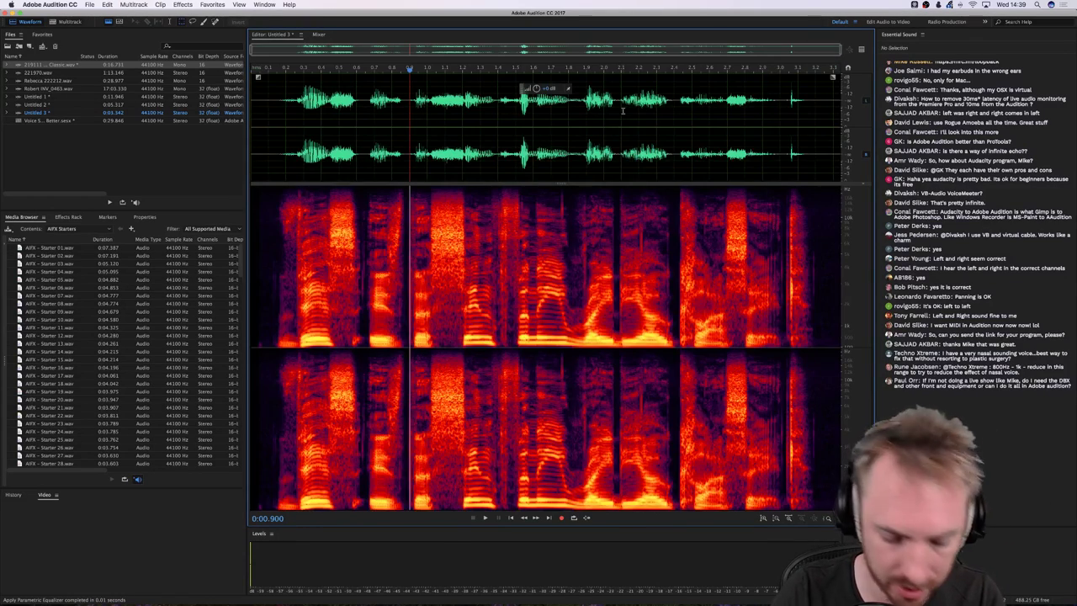
key("shift+d")
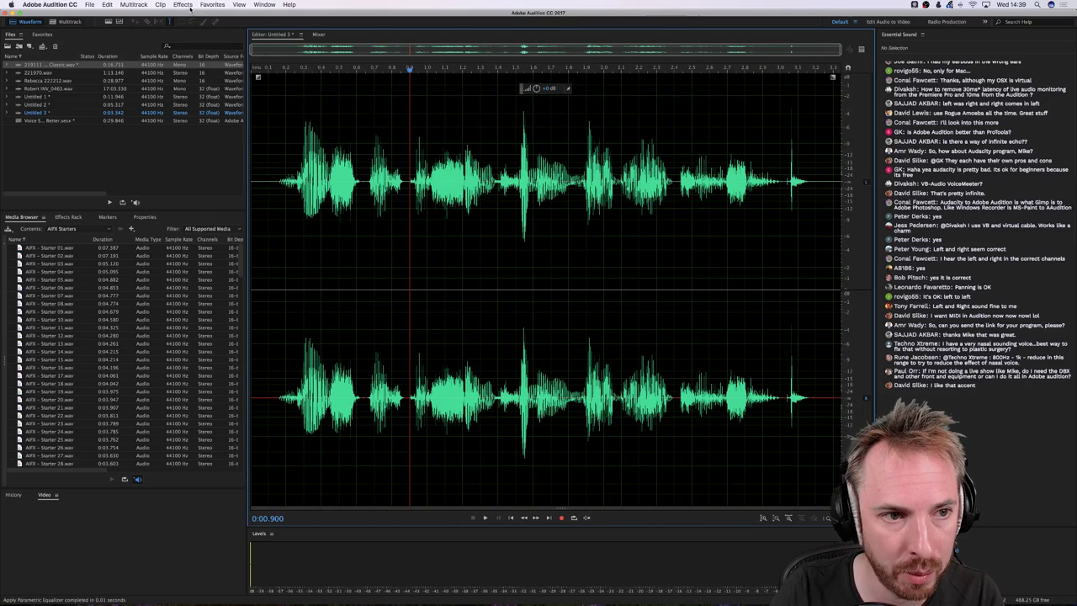
Open the Single-band Compressor effect for the phrase and audition it with the current settings
left_click(183, 4)
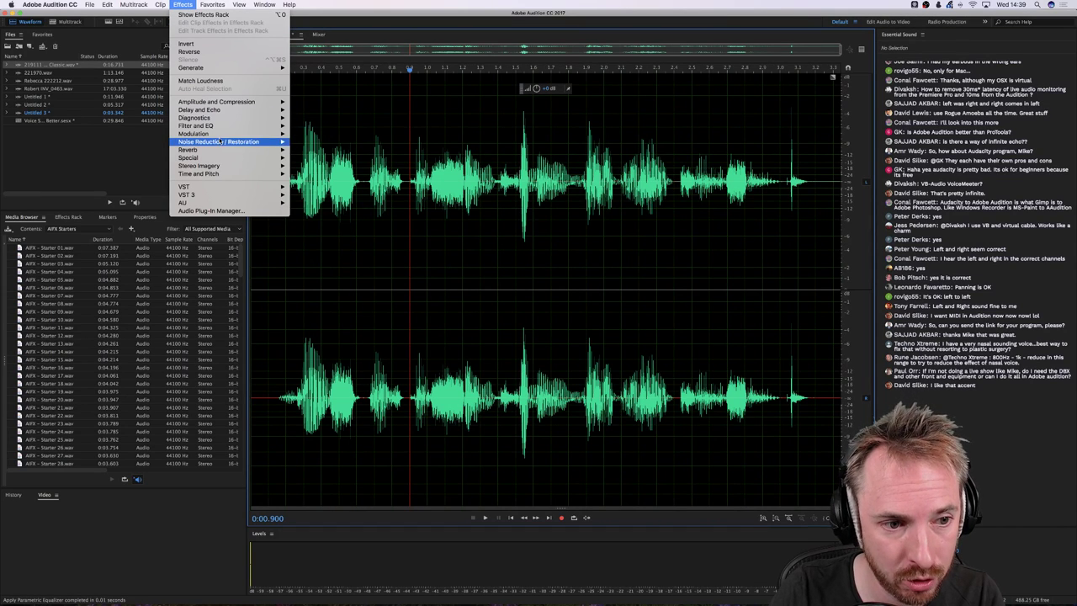
mouse_move(228, 162)
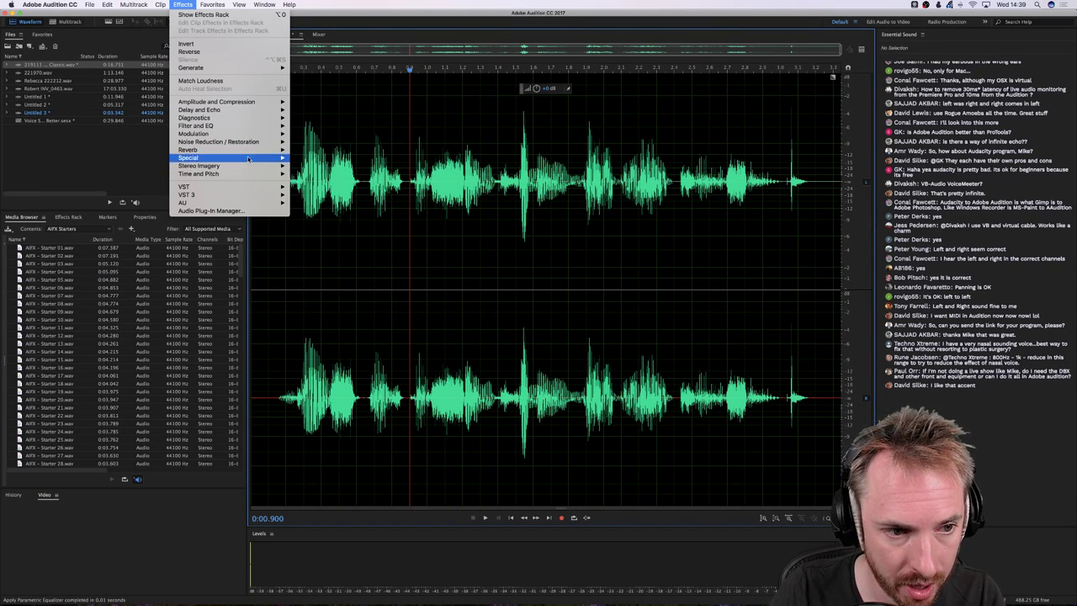
mouse_move(289, 102)
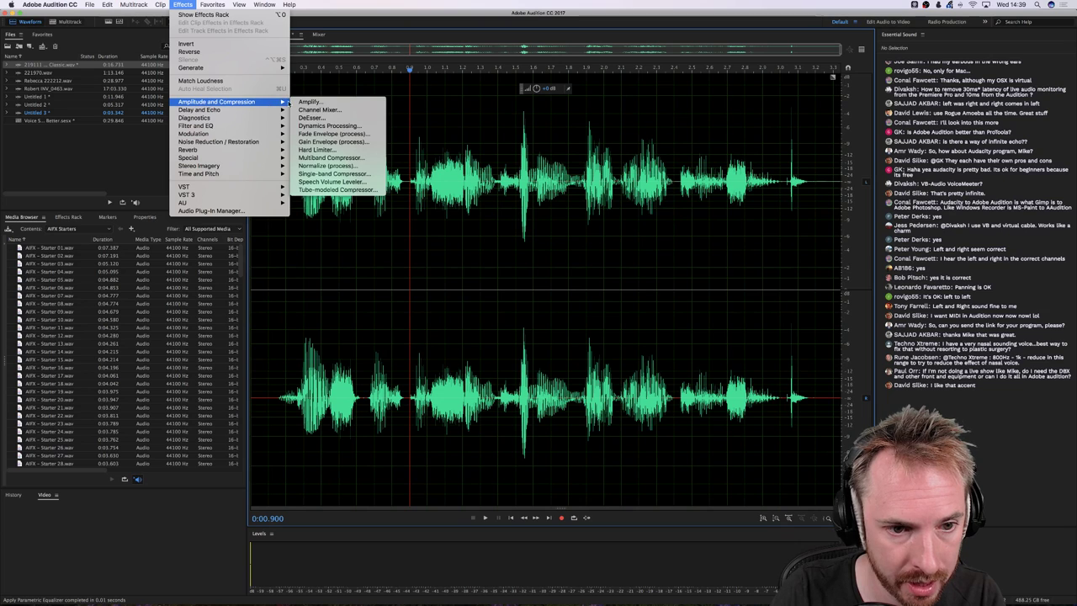
left_click(353, 175)
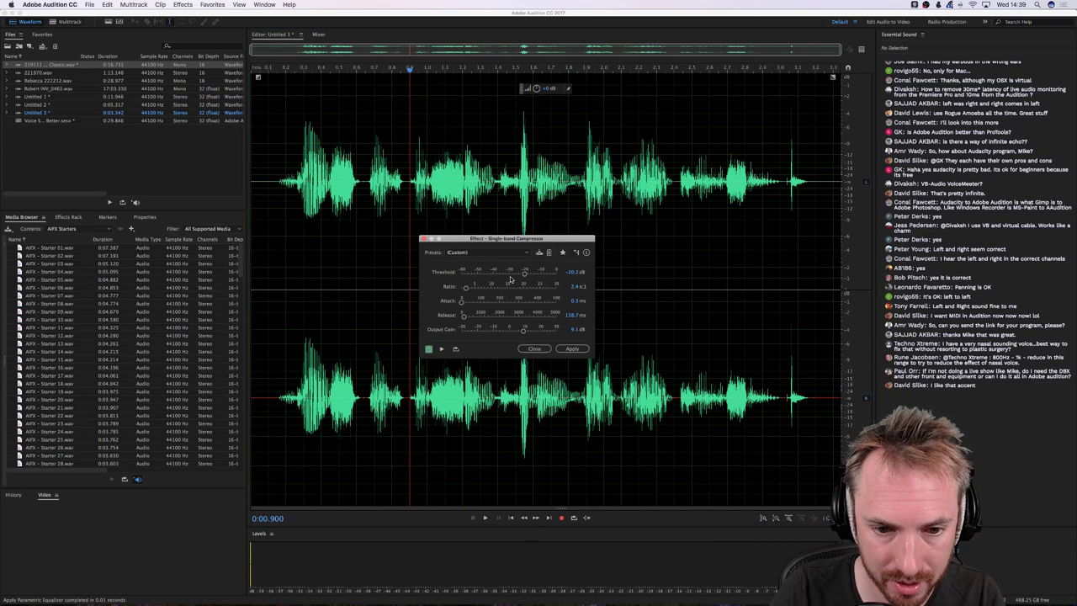
key("space")
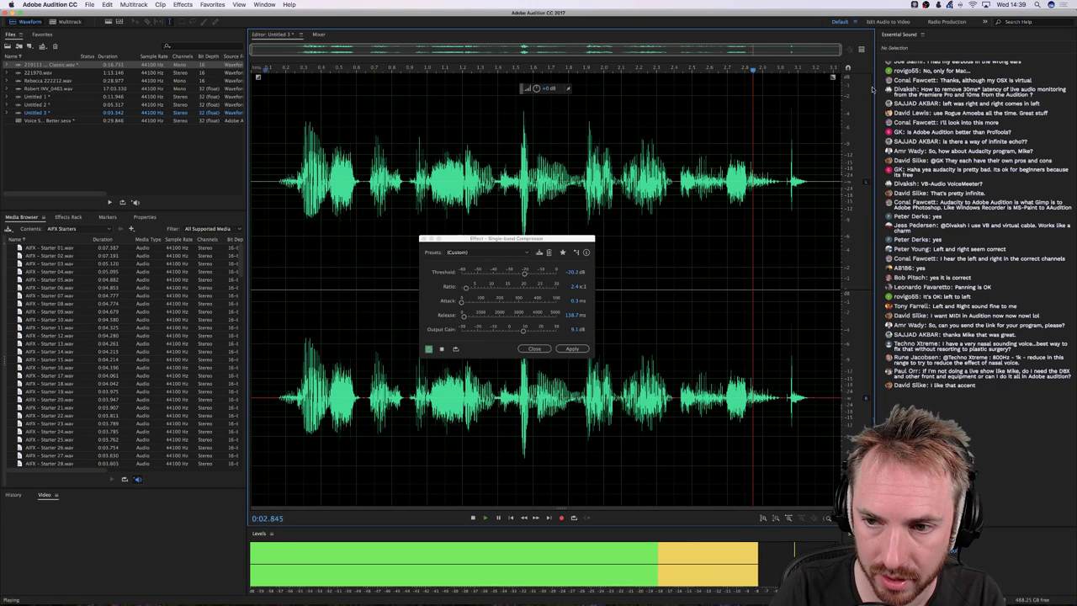
key("space")
Show the Preview Editor for comparison, then set the compressor threshold to -16.7 dB and apply the effect
left_click(861, 51)
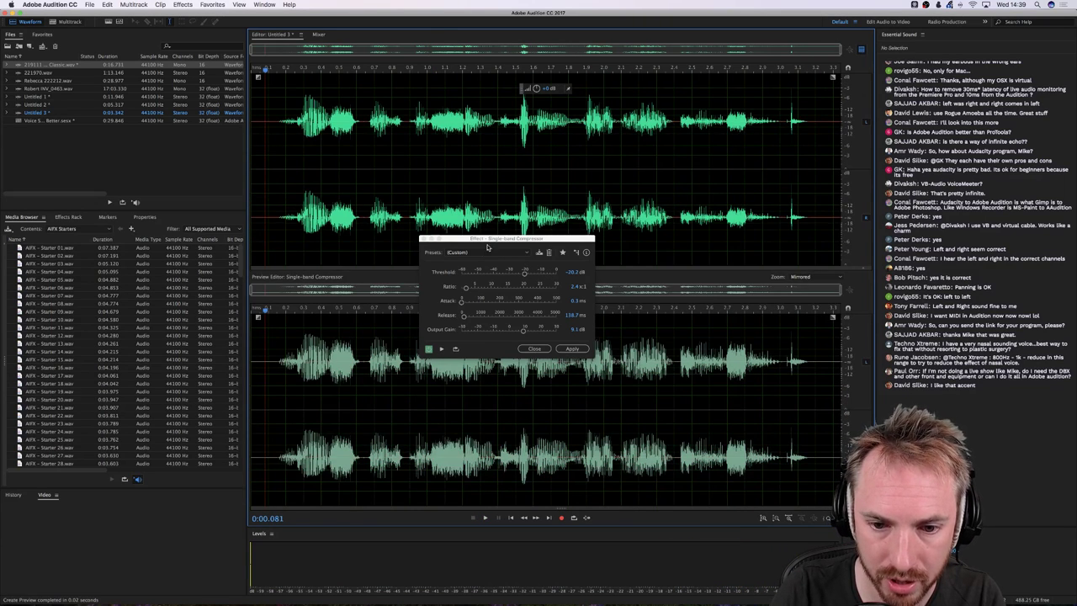
key("space")
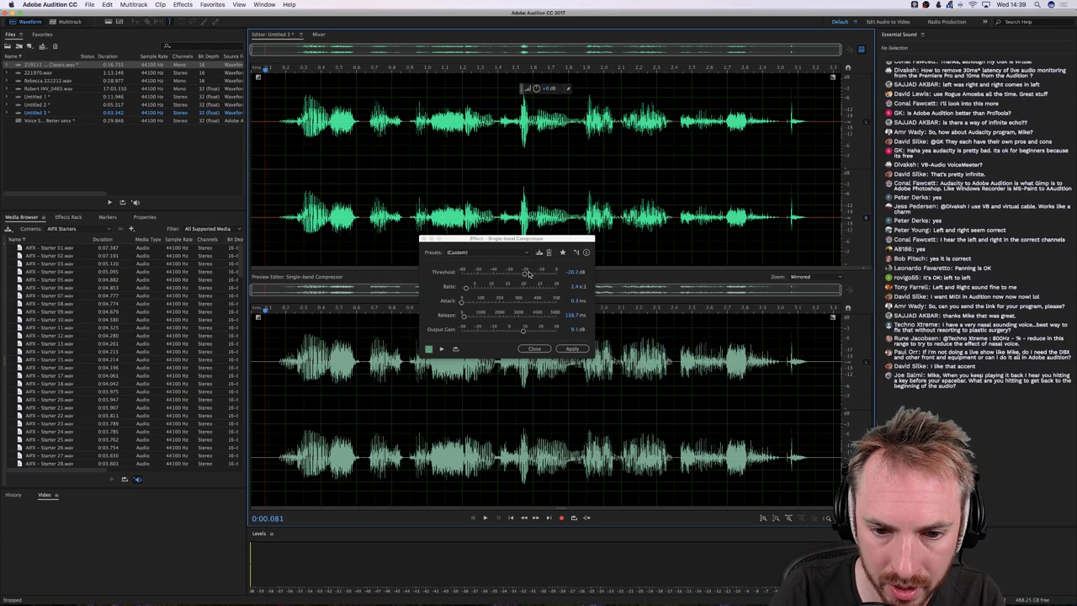
left_click_drag(525, 274, 528, 276)
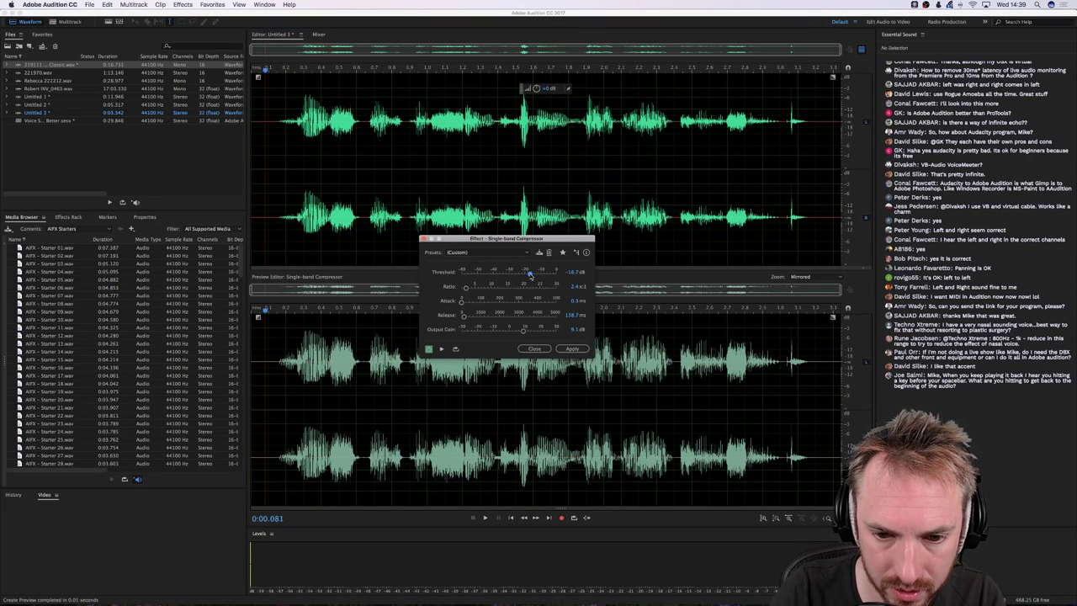
key("space")
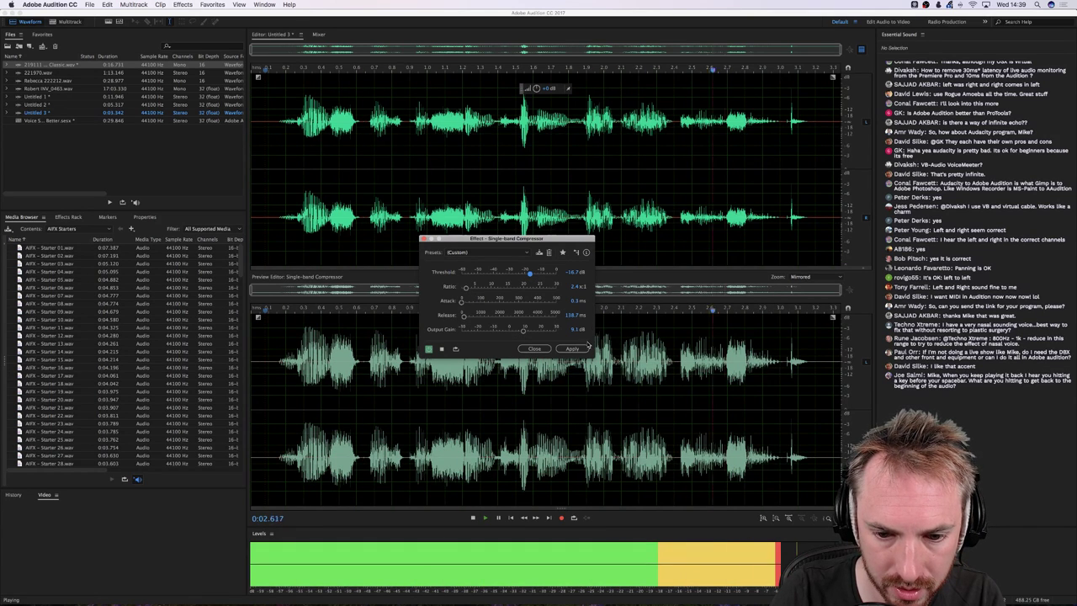
left_click(575, 348)
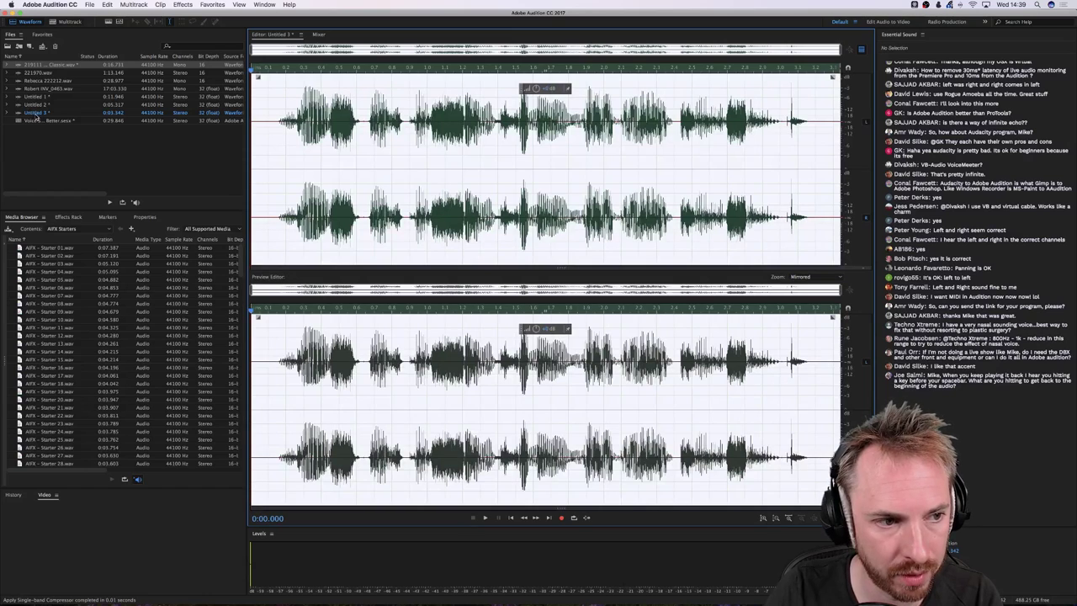
Compare the processed phrase in Untitled 3 with the selected phrase in the Synthphony Radio Classic recording by playing both
key("space")
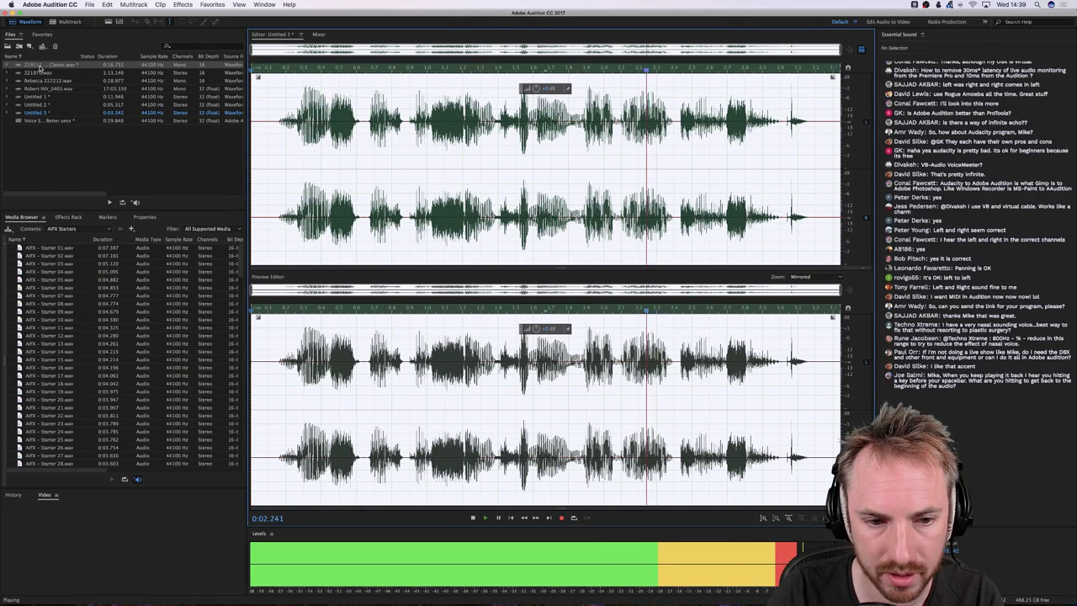
key("space")
double_click(39, 65)
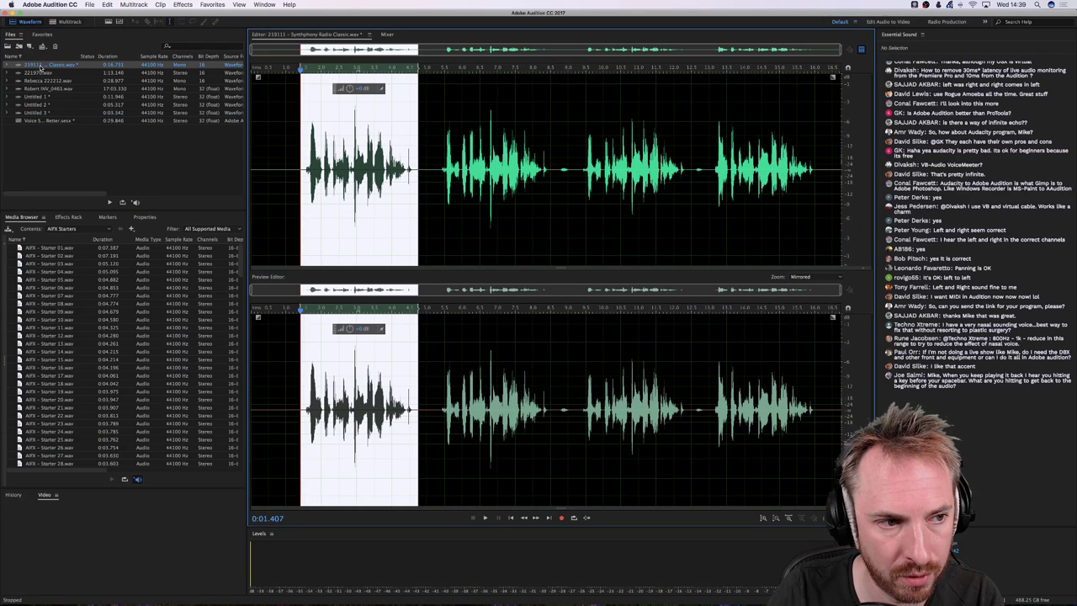
key("space")
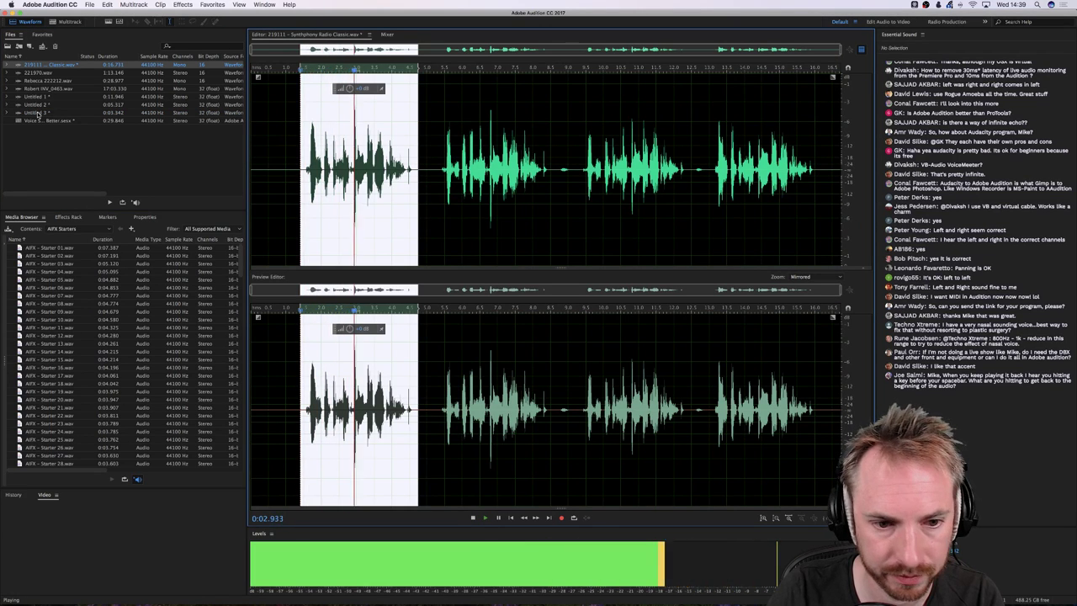
double_click(36, 112)
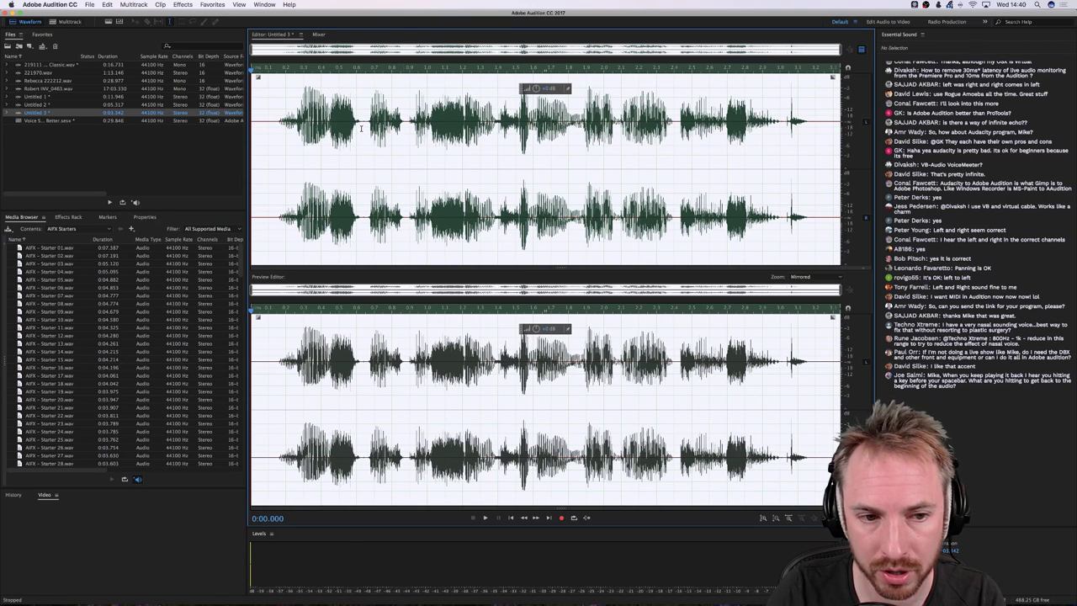
key("space")
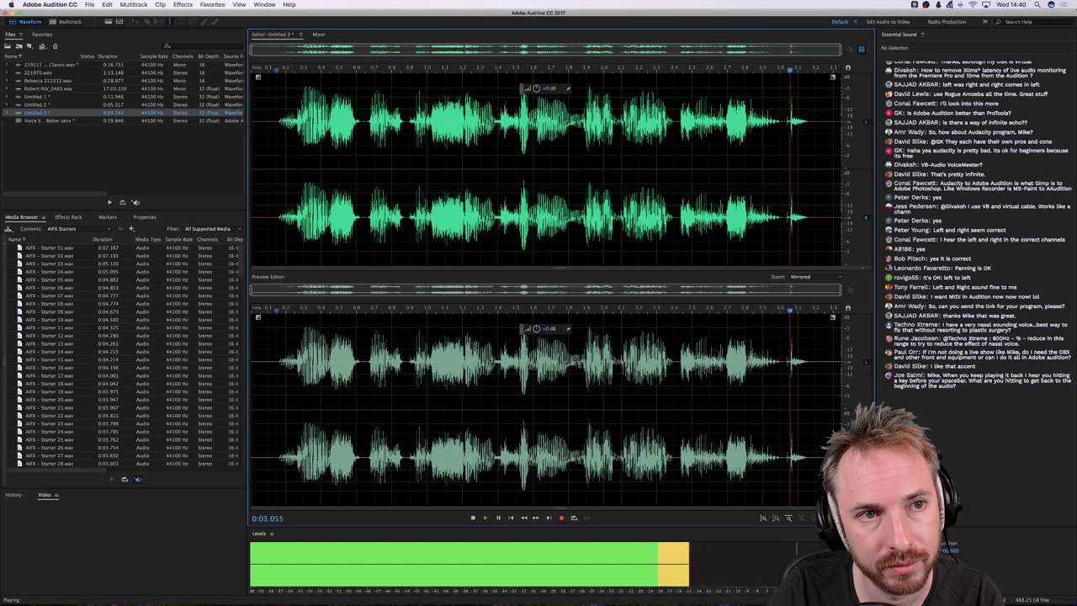
Replay the processed phrase up to about 1.717 s and hide the Preview Editor
key("space")
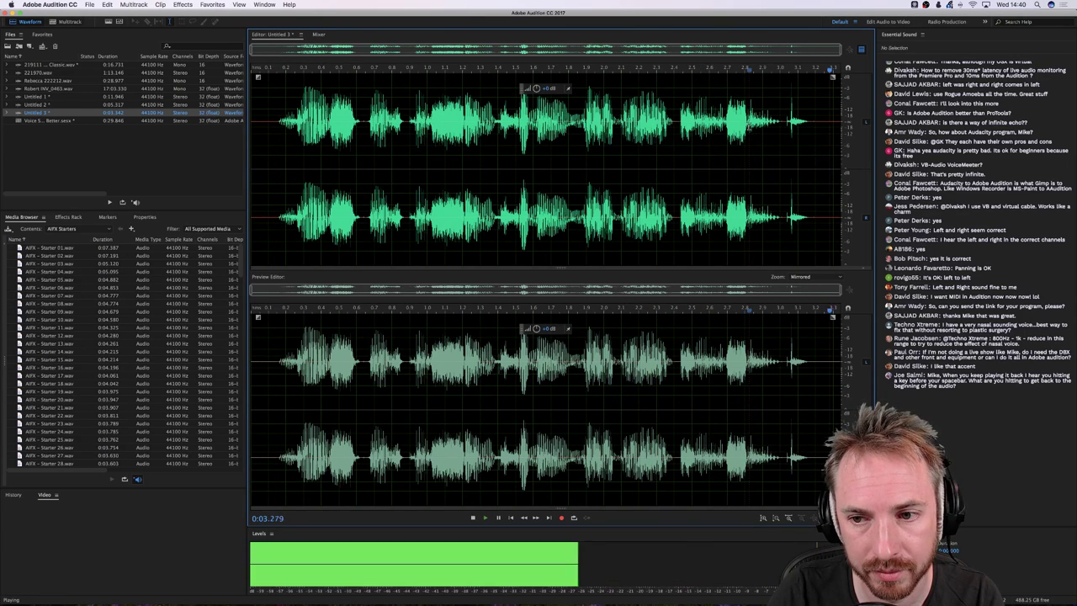
key("space")
key("space")
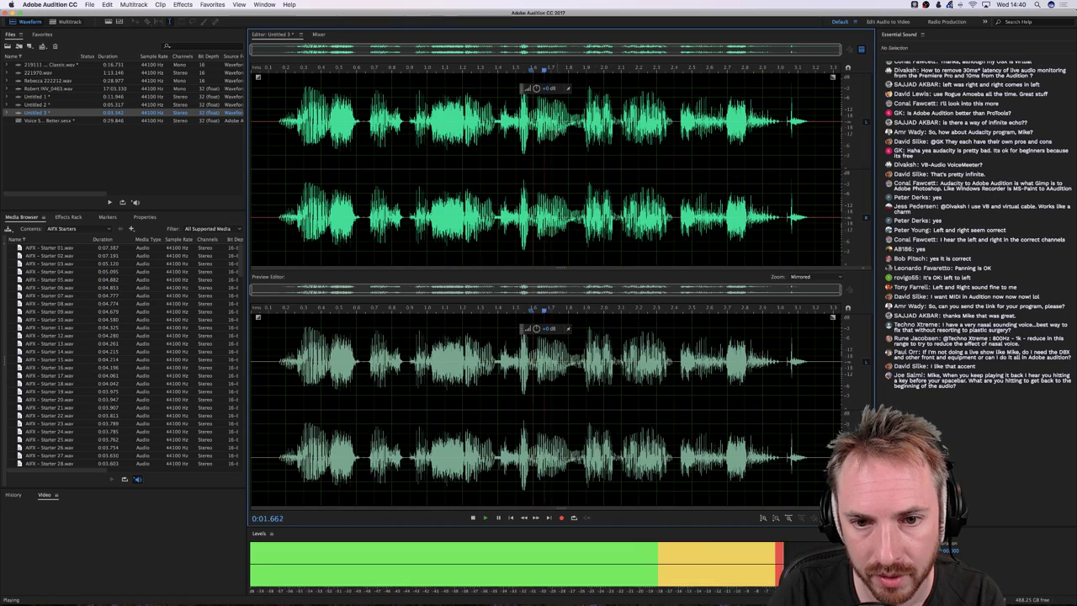
key("space")
scroll(553, 66, "up", 5)
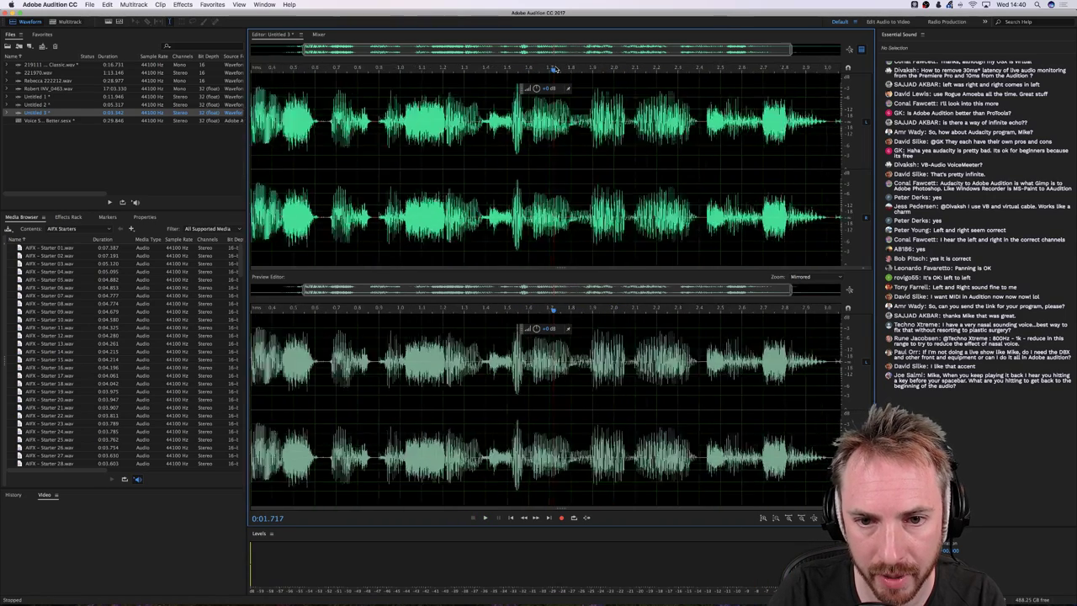
left_click(861, 50)
scroll(540, 65, "up", 5)
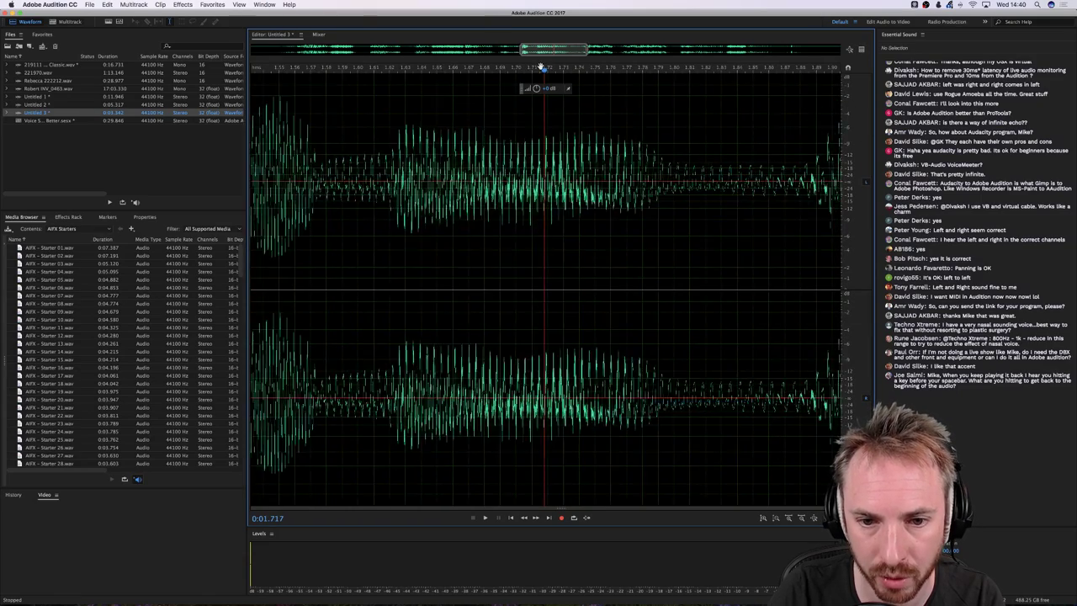
scroll(540, 66, "down", 4)
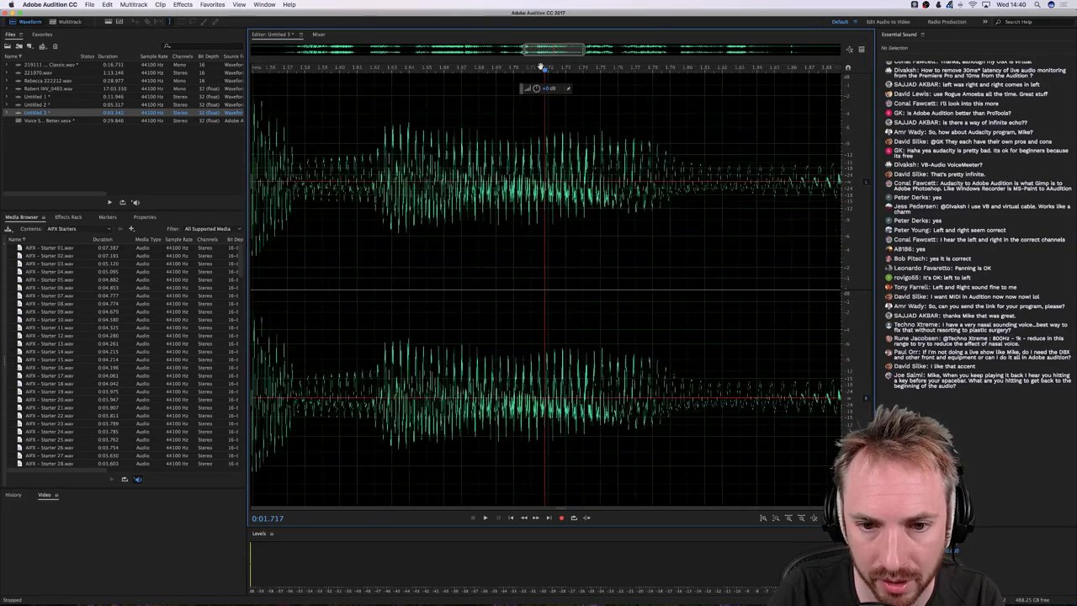
Select a section about 0.197 s long starting at 1.599 s and play it back
left_click_drag(415, 147, 628, 155)
key("space")
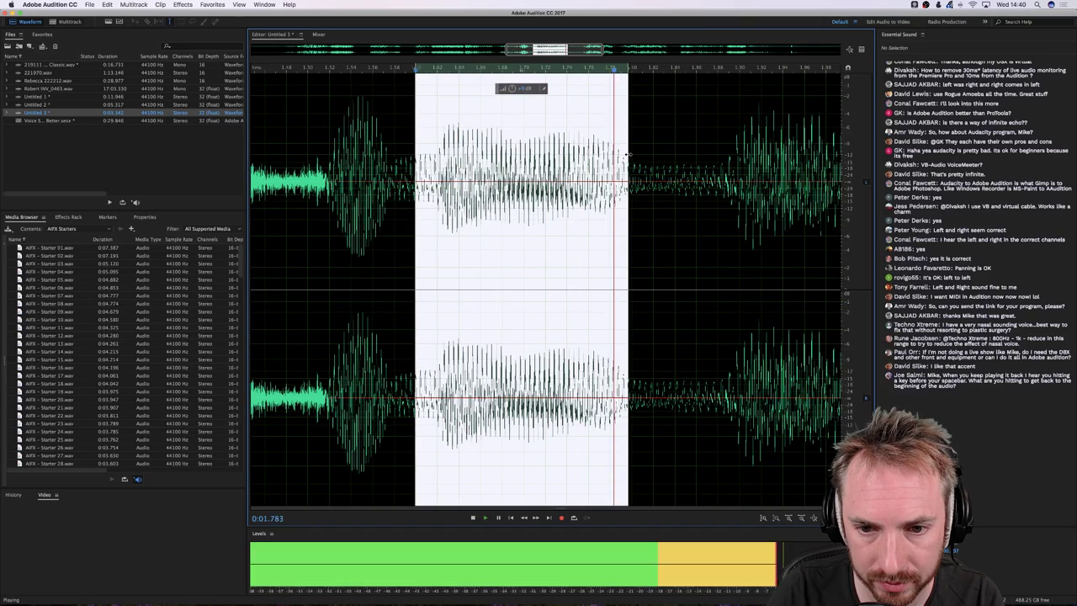
key("space")
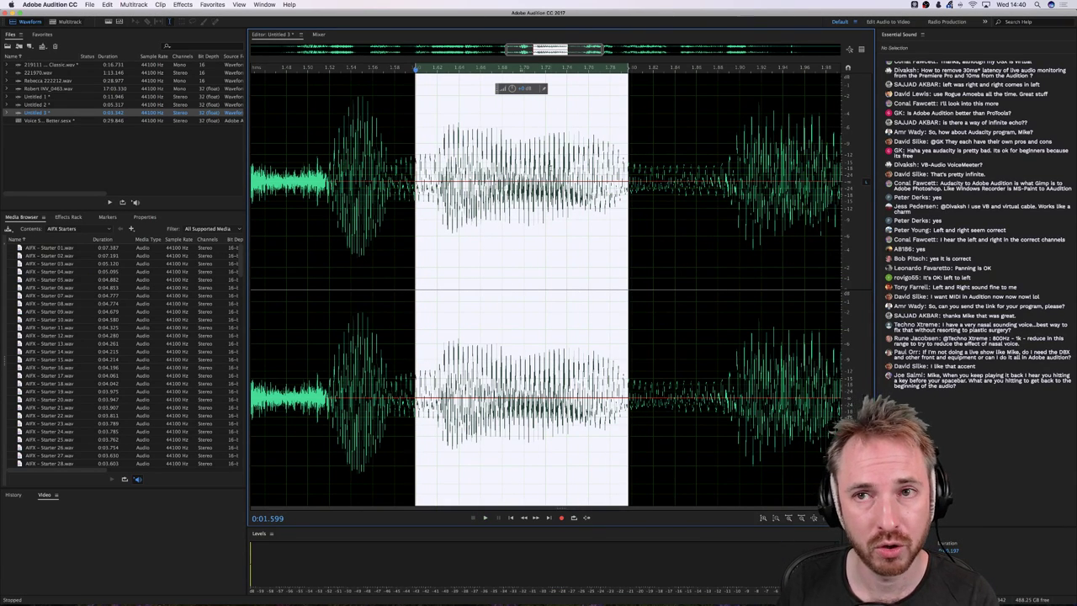
key("space")
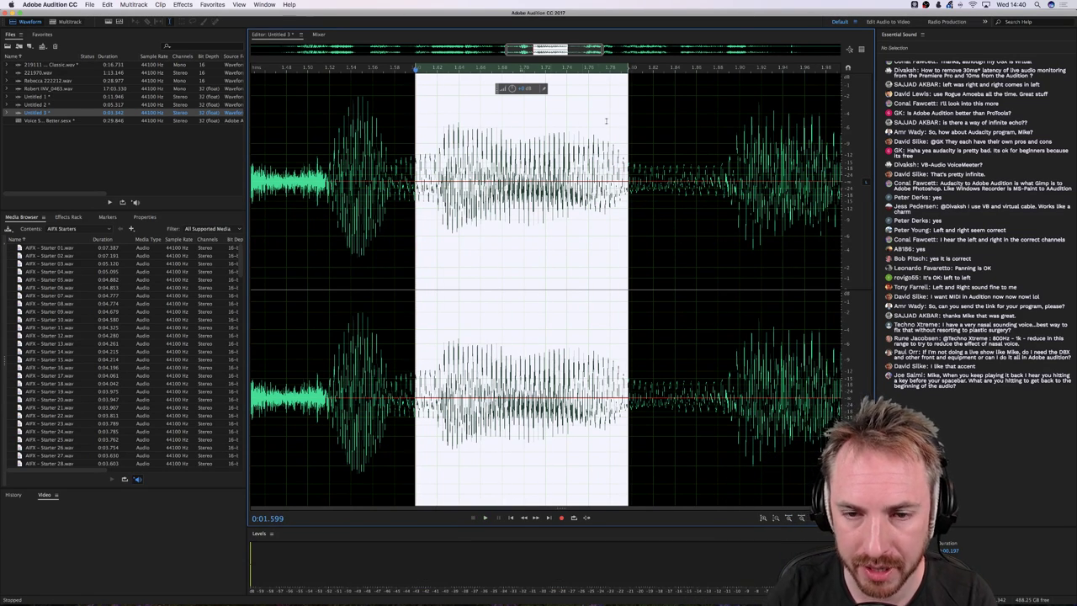
Examine the waveform closely around the small jagged spike near 1.764 s
scroll(607, 73, "up", 5)
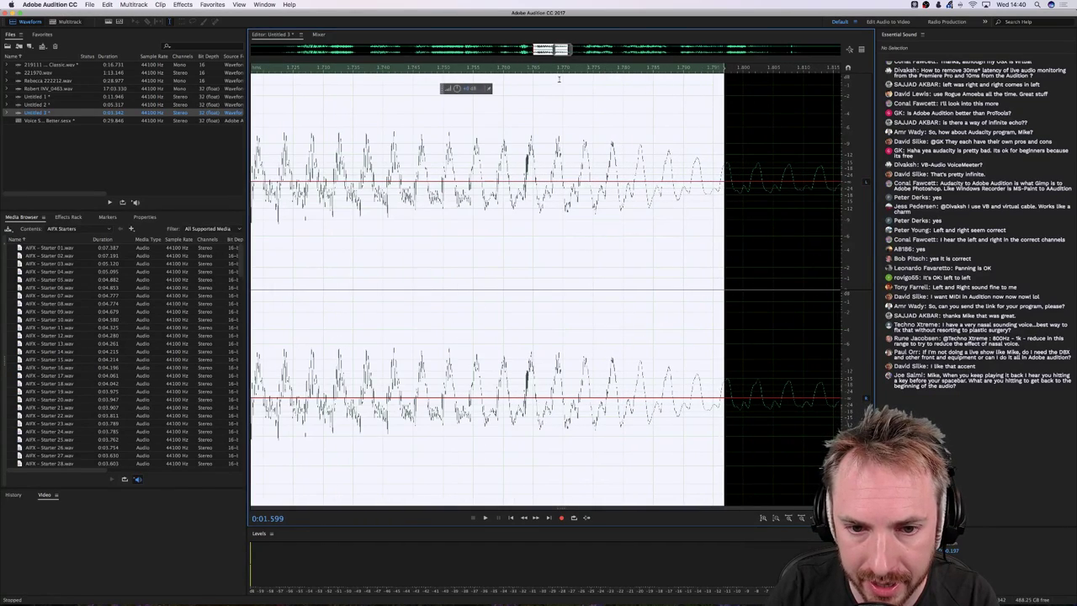
left_click(527, 158)
scroll(527, 73, "up", 6)
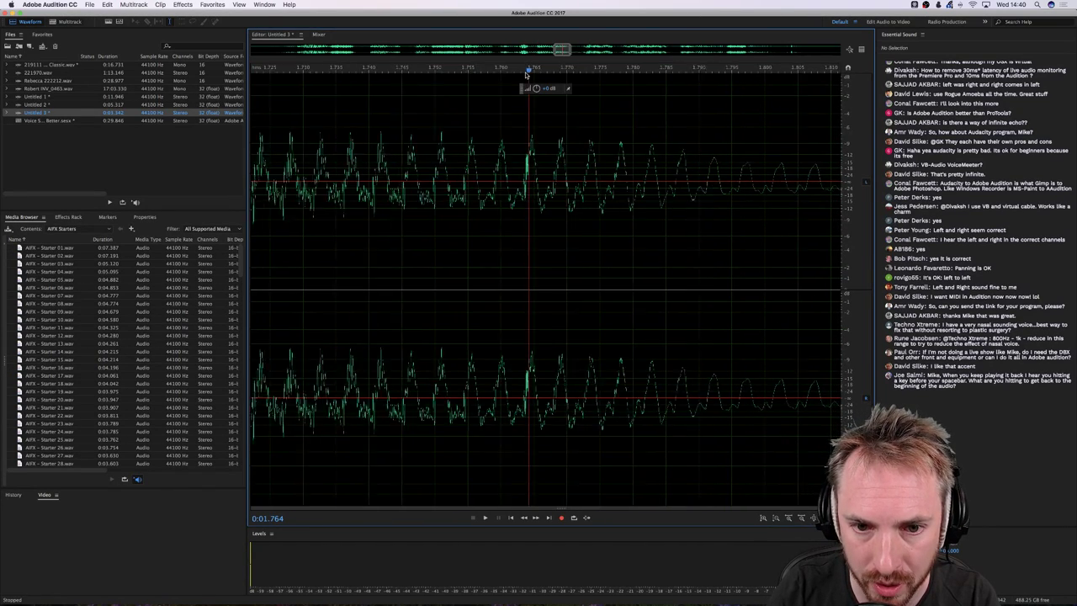
left_click_drag(527, 177, 553, 171)
left_click(510, 171)
scroll(551, 66, "down", 5)
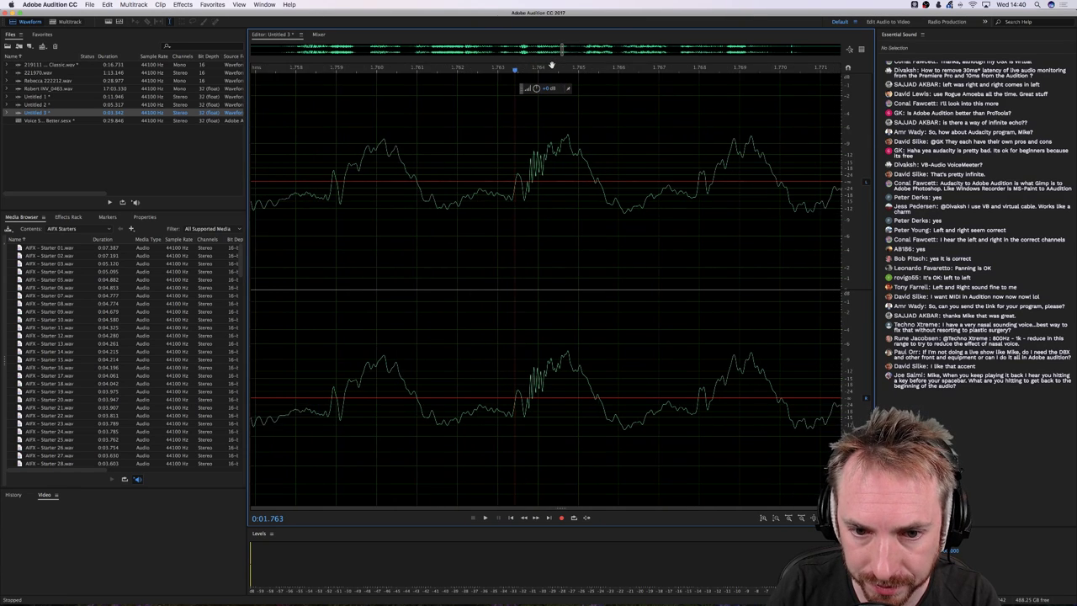
Select a section about 0.362 s long starting at 1.527 s and audition it
scroll(551, 66, "down", 4)
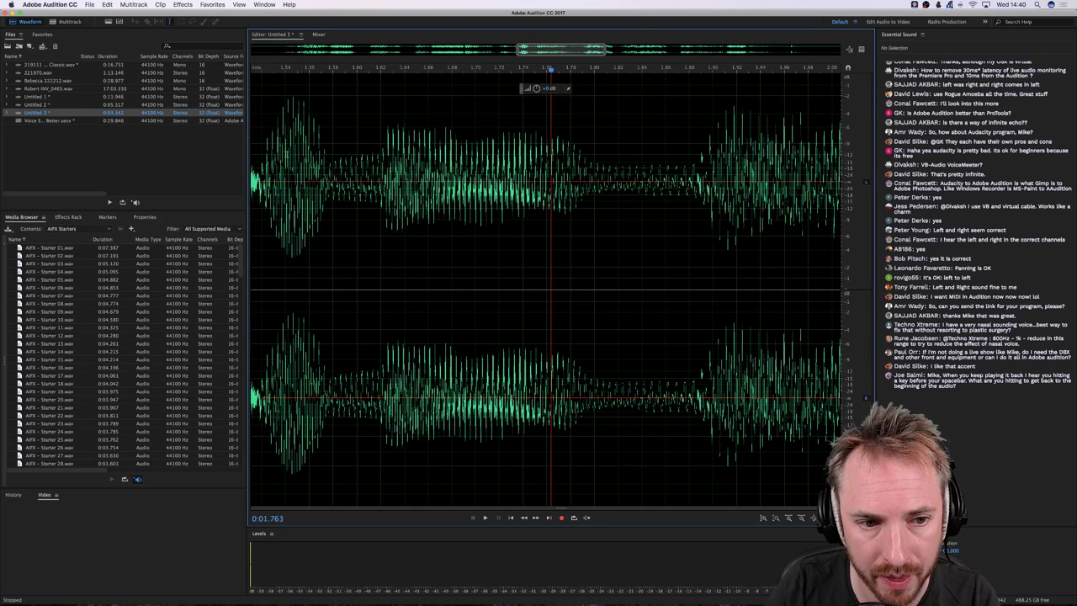
left_click_drag(271, 153, 703, 153)
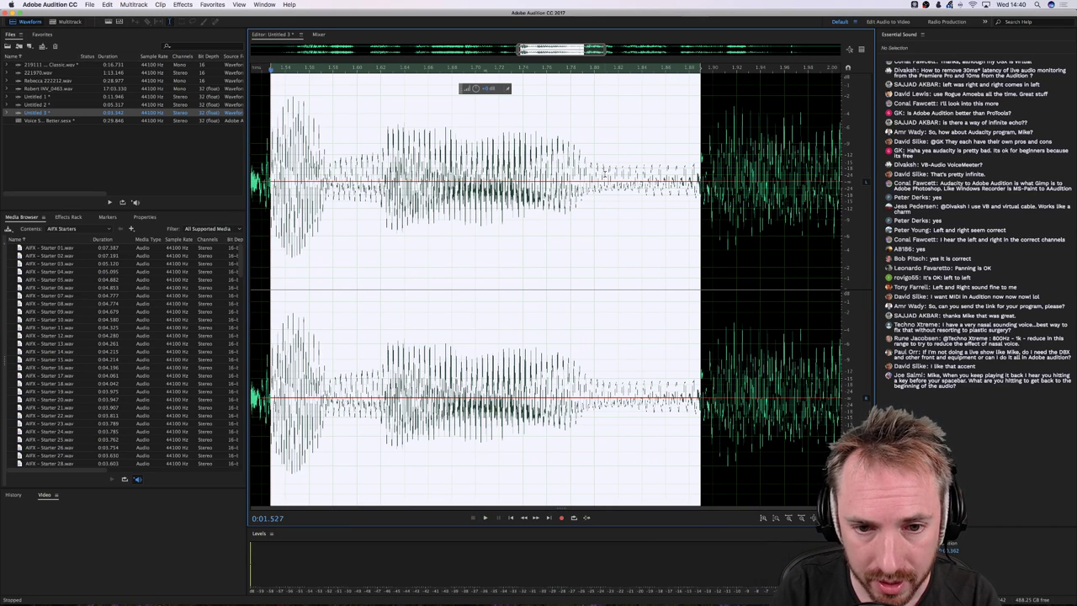
key("space")
key("space")
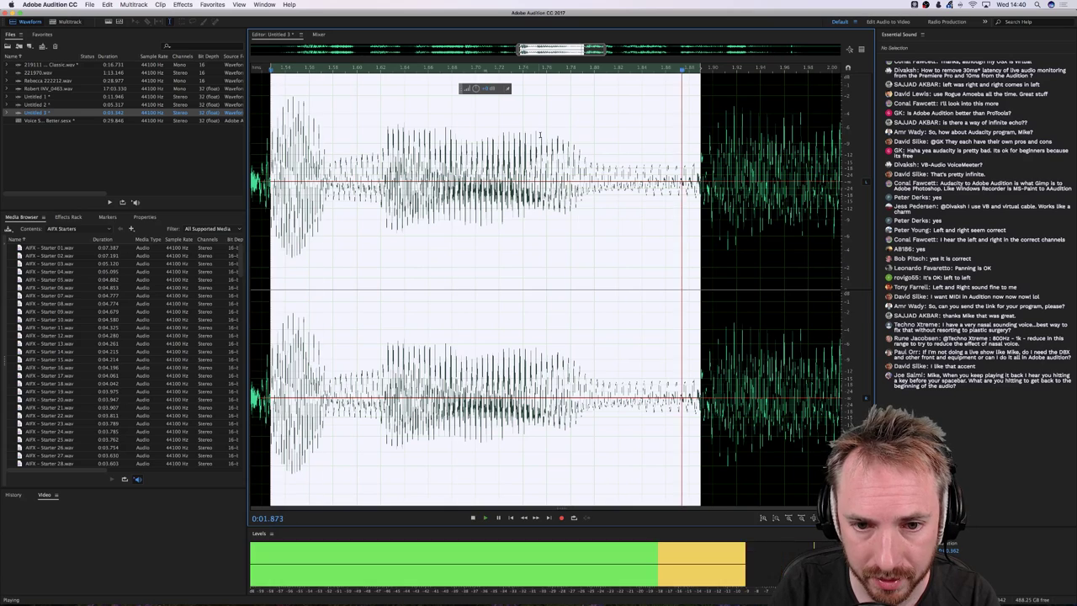
Inspect the waveform cycles around the jagged spike near 1.763 s up close, placing the playhead on it
left_click(536, 64)
scroll(536, 69, "up", 5)
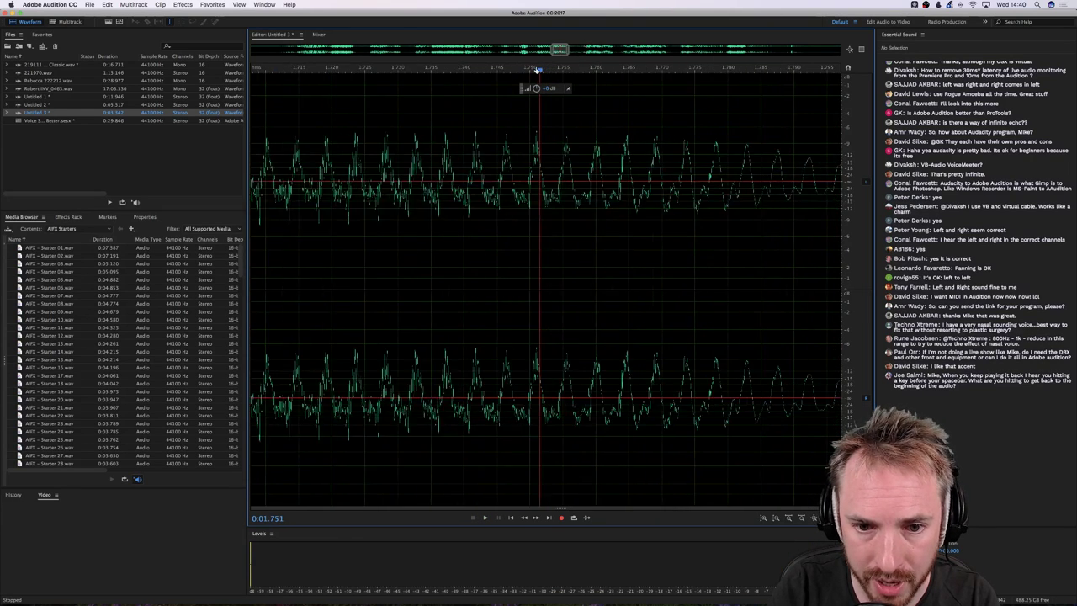
scroll(536, 69, "right", 2)
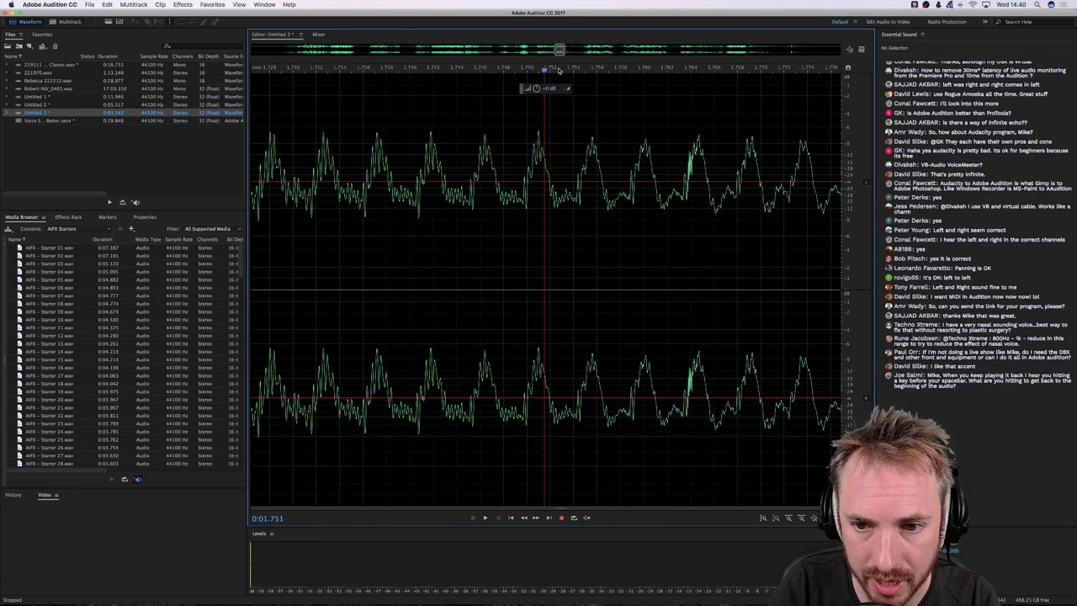
left_click(652, 69)
scroll(589, 92, "right", 3)
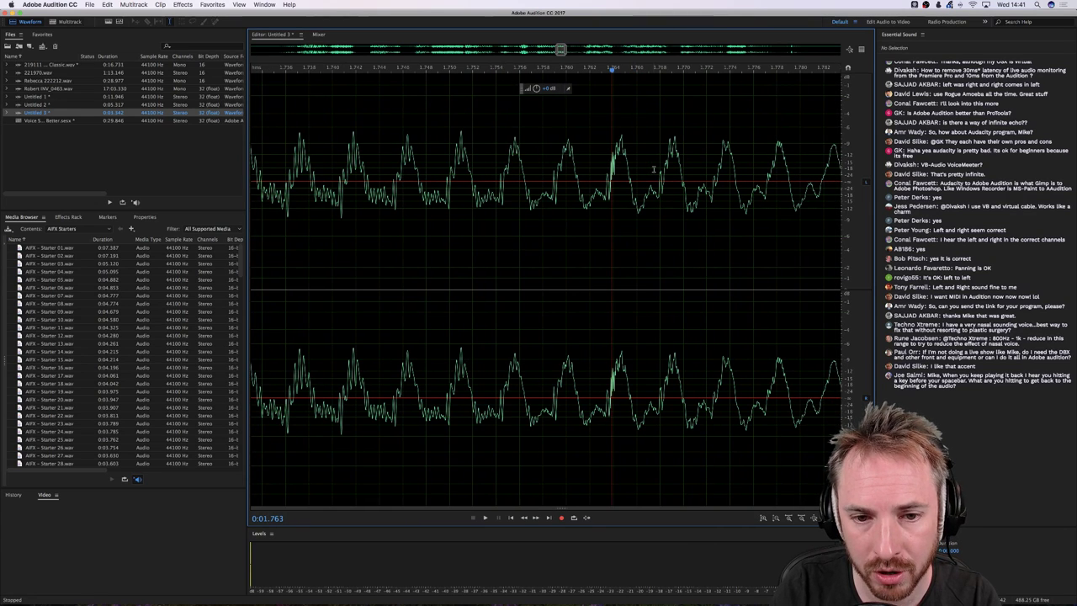
scroll(560, 106, "right", 1)
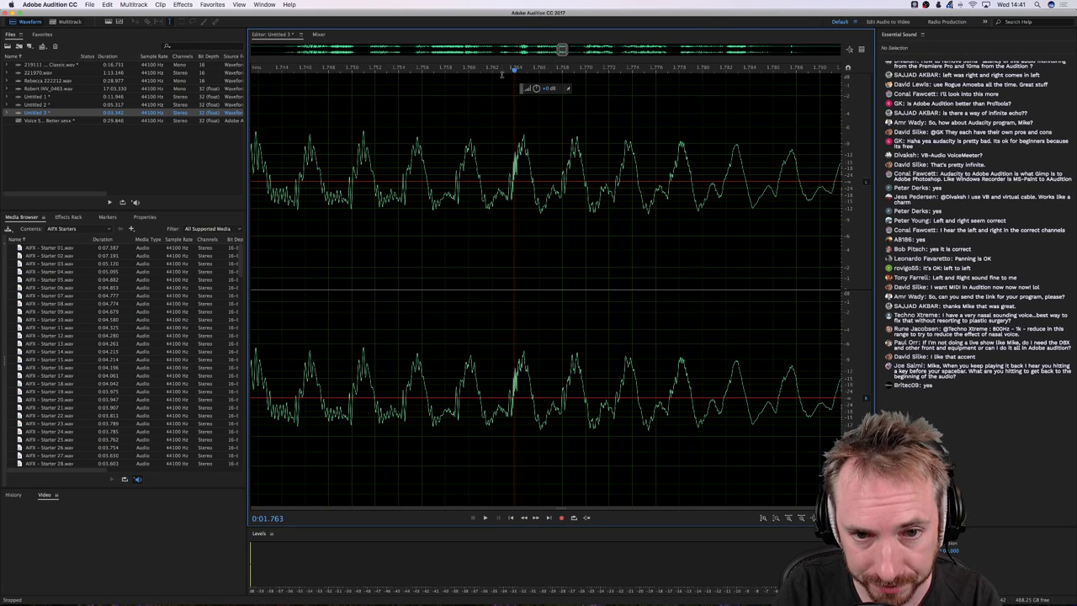
scroll(519, 69, "up", 4)
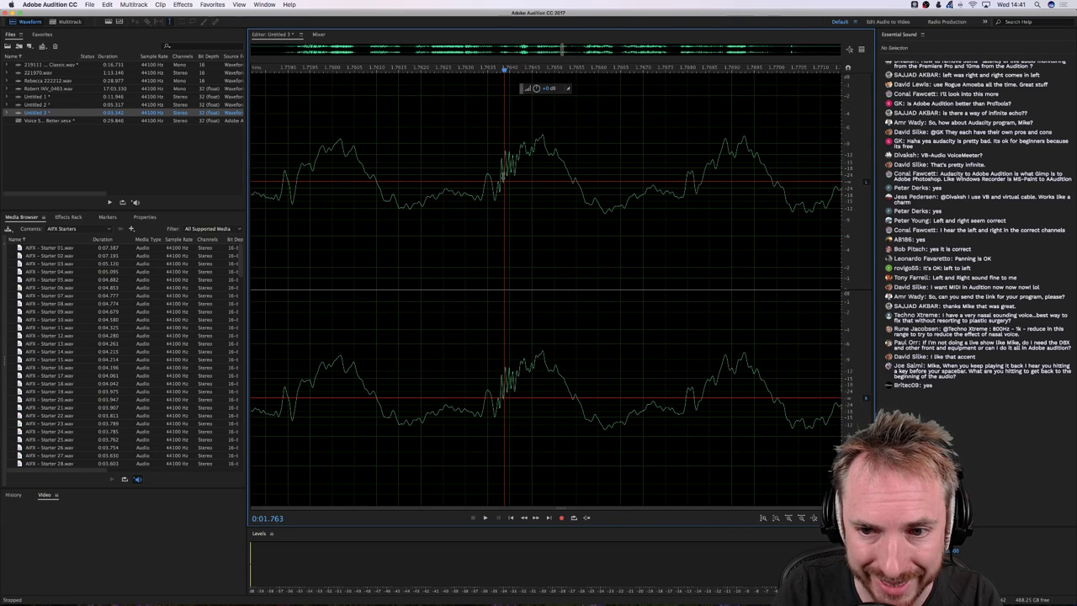
scroll(498, 176, "left", 2)
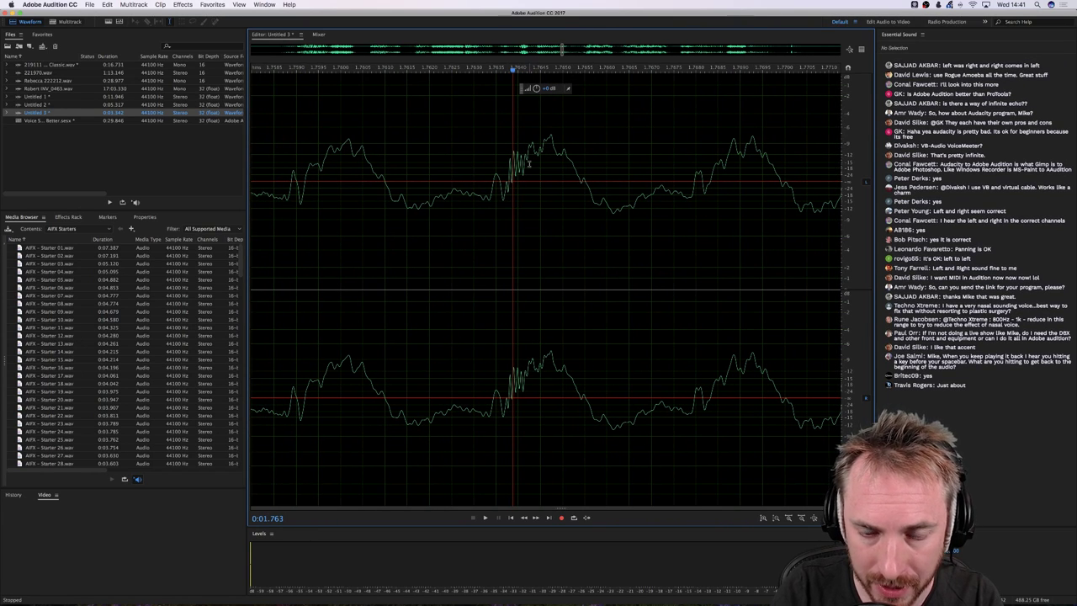
Select the single waveform cycle containing the spike, about 0.005 s long starting at 1.762 s, and audition it with loop playback
left_click(293, 174)
left_click_drag(293, 175, 695, 193)
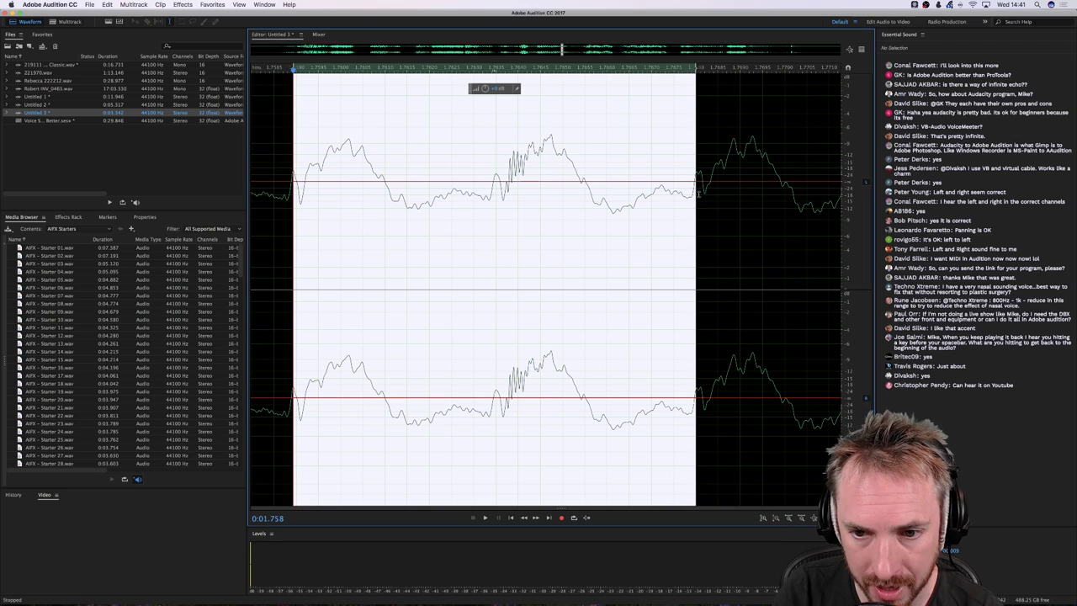
left_click_drag(695, 195, 661, 195)
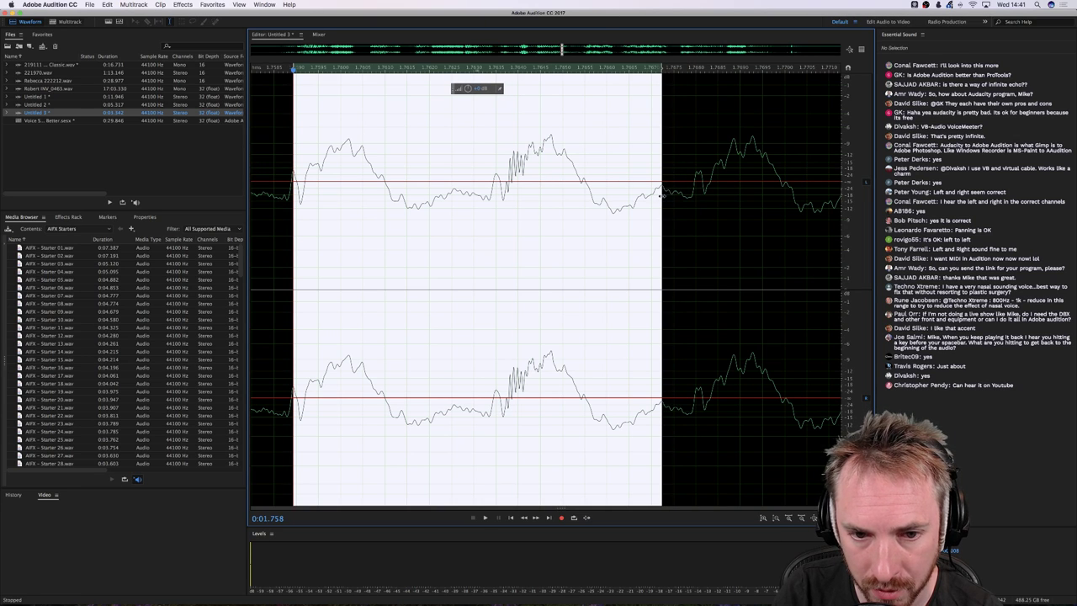
left_click_drag(293, 200, 454, 207)
key("space")
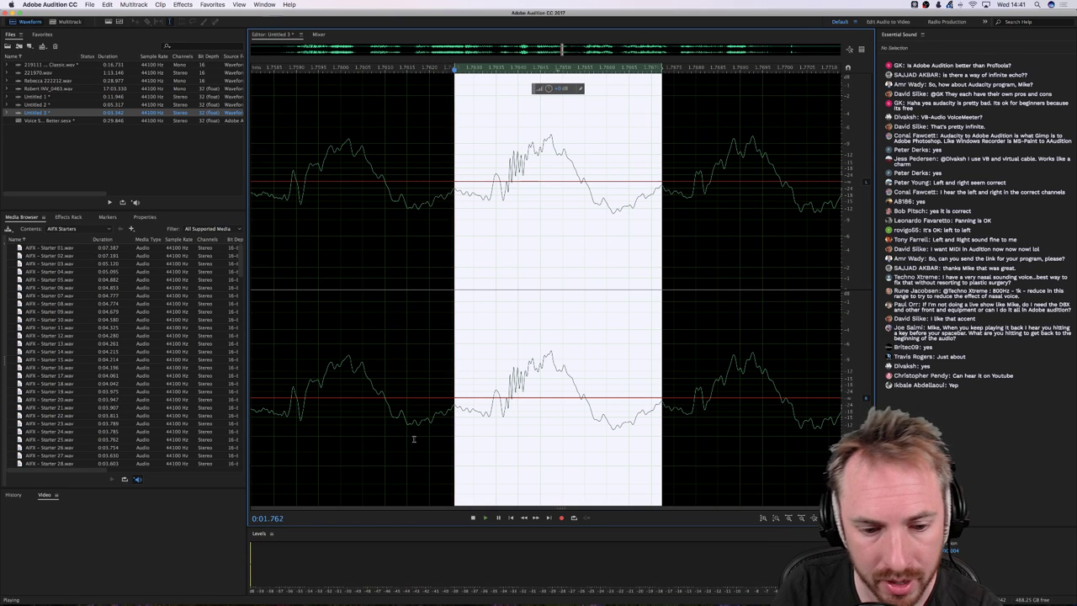
left_click(575, 518)
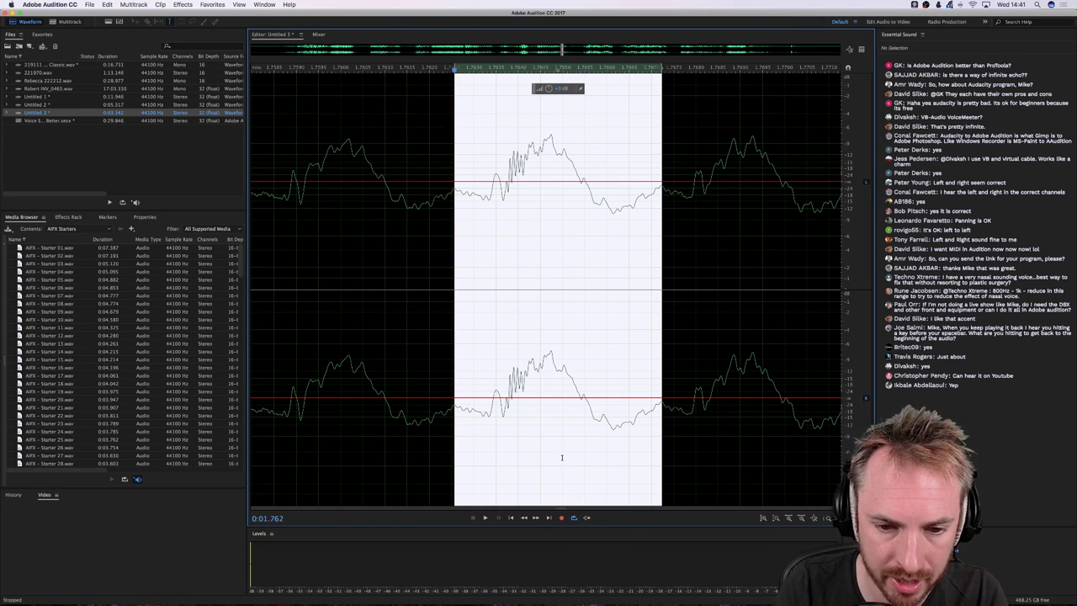
key("space")
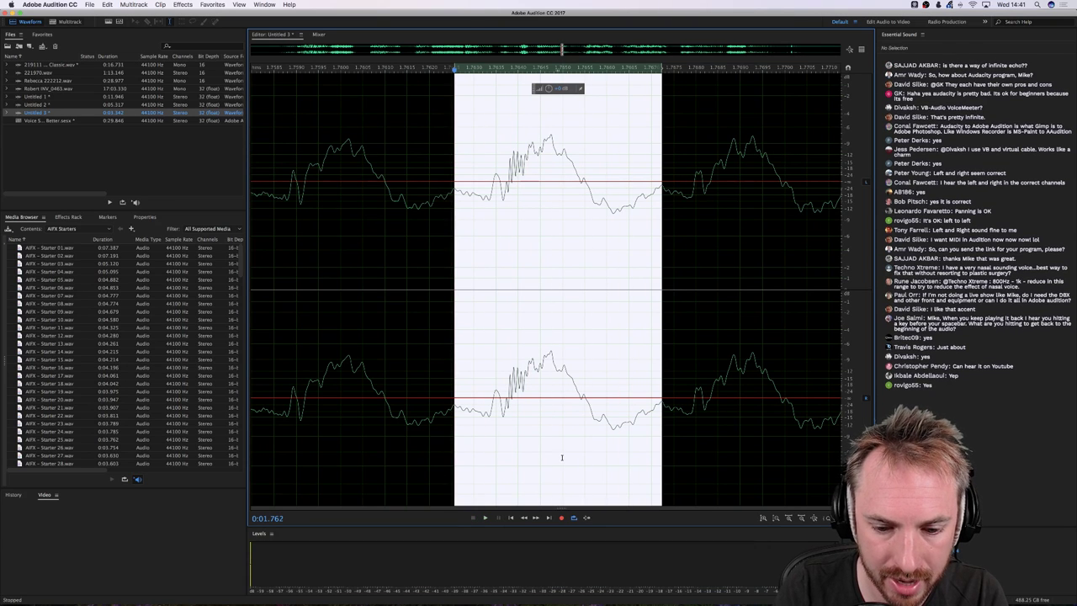
key("space")
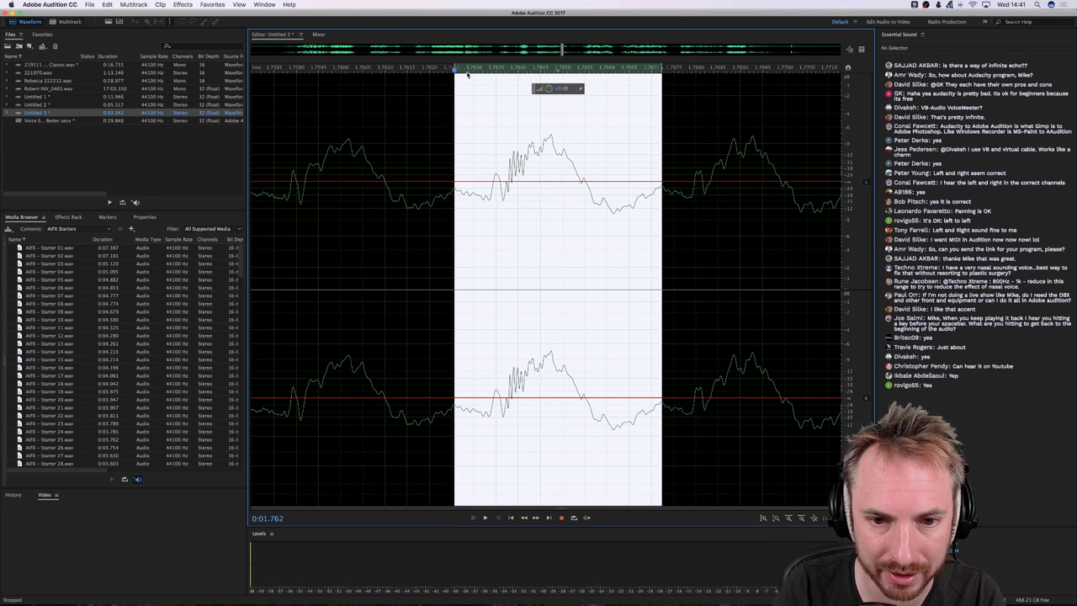
Delete the selected waveform cycle containing the click and return to the full view of the clip
left_click(469, 73)
scroll(469, 72, "down", 10)
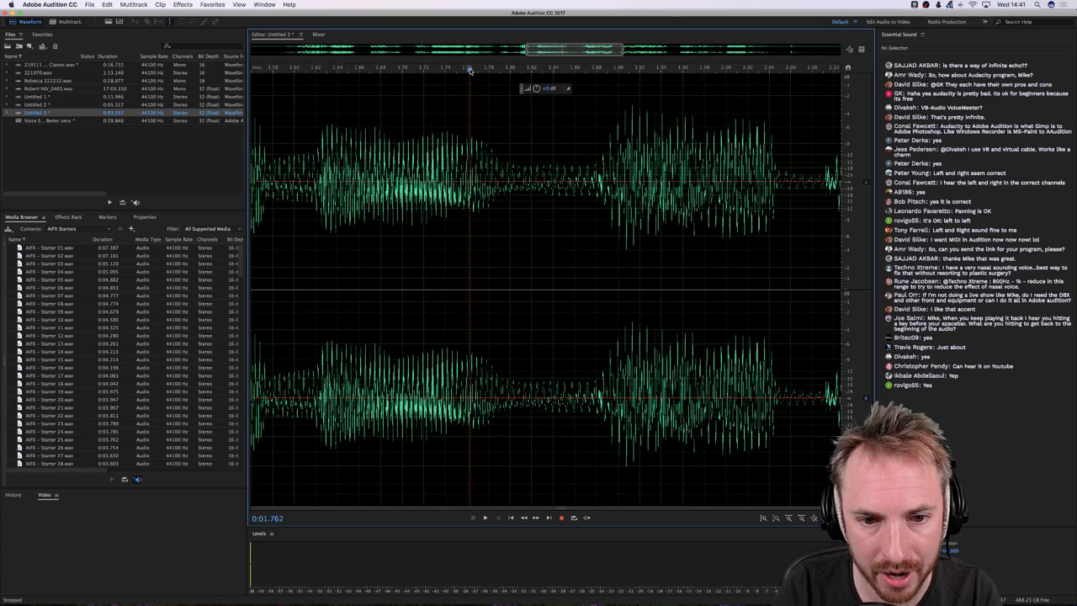
scroll(470, 71, "down", 8)
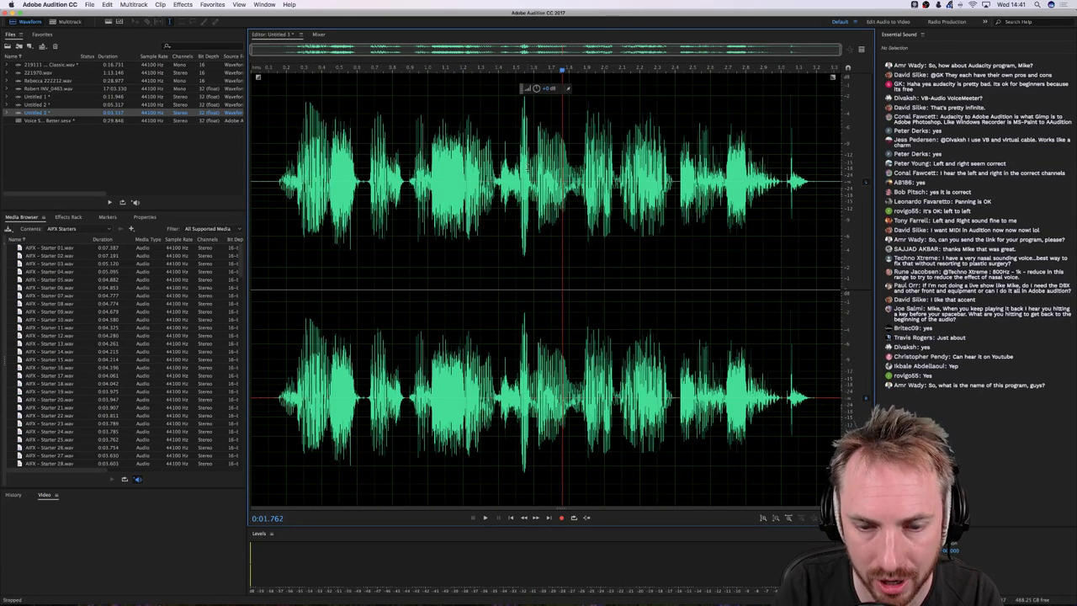
Audition a section about 0.620 s long starting at 1.429 s and play the whole clip
left_click_drag(503, 155, 613, 153)
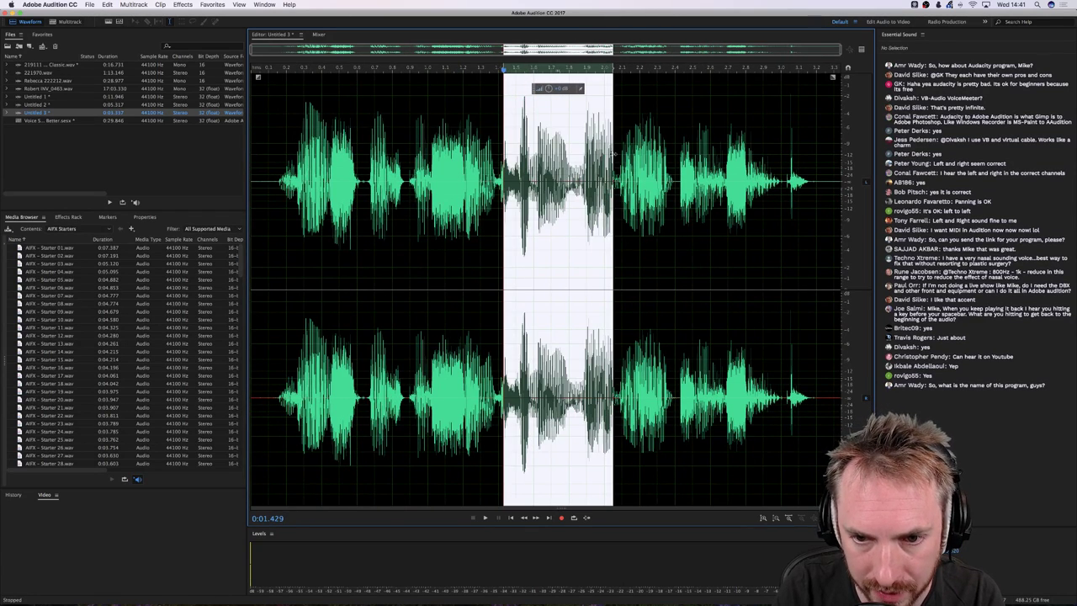
key("space")
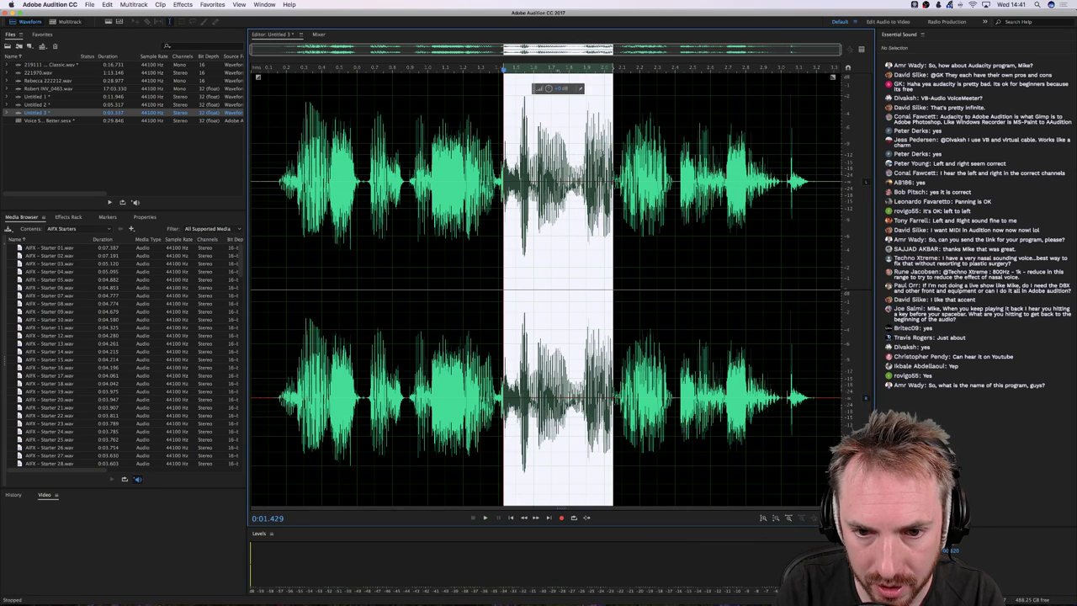
key("space")
key("space")
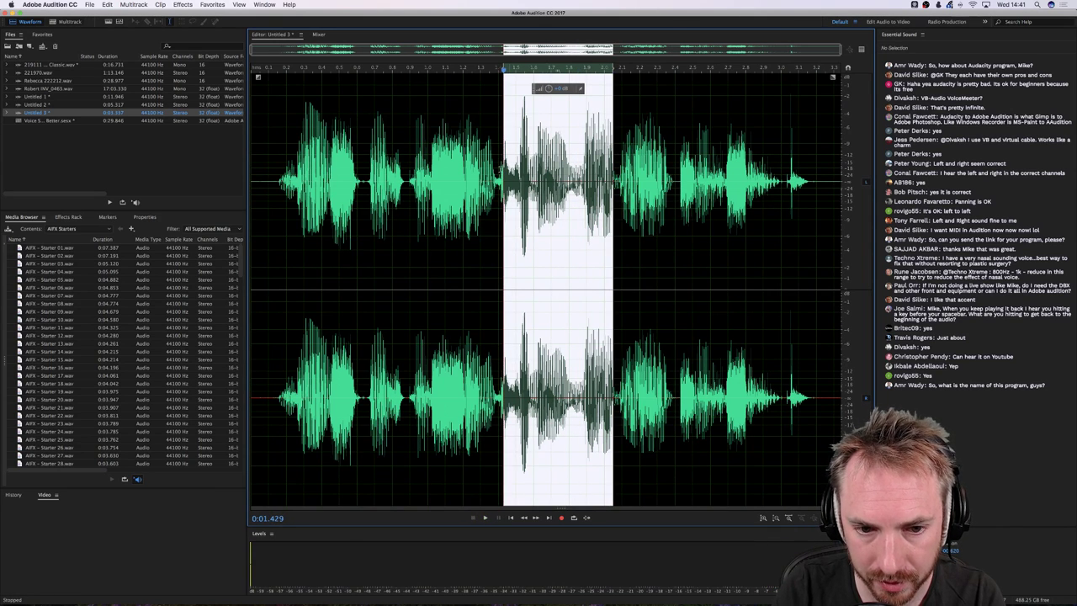
key("super+a")
key("space")
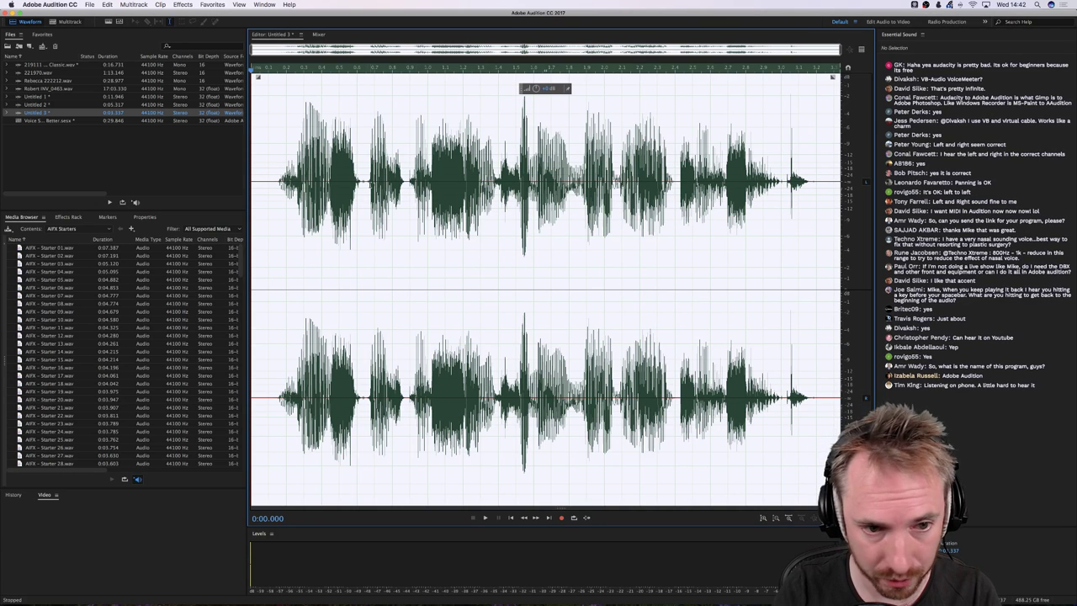
left_click(358, 152)
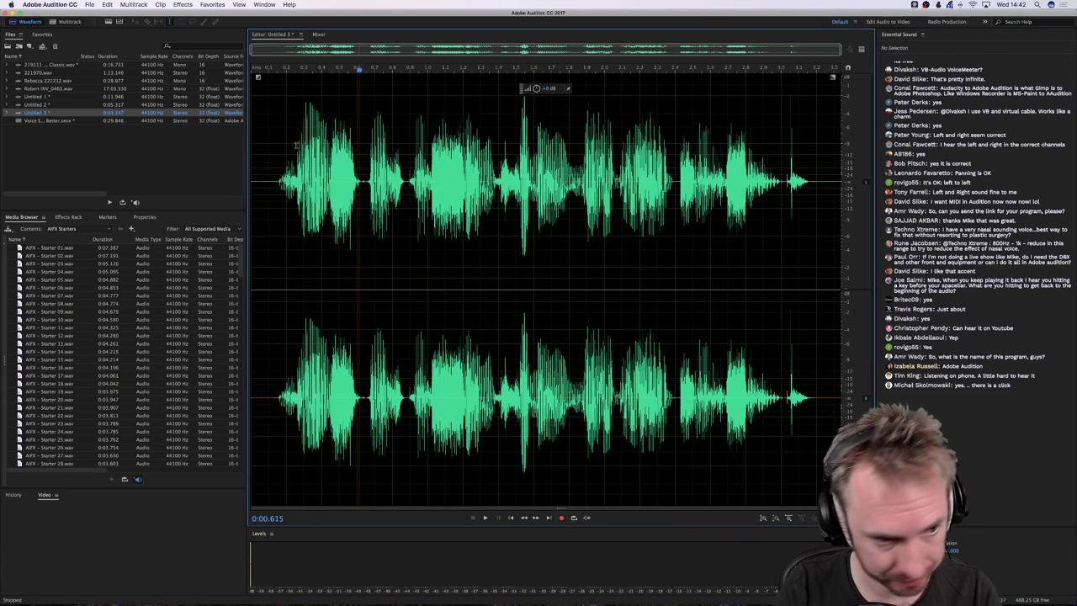
Open Untitled 1 in the waveform editor and play back its beginning from 0.139 s
double_click(46, 97)
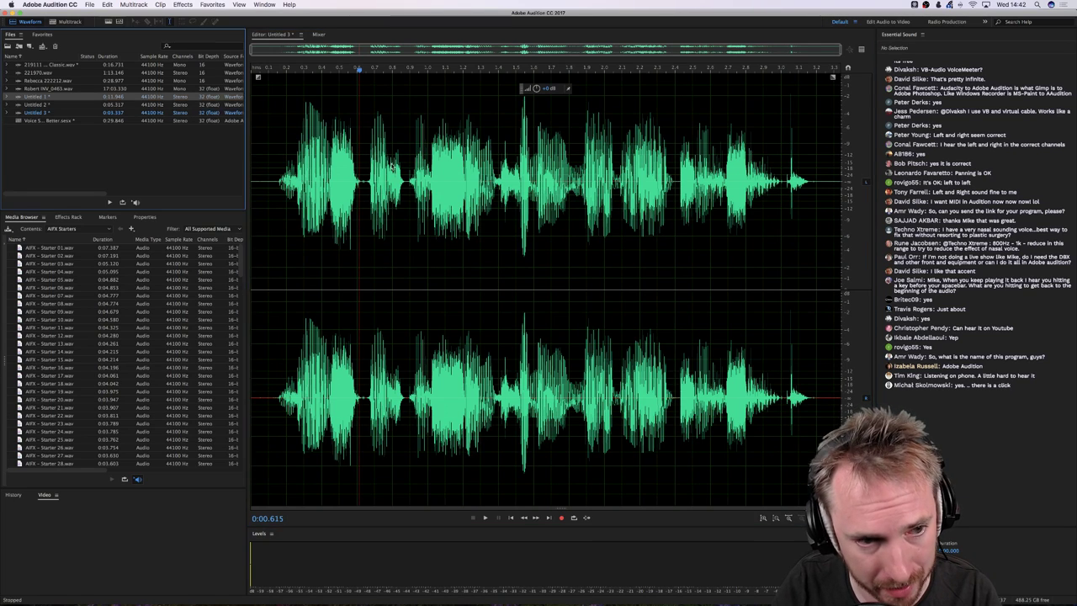
left_click(257, 129)
key("space")
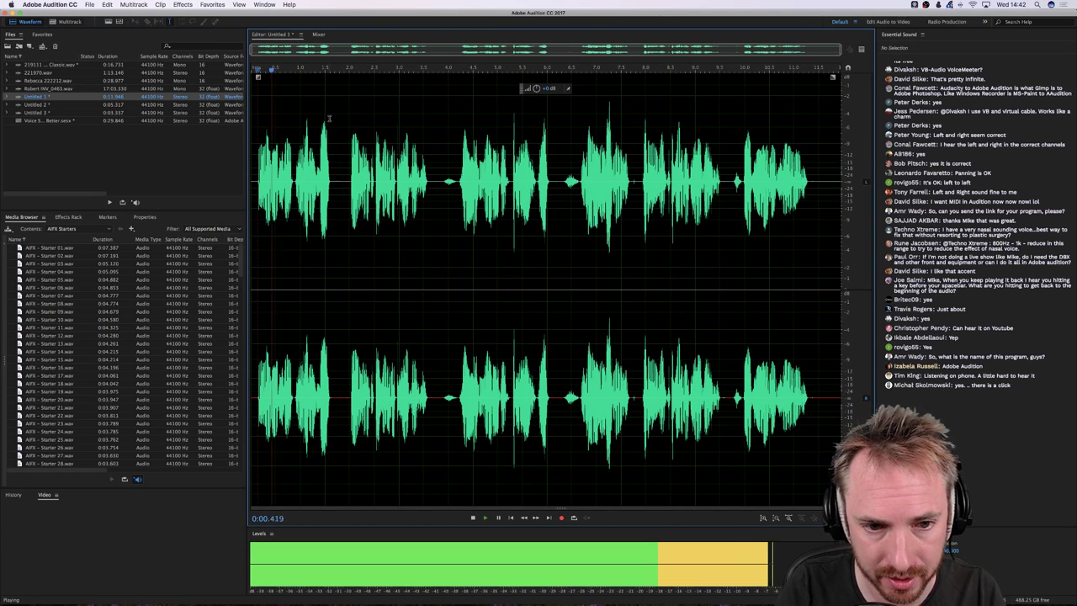
key("space")
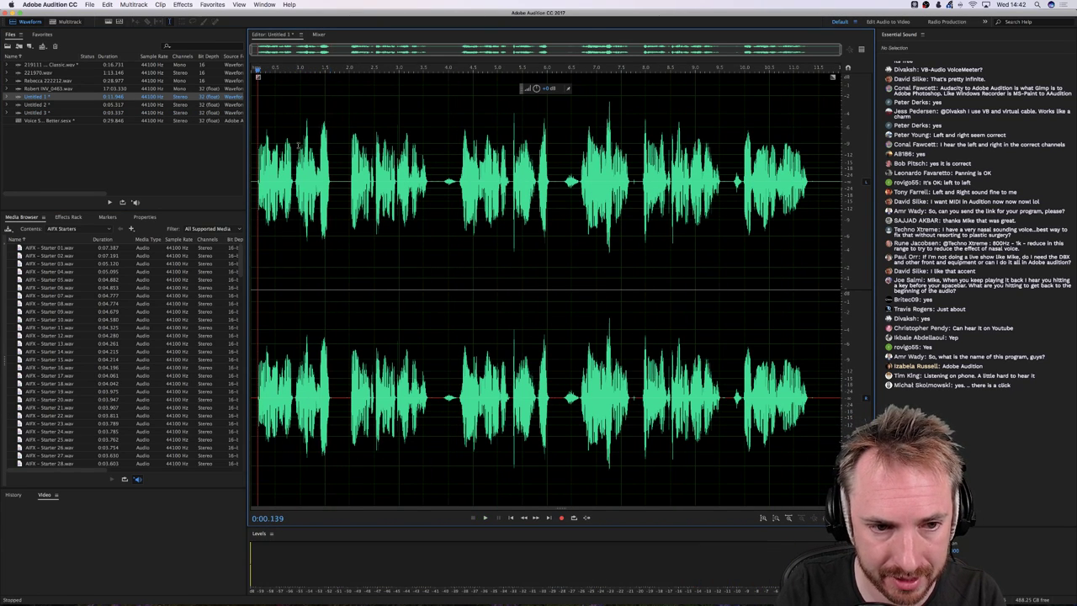
left_click(335, 156)
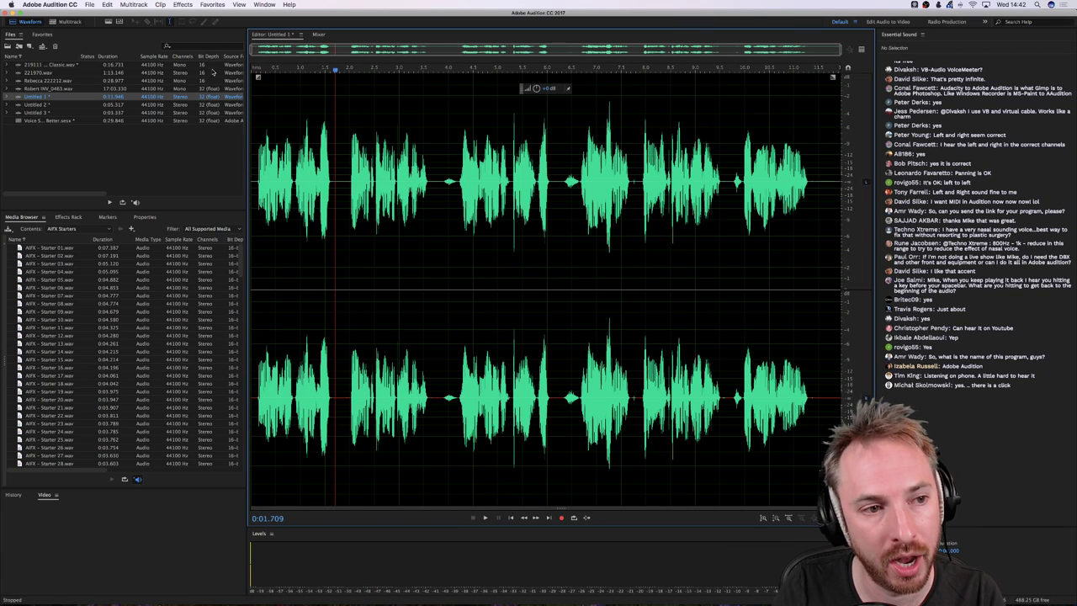
Open the DeEsser effect for the Untitled 1 recording with its default preset
left_click(183, 5)
mouse_move(217, 127)
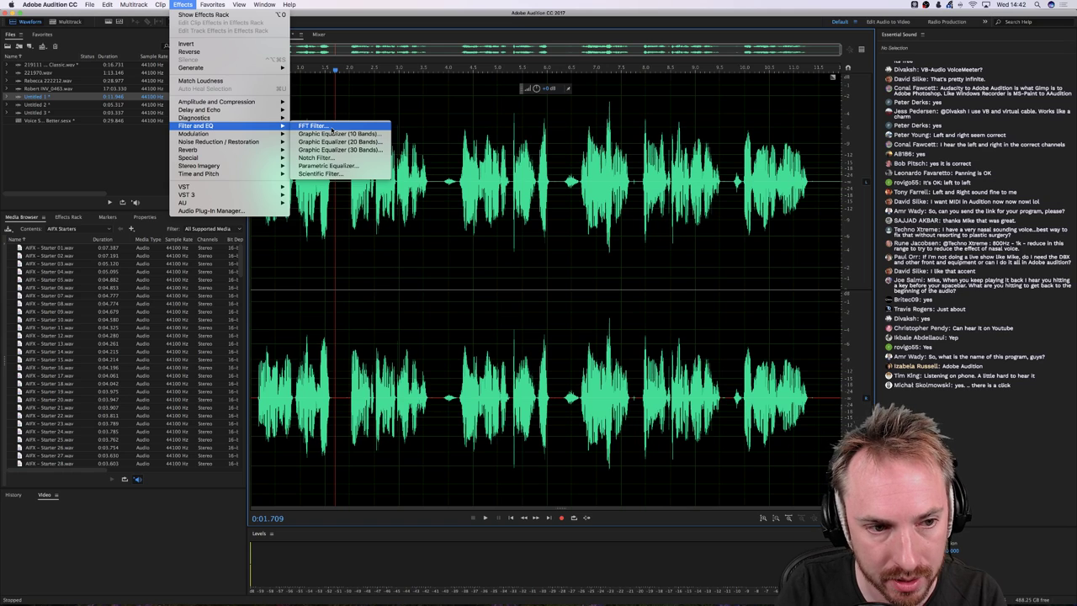
mouse_move(254, 122)
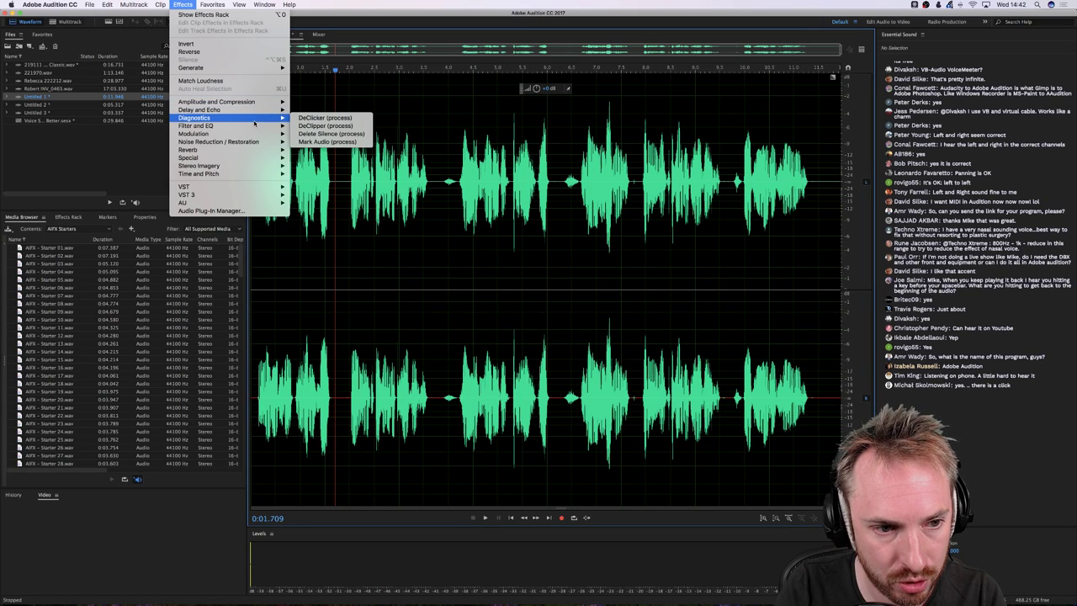
mouse_move(252, 101)
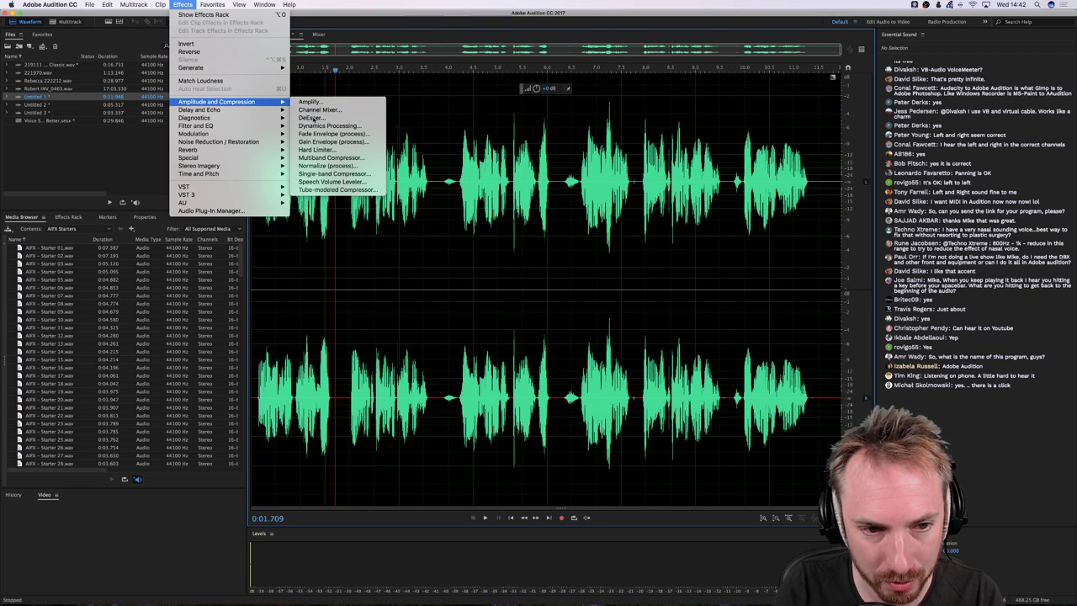
left_click(309, 118)
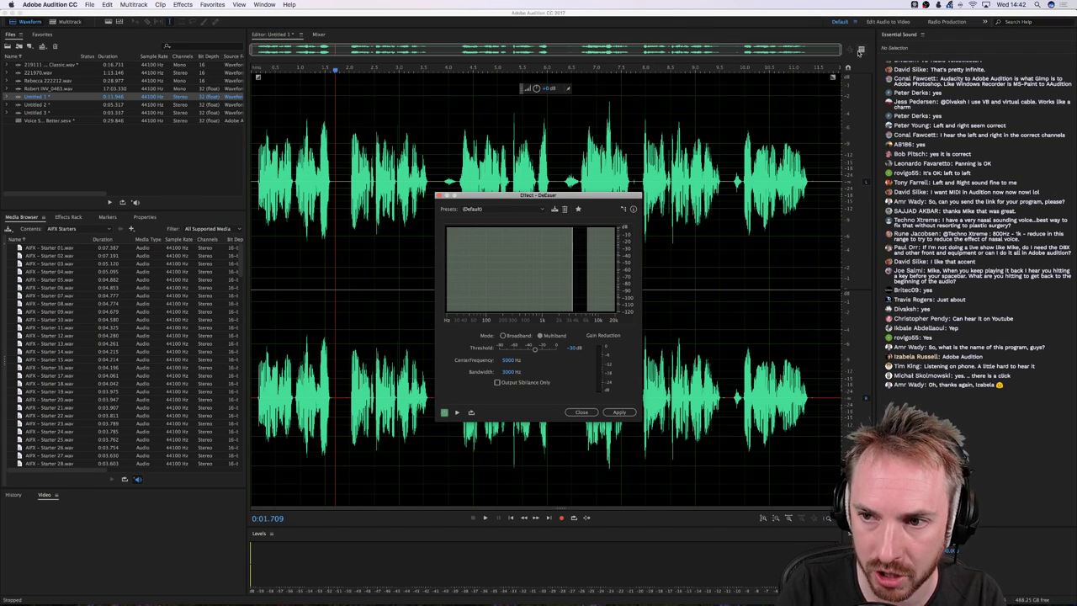
left_click(735, 46)
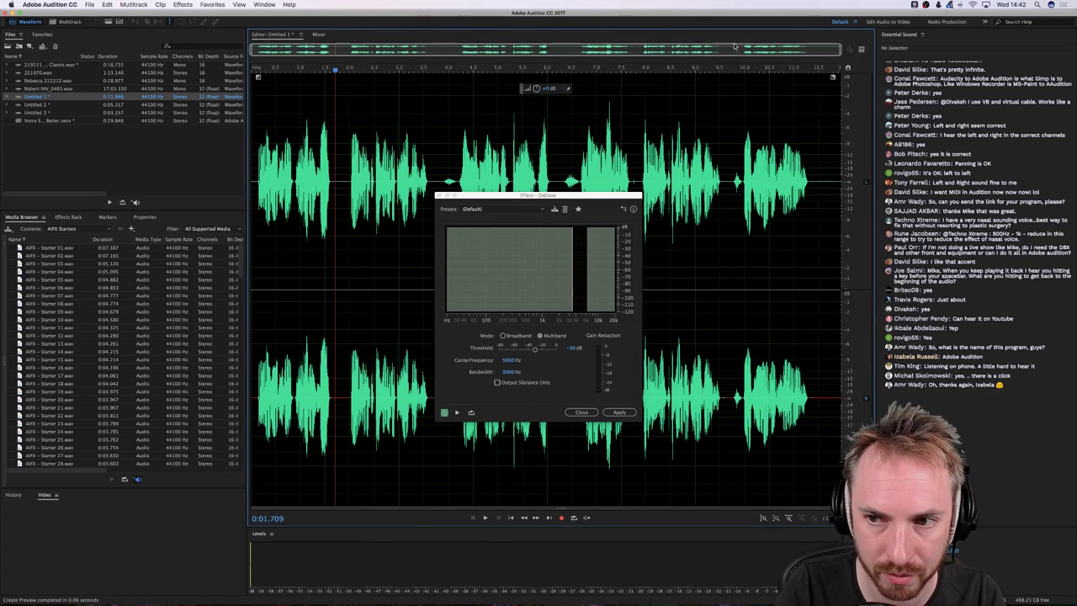
Show the spectral frequency display, select the bright high-frequency area of the sibilant starting at 1.401 s, and play it
left_click(107, 22)
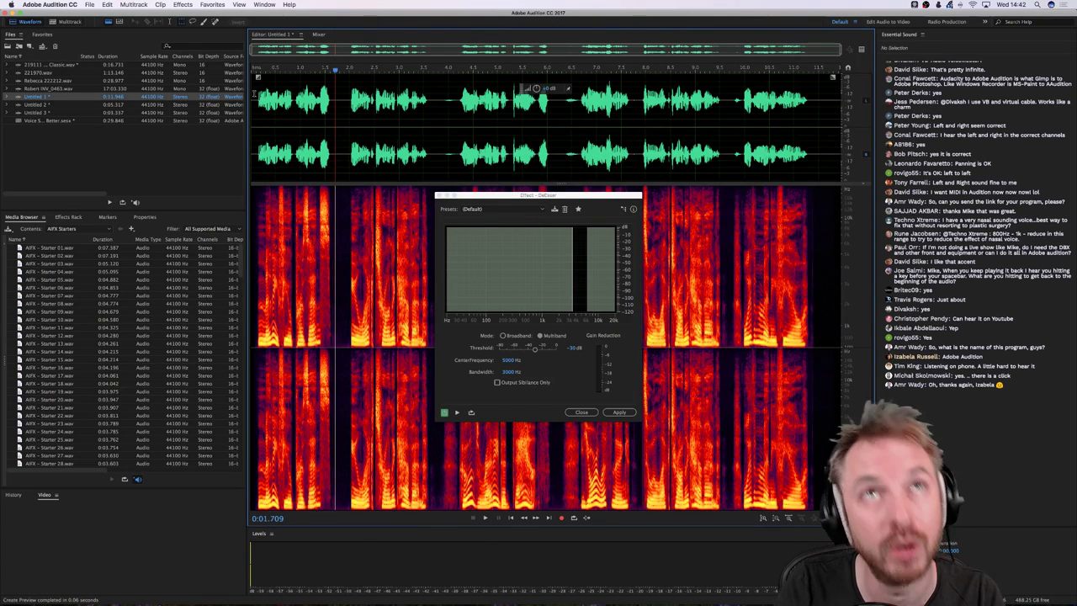
left_click(307, 130)
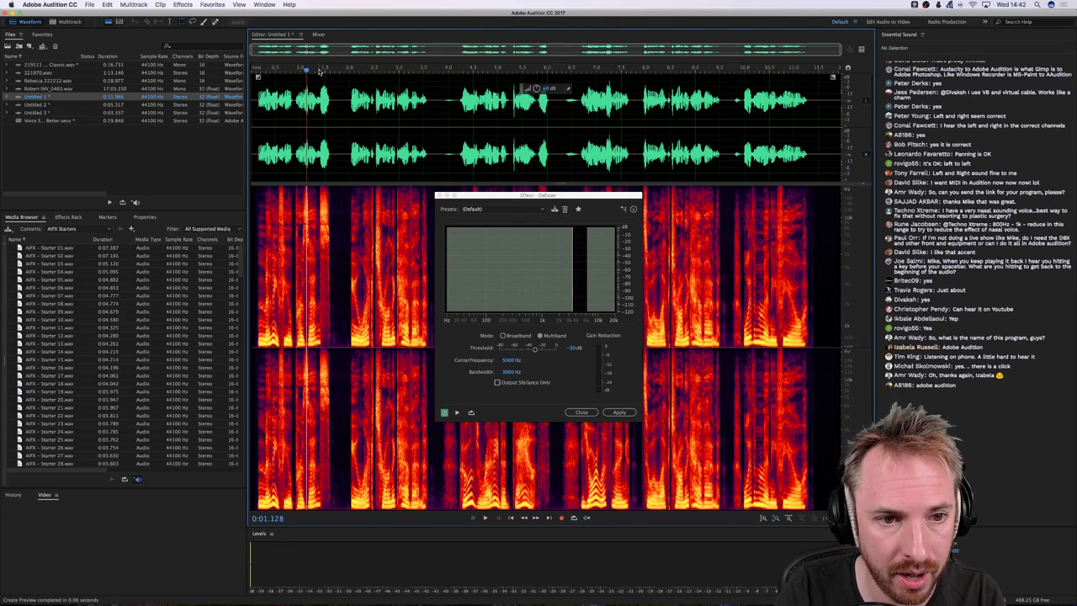
scroll(320, 71, "up", 5)
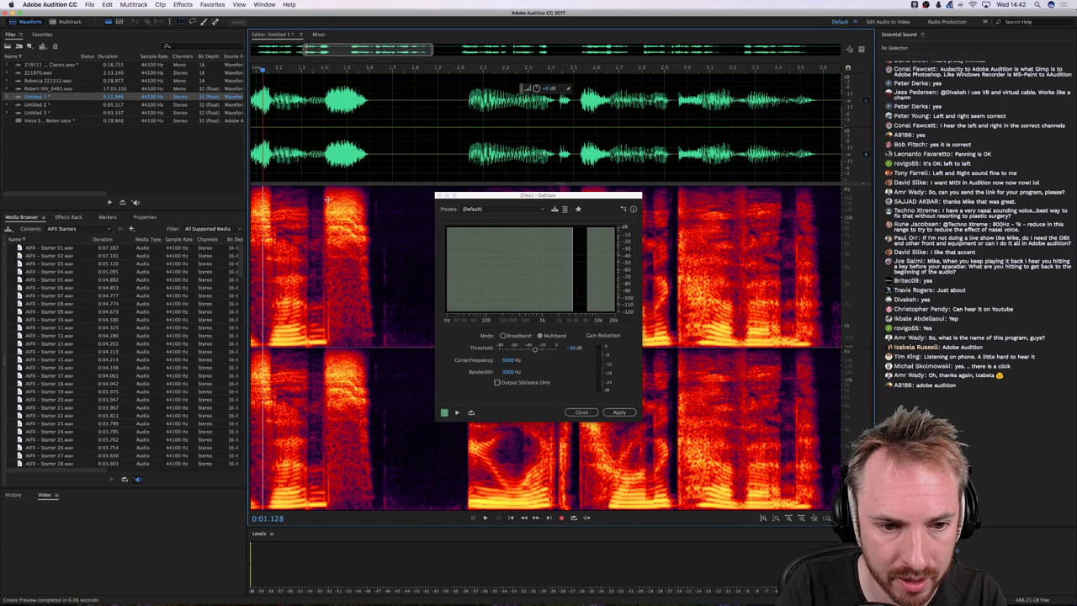
left_click_drag(327, 199, 368, 246)
key("space")
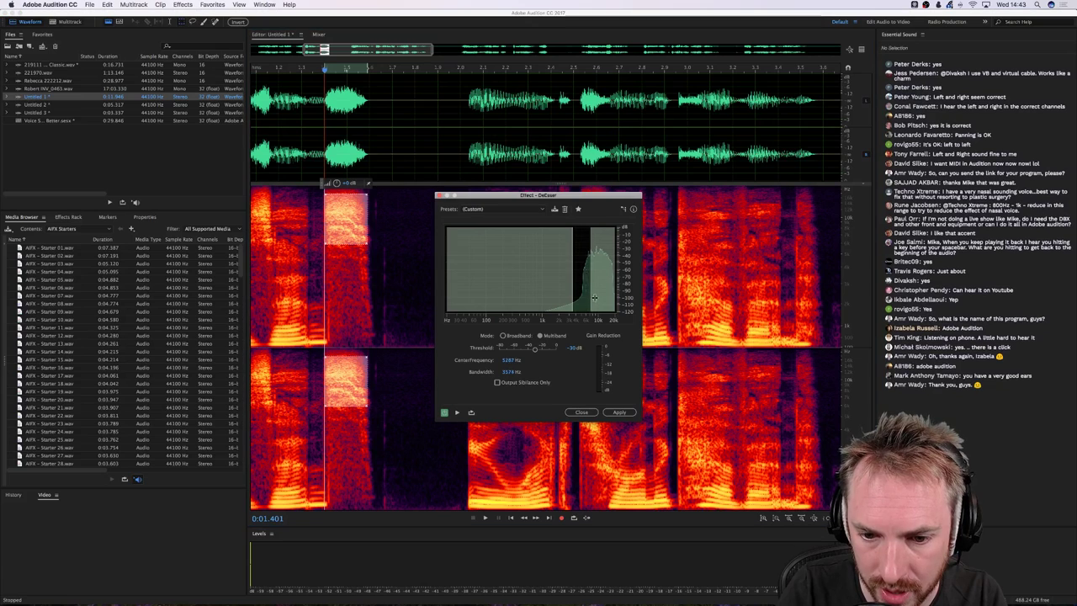
Set the DeEsser to a 7500 Hz bandwidth centred near 9.8 kHz and audition the sibilant selection in Multiband and Broadband modes
left_click_drag(582, 303, 606, 278)
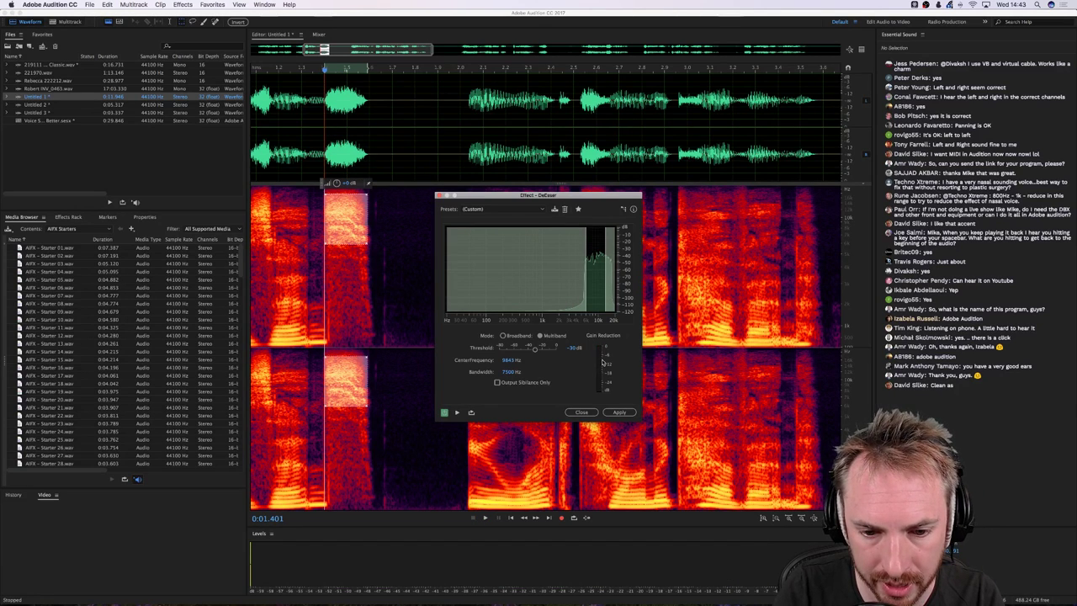
key("space")
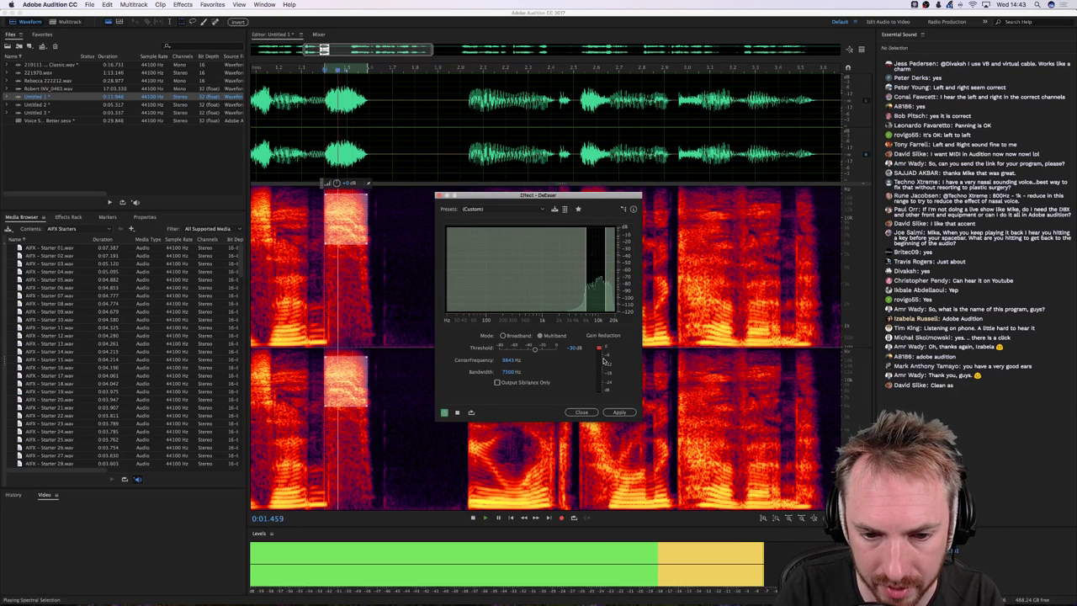
left_click(547, 336)
key("space")
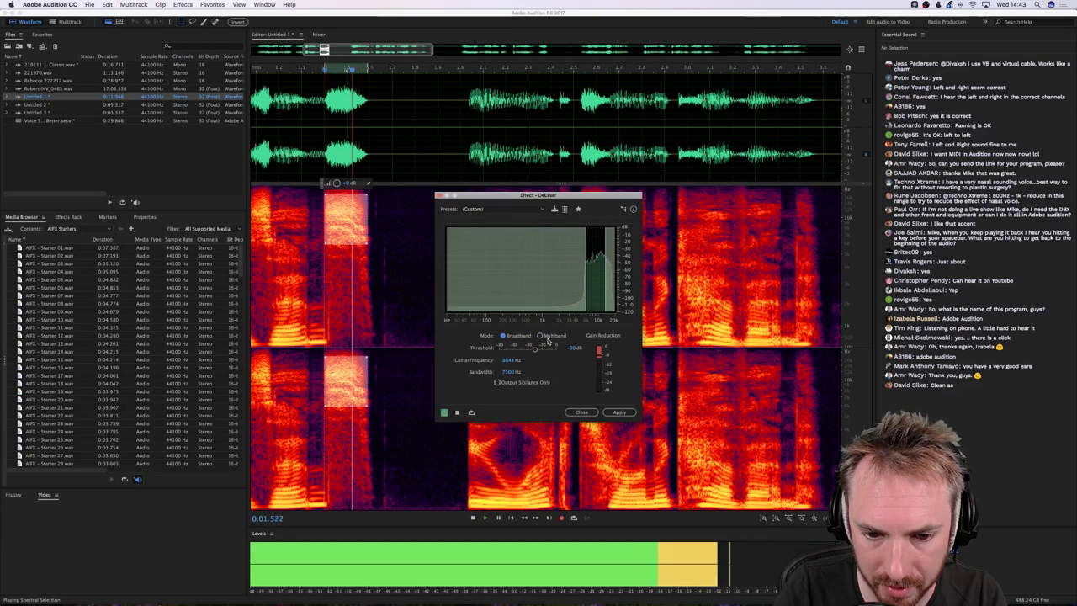
Lower the DeEsser threshold to -47.2 dB in Broadband mode and audition the sibilant selection
left_click(530, 337)
key("space")
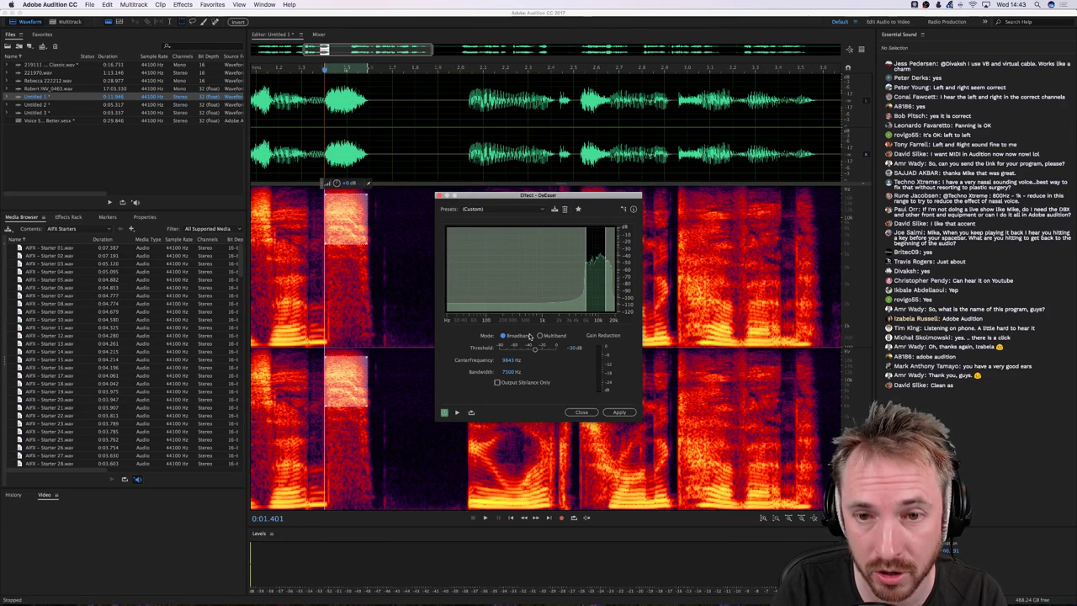
key("space")
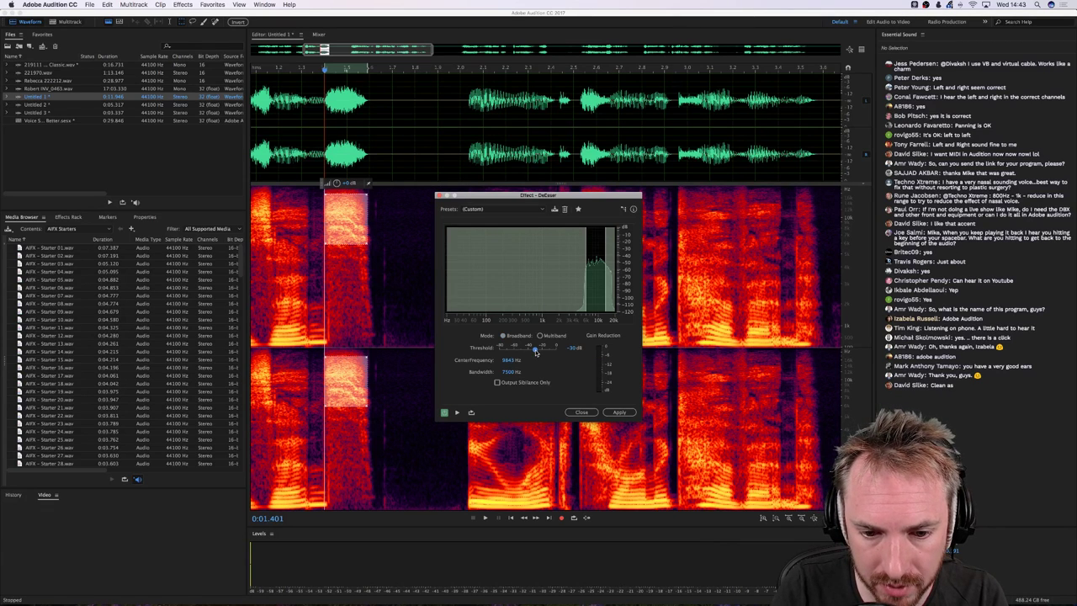
key("space")
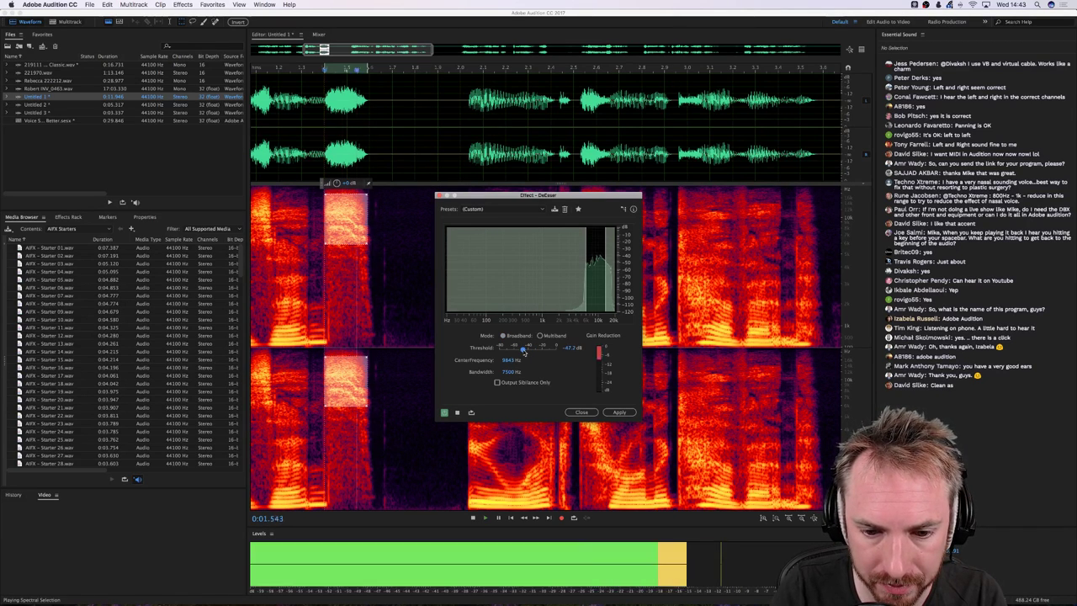
Show the preview editor beneath the original and audition the DeEsser on the whole Untitled 1 recording
left_click(471, 411)
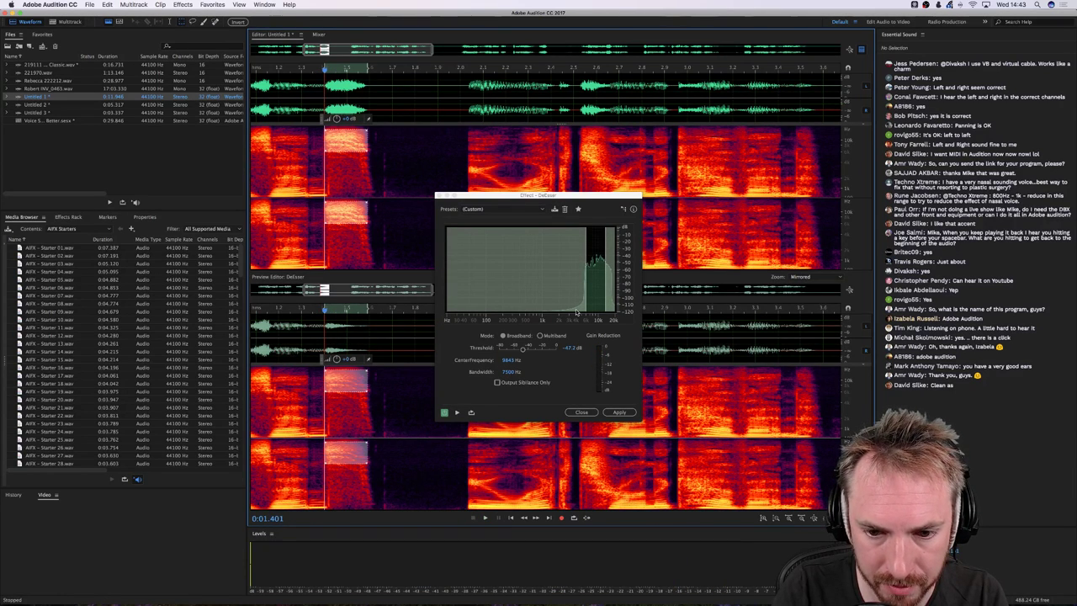
left_click(533, 383)
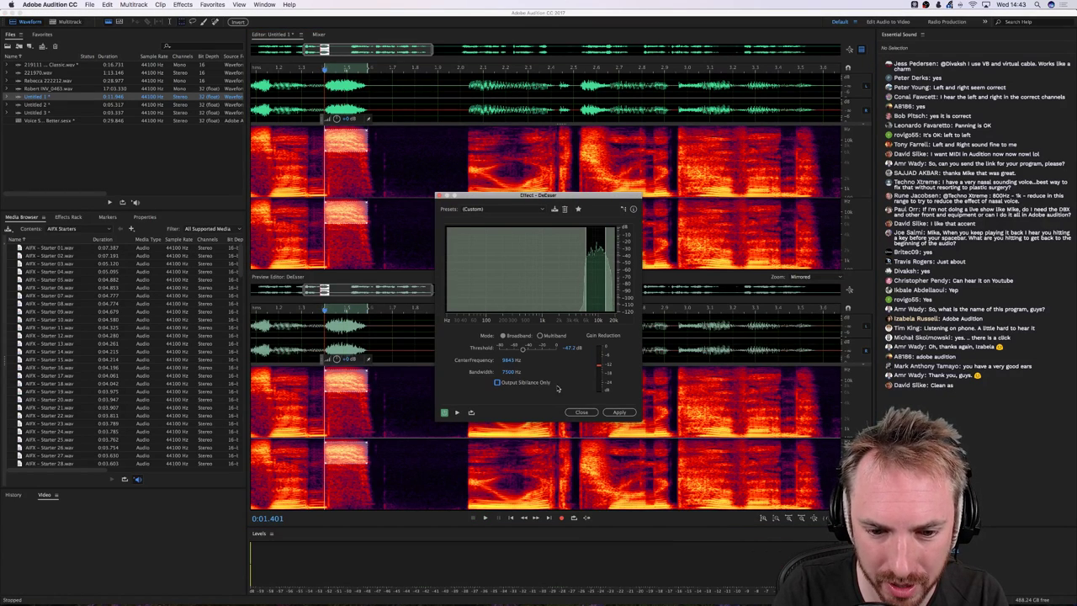
left_click(619, 413)
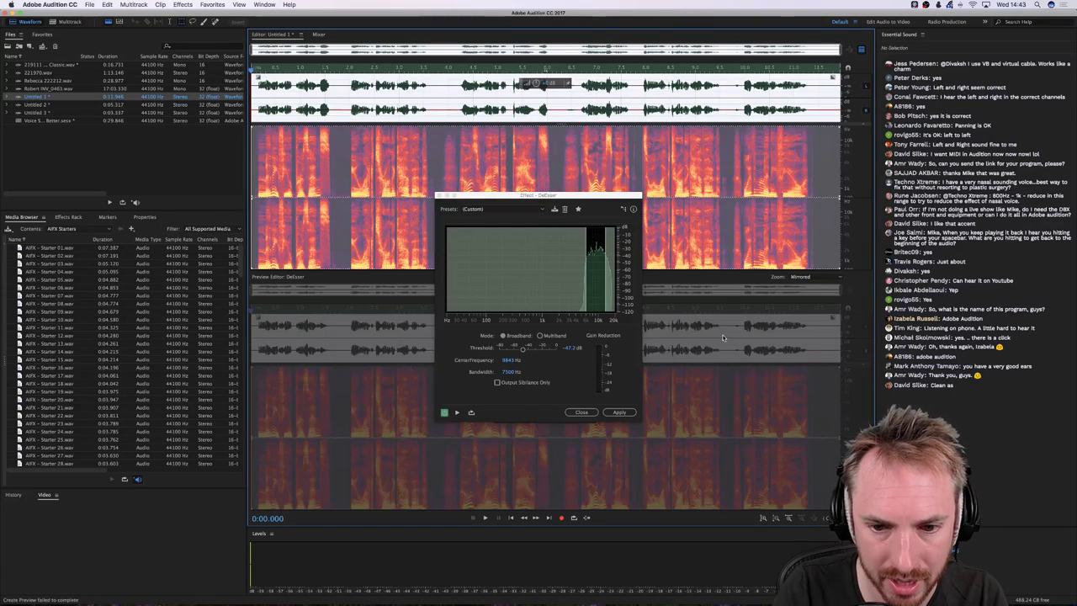
key("space")
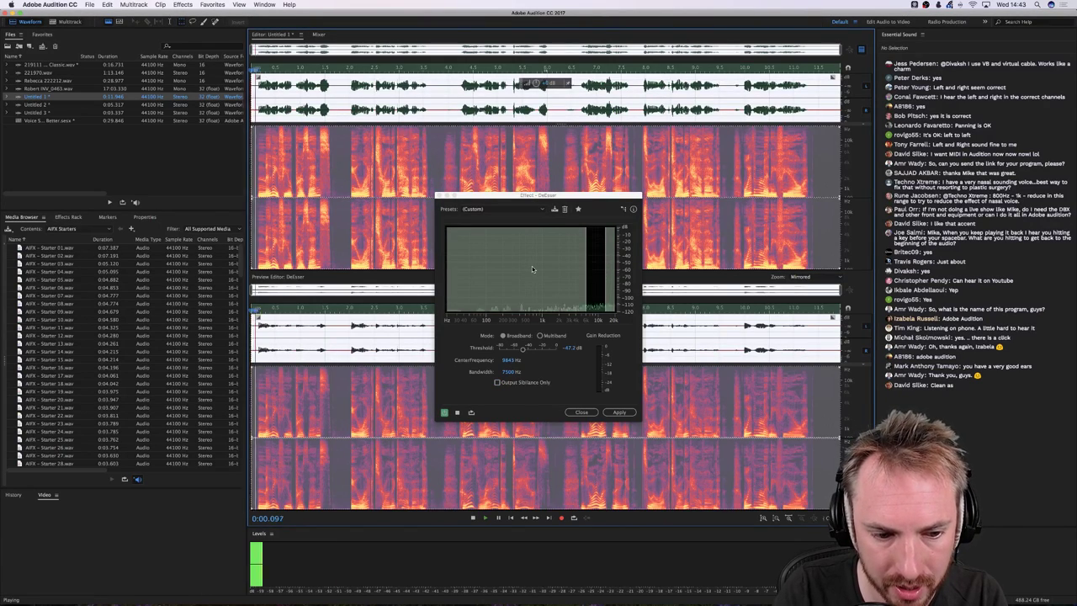
key("space")
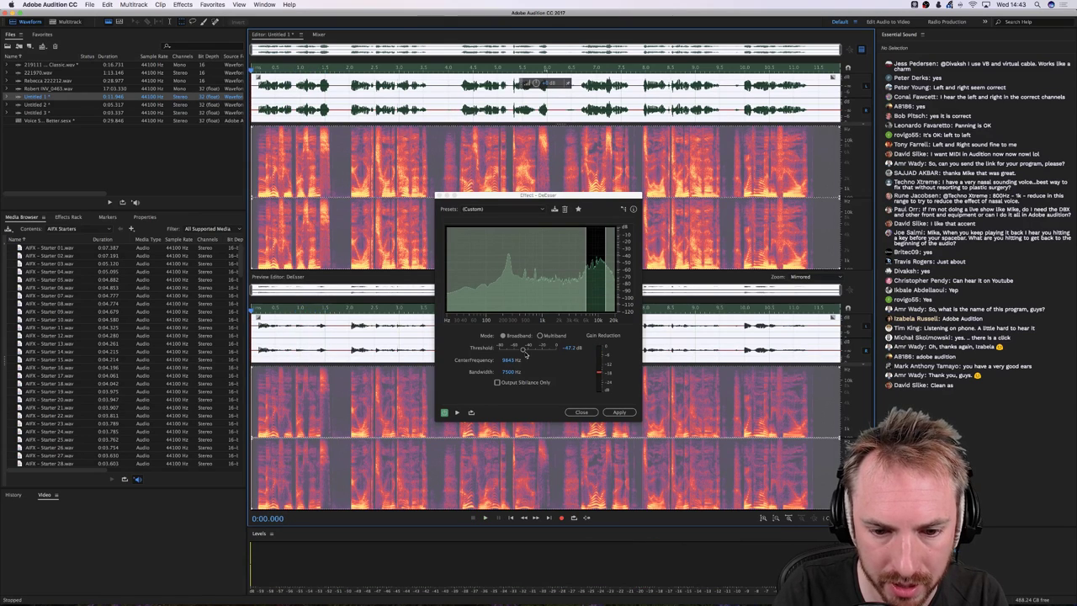
Raise the DeEsser threshold to -19.7 dB while auditioning the whole recording
left_click_drag(523, 348, 540, 352)
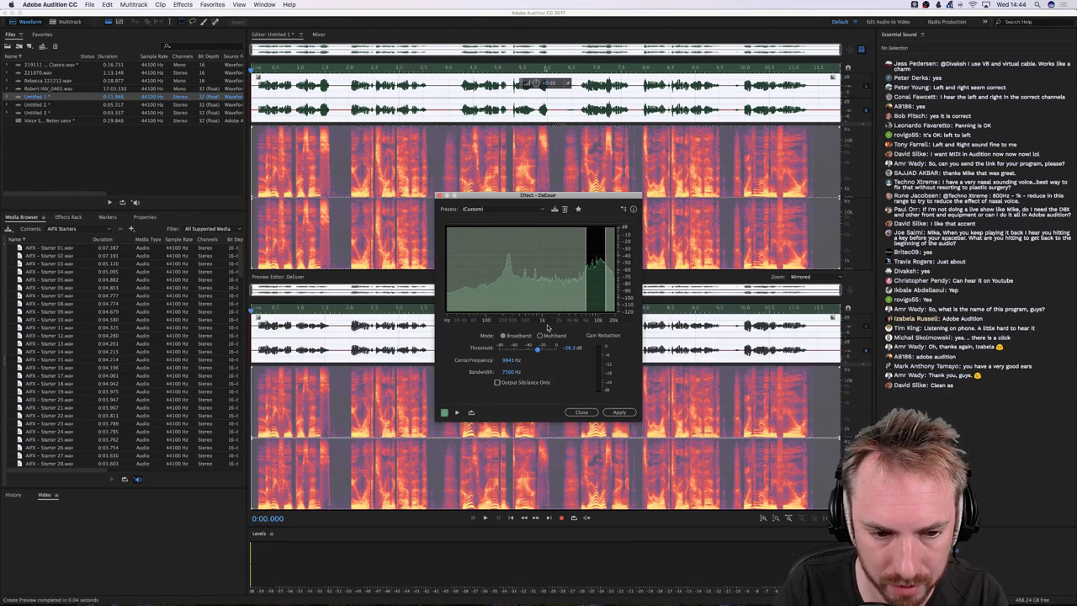
key("space")
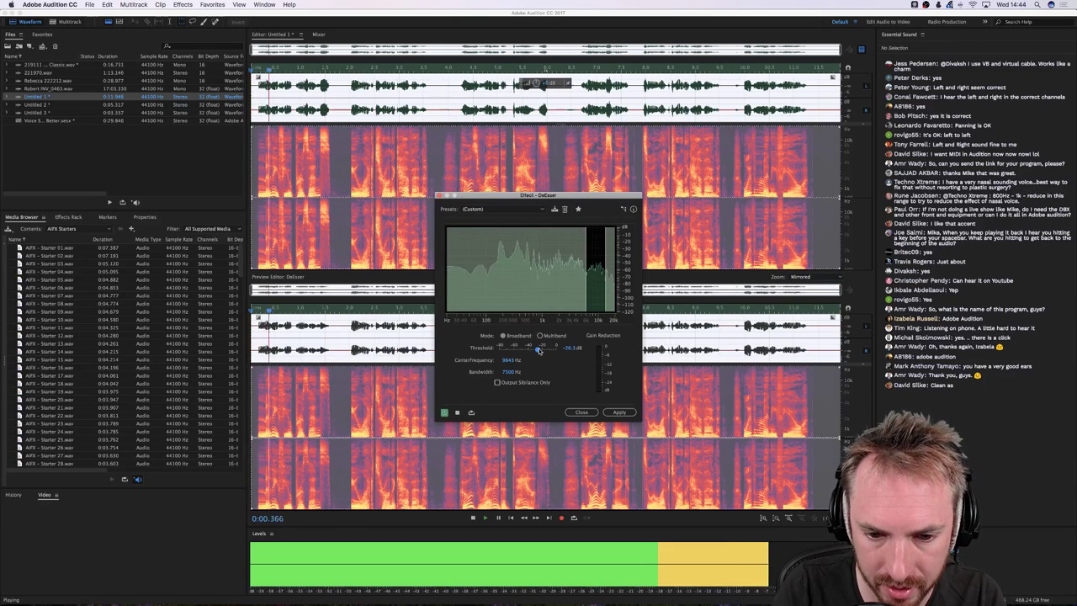
left_click_drag(539, 351, 541, 352)
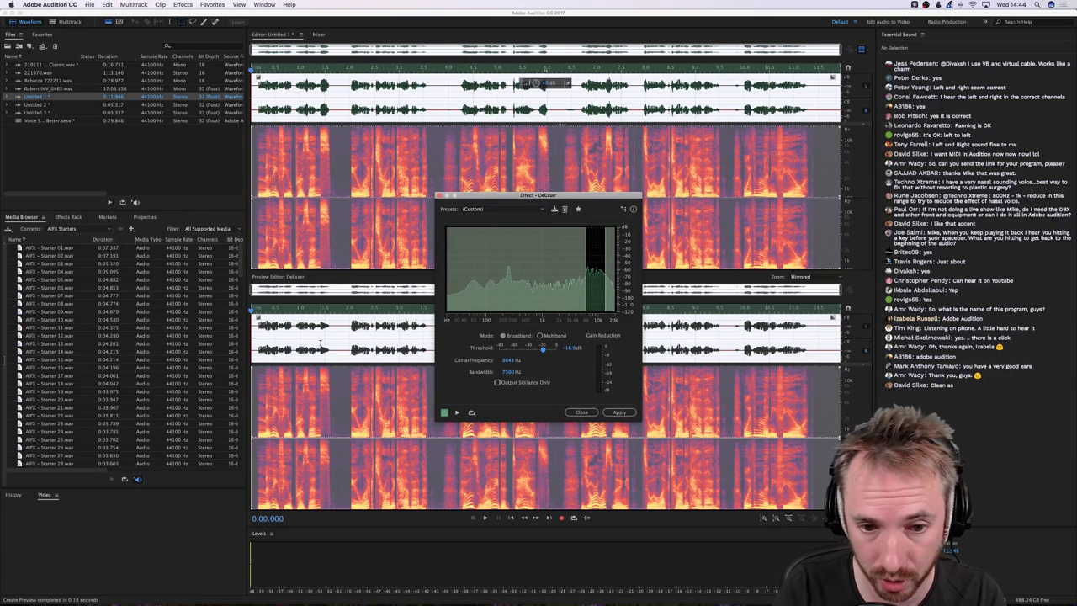
key("space")
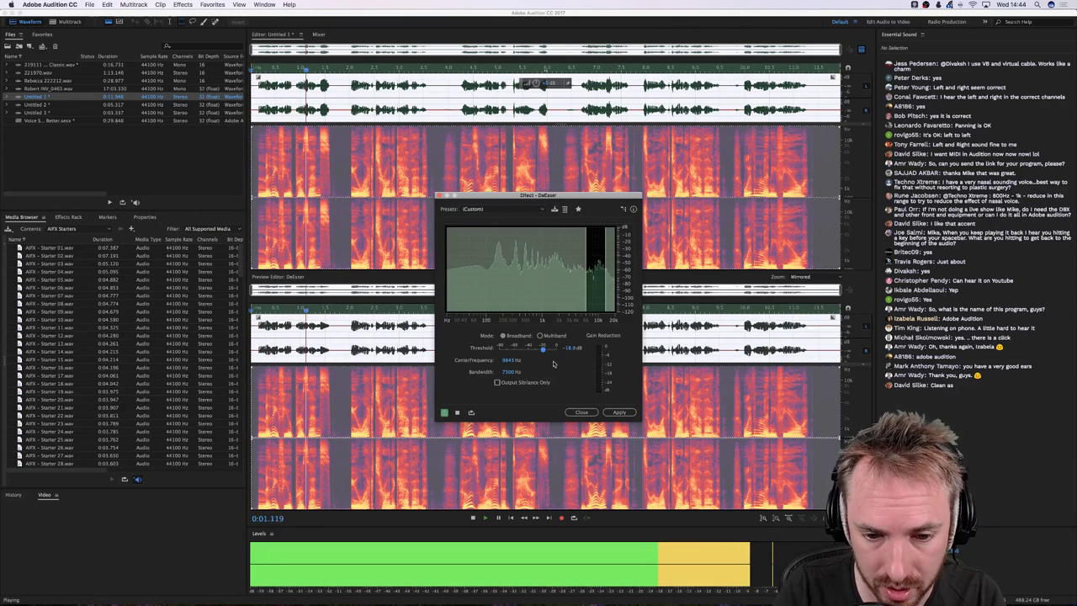
key("space")
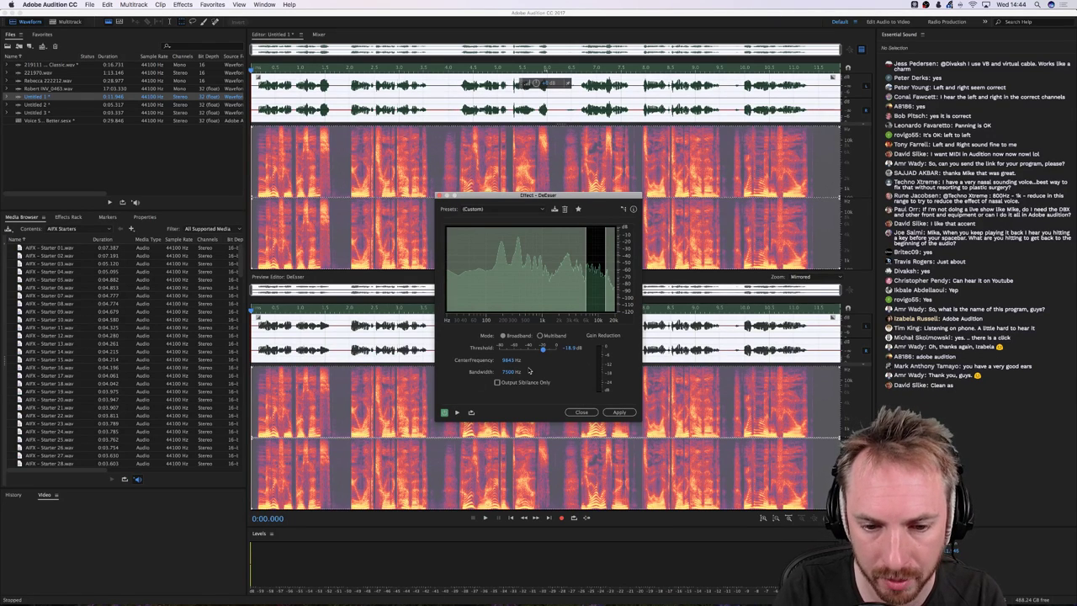
key("space")
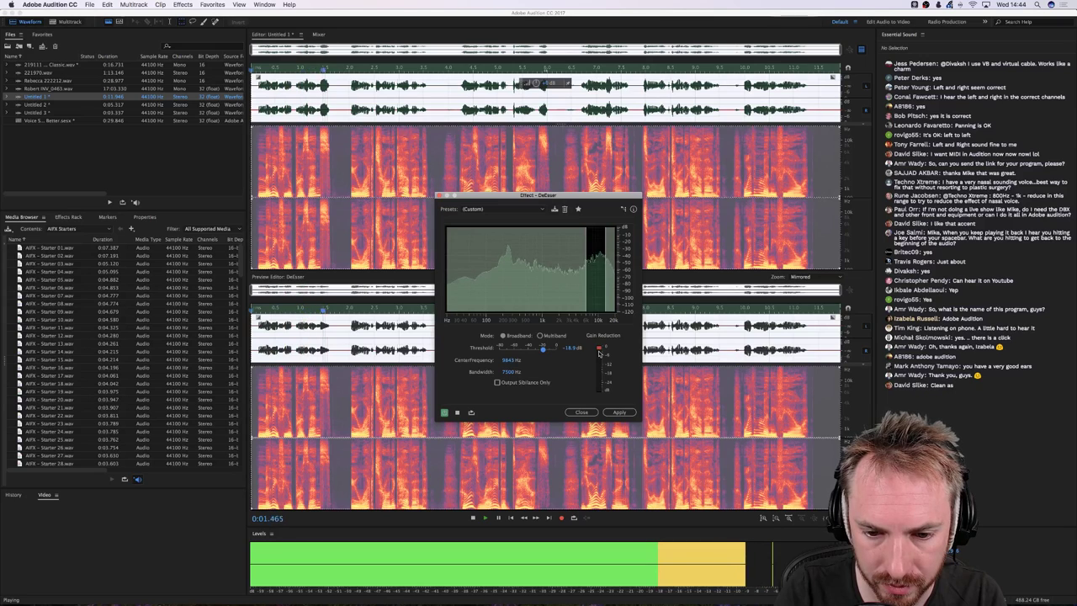
key("space")
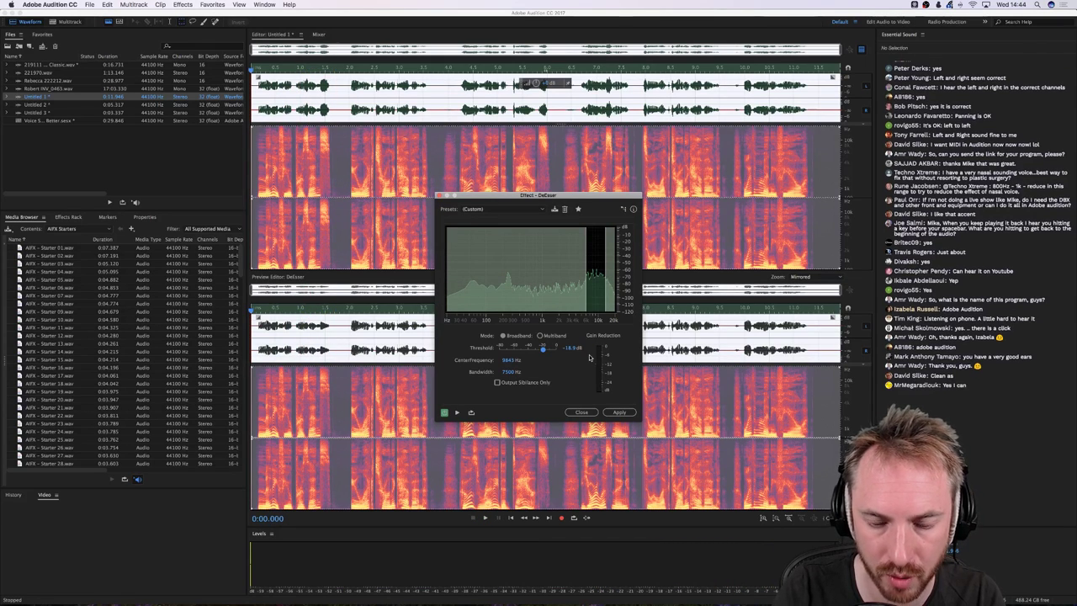
key("space")
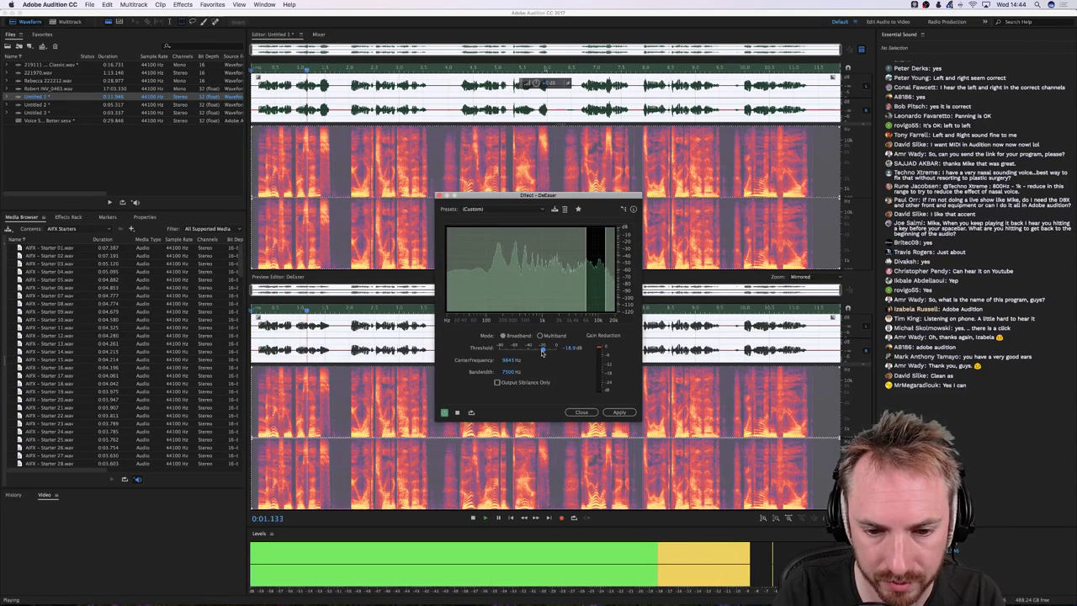
key("space")
left_click_drag(543, 350, 543, 351)
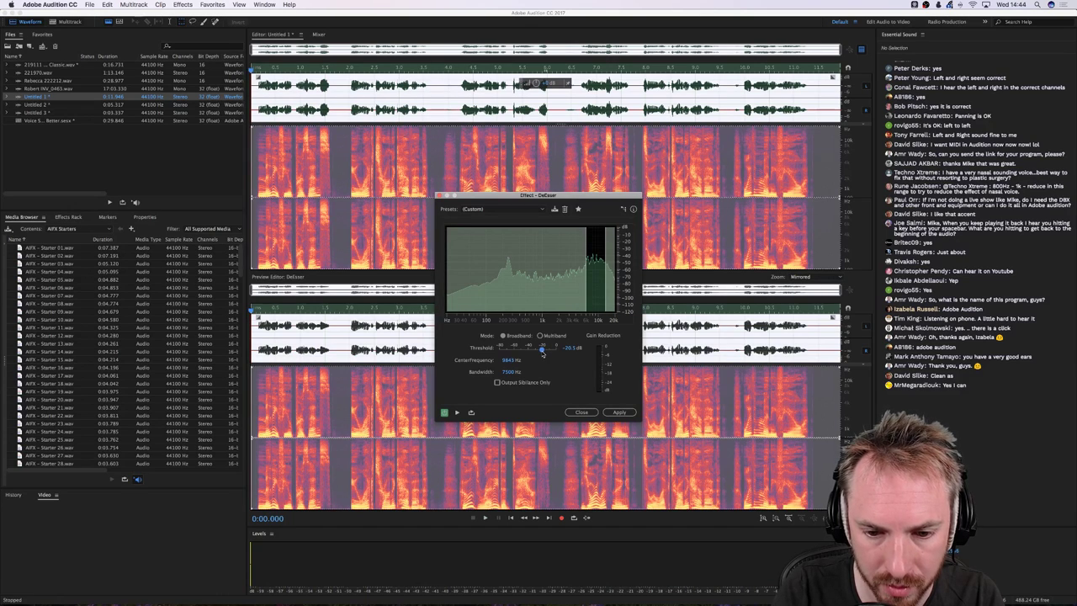
key("space")
key("space")
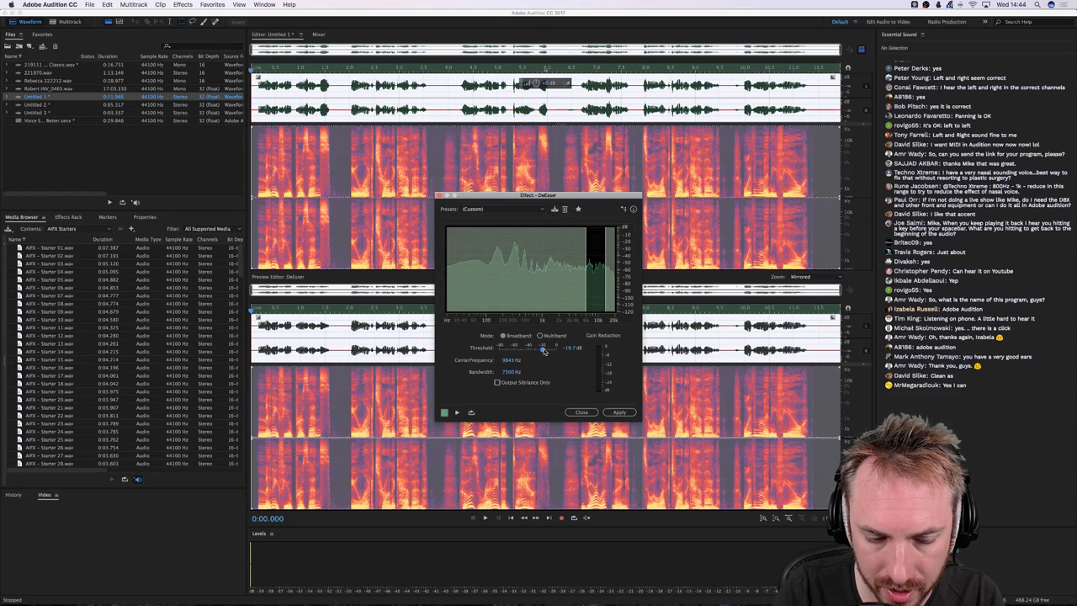
Play the recording, toggle the DeEsser bypass on and off, and apply the effect
key("space")
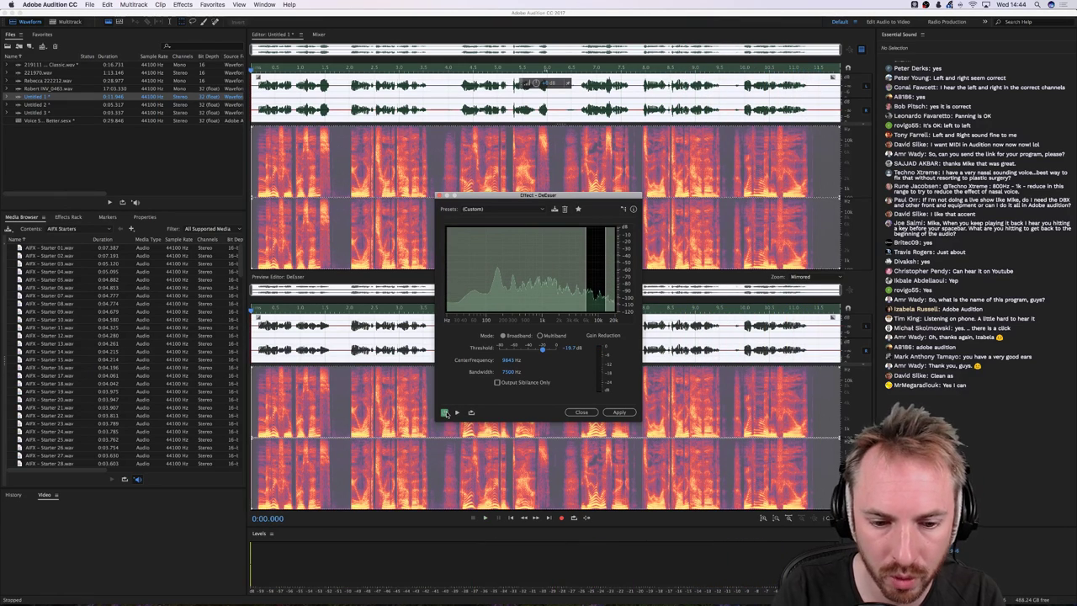
left_click(444, 413)
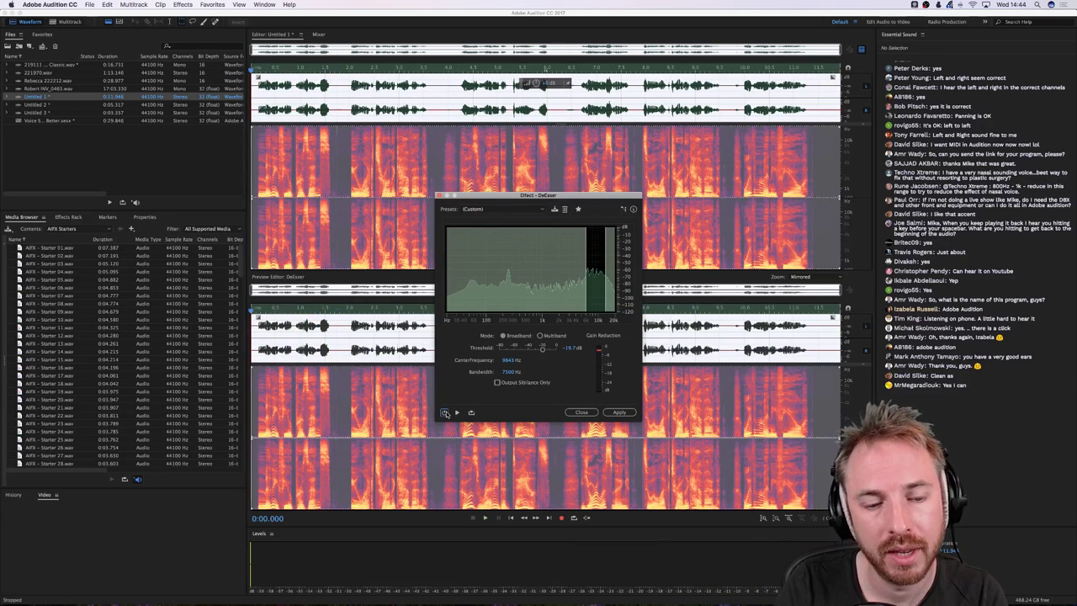
left_click(444, 412)
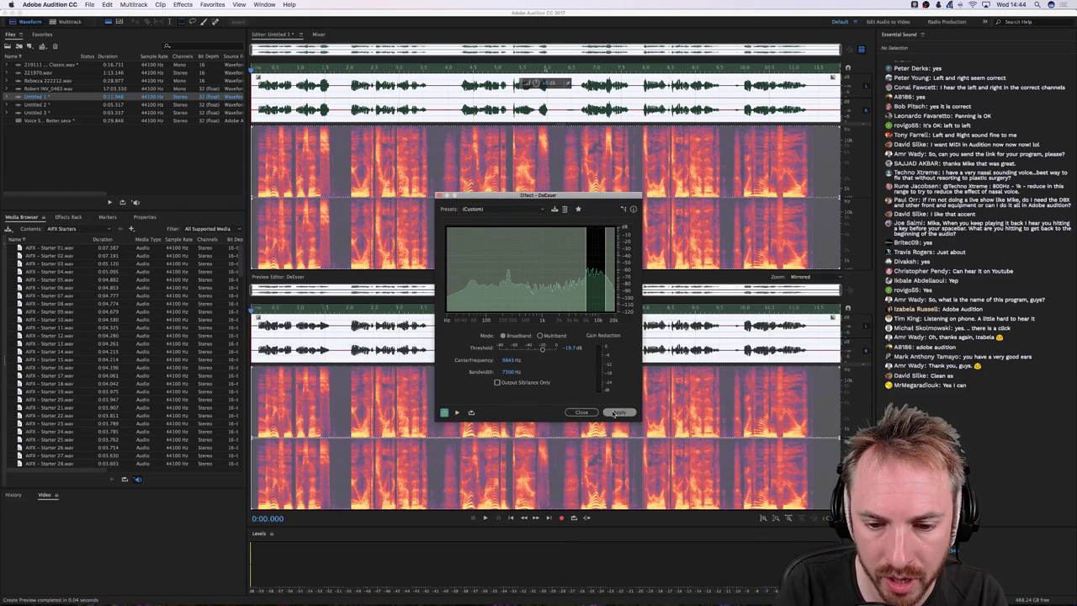
left_click(616, 413)
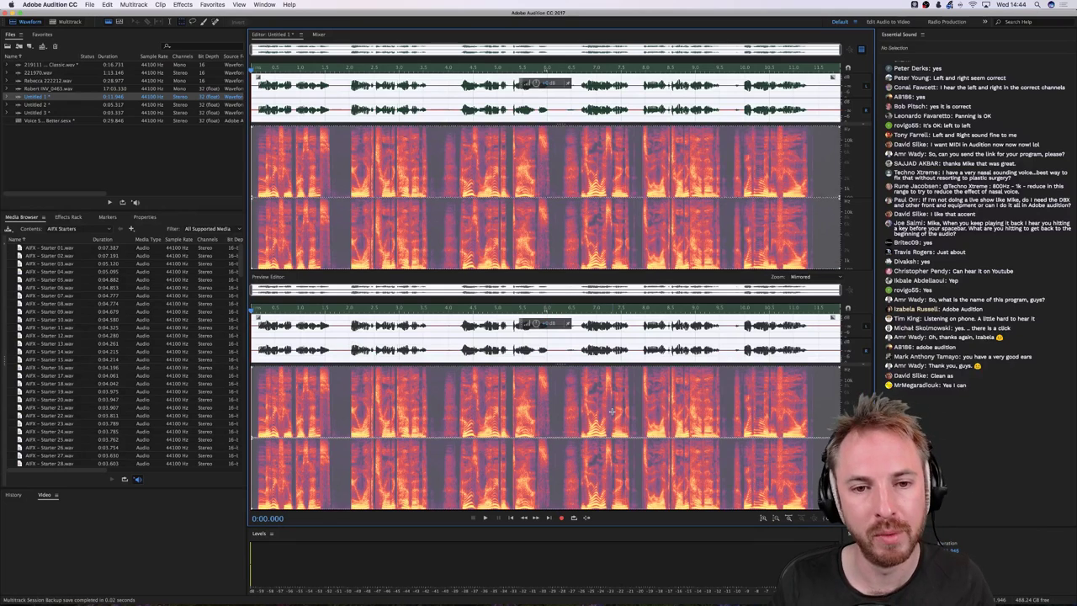
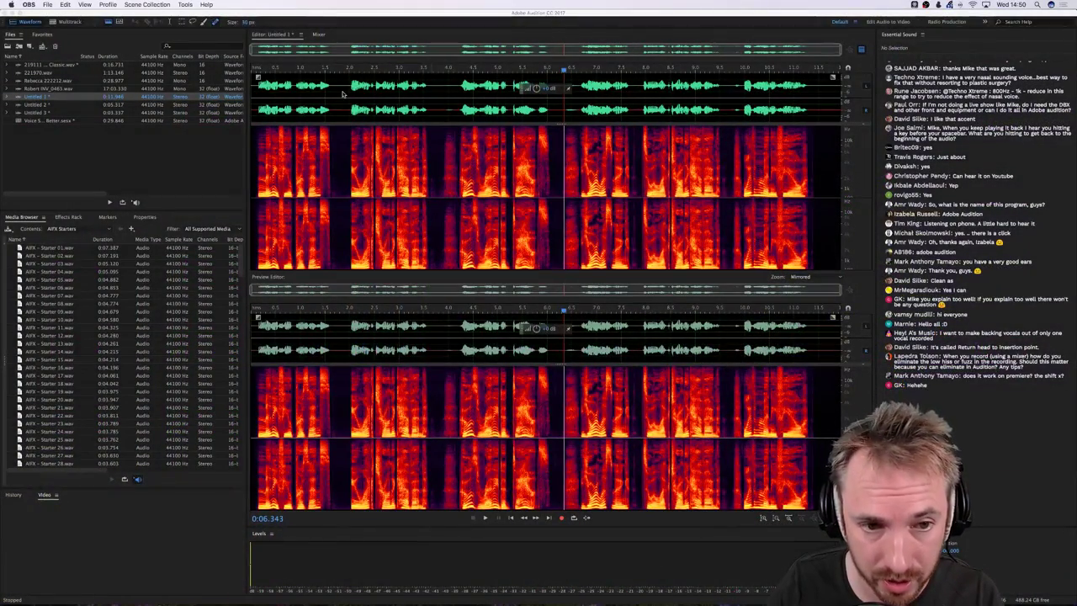
Play the opening of Untitled 1, clear the selection and place the playhead at 0.138 s
left_click(348, 99)
left_click(257, 88)
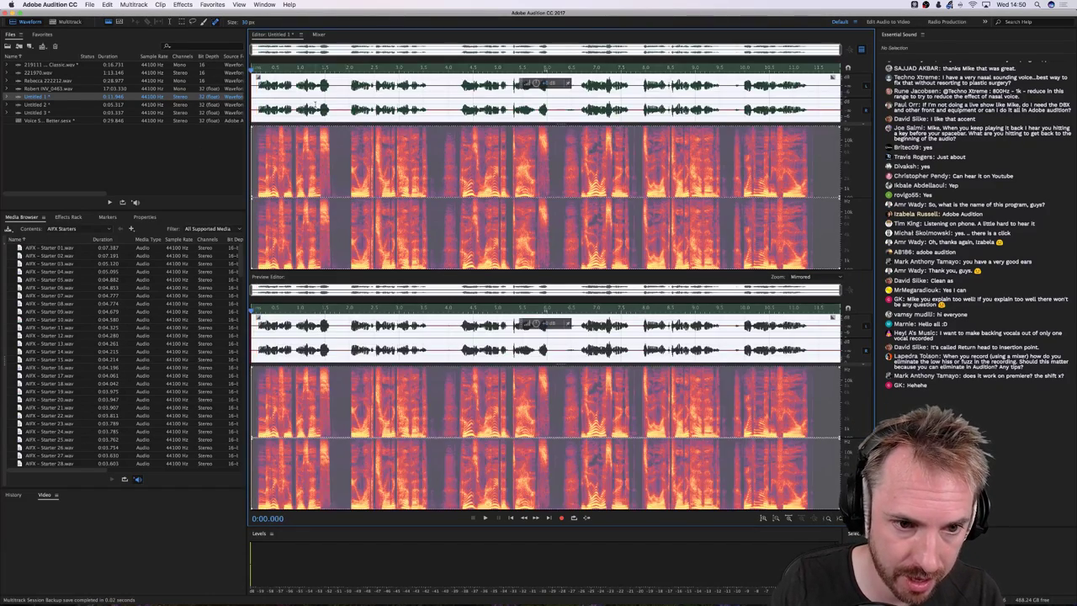
left_click(313, 105)
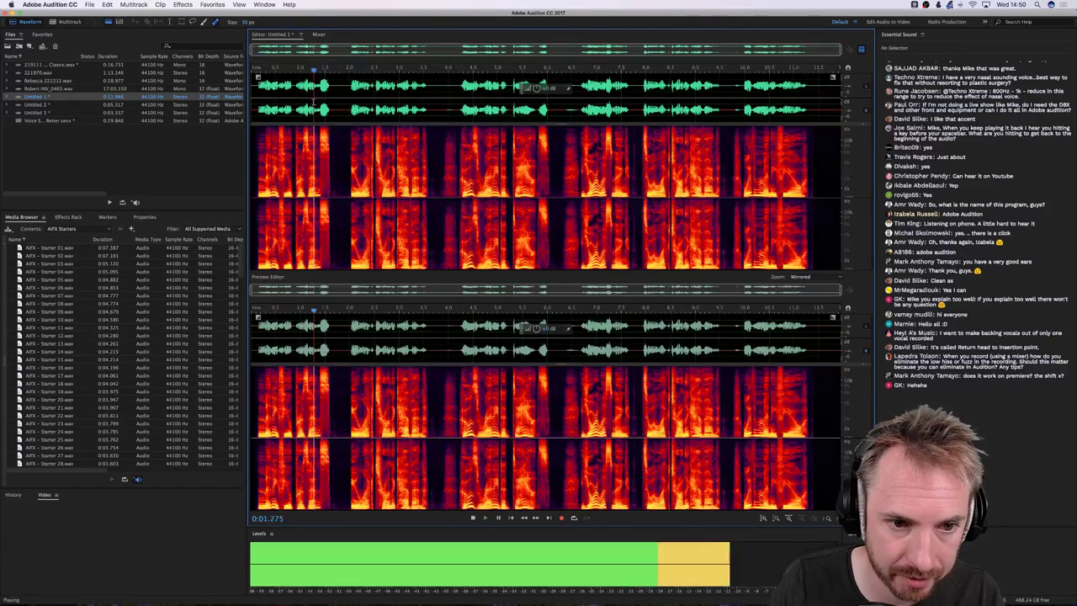
key("space")
left_click(337, 96)
left_click(262, 96)
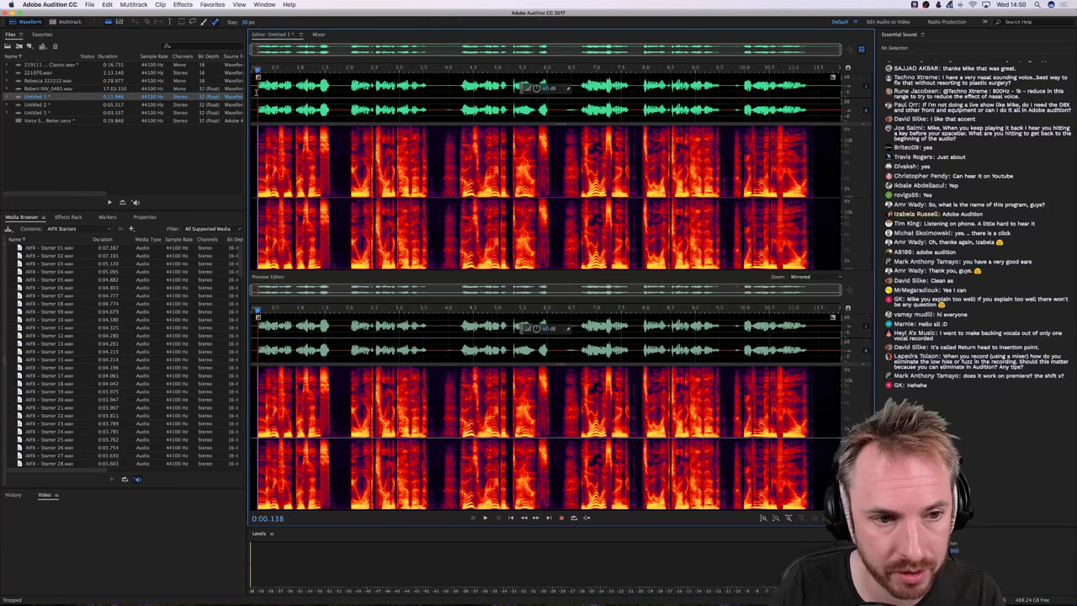
Open the Sound Remover process for the Untitled 1 recording with its default preset
left_click(176, 5)
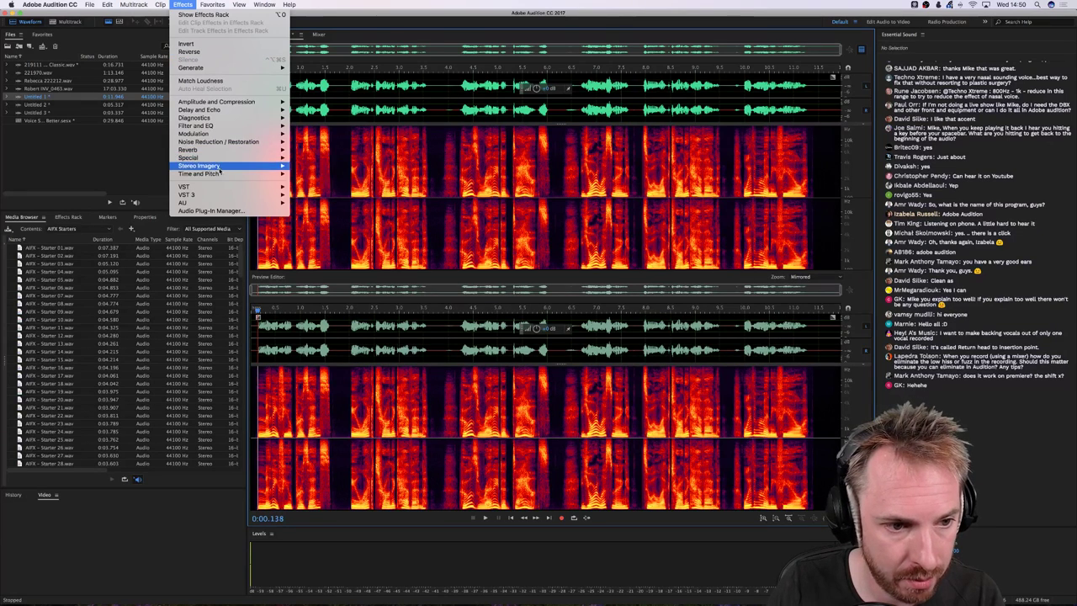
mouse_move(227, 143)
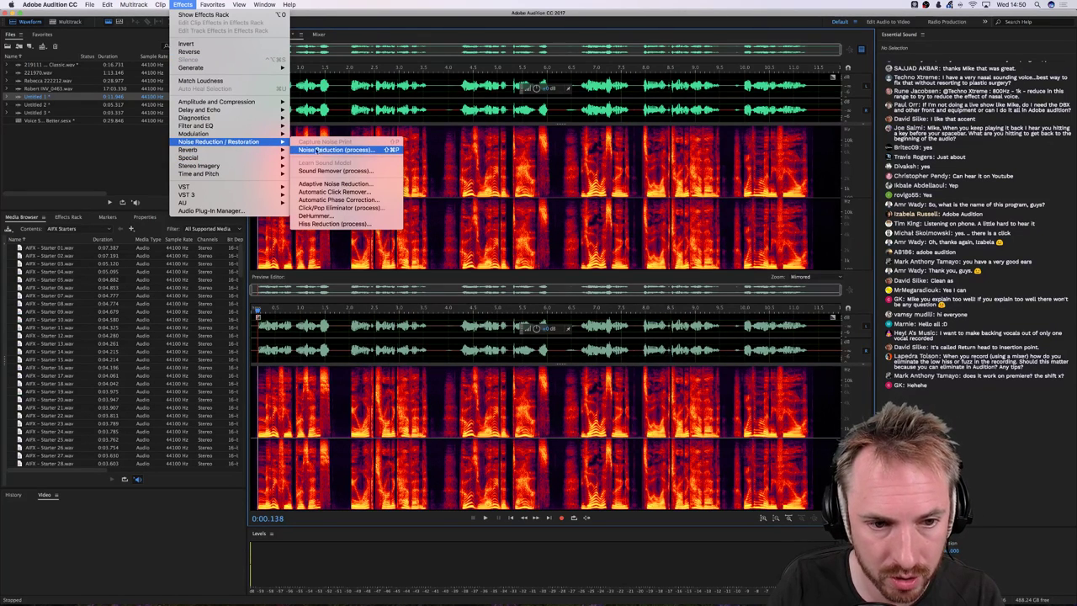
left_click(366, 173)
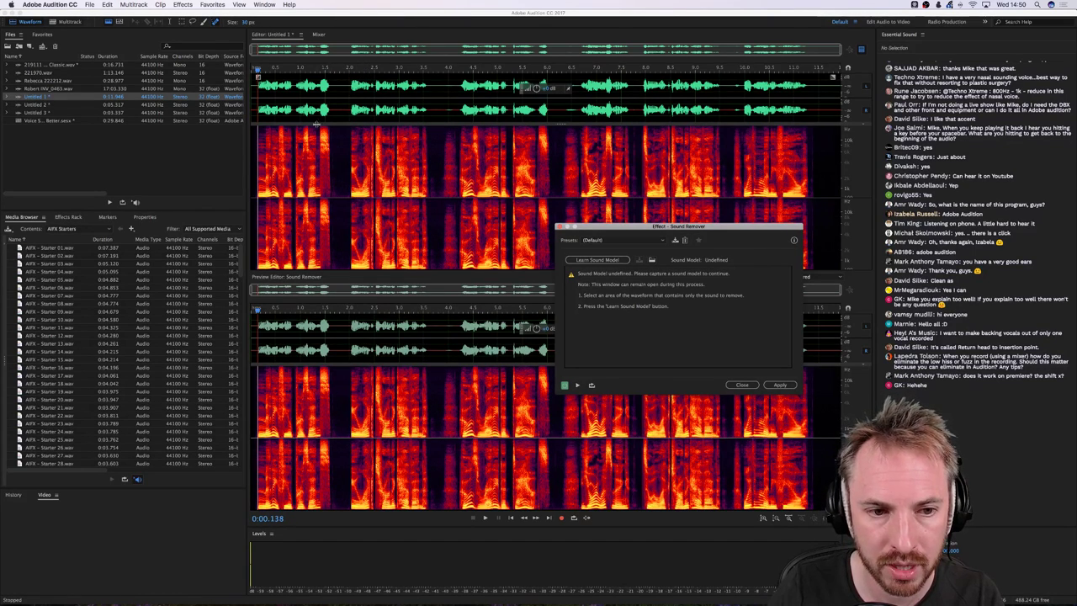
Select the bright high-frequency area of the sibilant starting at 1.406 s, play it, and move the Sound Remover window closer
left_click(264, 91)
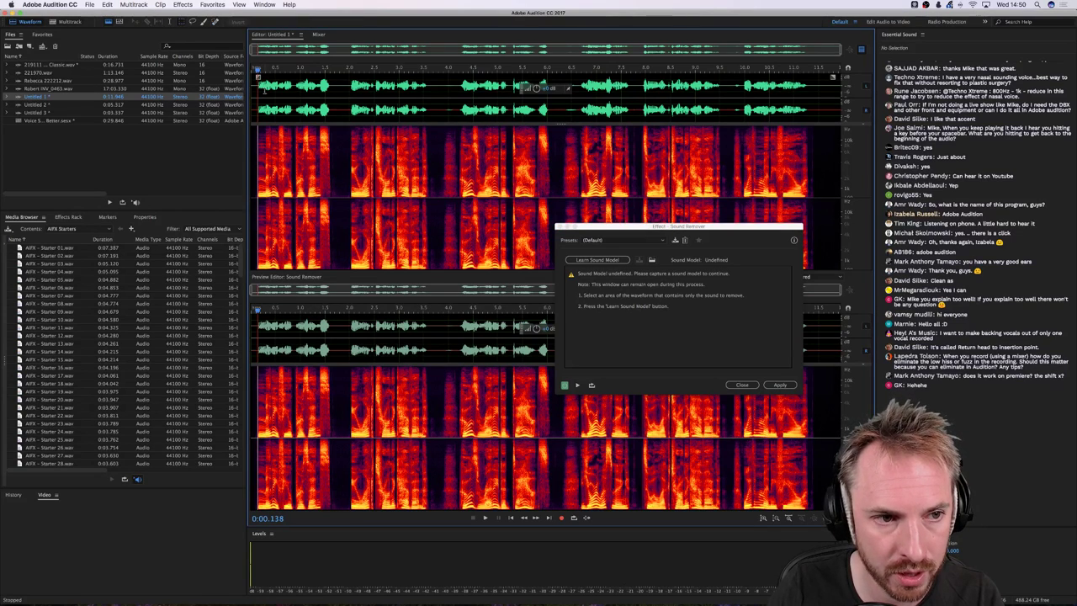
key("shift+d")
scroll(328, 110, "up", 6)
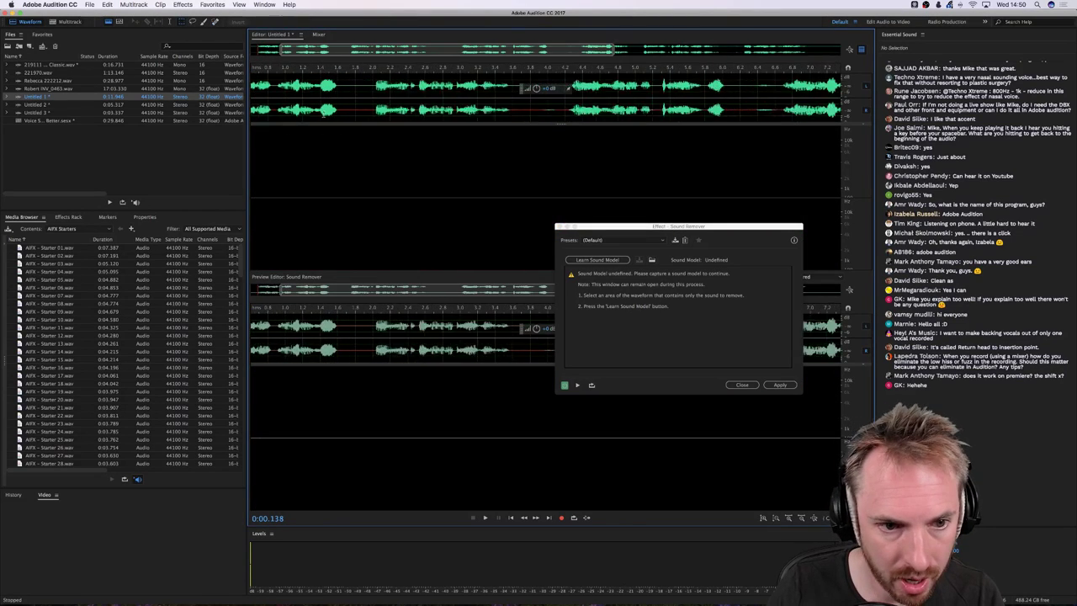
scroll(328, 132, "up", 2)
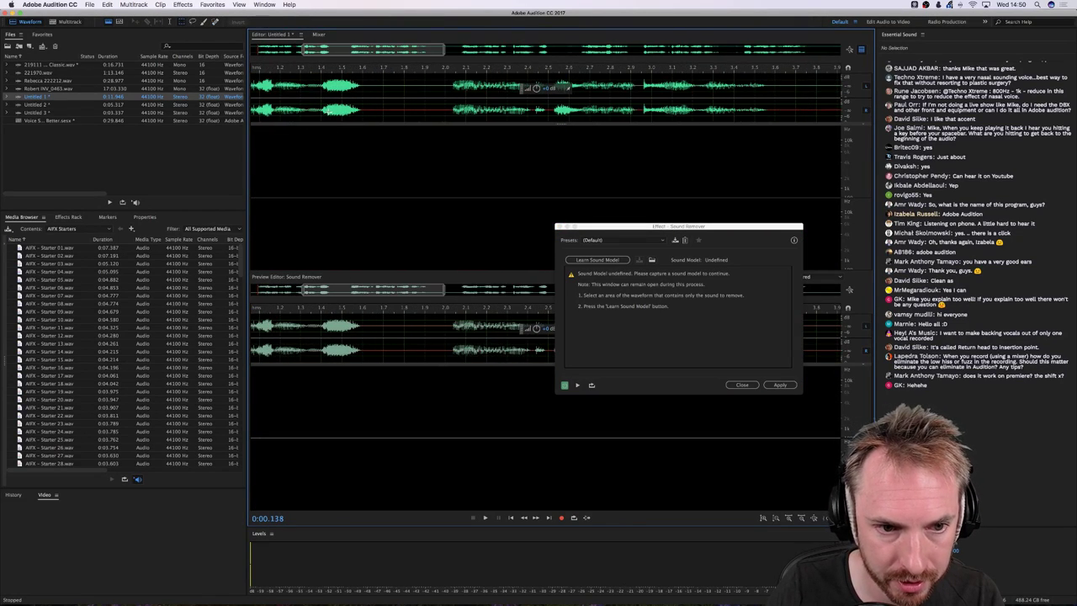
key("shift+d")
left_click(320, 136)
left_click_drag(320, 129, 360, 152)
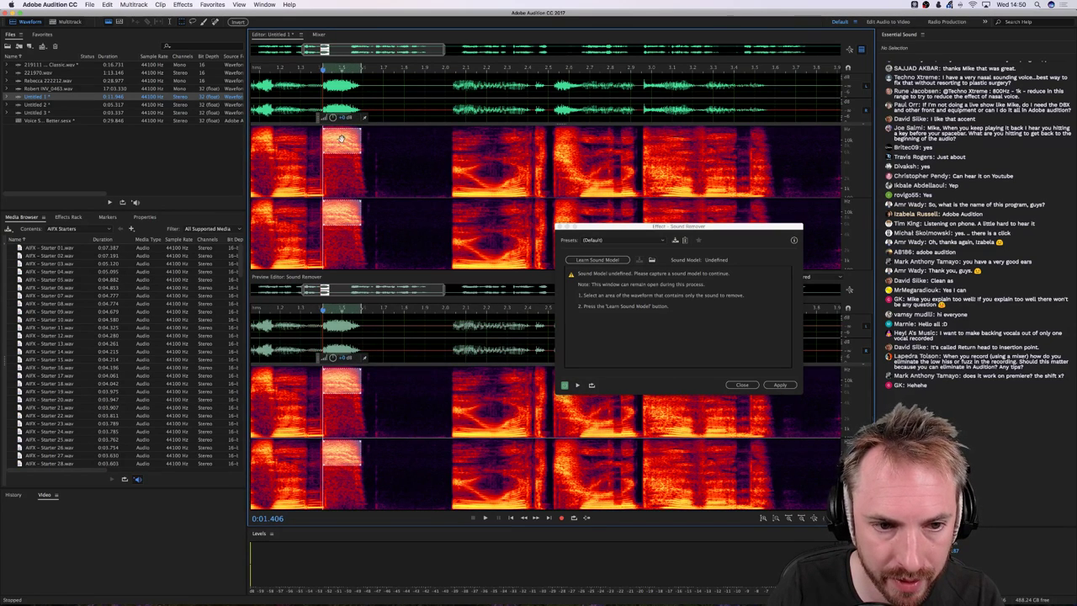
key("space")
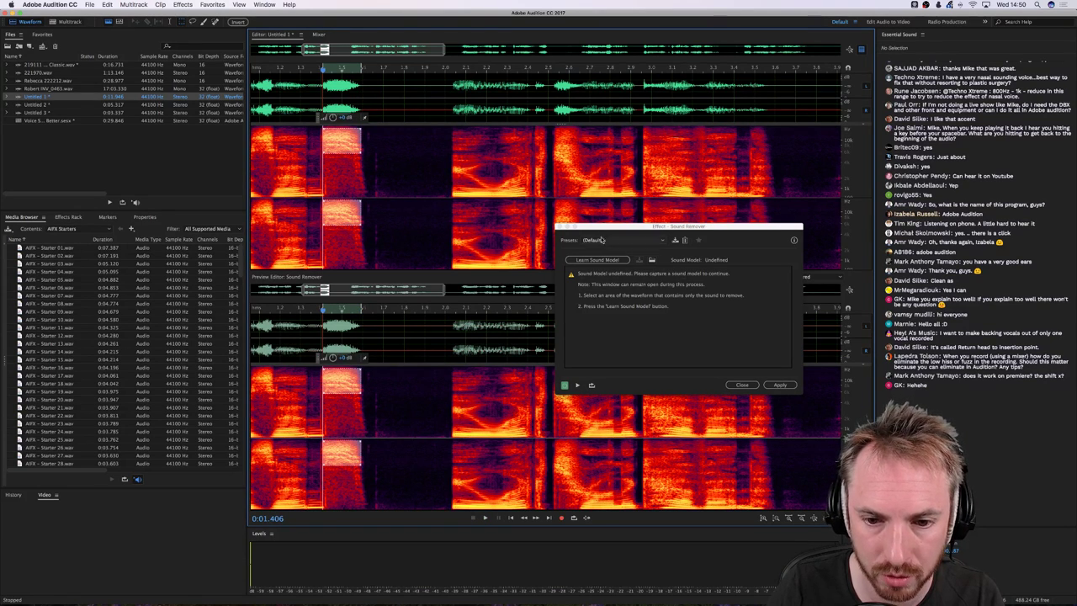
left_click_drag(601, 227, 440, 220)
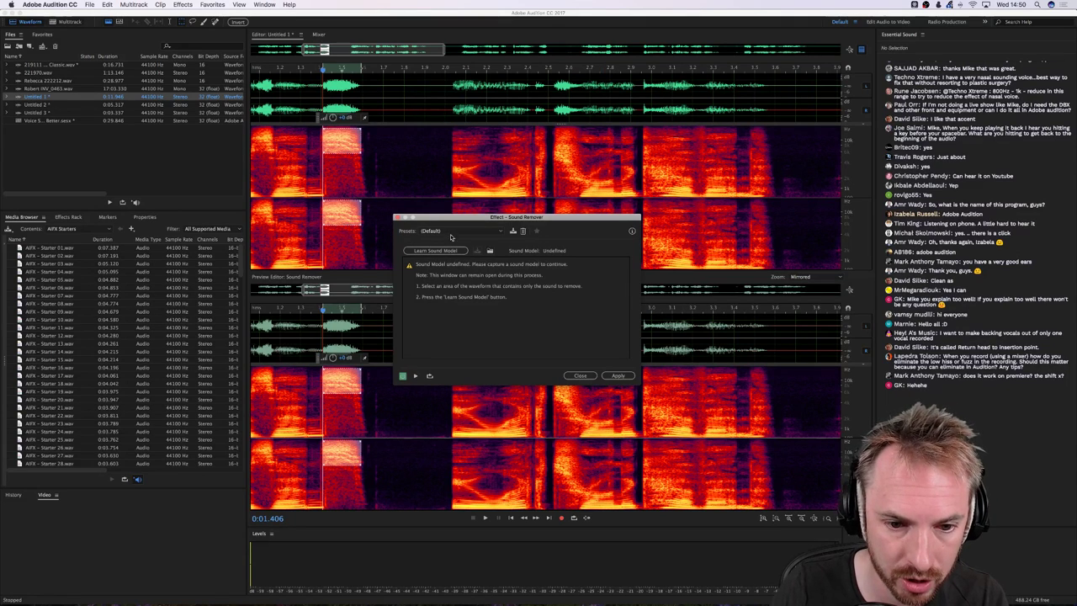
Learn a sound model from the selected sibilance and load the De-Esser preset in Sound Remover
left_click(444, 252)
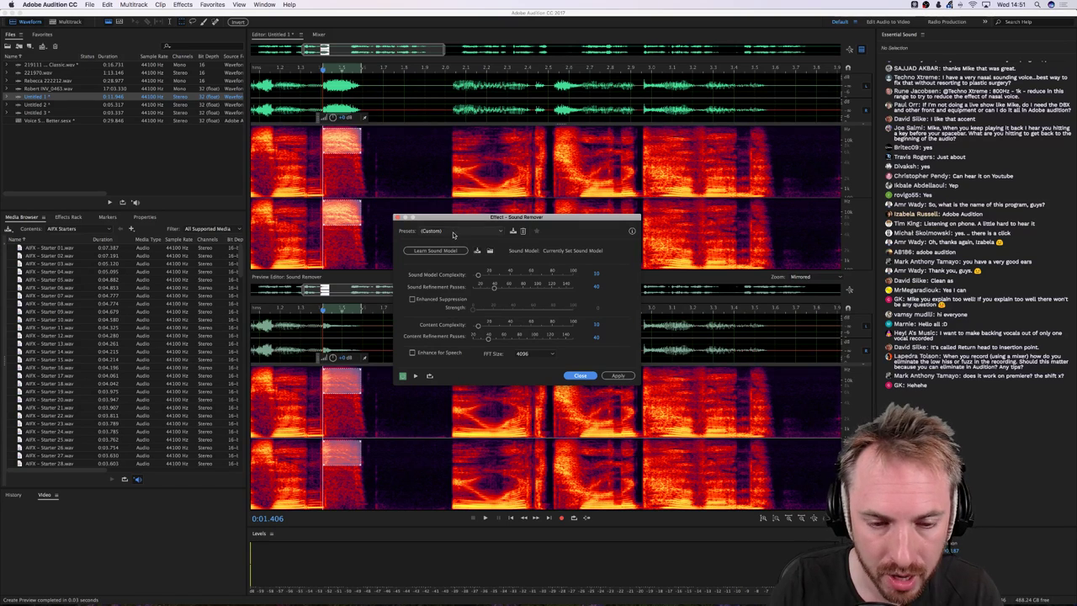
left_click(452, 231)
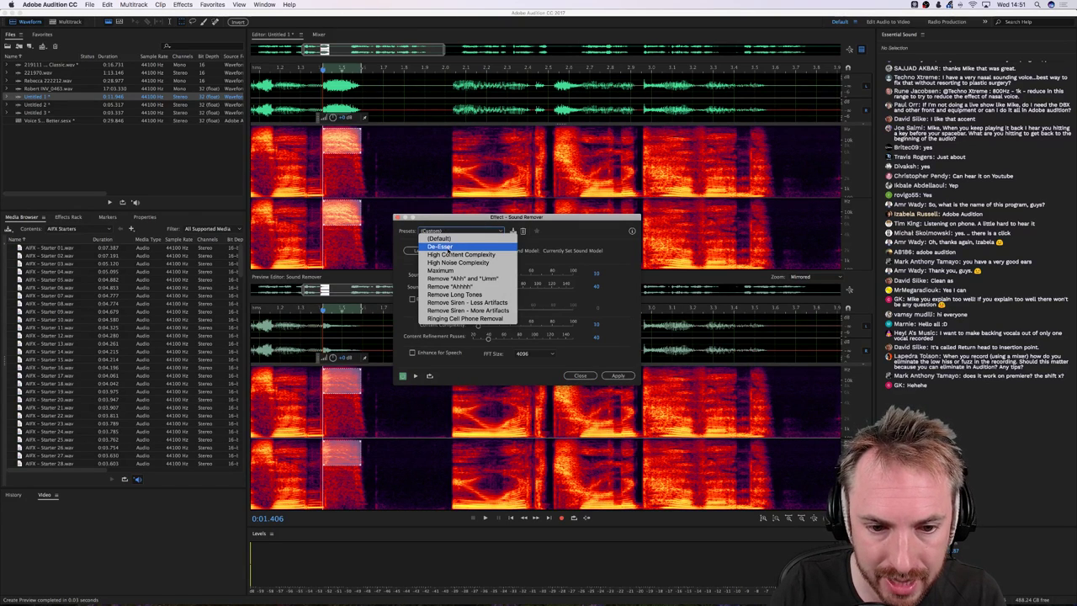
left_click(447, 247)
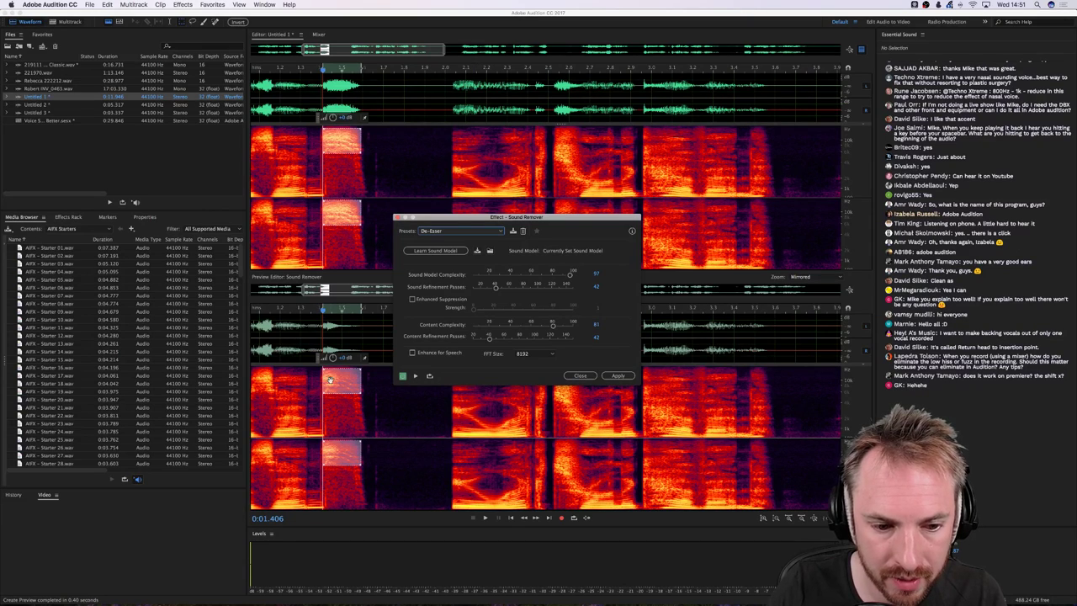
Select the entire Untitled 1 recording and apply Sound Remover to it
scroll(371, 92, "down", 3)
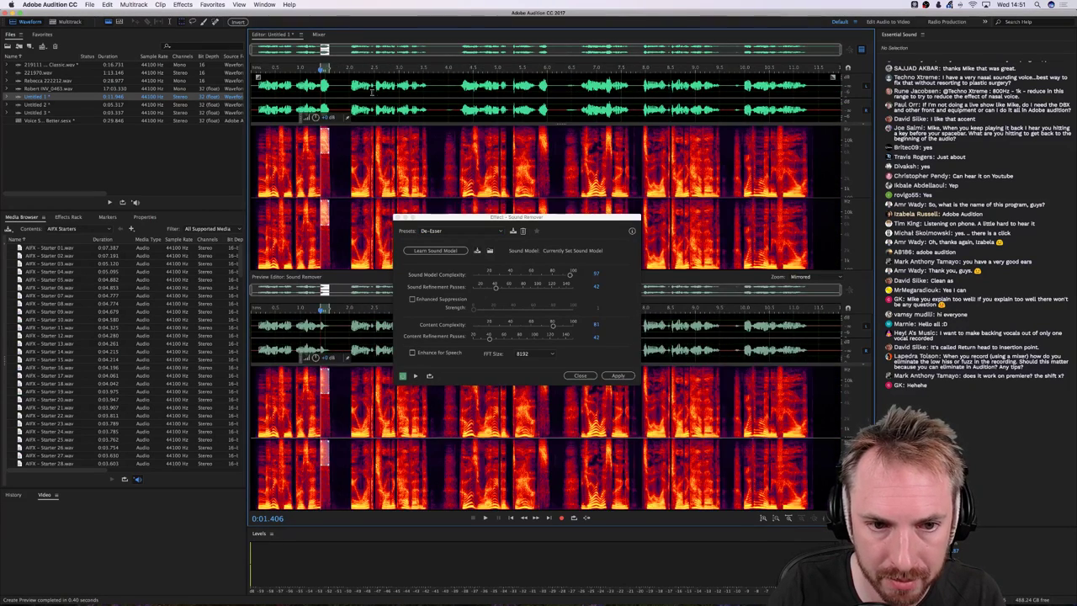
double_click(371, 92)
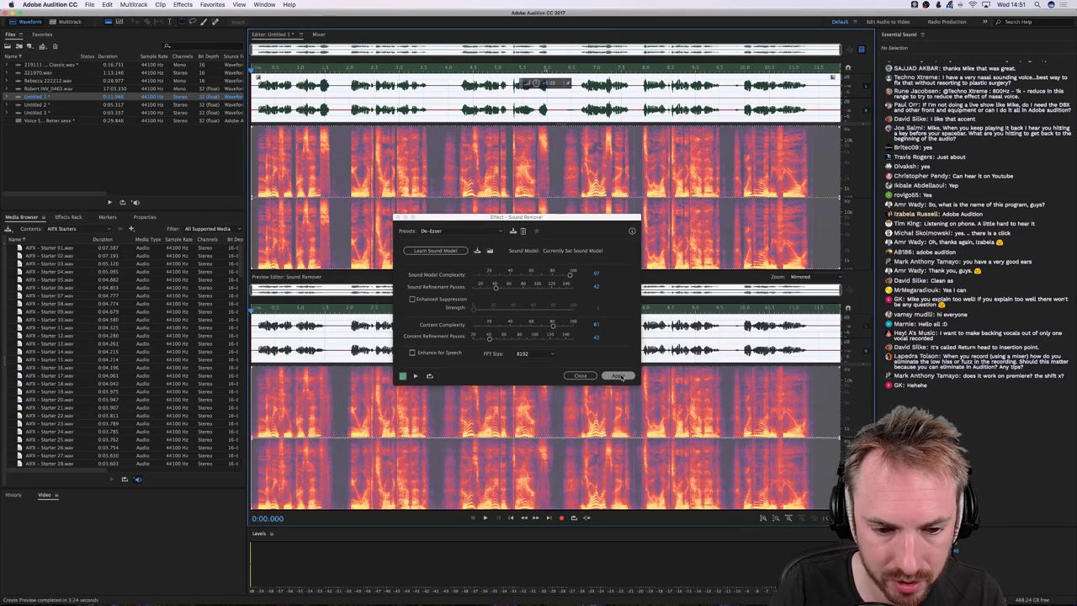
left_click(618, 375)
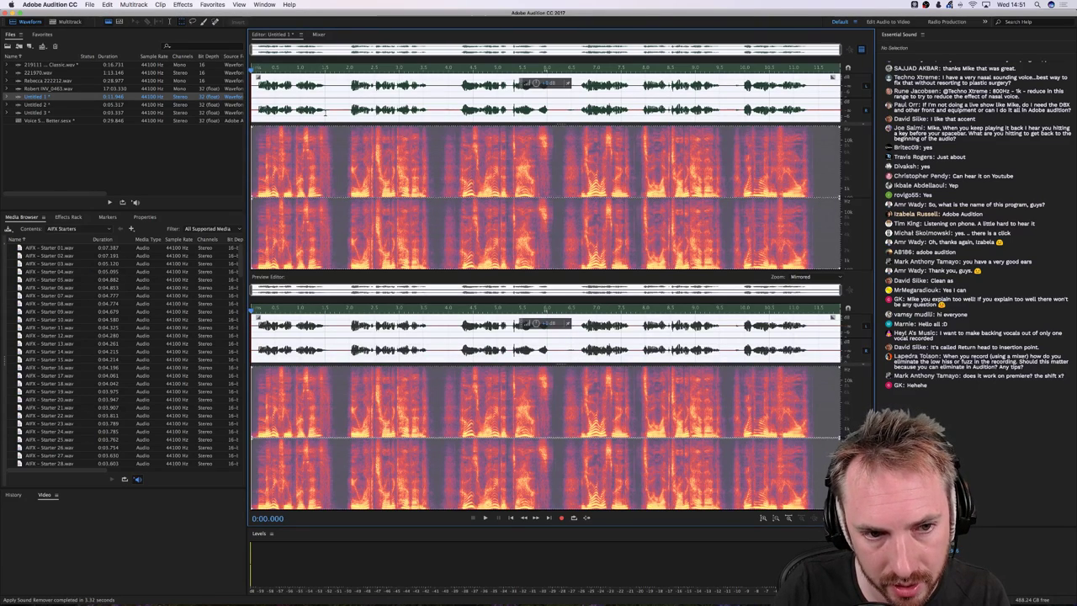
Play the processed Untitled 1 recording and return the playhead to 0.000 s
left_click(316, 104)
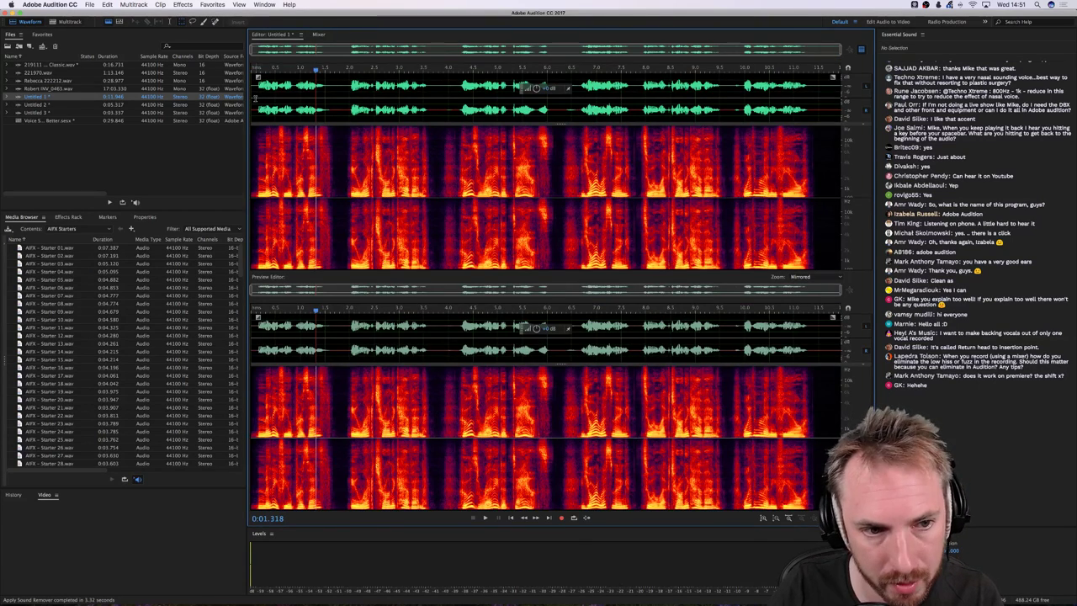
key("space")
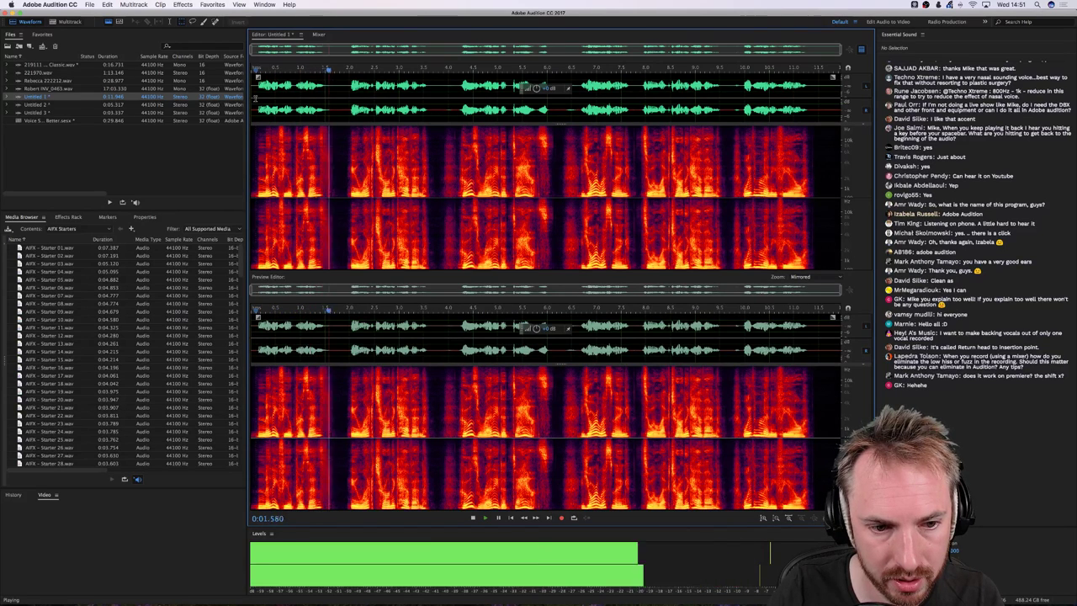
key("space")
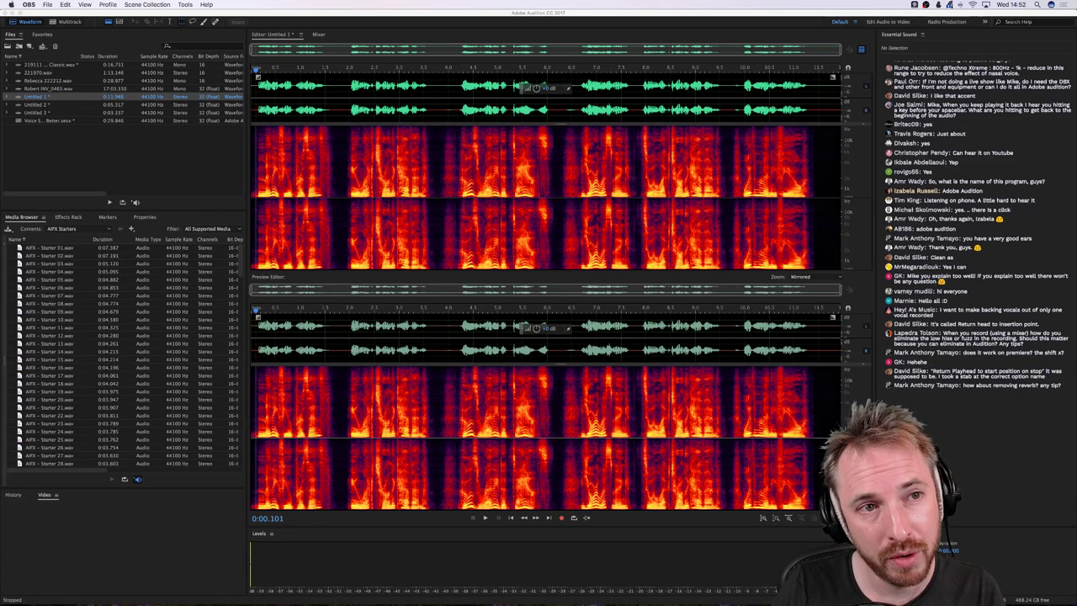
left_click(347, 105)
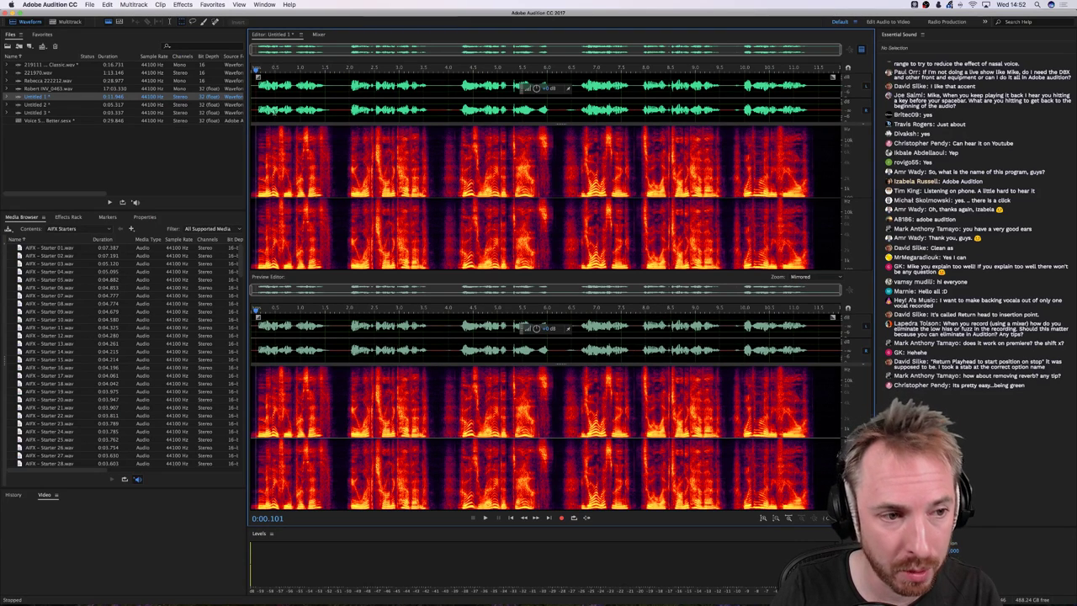
left_click(250, 105)
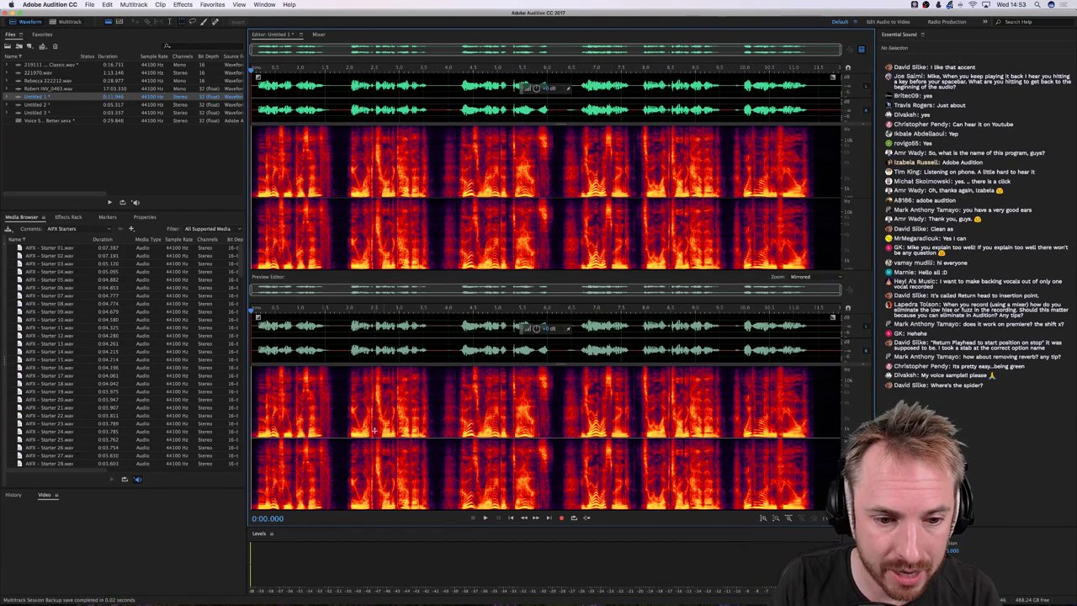
Switch to Chrome and show the latest topics and the category list of the Music Radio Creative community forum
left_click(305, 587)
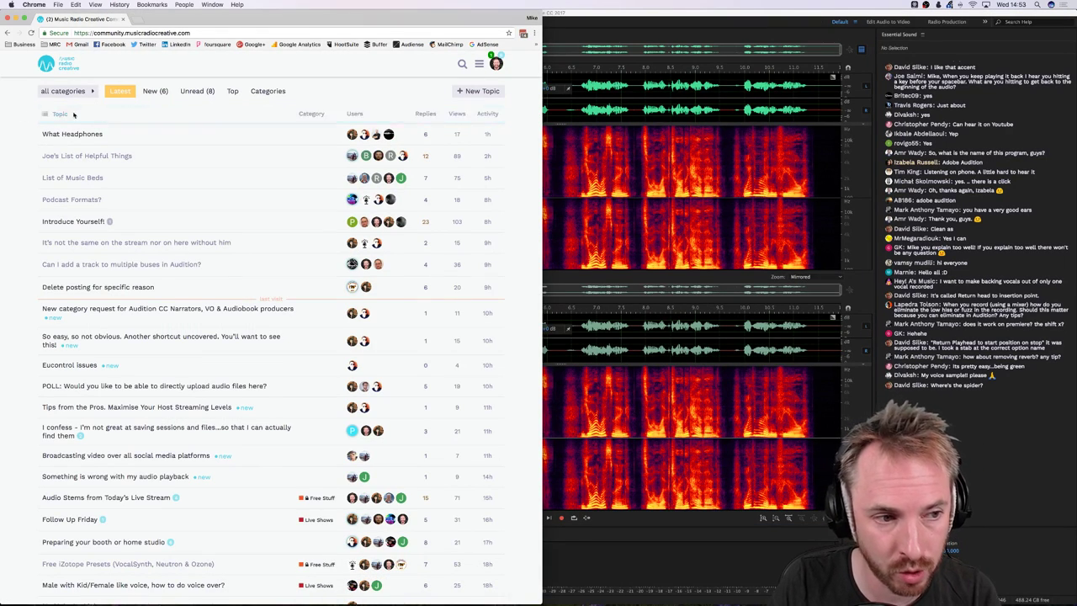
left_click(75, 114)
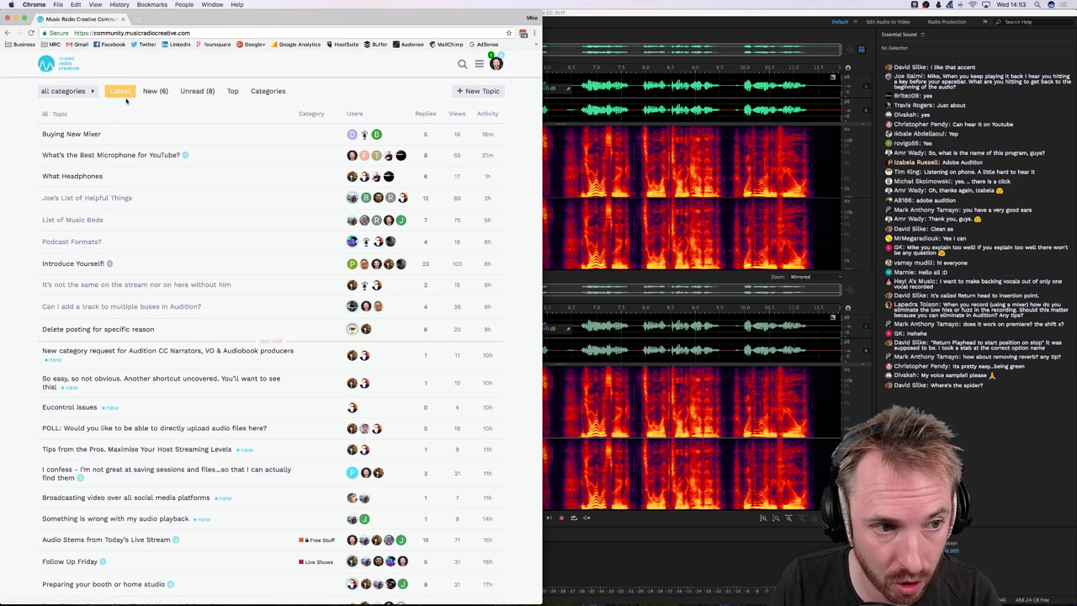
left_click(94, 93)
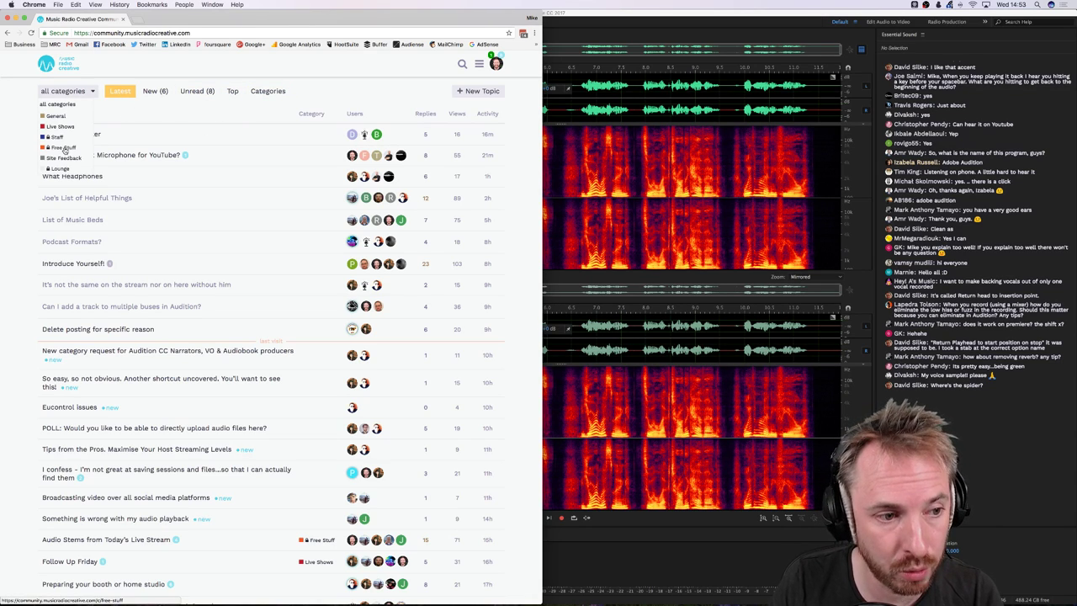
left_click(19, 129)
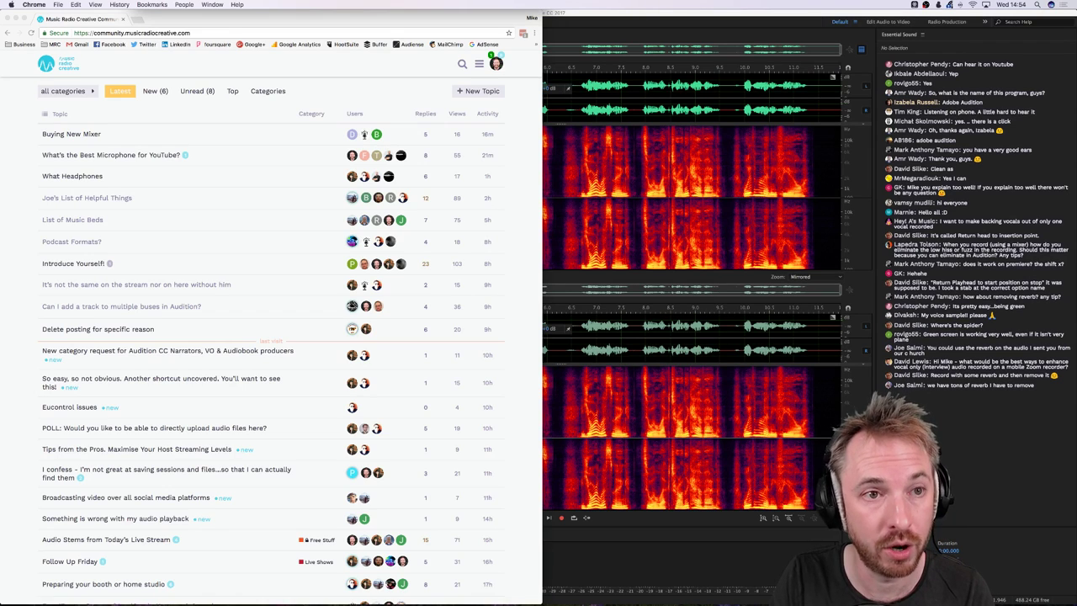
Open the Music Radio Creative YouTube channel and set reminders for the noise removal and laser sound effects live streams
left_click_drag(336, 19, 168, 19)
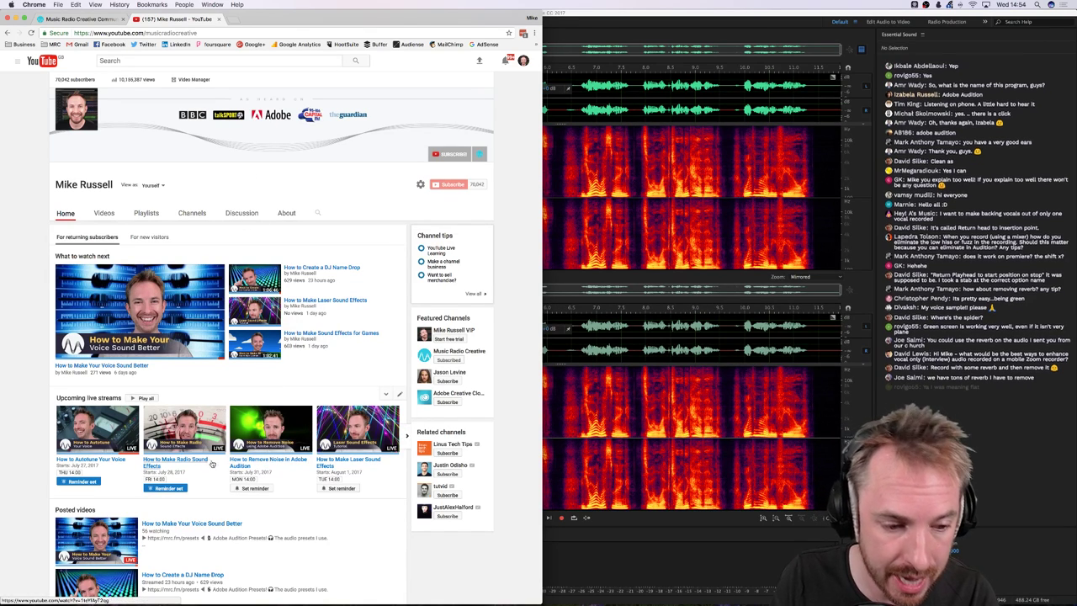
left_click(252, 488)
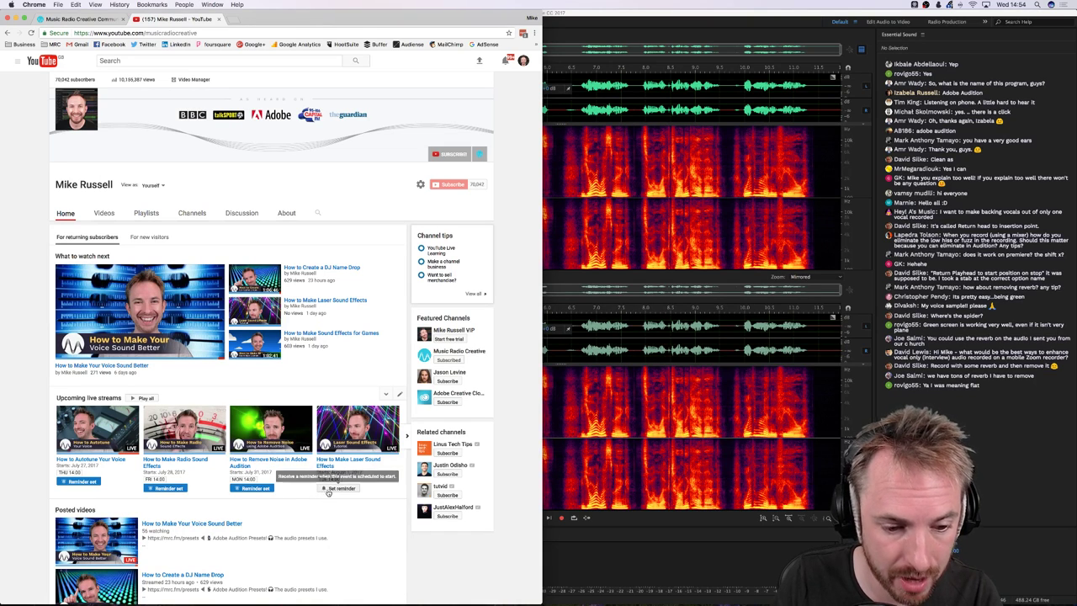
left_click(341, 488)
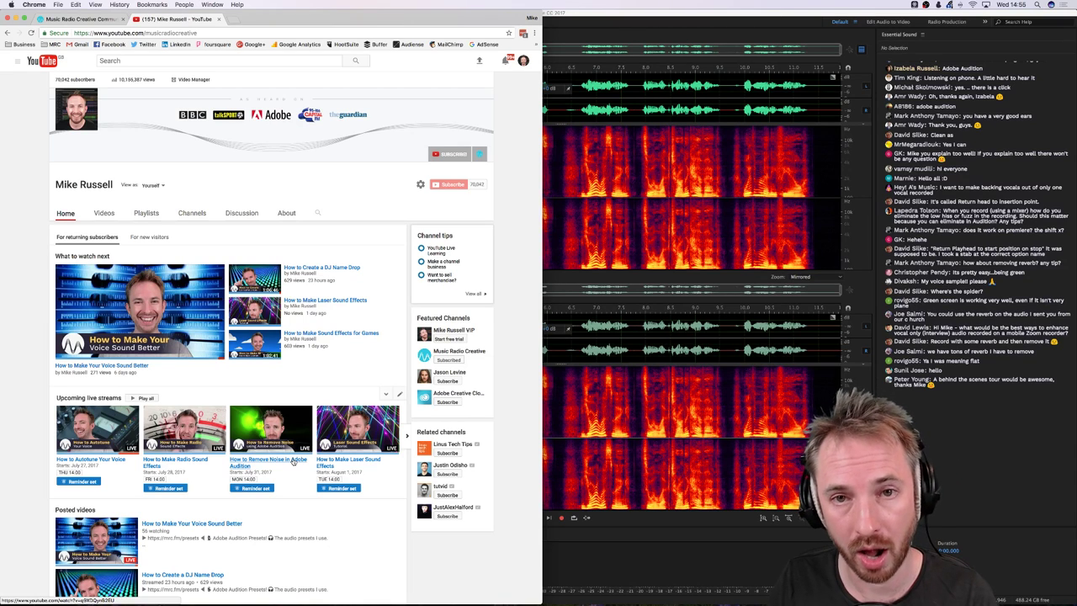
left_click(256, 488)
left_click(255, 489)
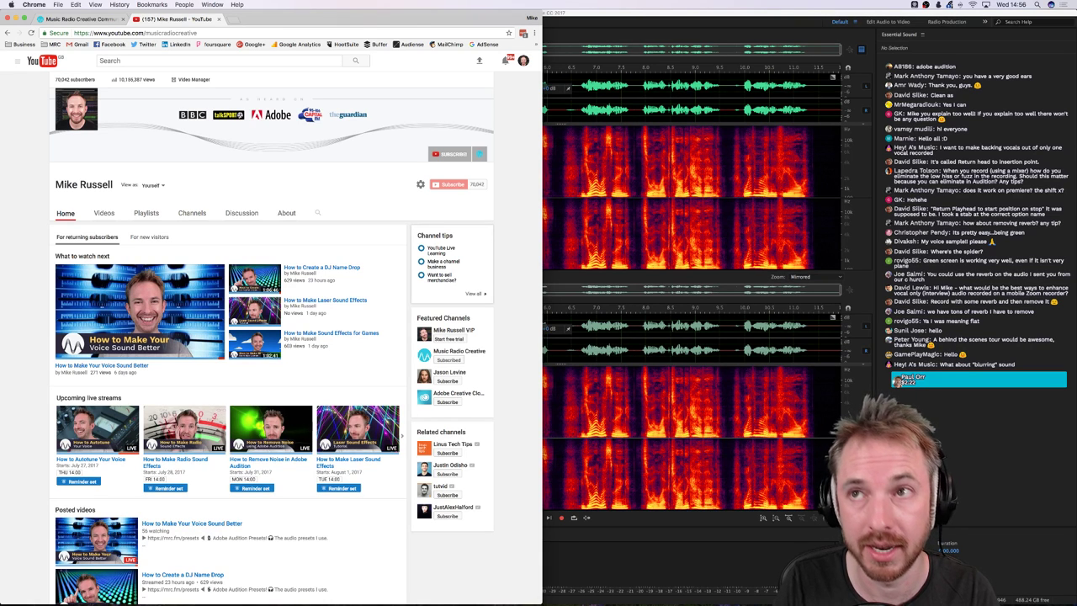
Switch back to Adobe Audition, show the multitrack session, and play the Untitled 1 clip from its start
left_click(633, 107)
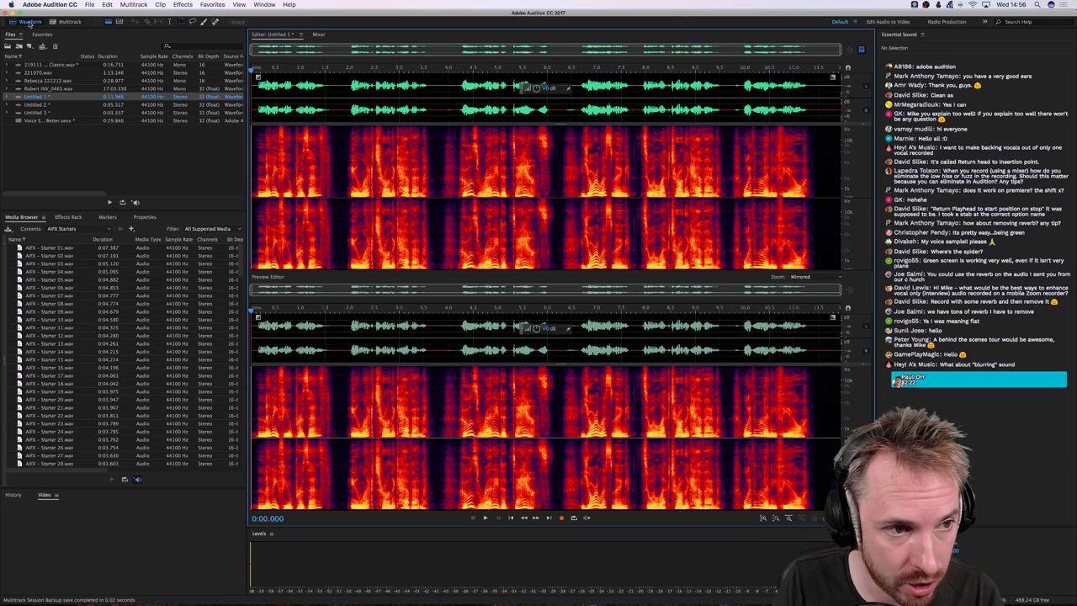
left_click(63, 22)
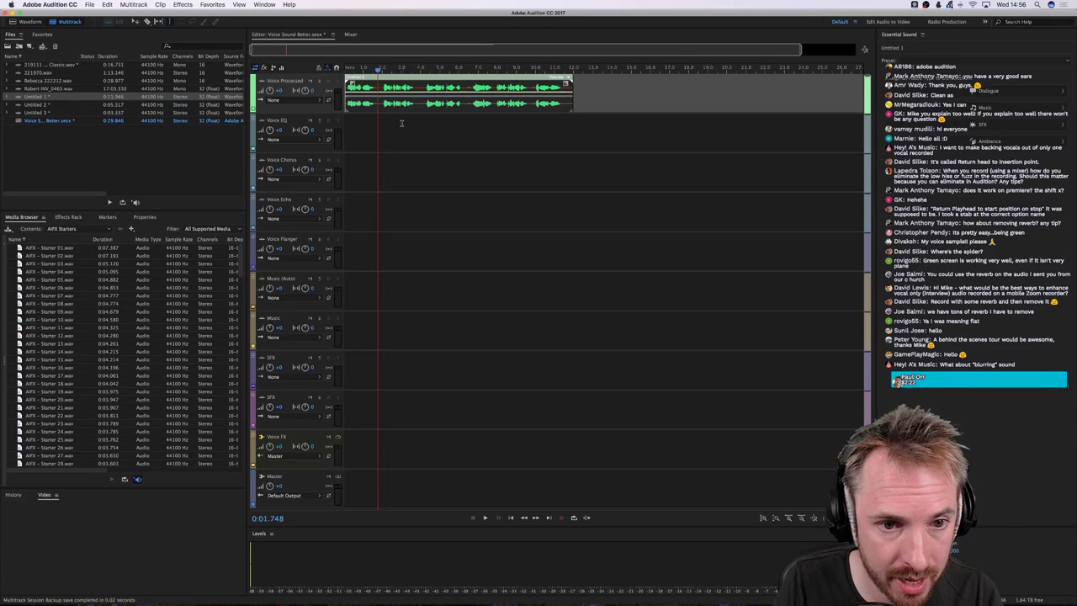
left_click(347, 118)
key("space")
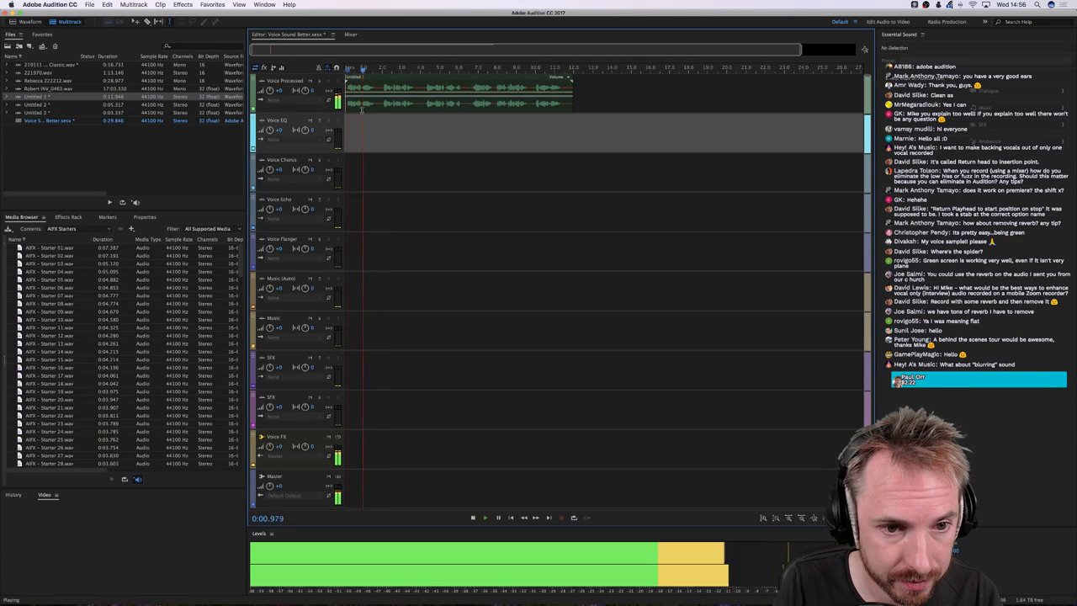
key("space")
Undo the placement of the Untitled 1 clip, place Untitled 3 at the start of the Voice Processed track, and play it
key("ctrl+z")
key("ctrl+z")
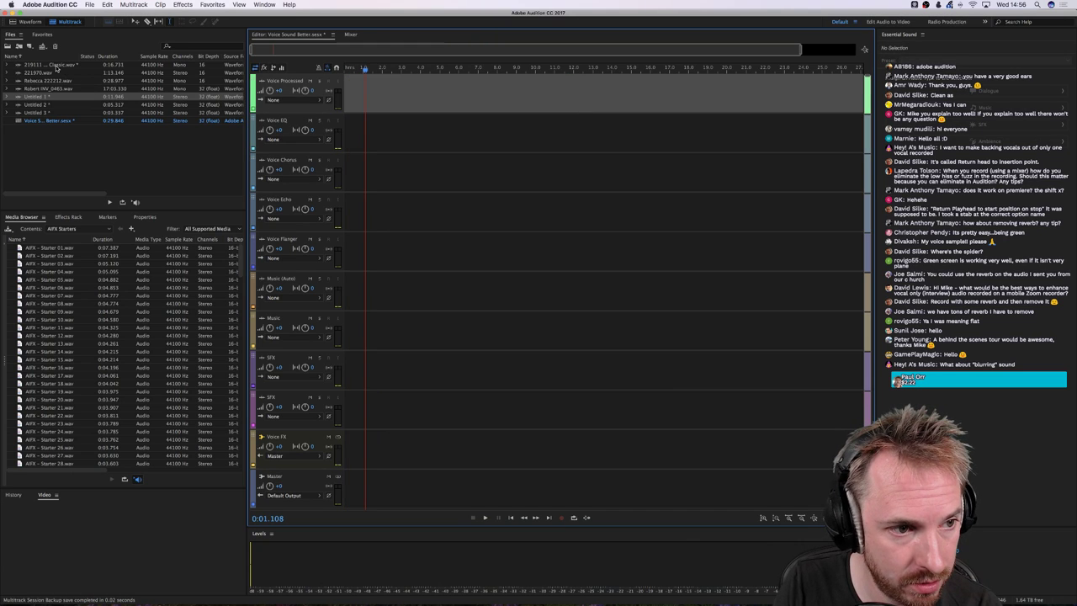
left_click_drag(42, 109, 346, 114)
left_click(345, 113)
key("space")
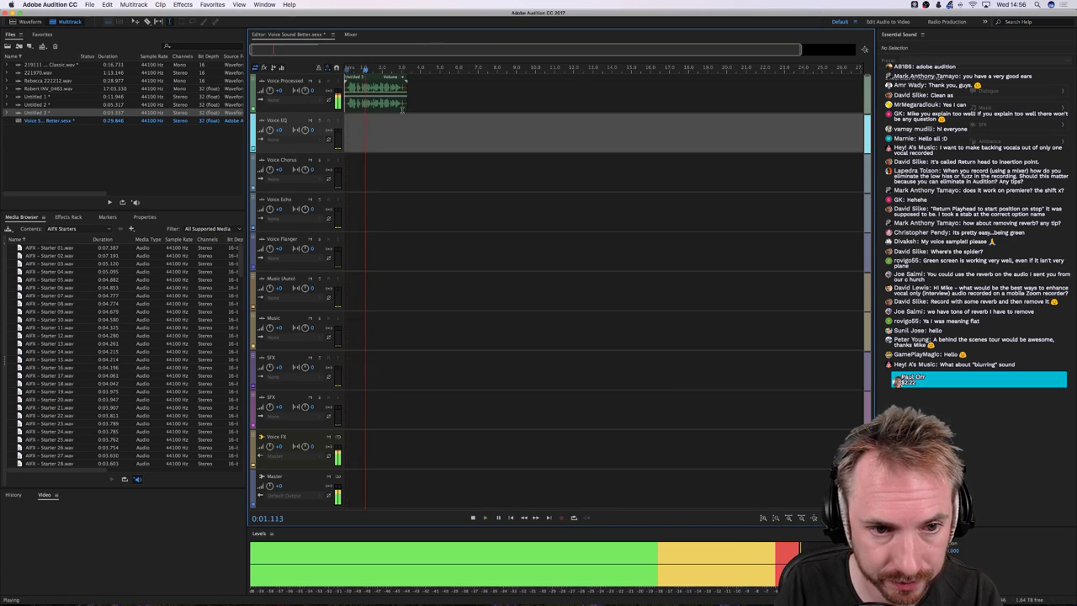
left_click(347, 93)
key("space")
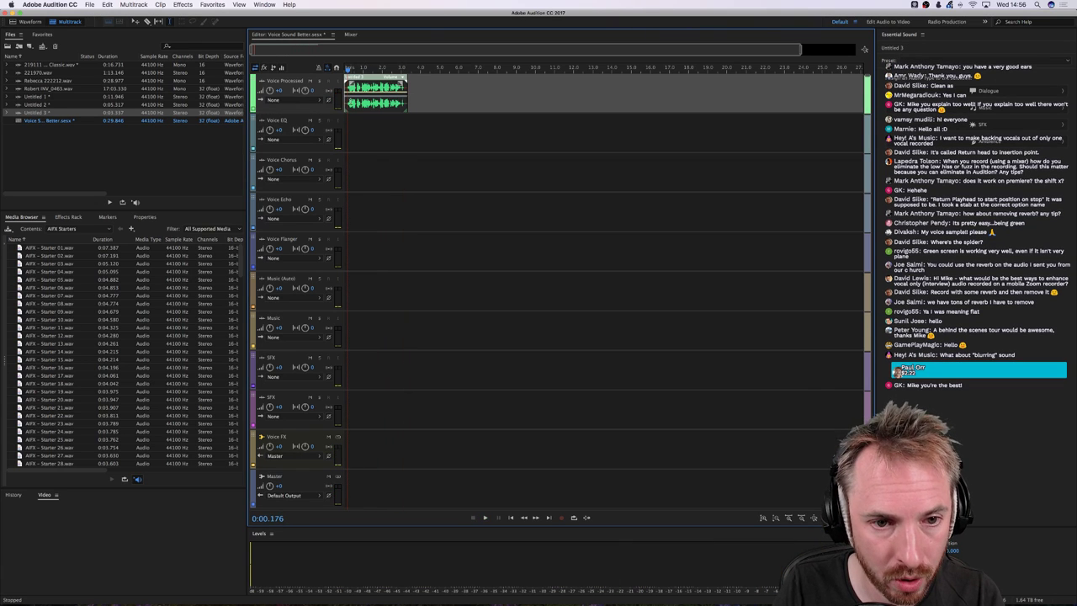
Play Untitled 3 unprocessed in the waveform editor and again in the multitrack session for comparison
double_click(370, 92)
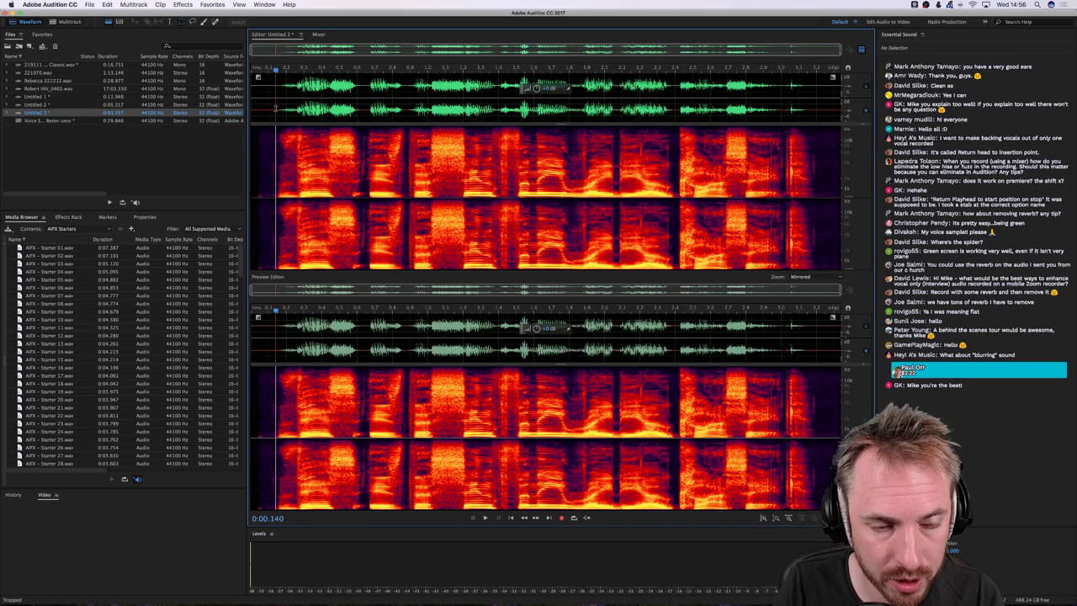
key("space")
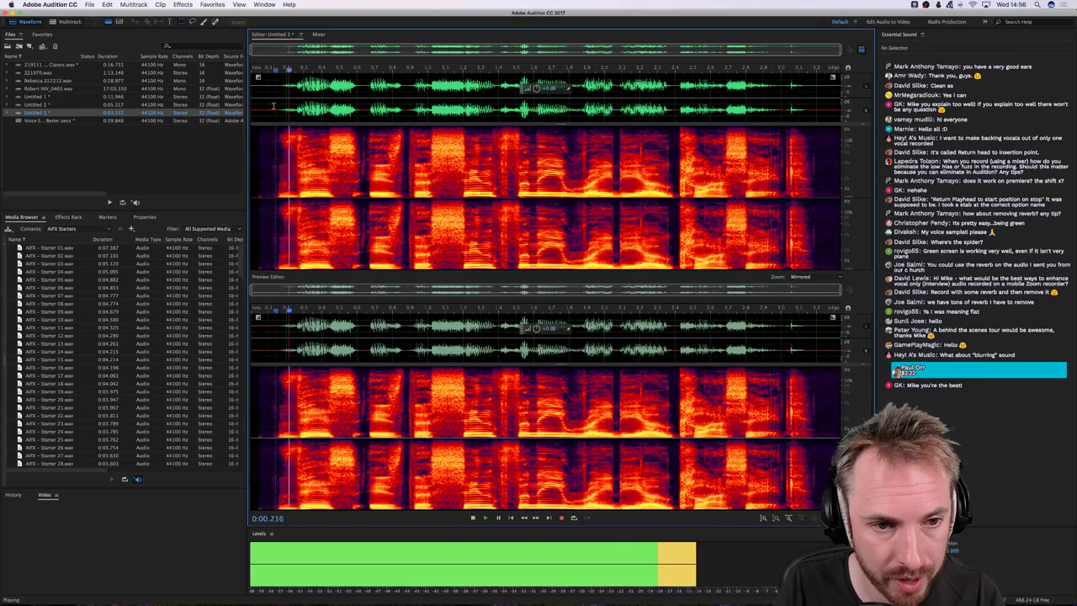
left_click(56, 23)
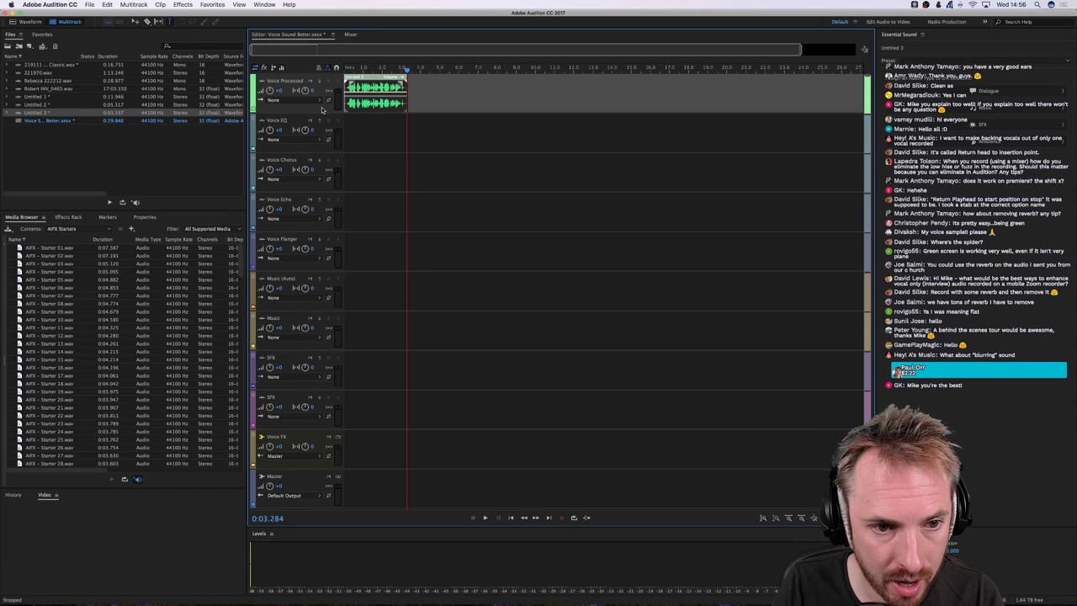
left_click(346, 69)
key("space")
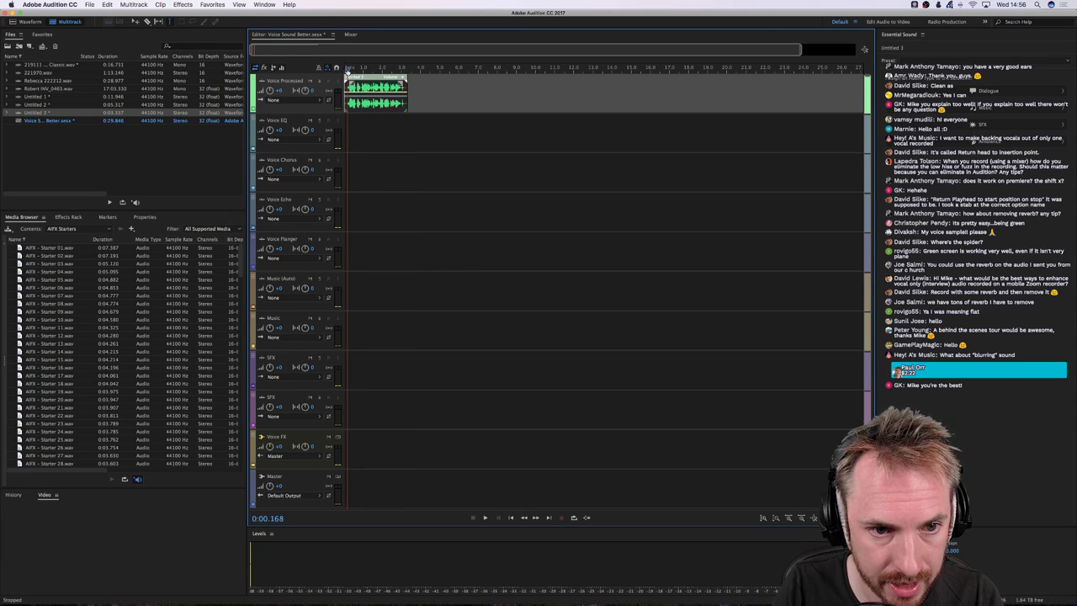
Raise the high-pass cutoff of the Scientific Filter on the Voice Processed track, play the result, and close the effect
left_click(68, 217)
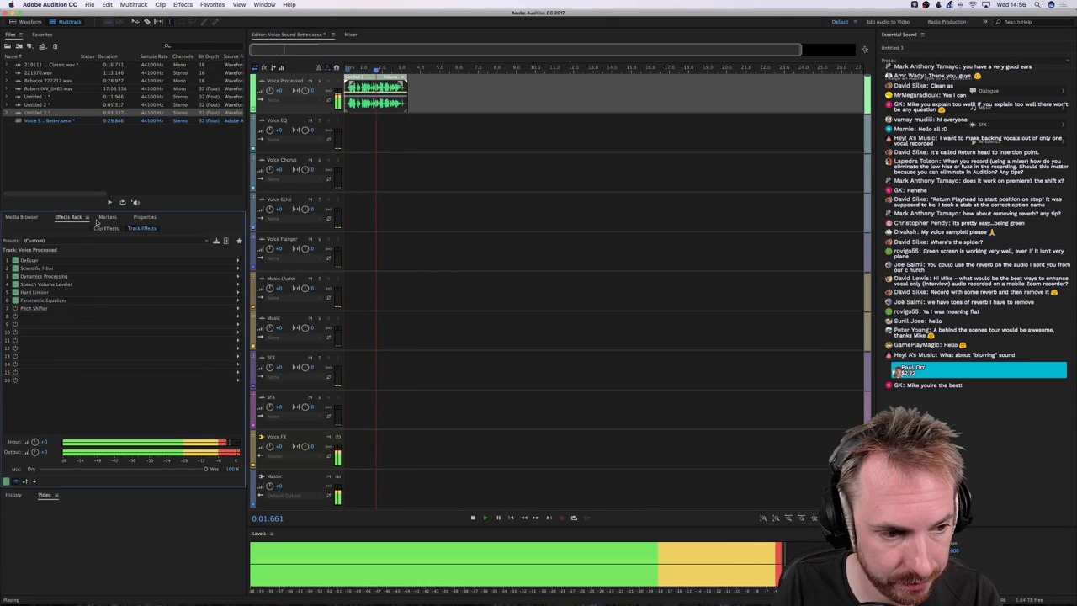
key("space")
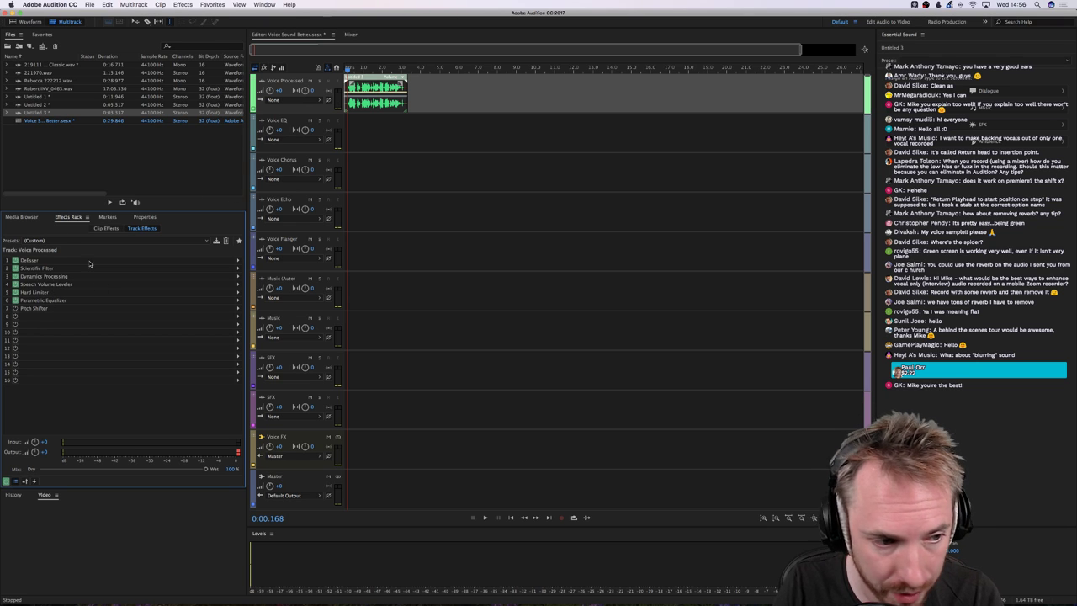
double_click(34, 268)
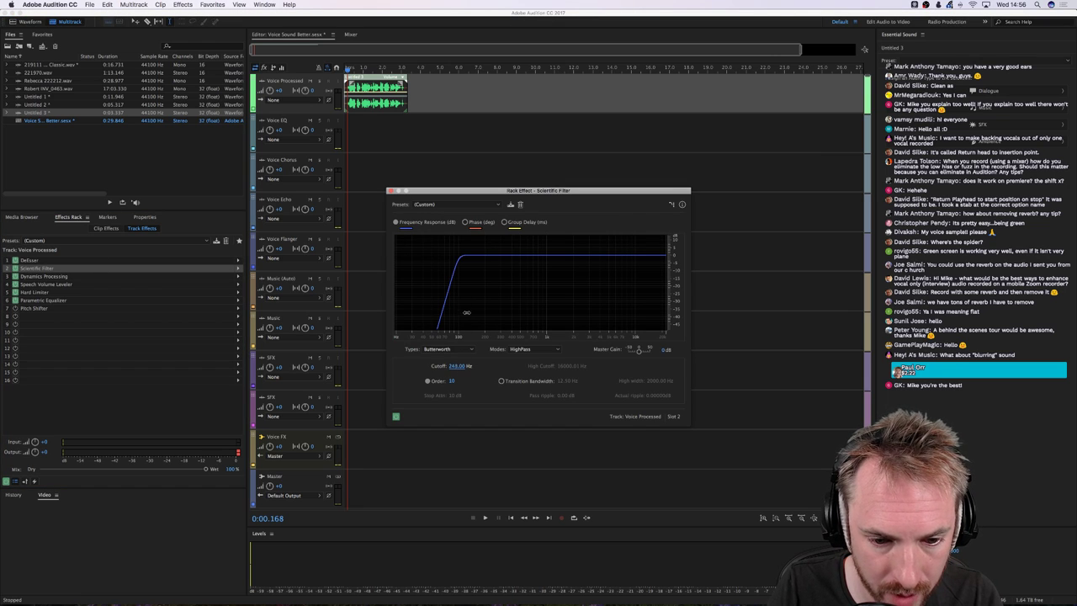
left_click_drag(467, 315, 502, 313)
key("space")
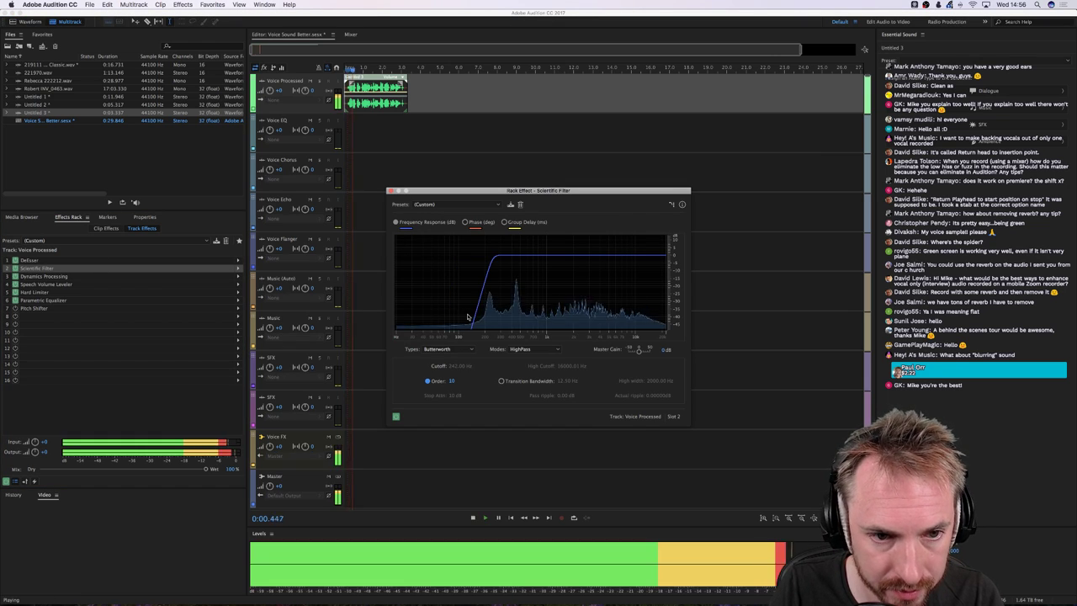
key("space")
left_click(390, 192)
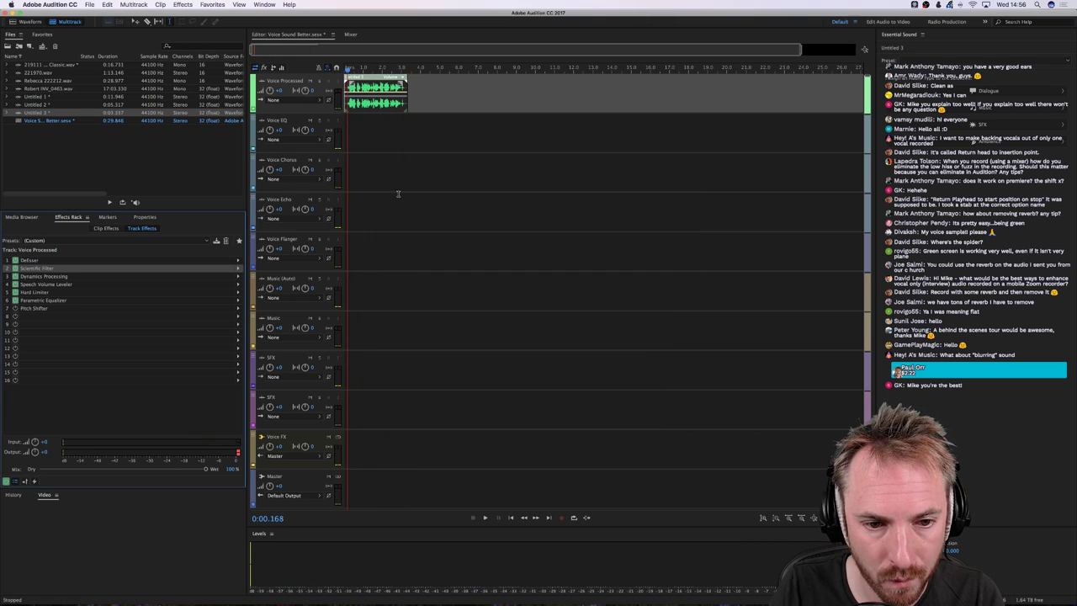
Place AIFX - Starter 15.wav from the AIFX Starters folder at the start of the first SFX track
left_click(16, 217)
left_click(57, 358)
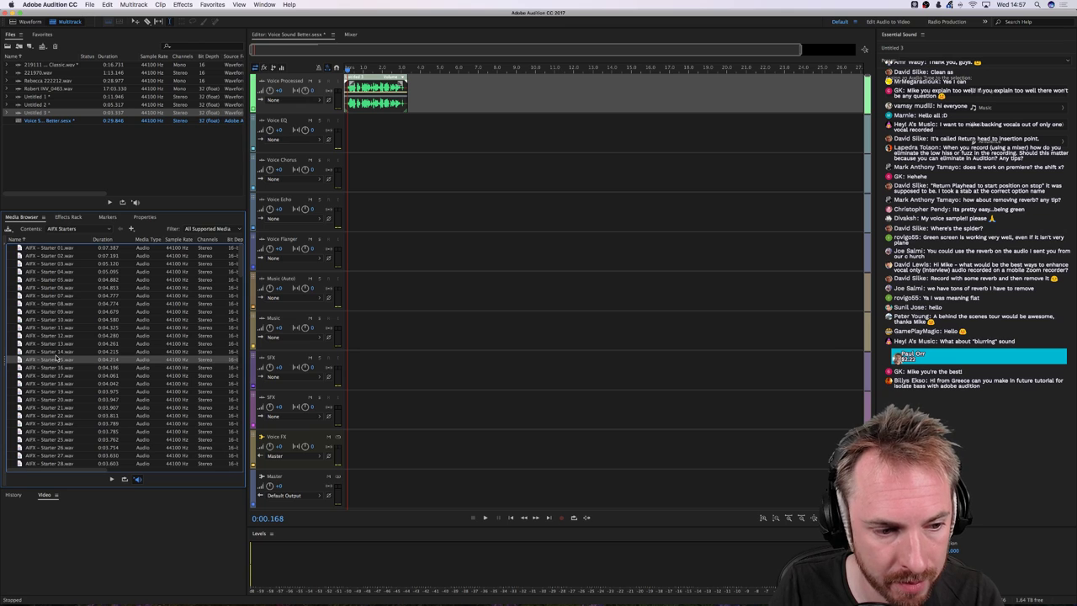
mouse_move(46, 362)
left_mouse_down()
mouse_move(307, 297)
mouse_move(308, 376)
left_mouse_up()
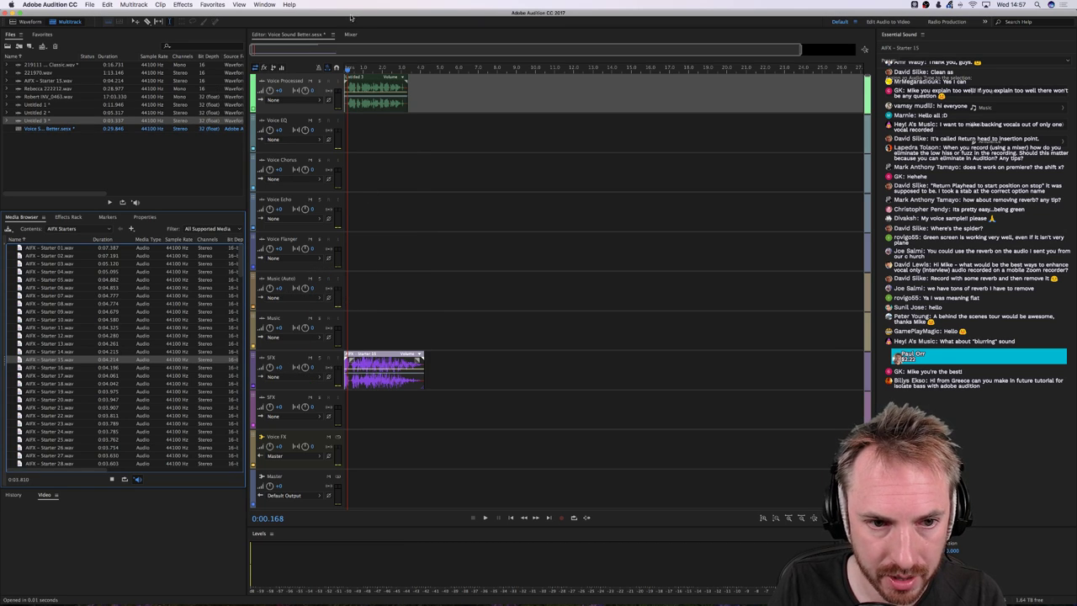
Move the Untitled 3 clip on the Voice Processed track so its end lines up with the end of the AIFX - Starter 15 clip
scroll(346, 71, "up", 5)
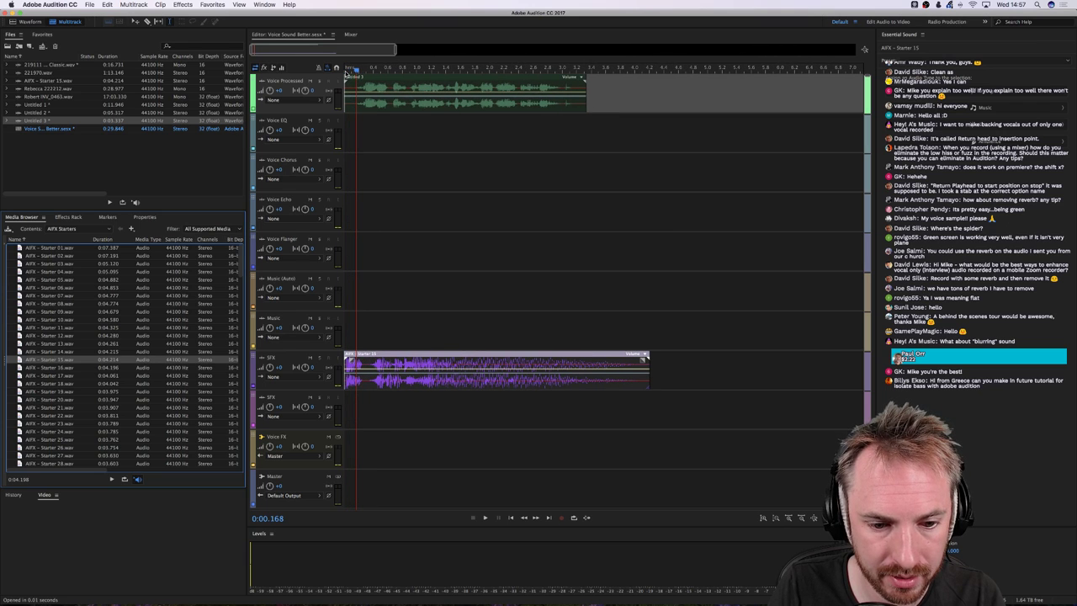
left_click_drag(382, 107, 431, 101)
left_click(429, 132)
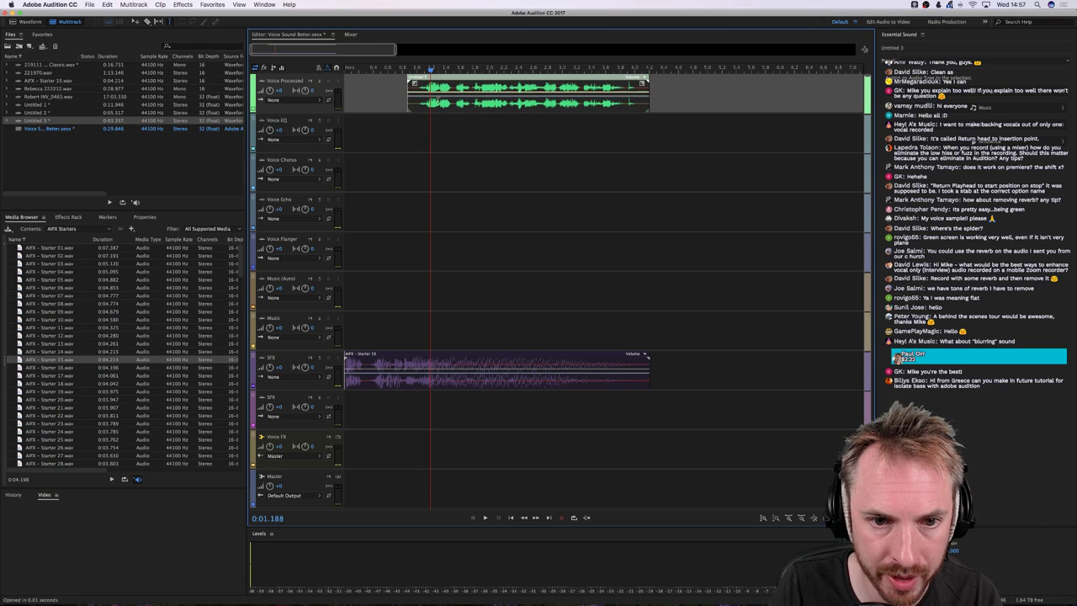
Match the clip loudness of the Untitled 3 and AIFX - Starter 15 clips with the default settings and play the mix
left_click(429, 367)
right_click(430, 367)
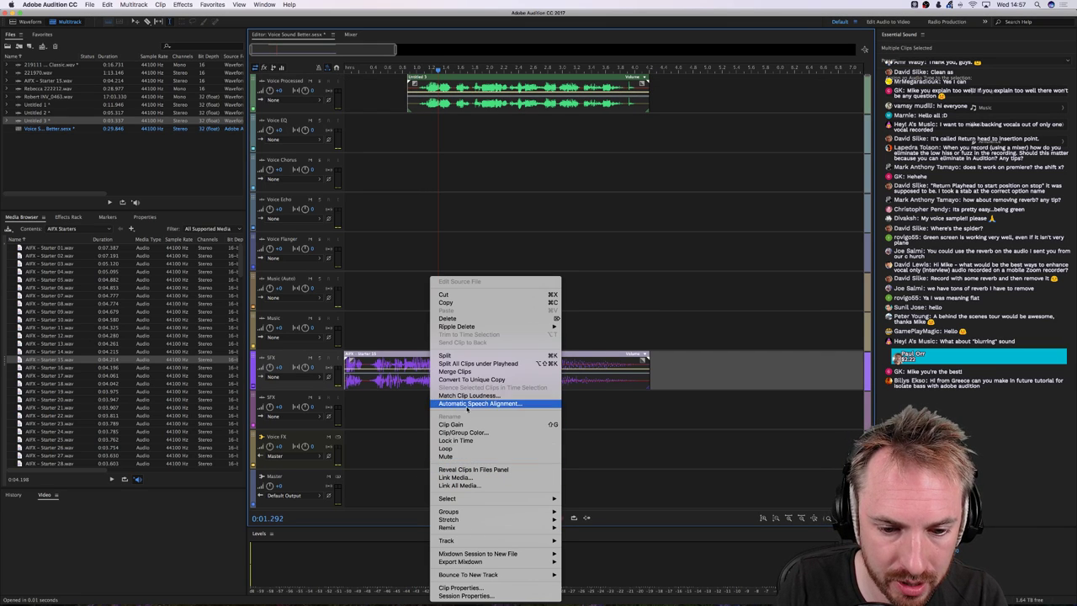
left_click(467, 396)
key("Return")
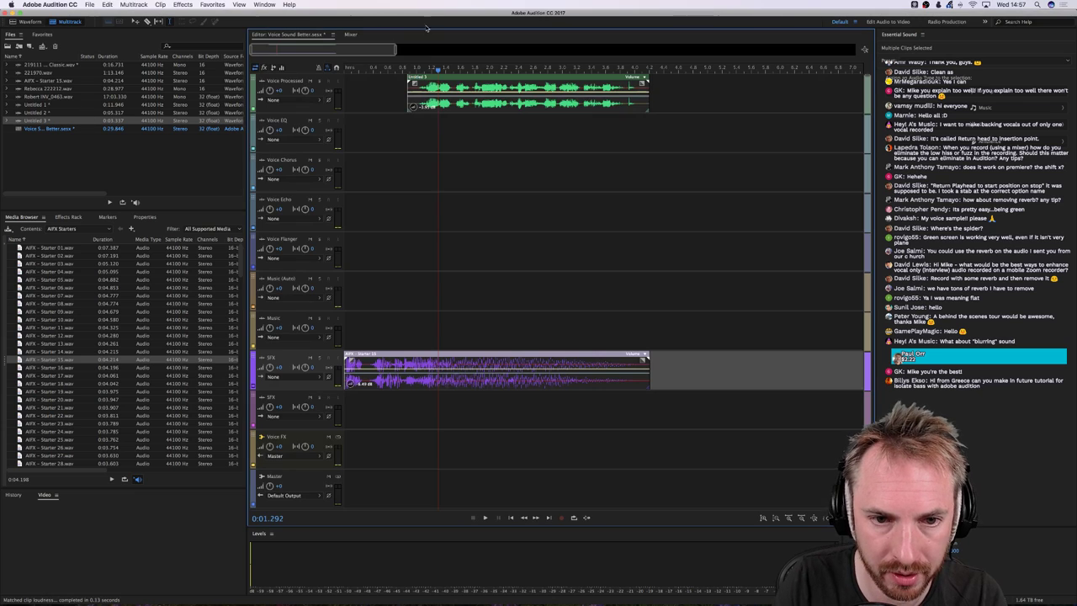
key("space")
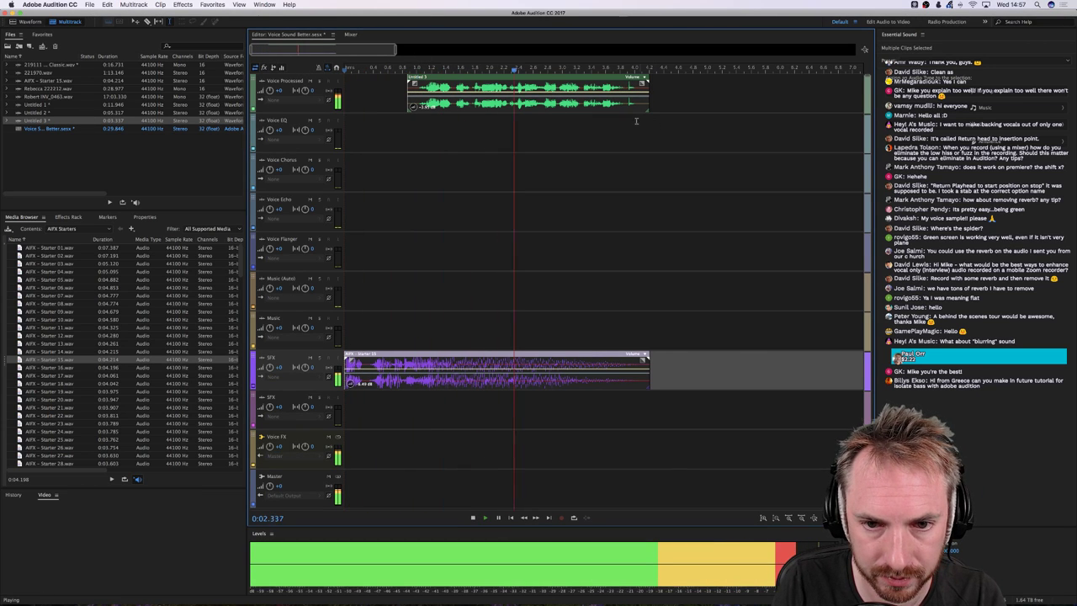
Copy the final part of the Untitled 3 clip onto the Voice Echo track near the end of the voice and play it
left_click_drag(582, 174, 700, 174)
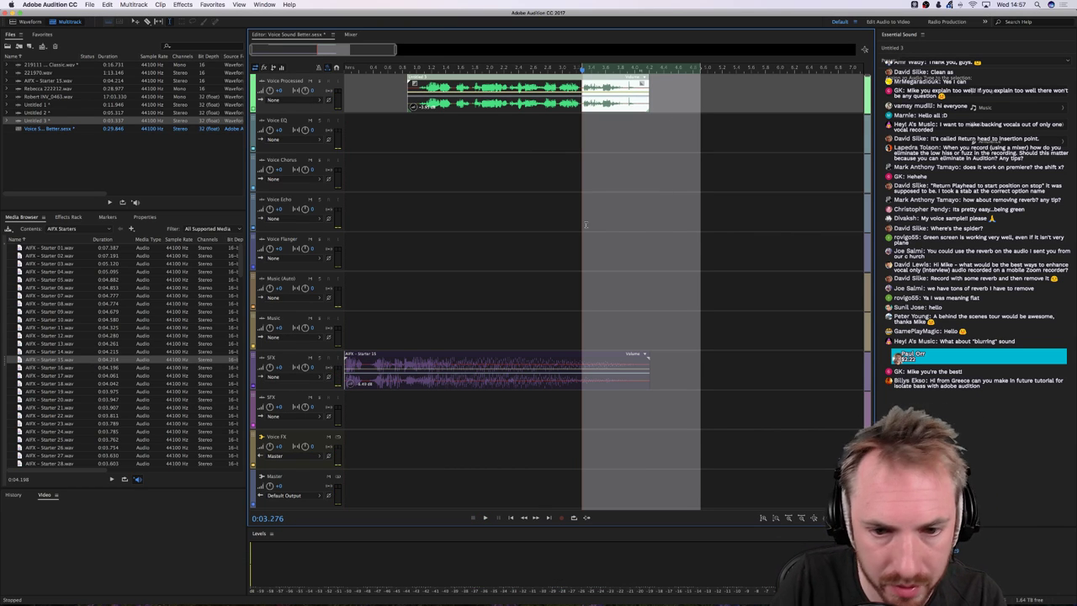
left_click(569, 220)
key("super+v")
left_click(569, 220)
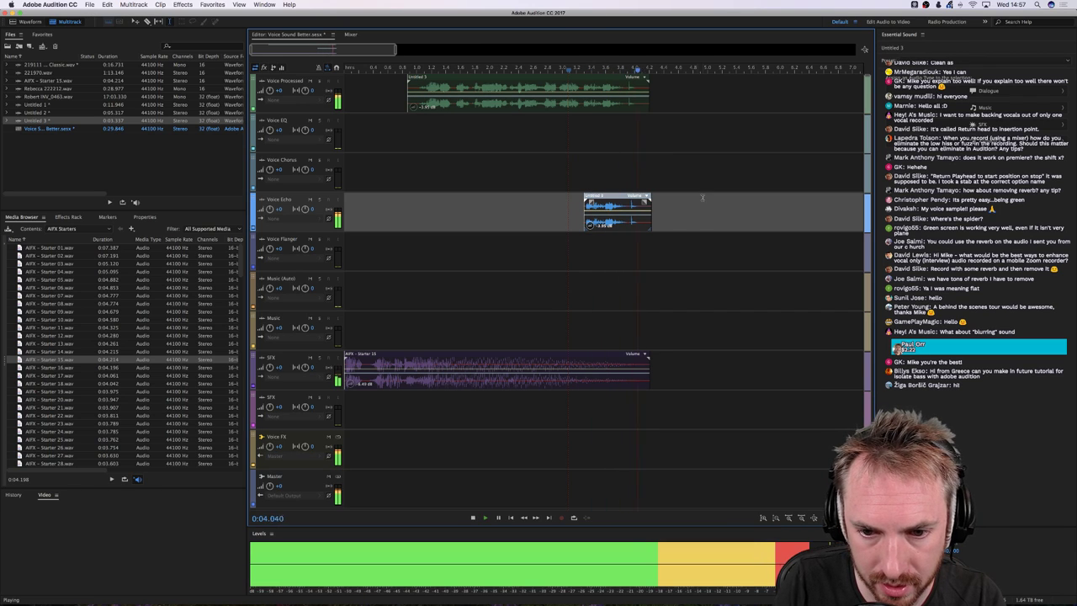
key("space")
Set the Voice Echo track's Echo effect to 100% feedback and echo level on both channels, with an 800 ms left delay time
scroll(621, 74, "down", 3)
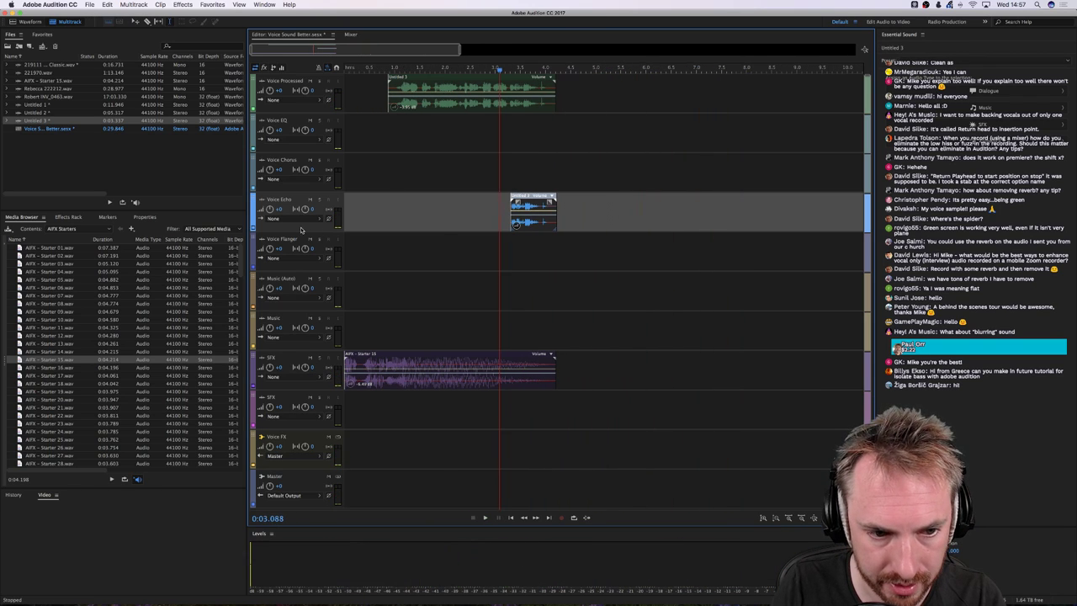
left_click(505, 222)
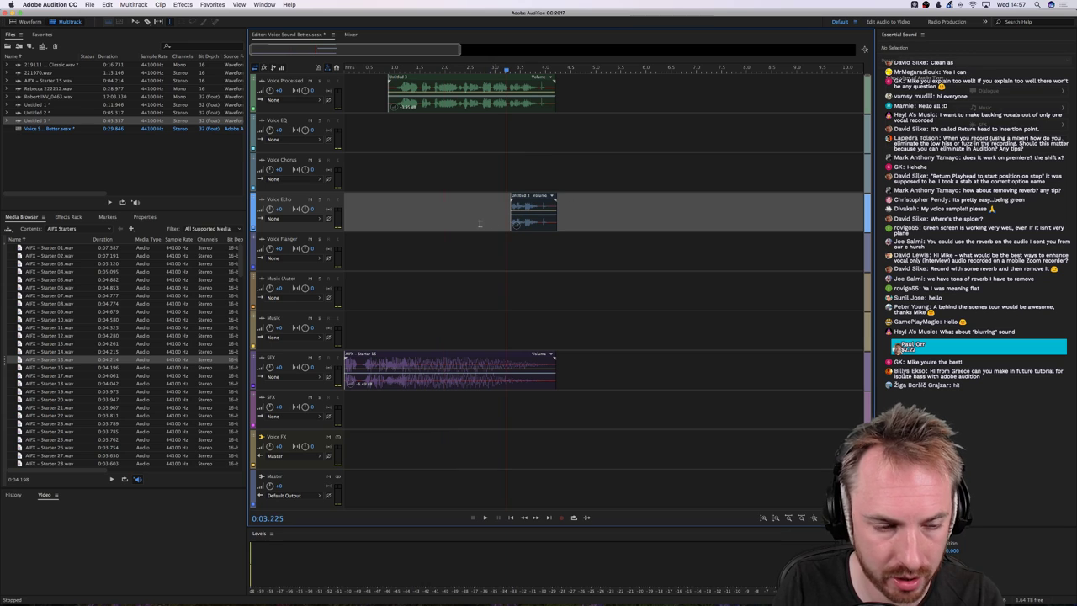
left_click(69, 217)
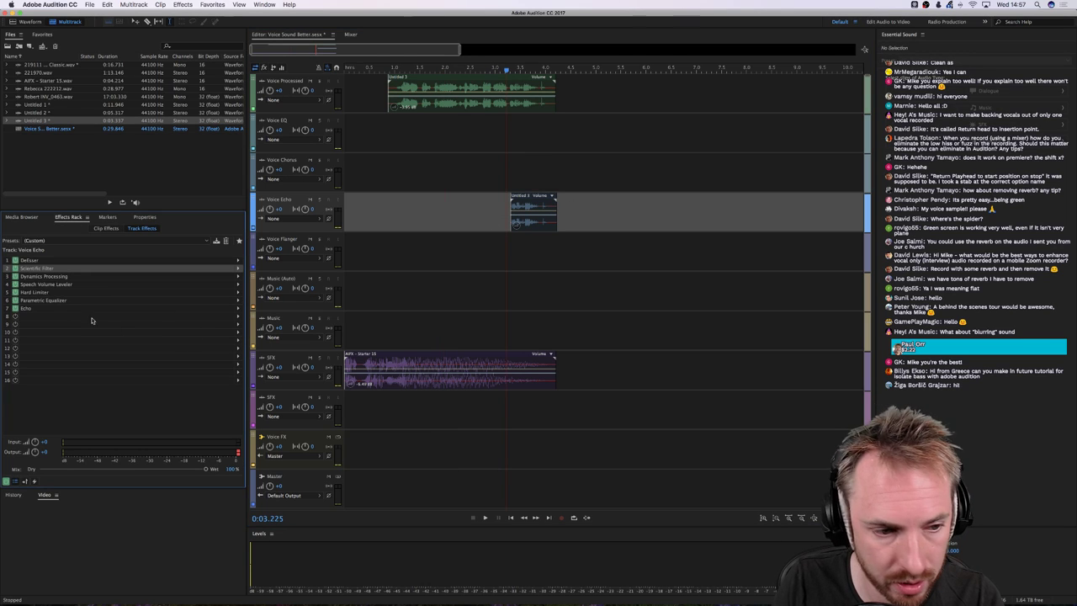
double_click(45, 312)
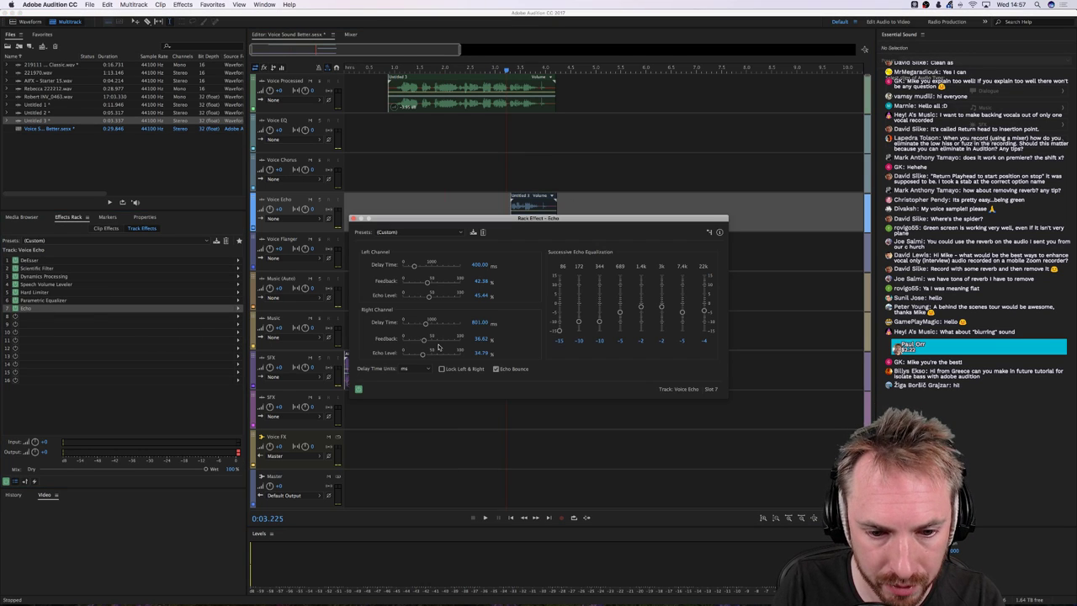
left_click_drag(425, 341, 459, 338)
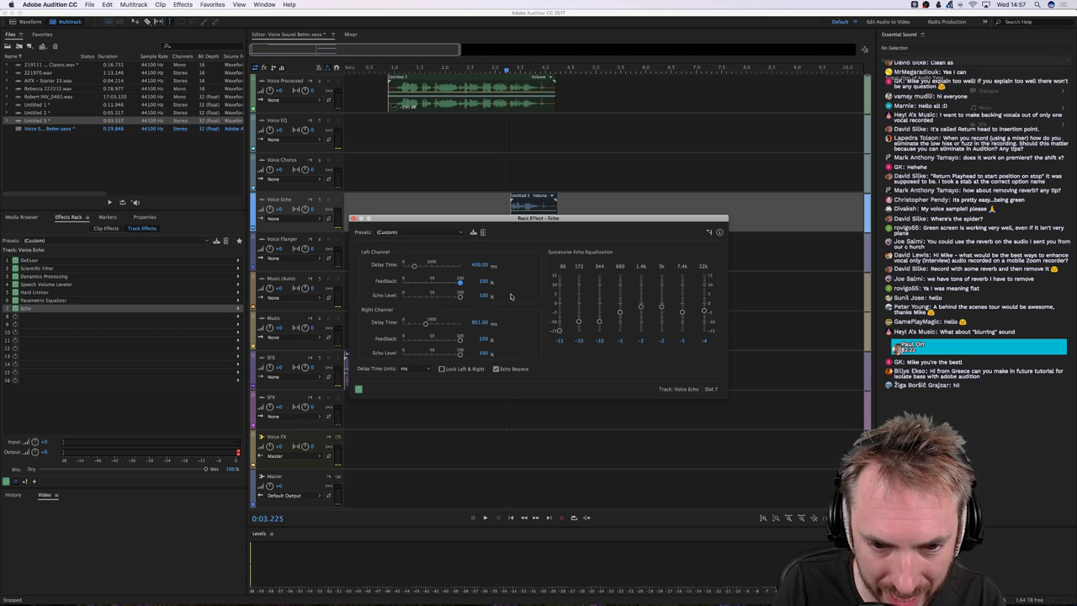
left_click(479, 265)
type("800")
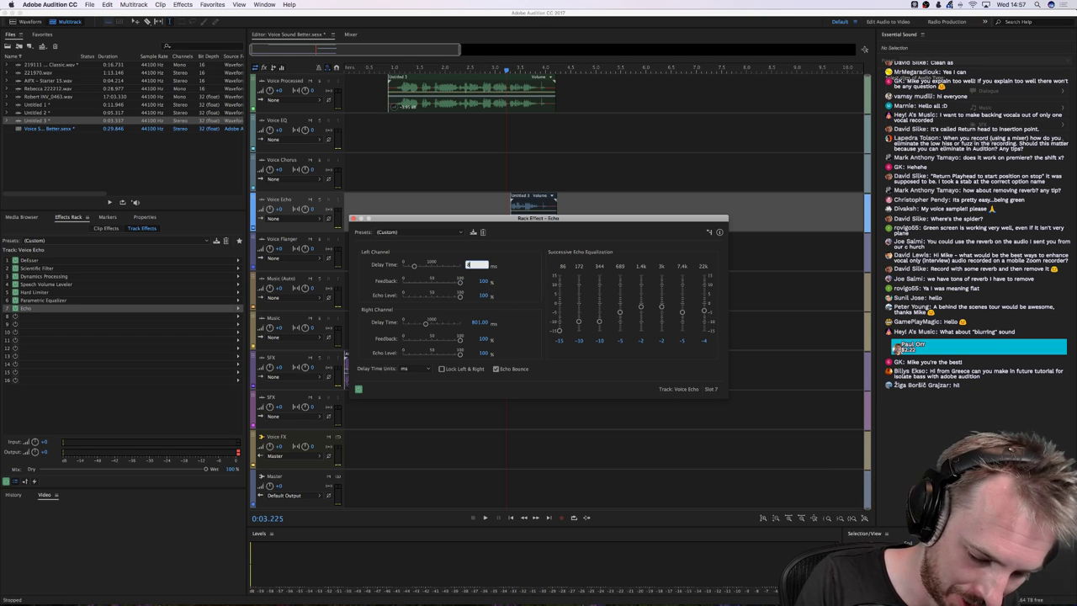
key("Return")
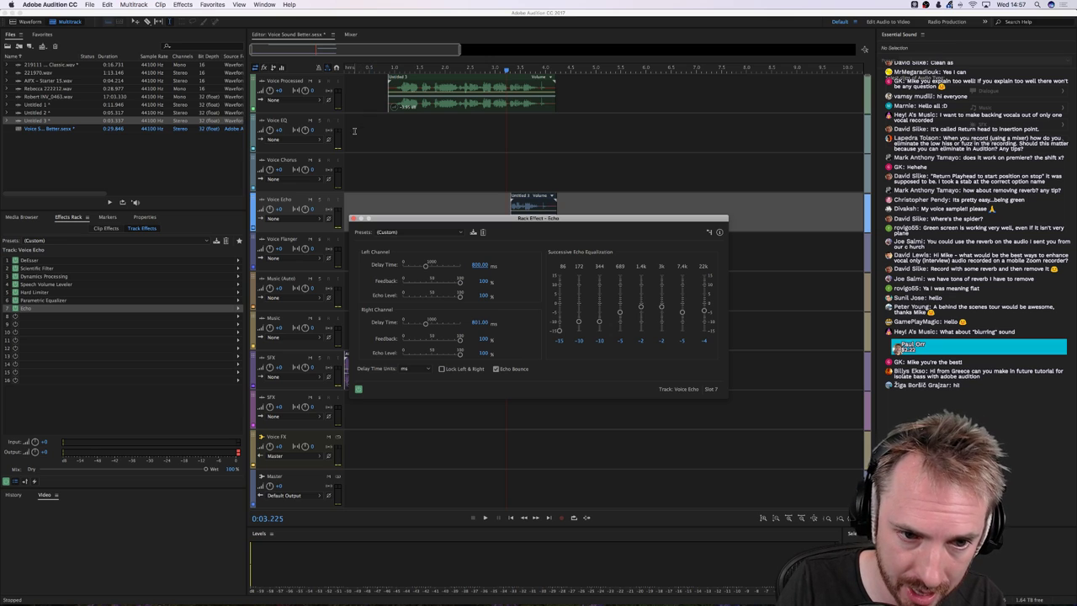
Play the session from the start through the long echo tail and stop playback
left_click(353, 115)
left_click(371, 99)
key("space")
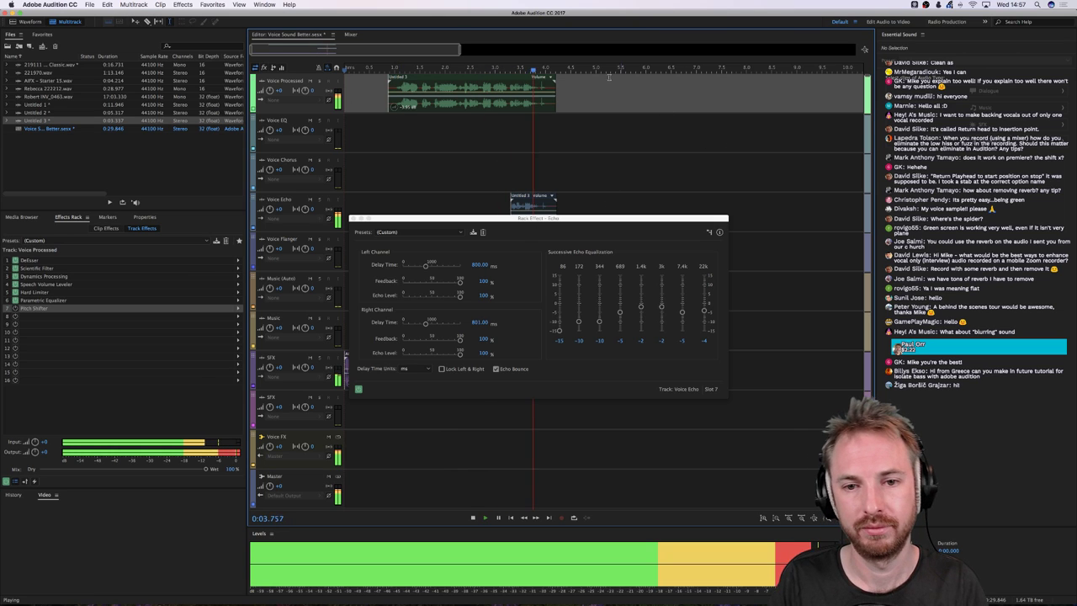
scroll(566, 72, "down", 1)
scroll(566, 71, "down", 3)
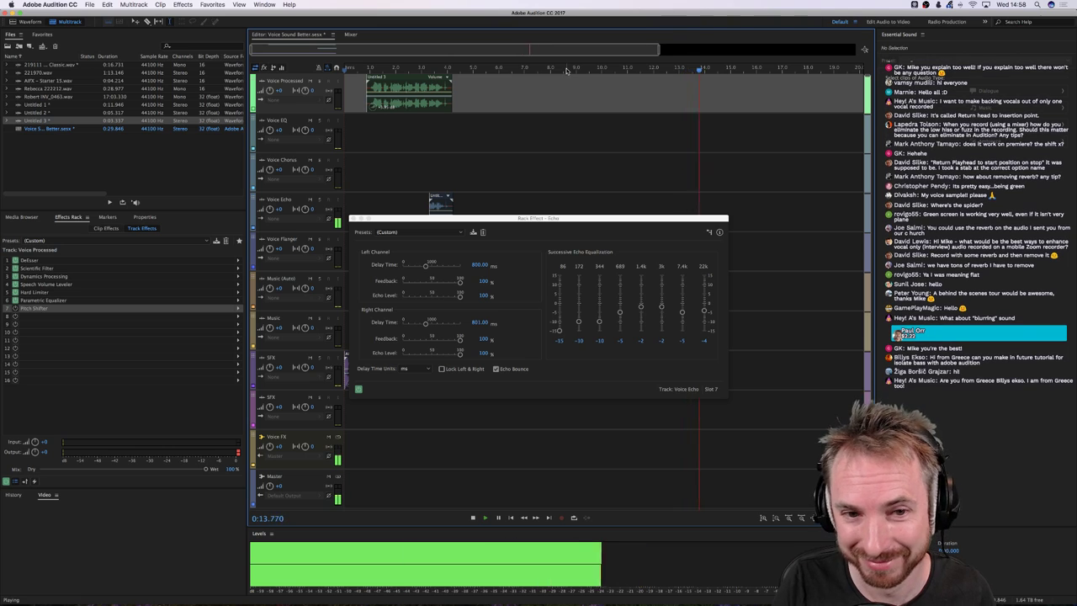
scroll(541, 71, "down", 3)
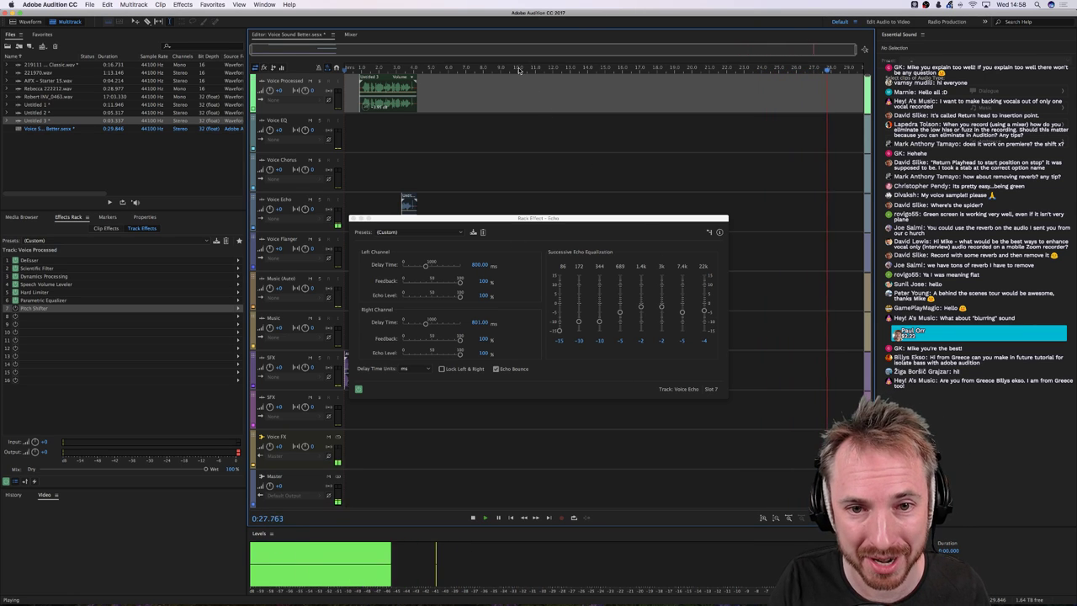
key("space")
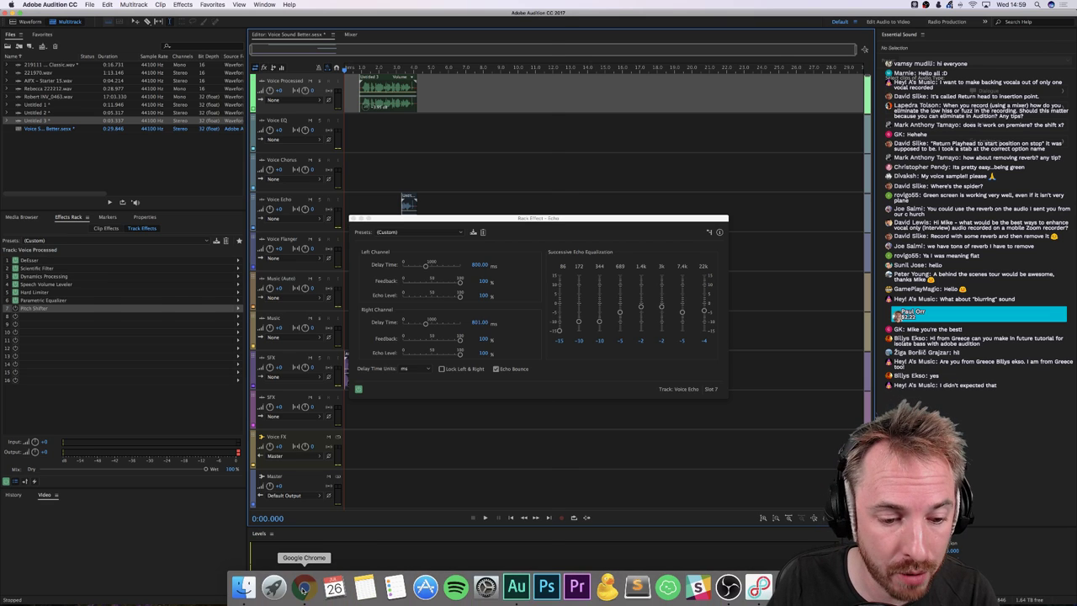
Switch to Google Chrome, show the Music Radio Creative community and the YouTube channel page, and switch to OBS
left_click(305, 587)
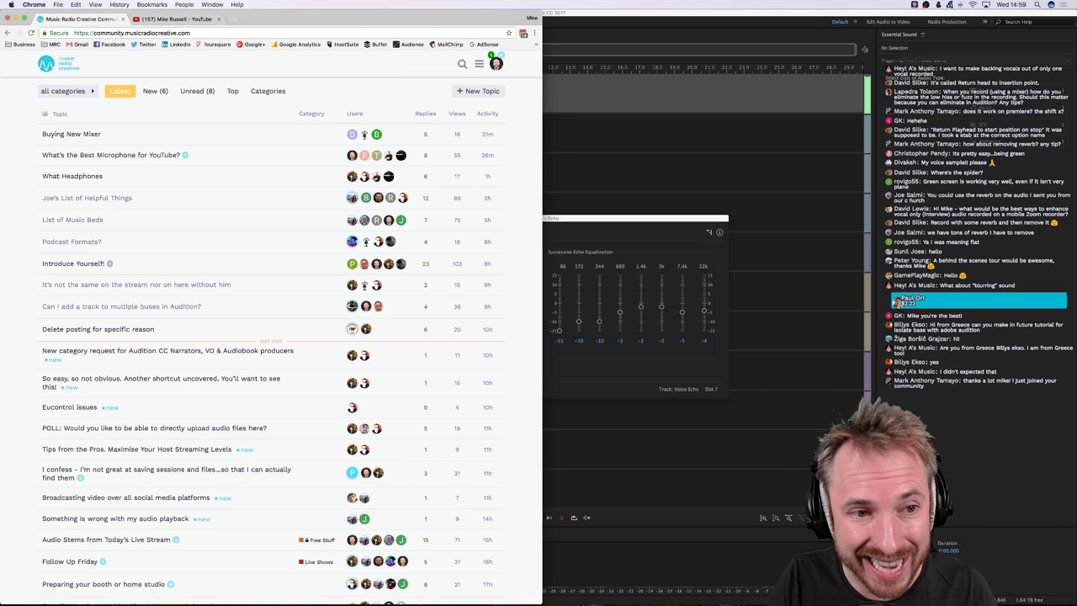
left_click(222, 18)
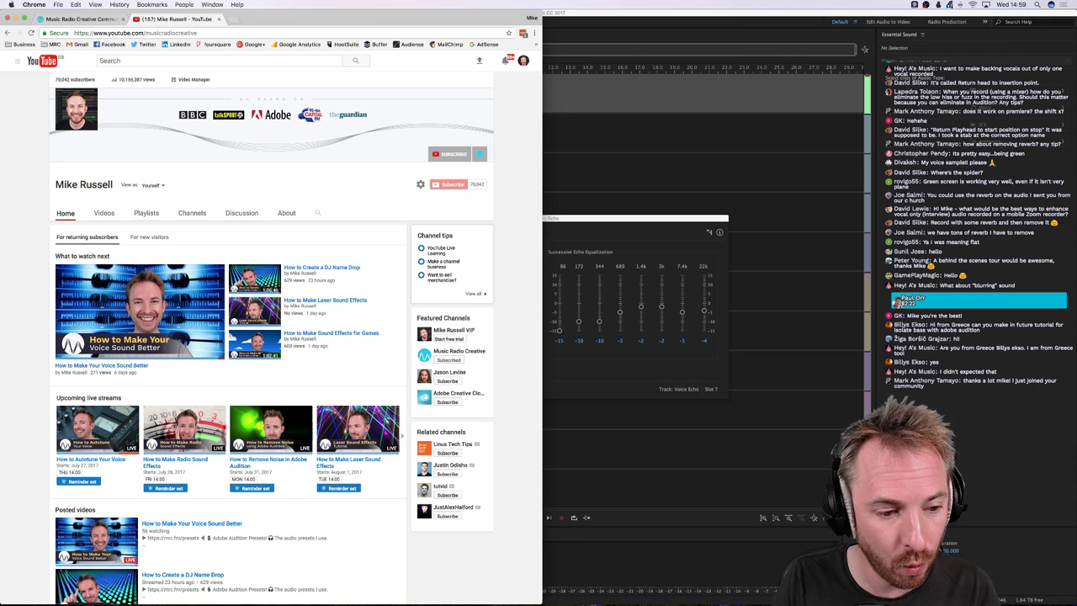
key("super+Tab")
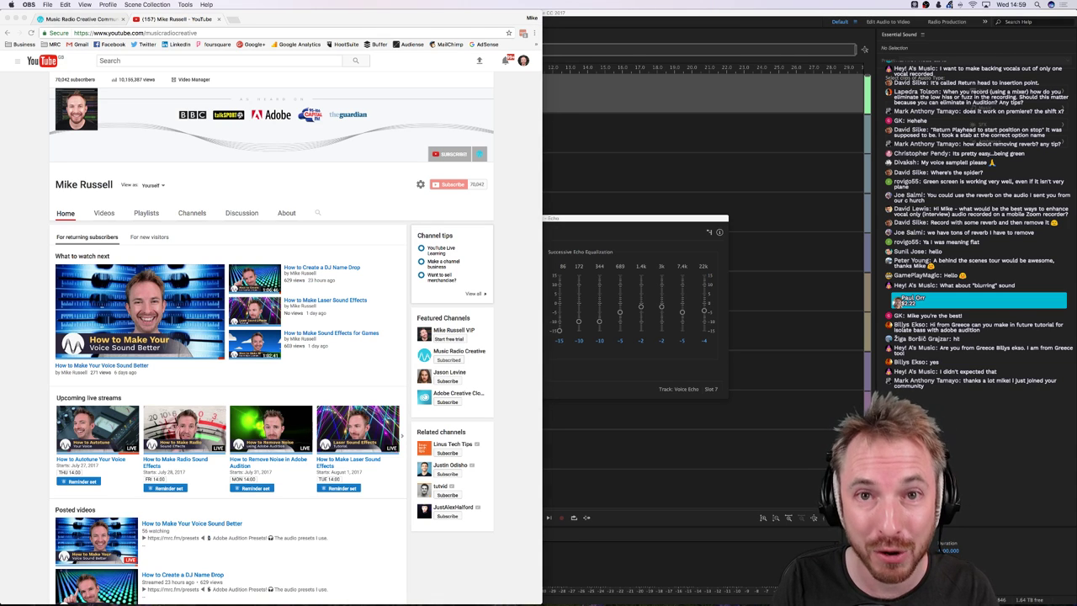